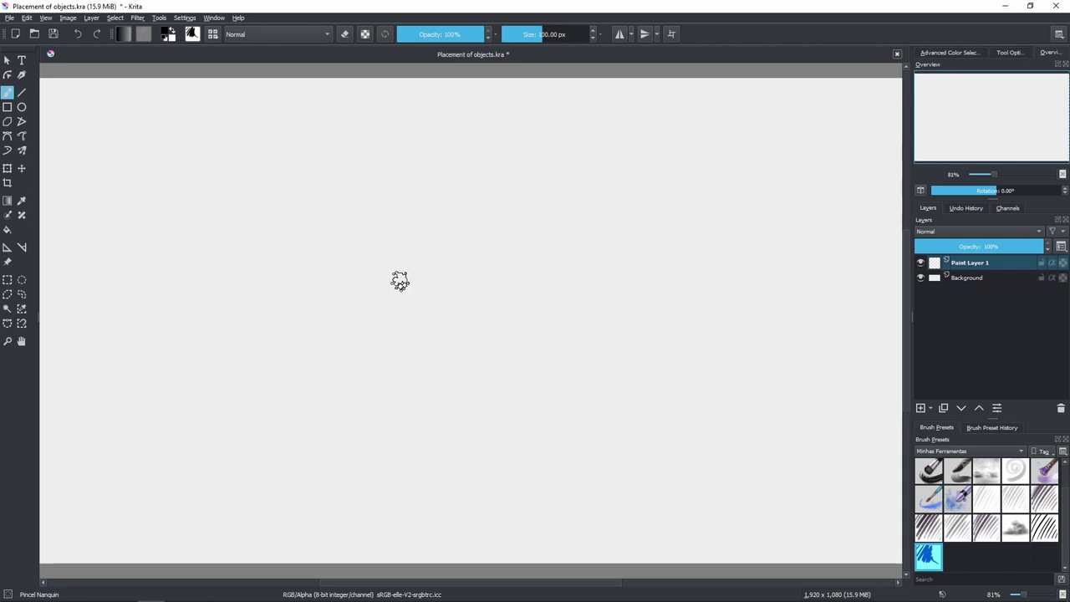
# Step: Sketch the black outline of a two-sided building in perspective, with its tallest vertical edge at the shared corner
pyautogui.moveTo(396, 198); pyautogui.dragTo(398, 379)
pyautogui.moveTo(396, 198); pyautogui.dragTo(344, 231)
pyautogui.moveTo(363, 368); pyautogui.dragTo(383, 375)
pyautogui.moveTo(348, 260); pyautogui.dragTo(351, 366)
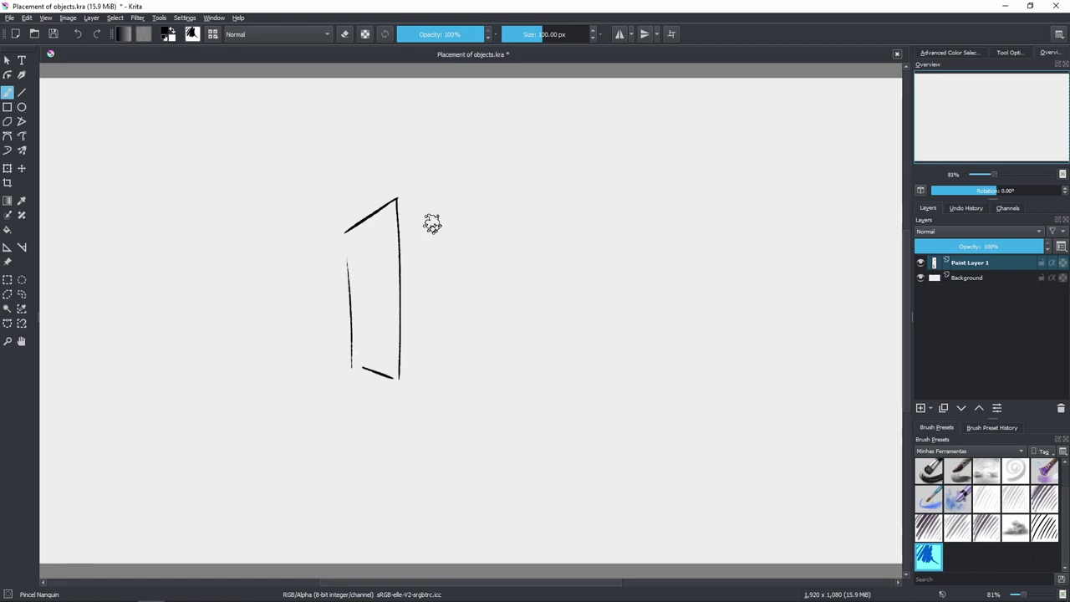
pyautogui.moveTo(394, 196); pyautogui.dragTo(486, 224)
pyautogui.moveTo(406, 373); pyautogui.dragTo(475, 360)
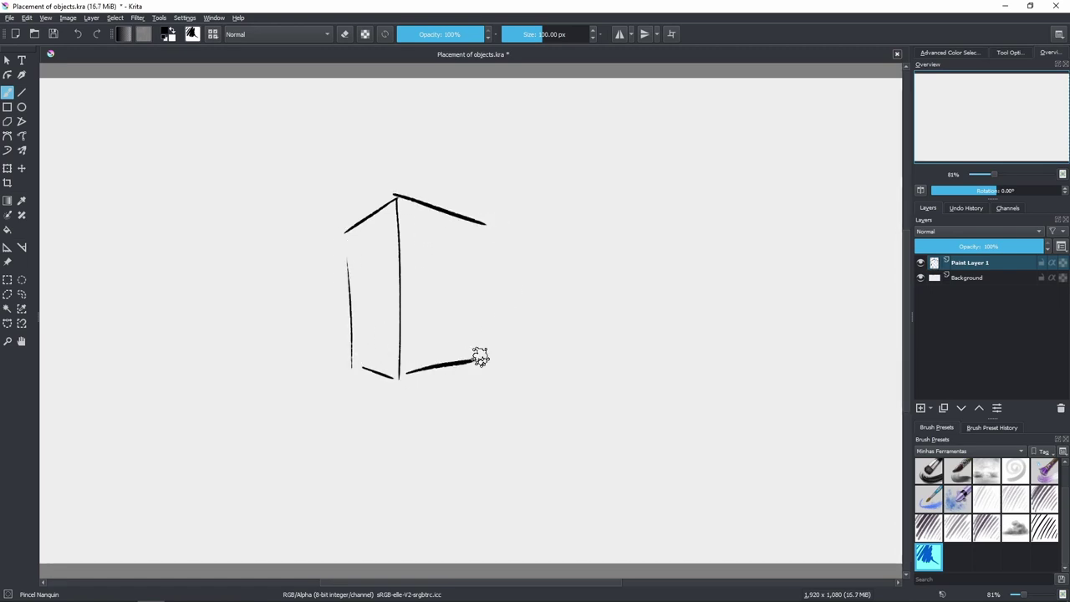
pyautogui.moveTo(483, 226); pyautogui.dragTo(477, 361)
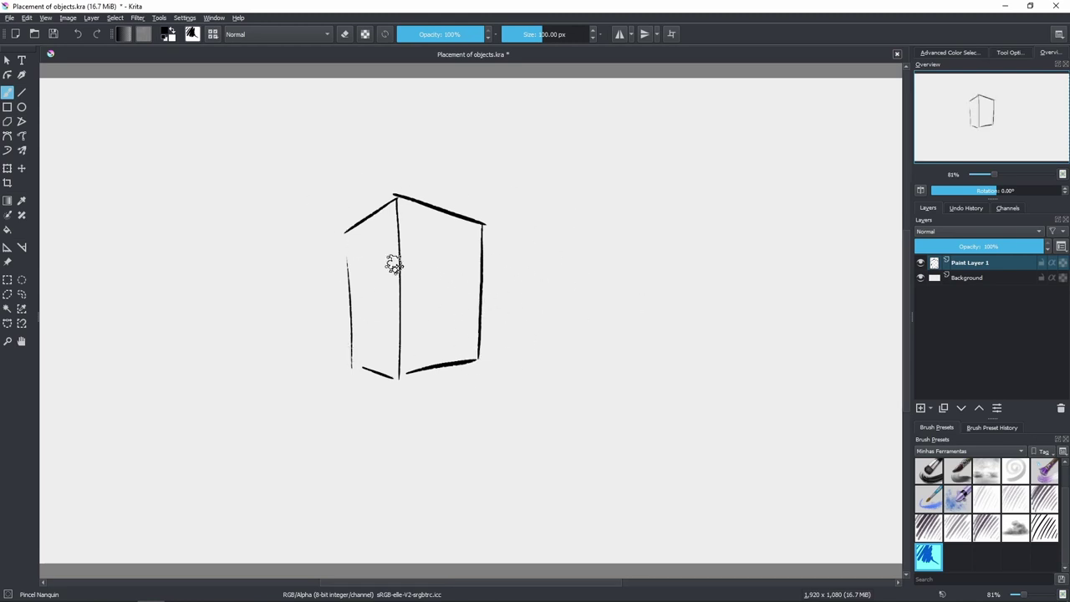
# Step: Add a doorway to the building's wider face and floor lines across both faces
pyautogui.moveTo(432, 360)
pyautogui.mouseDown()
pyautogui.moveTo(432, 332)
pyautogui.moveTo(467, 313)
pyautogui.mouseUp()
pyautogui.moveTo(411, 281); pyautogui.dragTo(477, 290)
pyautogui.moveTo(406, 242); pyautogui.dragTo(469, 257)
pyautogui.moveTo(405, 216); pyautogui.dragTo(462, 234)
pyautogui.moveTo(339, 248)
pyautogui.mouseDown()
pyautogui.moveTo(396, 217)
pyautogui.moveTo(396, 243)
pyautogui.mouseUp()
pyautogui.moveTo(352, 287); pyautogui.dragTo(398, 277)
pyautogui.moveTo(359, 314); pyautogui.dragTo(406, 307)
pyautogui.moveTo(355, 339); pyautogui.dragTo(398, 341)
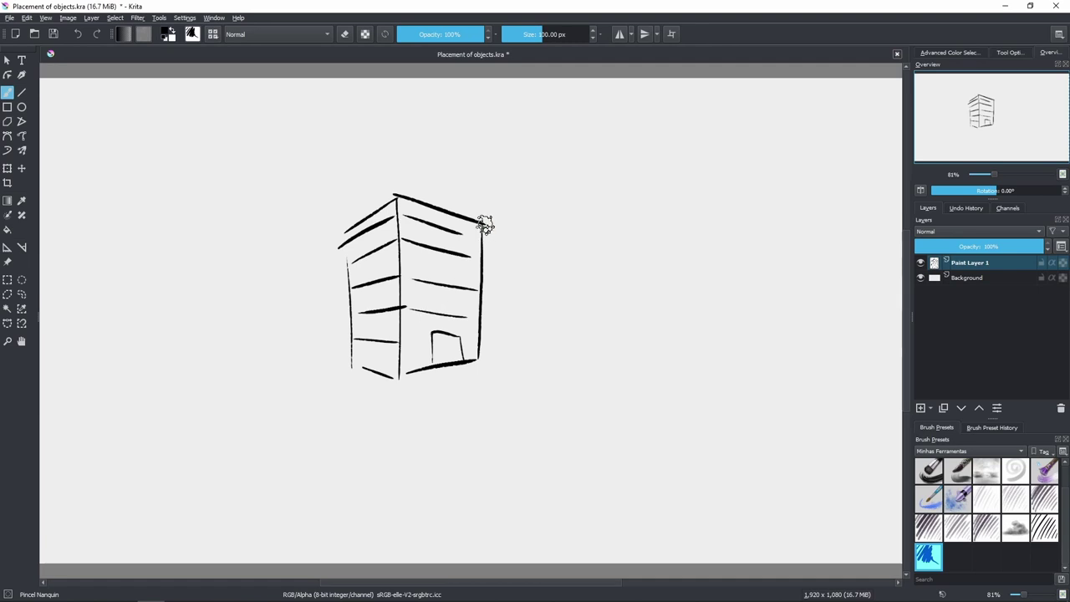
# Step: Extend the building's wider face with an adjoining section that has its own doorway and a raised, barred roof line
pyautogui.moveTo(481, 222); pyautogui.dragTo(537, 238)
pyautogui.moveTo(476, 362); pyautogui.dragTo(527, 355)
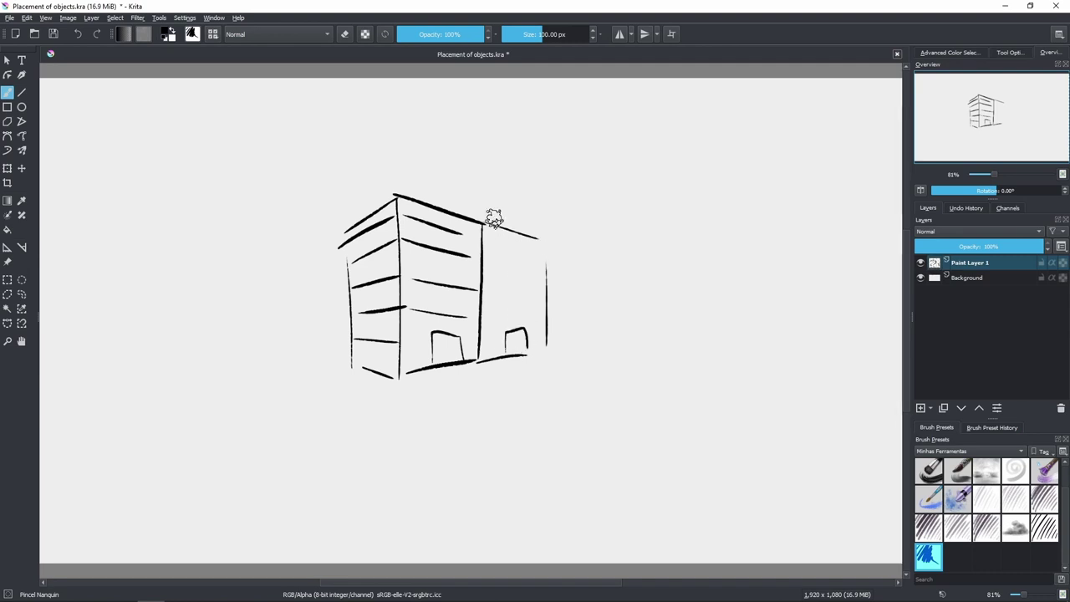
pyautogui.moveTo(483, 222)
pyautogui.mouseDown()
pyautogui.moveTo(483, 192)
pyautogui.moveTo(553, 226)
pyautogui.moveTo(541, 241)
pyautogui.mouseUp()
pyautogui.moveTo(483, 199); pyautogui.dragTo(483, 181)
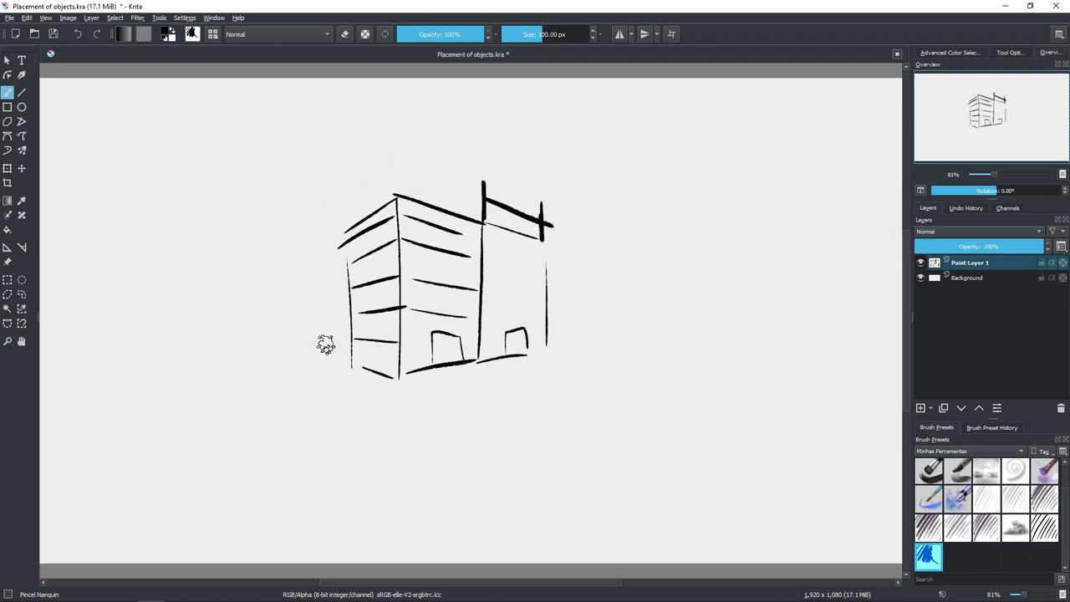
# Step: Circle the original building and draw an arrow to a small flat front view of two adjoining buildings with floor lines and doors
pyautogui.moveTo(310, 374)
pyautogui.mouseDown()
pyautogui.moveTo(314, 219)
pyautogui.moveTo(317, 359)
pyautogui.mouseUp()
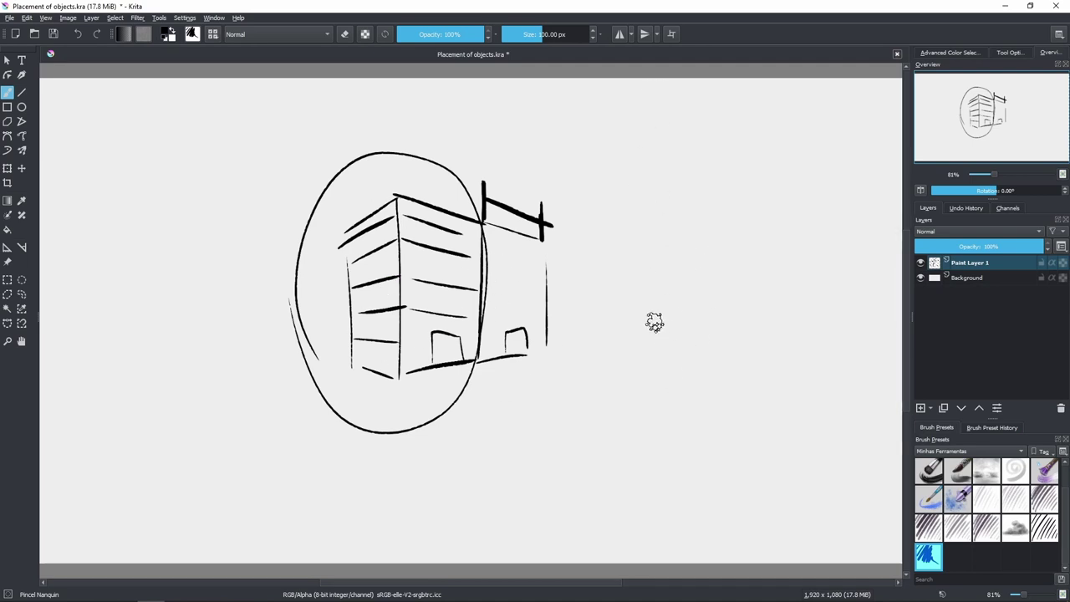
pyautogui.moveTo(635, 293)
pyautogui.mouseDown()
pyautogui.moveTo(637, 346)
pyautogui.moveTo(642, 296)
pyautogui.moveTo(687, 294)
pyautogui.mouseUp()
pyautogui.moveTo(637, 352); pyautogui.dragTo(689, 350)
pyautogui.moveTo(688, 295); pyautogui.dragTo(691, 351)
pyautogui.moveTo(458, 399)
pyautogui.mouseDown()
pyautogui.moveTo(634, 355)
pyautogui.moveTo(639, 385)
pyautogui.mouseUp()
pyautogui.moveTo(656, 349)
pyautogui.mouseDown()
pyautogui.moveTo(645, 323)
pyautogui.moveTo(694, 323)
pyautogui.moveTo(645, 304)
pyautogui.moveTo(684, 303)
pyautogui.mouseUp()
pyautogui.moveTo(639, 312); pyautogui.dragTo(743, 297)
pyautogui.moveTo(694, 349); pyautogui.dragTo(745, 347)
pyautogui.moveTo(742, 296)
pyautogui.mouseDown()
pyautogui.moveTo(736, 344)
pyautogui.moveTo(716, 333)
pyautogui.moveTo(736, 329)
pyautogui.moveTo(706, 314)
pyautogui.moveTo(739, 312)
pyautogui.mouseUp()
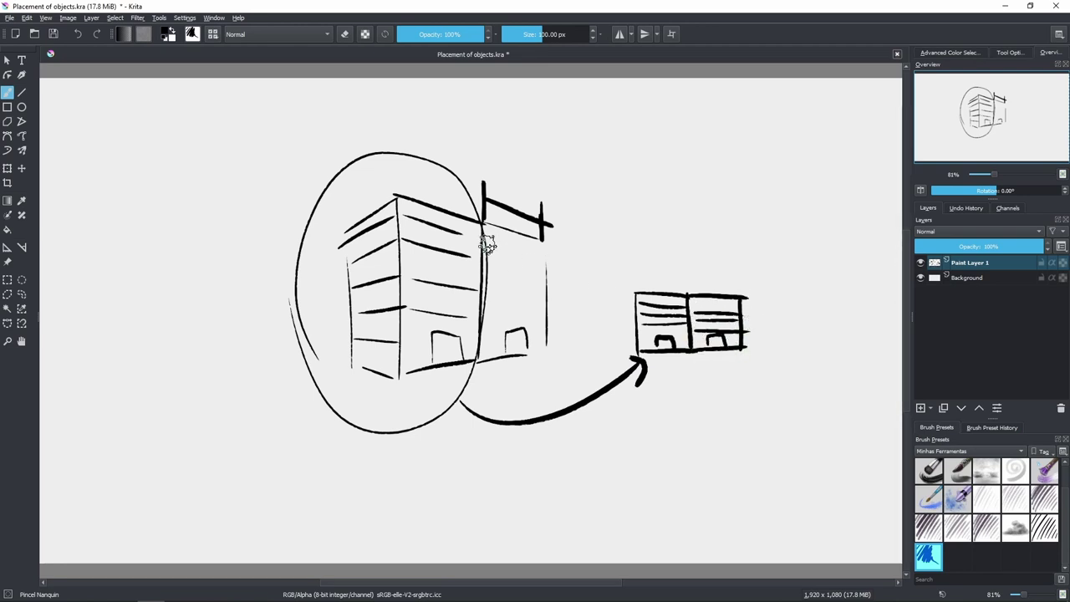
# Step: Clear the building sketches from Paint Layer 1
pyautogui.moveTo(538, 236); pyautogui.dragTo(478, 216)
pyautogui.press('Delete')
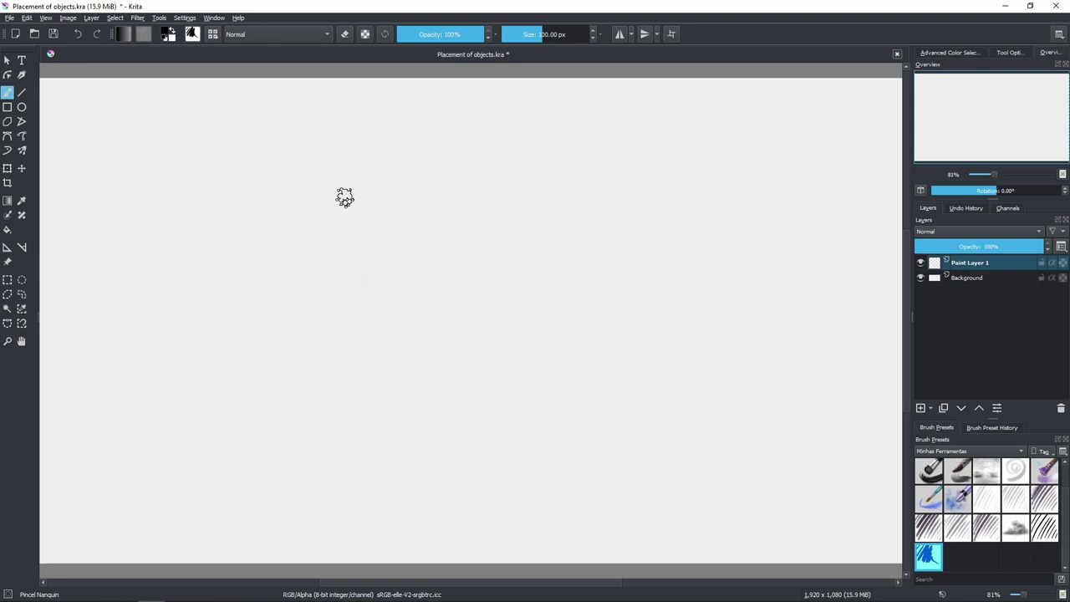
# Step: Draw a small upright black rectangle on the empty canvas and clear it again
pyautogui.moveTo(366, 185)
pyautogui.mouseDown()
pyautogui.moveTo(373, 281)
pyautogui.moveTo(448, 278)
pyautogui.mouseUp()
pyautogui.moveTo(368, 185)
pyautogui.mouseDown()
pyautogui.moveTo(460, 185)
pyautogui.moveTo(448, 278)
pyautogui.mouseUp()
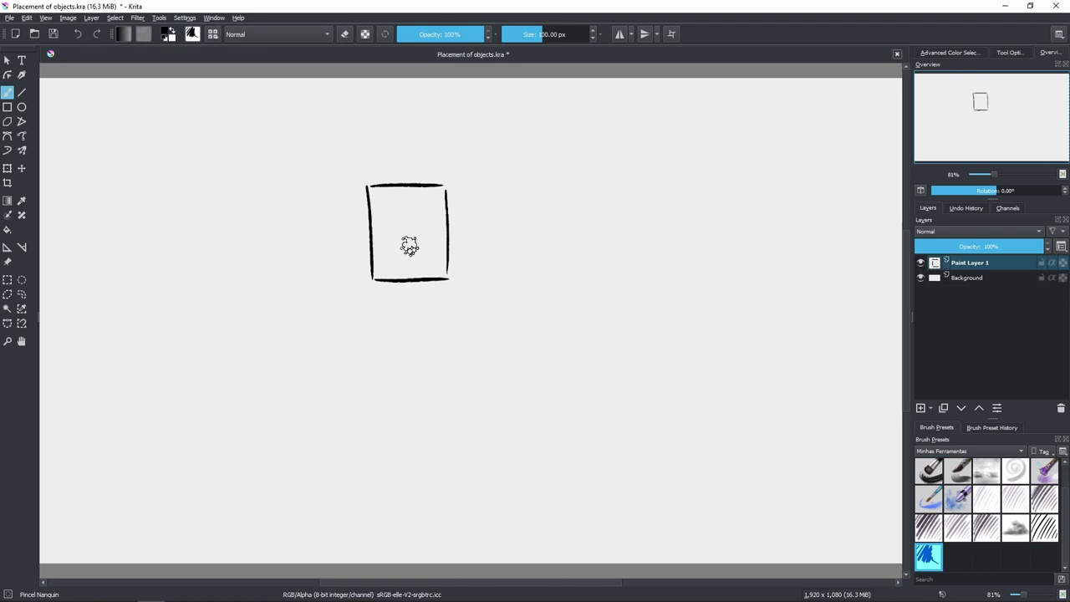
pyautogui.press('Delete')
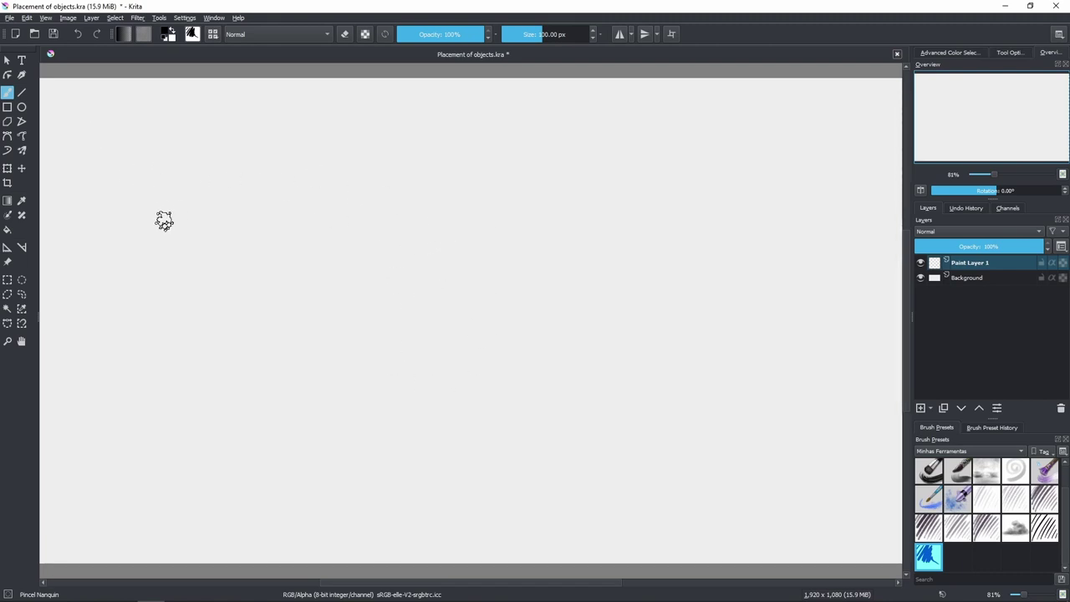
# Step: Paint a black colour swatch near the canvas's left edge and a green #3fa845 swatch below it
pyautogui.moveTo(132, 207)
pyautogui.mouseDown()
pyautogui.moveTo(113, 182)
pyautogui.moveTo(135, 176)
pyautogui.mouseUp()
pyautogui.click(166, 37)
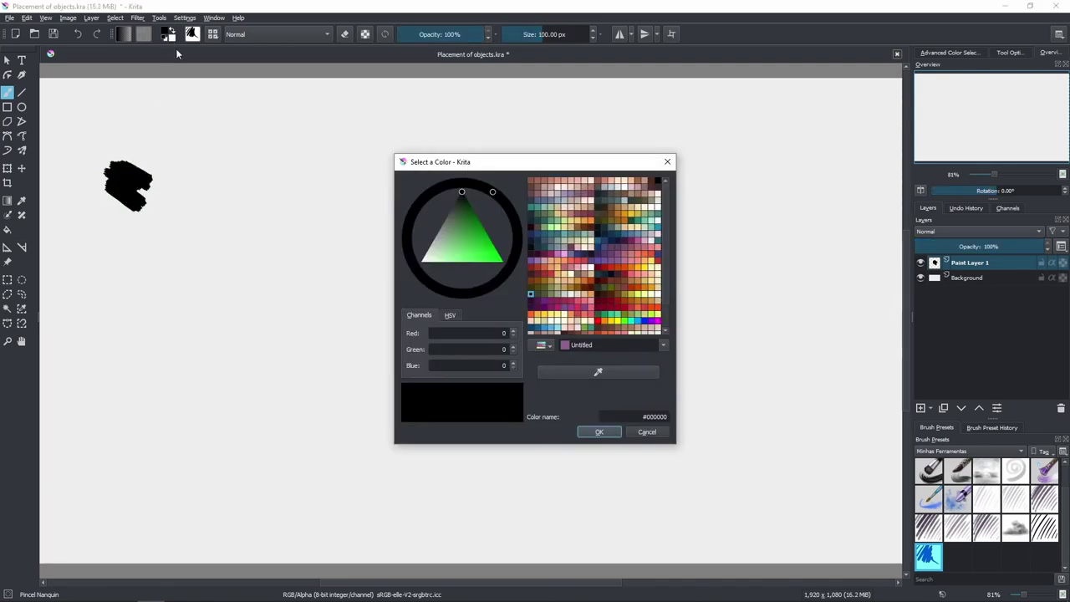
pyautogui.click(471, 241)
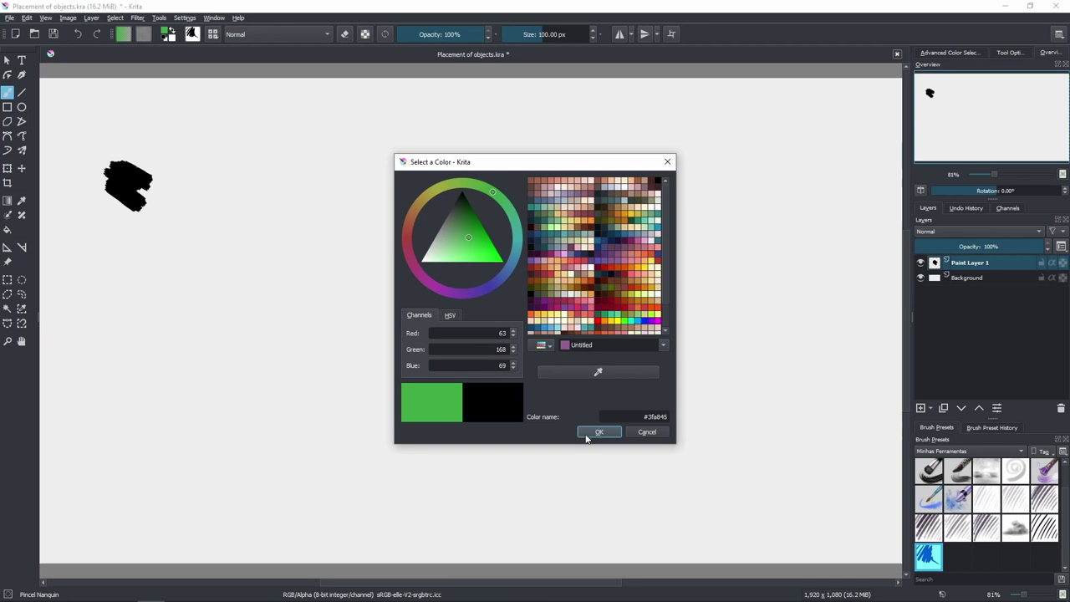
pyautogui.click(599, 431)
pyautogui.moveTo(116, 272); pyautogui.dragTo(122, 242)
# Step: Paint a reddish-orange swatch and a purple swatch in the column below the green one
pyautogui.click(166, 34)
pyautogui.click(472, 251)
pyautogui.click(599, 432)
pyautogui.moveTo(121, 321); pyautogui.dragTo(126, 378)
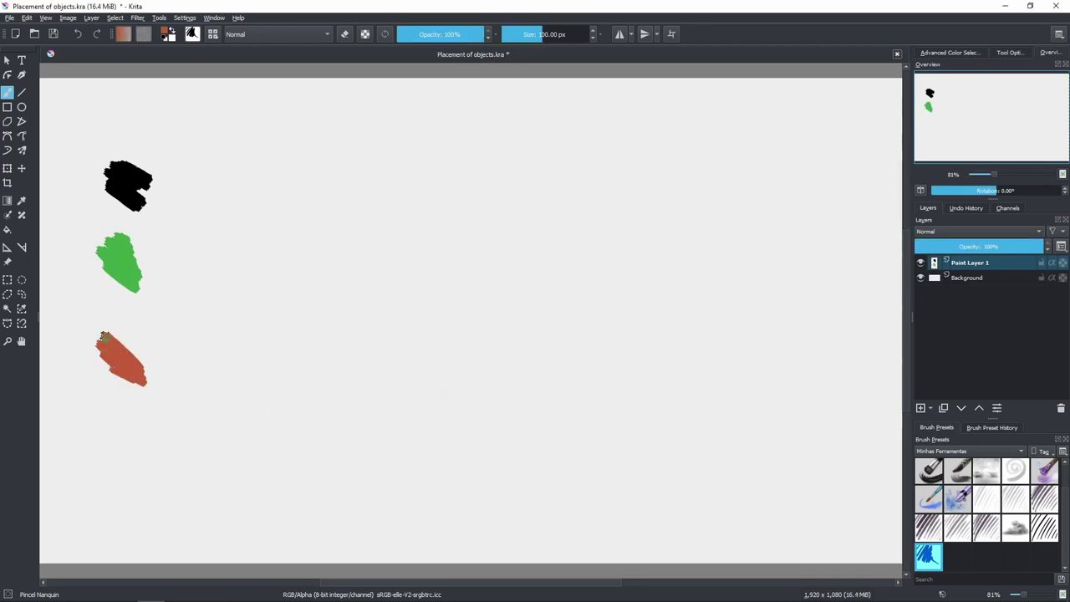
pyautogui.click(166, 33)
pyautogui.click(453, 293)
pyautogui.click(598, 431)
pyautogui.moveTo(117, 485); pyautogui.dragTo(121, 413)
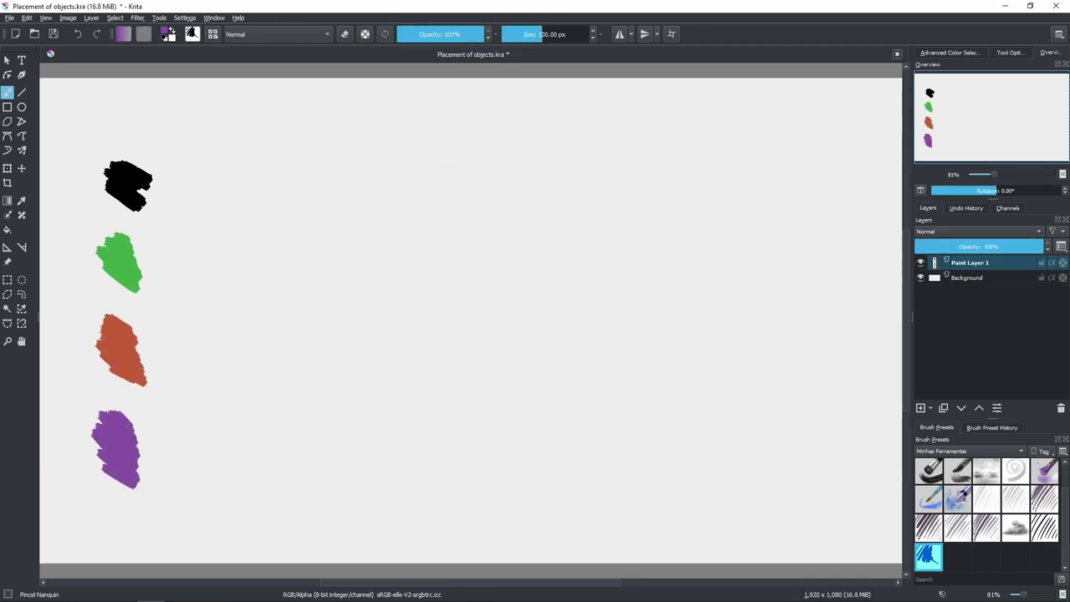
# Step: Add a new paint layer and draw an upright black rectangle on it, to the right of the colour swatches
pyautogui.click(921, 407)
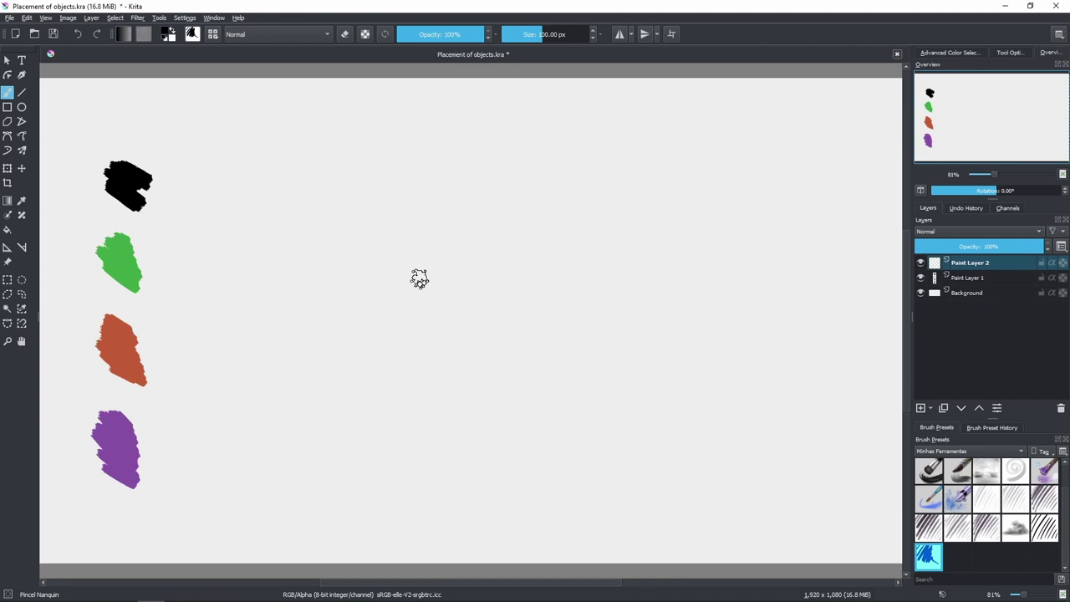
pyautogui.moveTo(361, 205)
pyautogui.mouseDown()
pyautogui.moveTo(364, 314)
pyautogui.moveTo(385, 335)
pyautogui.moveTo(485, 337)
pyautogui.mouseUp()
pyautogui.hotkey('ctrl', 'z')
pyautogui.moveTo(361, 338); pyautogui.dragTo(470, 339)
pyautogui.moveTo(464, 211); pyautogui.dragTo(465, 343)
pyautogui.moveTo(365, 207); pyautogui.dragTo(450, 212)
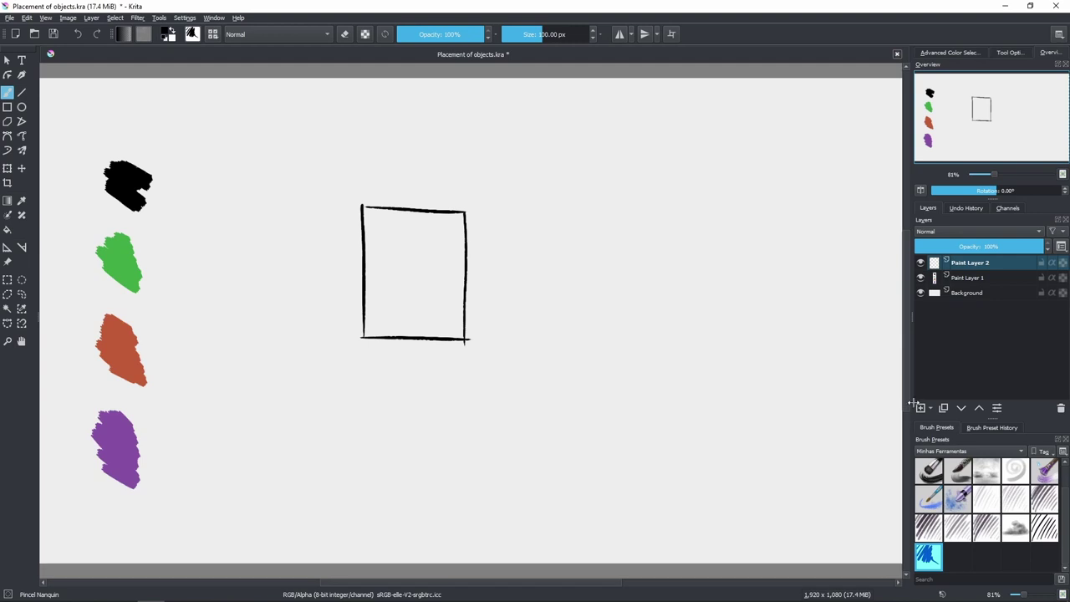
# Step: Add another paint layer above the rectangle's layer and sample the green swatch as the brush colour
pyautogui.click(921, 408)
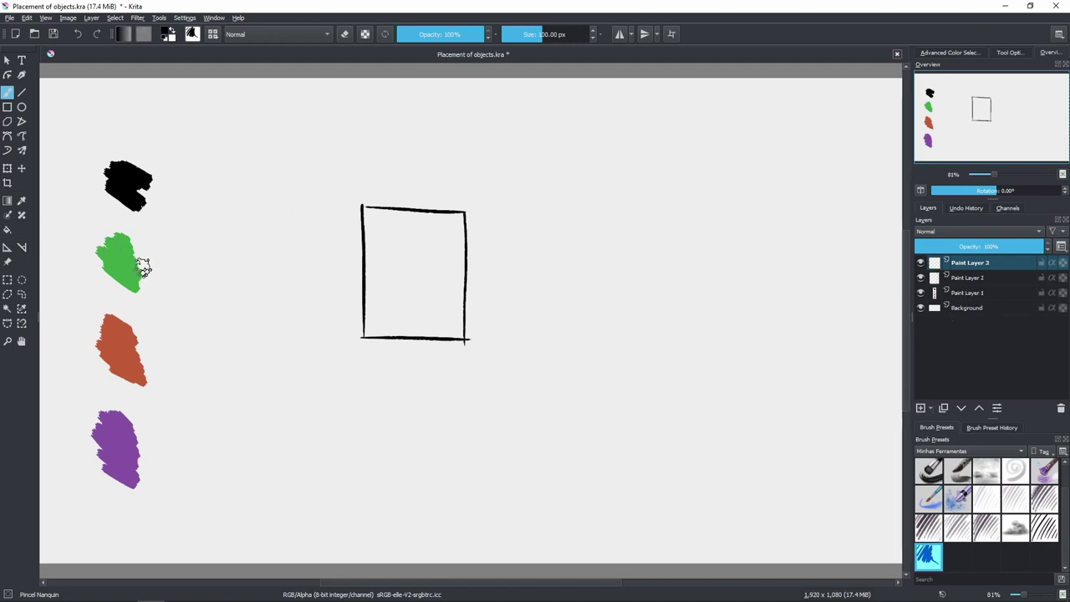
pyautogui.keyDown('ctrl'); pyautogui.click(129, 263); pyautogui.keyUp('ctrl')
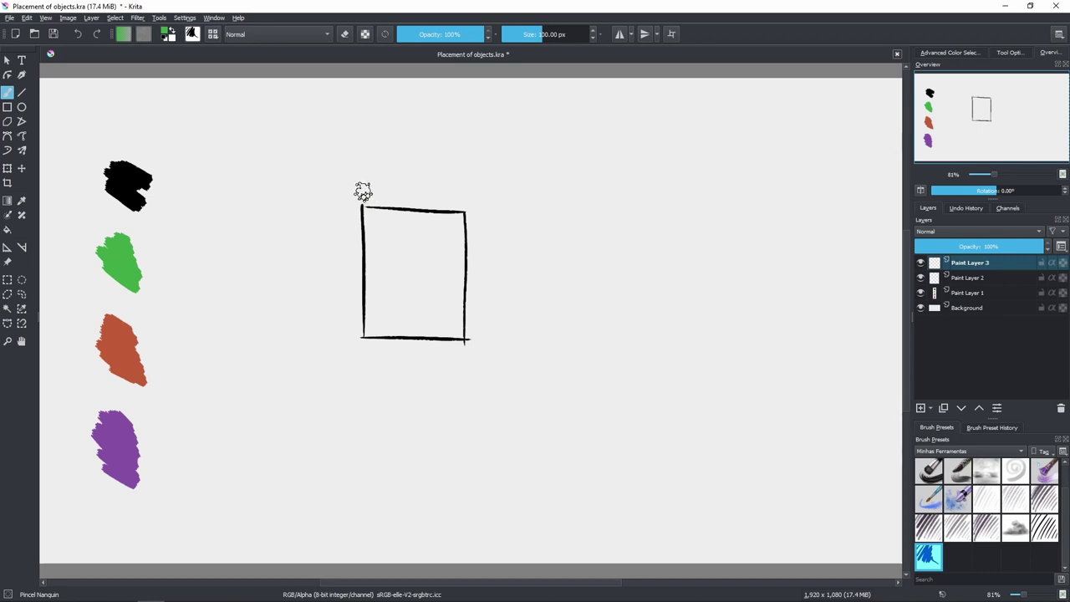
# Step: Mark the rectangle's width and height with green measuring lines and locate its centre with crossing midlines and a dot
pyautogui.moveTo(368, 187); pyautogui.dragTo(477, 189)
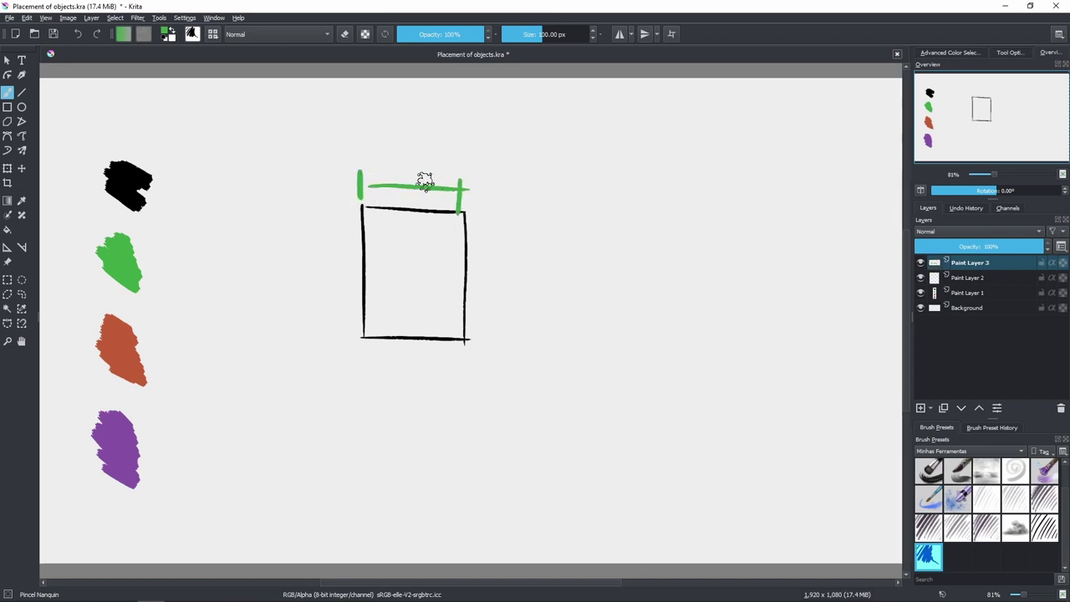
pyautogui.moveTo(413, 169); pyautogui.dragTo(412, 205)
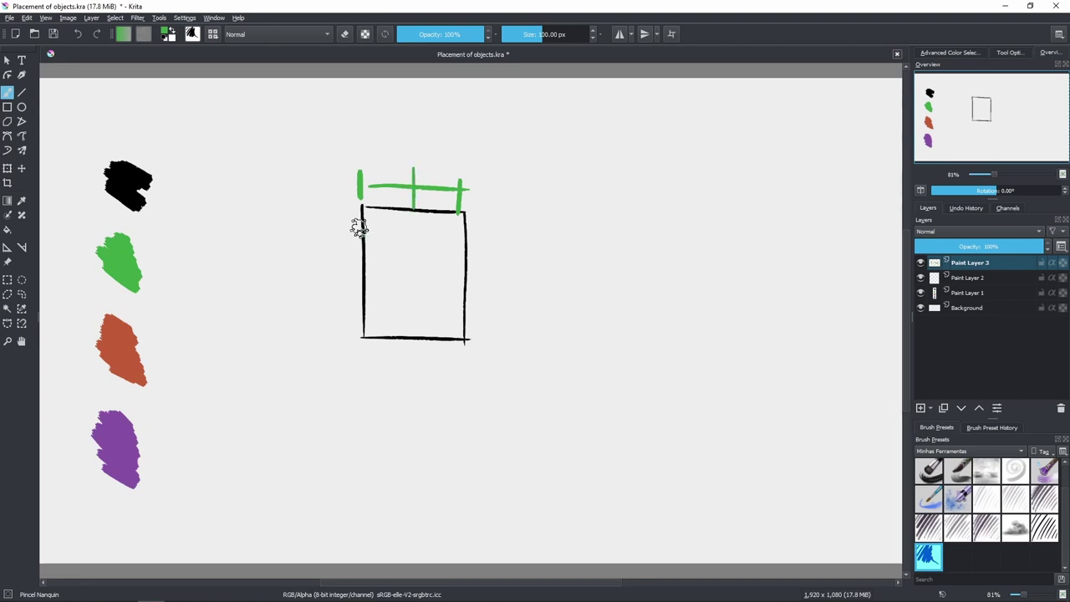
pyautogui.moveTo(347, 213)
pyautogui.mouseDown()
pyautogui.moveTo(346, 334)
pyautogui.moveTo(361, 338)
pyautogui.mouseUp()
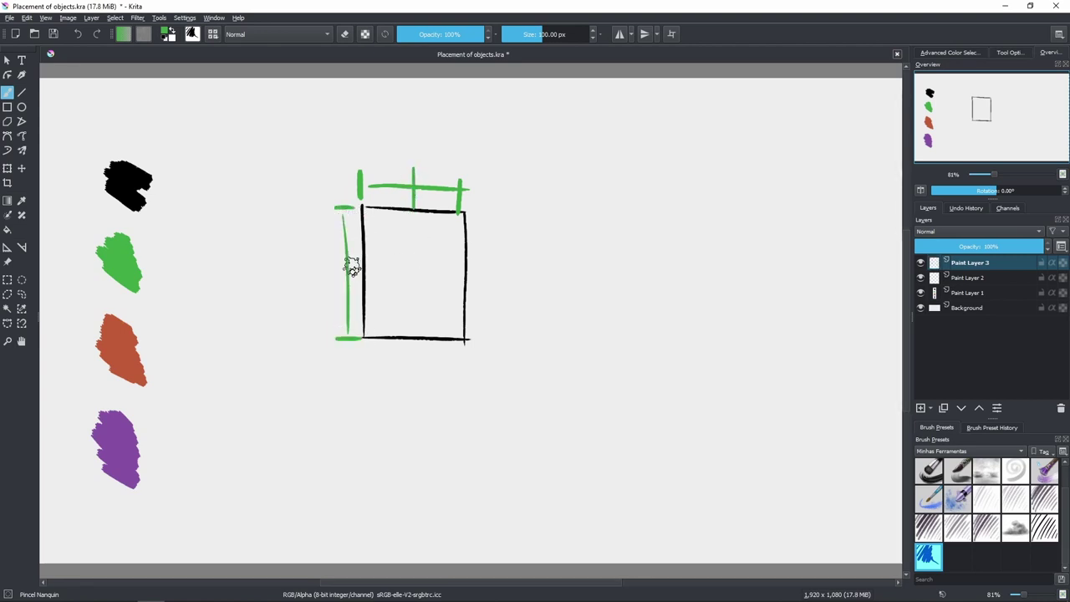
pyautogui.moveTo(412, 210); pyautogui.dragTo(411, 311)
pyautogui.moveTo(351, 271); pyautogui.dragTo(440, 276)
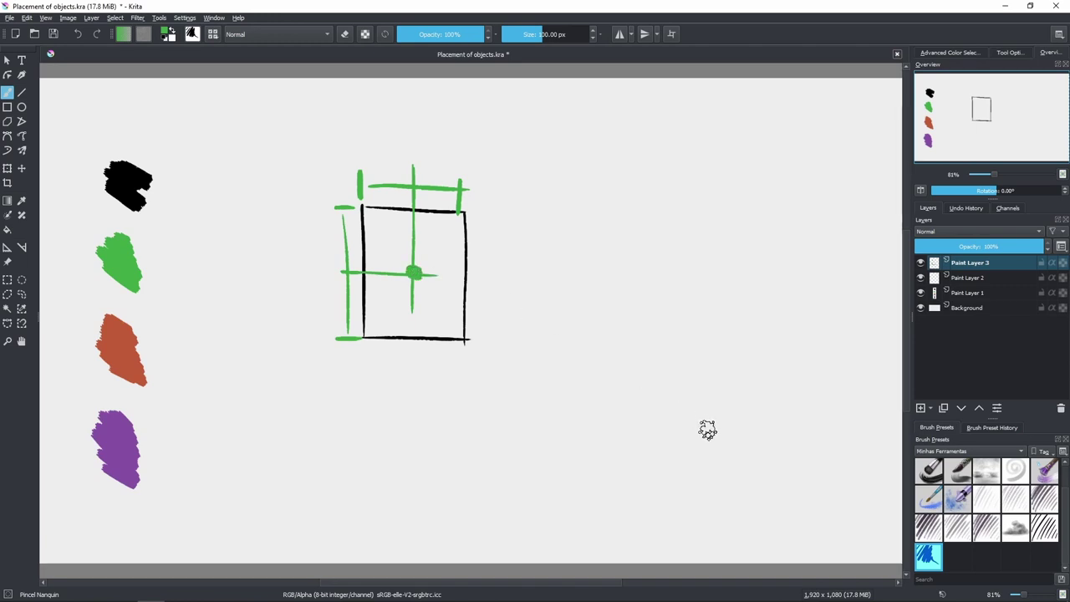
# Step: Undo the green measuring lines and centre marks around the rectangle
pyautogui.hotkey('ctrl', 'z')
pyautogui.hotkey('ctrl', 'z')
pyautogui.hotkey('ctrl', 'z')
pyautogui.hotkey('ctrl', 'z')
pyautogui.hotkey('ctrl', 'z')
pyautogui.hotkey('ctrl', 'z')
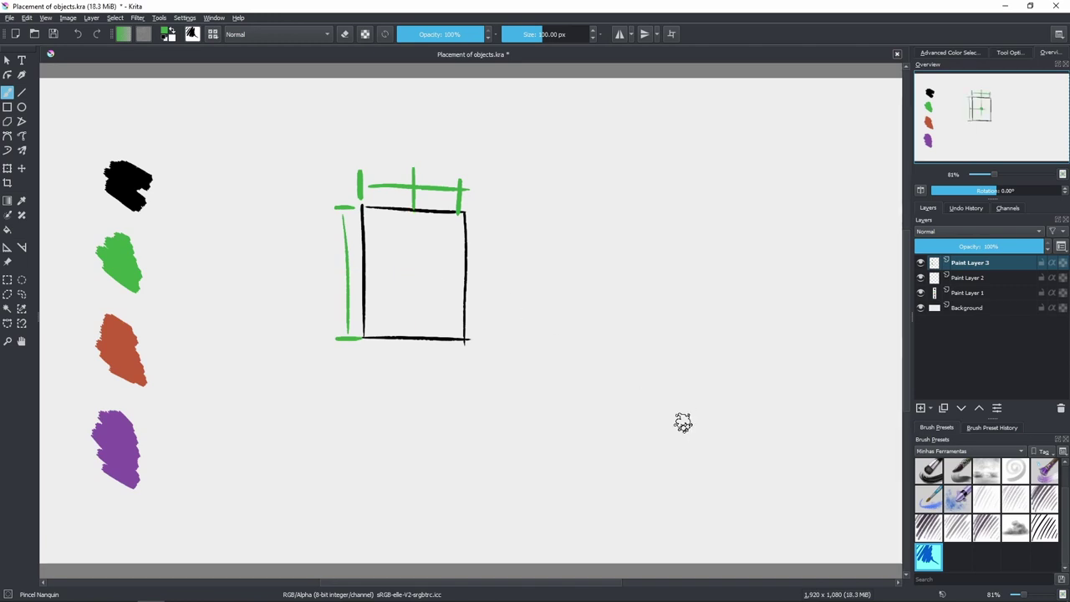
pyautogui.hotkey('ctrl', 'z')
pyautogui.hotkey('ctrl', 'z')
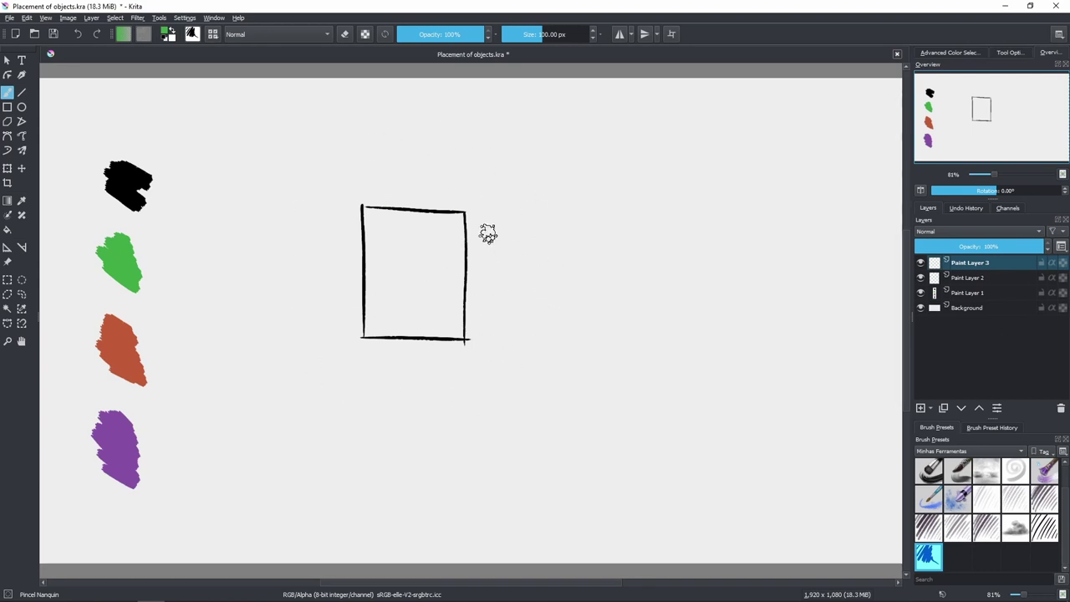
# Step: Sketch an upright green pencil alongside the rectangle's right edge, undoing the unwanted strokes at its lower end
pyautogui.moveTo(489, 225)
pyautogui.mouseDown()
pyautogui.moveTo(491, 339)
pyautogui.moveTo(494, 210)
pyautogui.moveTo(513, 237)
pyautogui.moveTo(508, 355)
pyautogui.mouseUp()
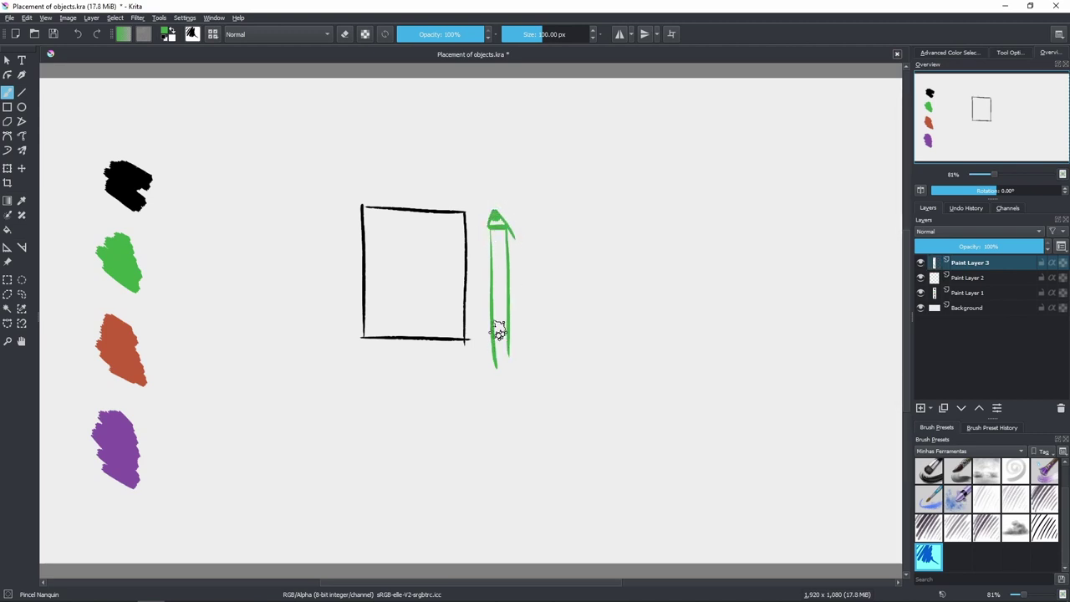
pyautogui.moveTo(496, 224); pyautogui.dragTo(495, 368)
pyautogui.moveTo(498, 224); pyautogui.dragTo(502, 366)
pyautogui.moveTo(487, 262)
pyautogui.mouseDown()
pyautogui.moveTo(488, 376)
pyautogui.moveTo(511, 342)
pyautogui.moveTo(501, 368)
pyautogui.moveTo(515, 389)
pyautogui.mouseUp()
pyautogui.moveTo(495, 331)
pyautogui.mouseDown()
pyautogui.moveTo(520, 327)
pyautogui.moveTo(545, 368)
pyautogui.mouseUp()
pyautogui.hotkey('ctrl', 'z')
pyautogui.hotkey('ctrl', 'z')
pyautogui.hotkey('ctrl', 'z')
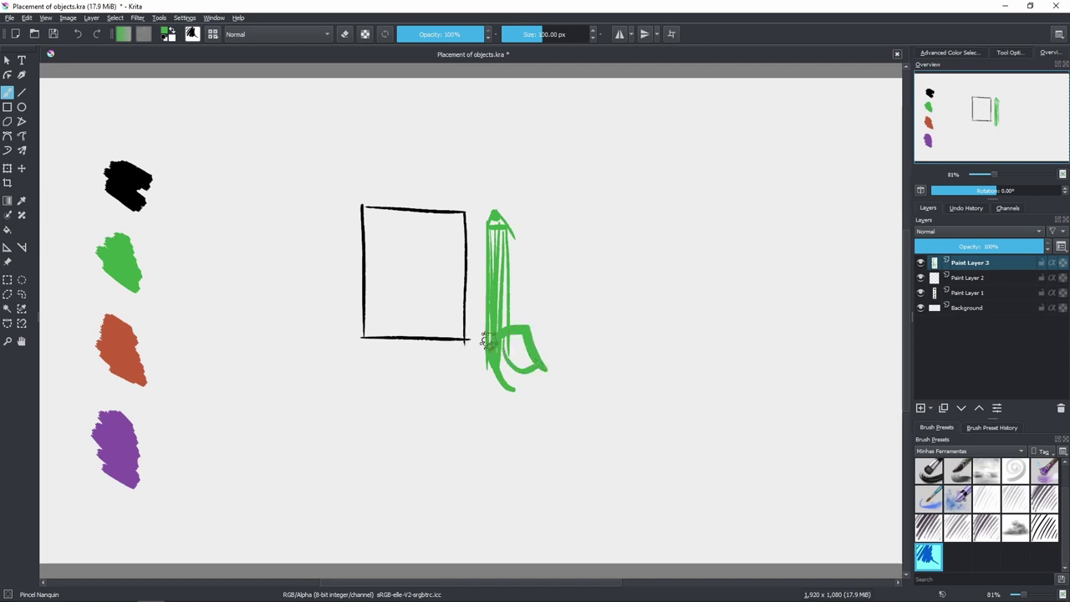
# Step: Add curved hand strokes below the pencil and mark the rectangle's height with a double-headed arrow between two horizontal lines
pyautogui.moveTo(483, 346)
pyautogui.mouseDown()
pyautogui.moveTo(530, 382)
pyautogui.moveTo(509, 349)
pyautogui.moveTo(504, 376)
pyautogui.moveTo(541, 414)
pyautogui.mouseUp()
pyautogui.moveTo(487, 202); pyautogui.dragTo(513, 202)
pyautogui.moveTo(512, 338); pyautogui.dragTo(582, 342)
pyautogui.moveTo(533, 211)
pyautogui.mouseDown()
pyautogui.moveTo(533, 306)
pyautogui.moveTo(538, 224)
pyautogui.mouseUp()
pyautogui.moveTo(539, 332); pyautogui.dragTo(549, 308)
pyautogui.moveTo(489, 202); pyautogui.dragTo(578, 204)
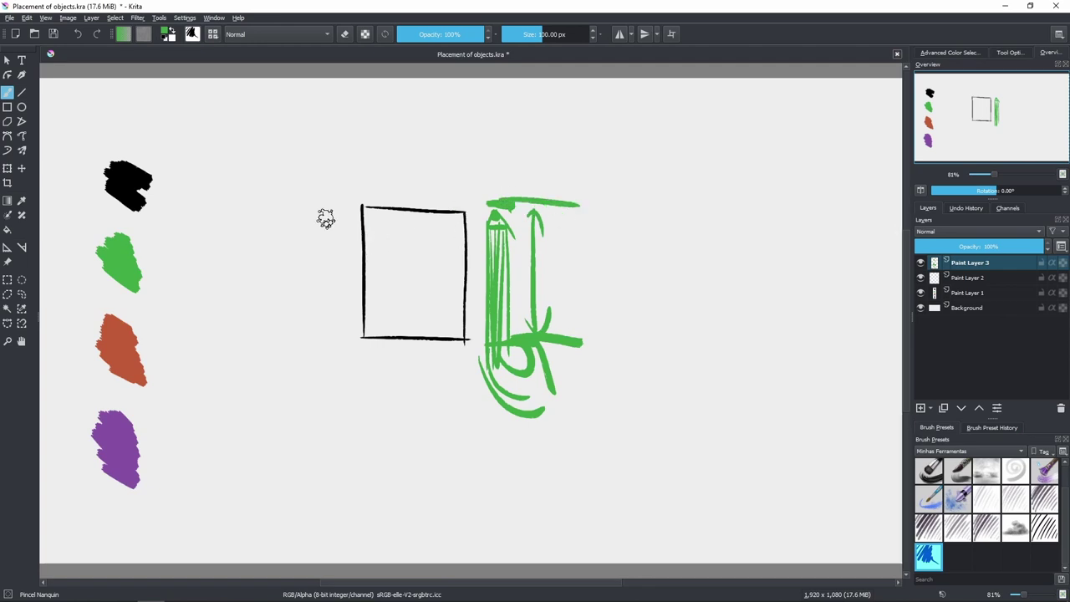
# Step: Draw a capped green height line beside the rectangle's left edge, and clear all strokes from Paint Layer 3
pyautogui.moveTo(317, 203); pyautogui.dragTo(341, 202)
pyautogui.moveTo(327, 206)
pyautogui.mouseDown()
pyautogui.moveTo(326, 334)
pyautogui.moveTo(313, 336)
pyautogui.moveTo(350, 338)
pyautogui.mouseUp()
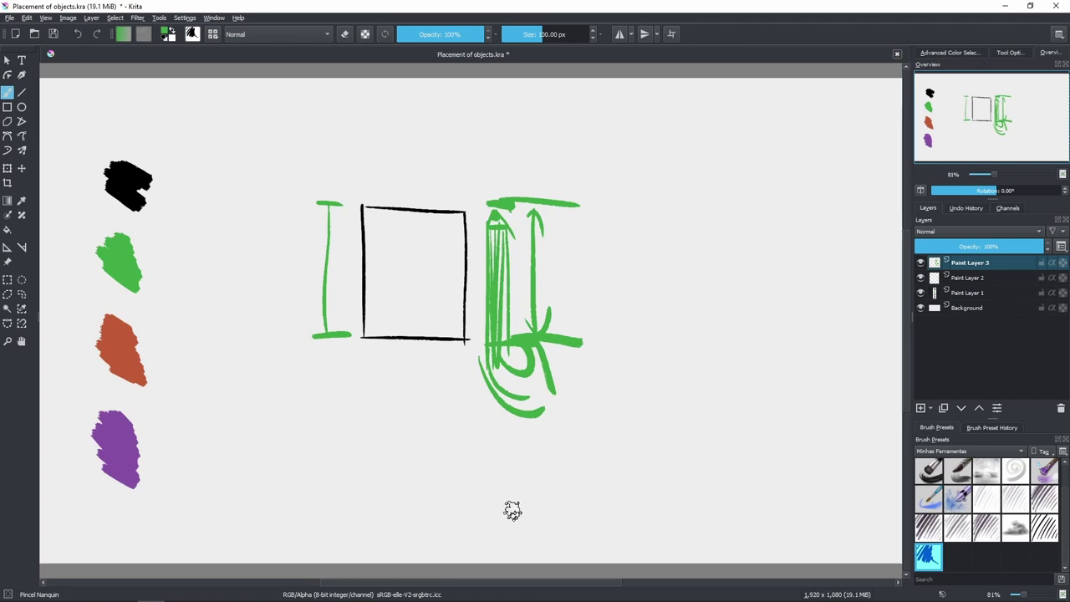
pyautogui.press('Delete')
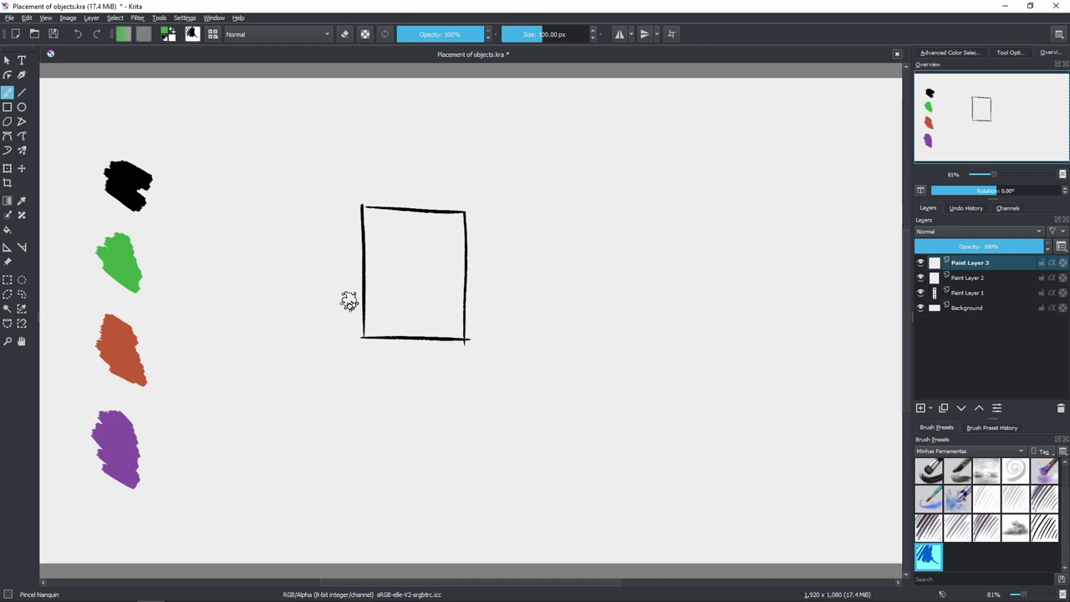
pyautogui.moveTo(360, 206)
pyautogui.mouseDown()
pyautogui.moveTo(460, 189)
pyautogui.moveTo(462, 174)
pyautogui.moveTo(462, 214)
pyautogui.mouseUp()
pyautogui.hotkey('ctrl', 'z')
pyautogui.hotkey('ctrl', 'z')
pyautogui.hotkey('ctrl', 'z')
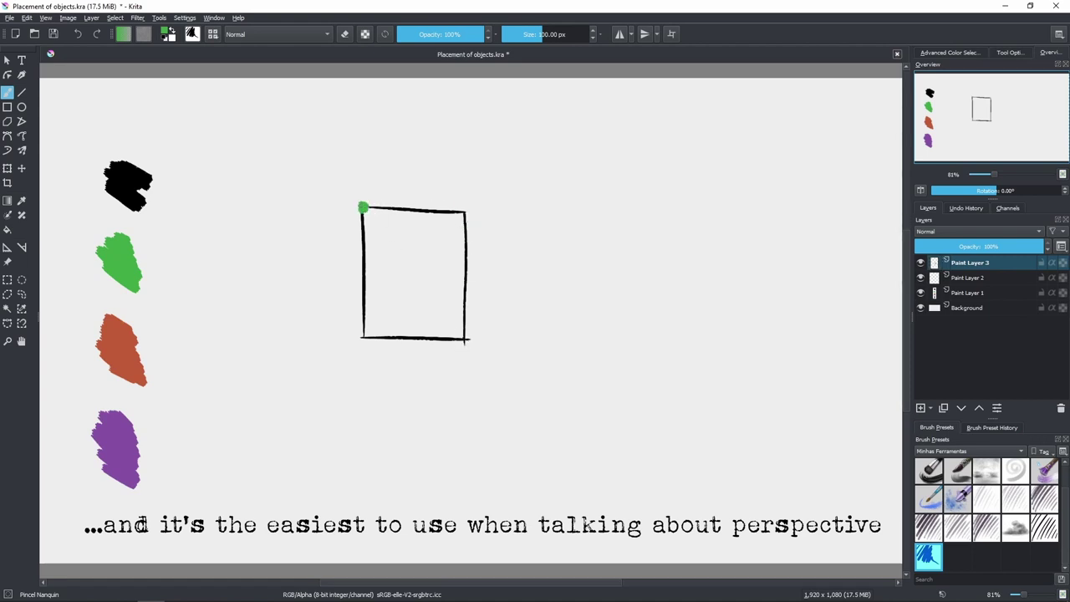
# Step: Dot the rectangle's corners in green and draw both diagonals between them, marking their crossing as the centre
pyautogui.moveTo(362, 207); pyautogui.dragTo(464, 338)
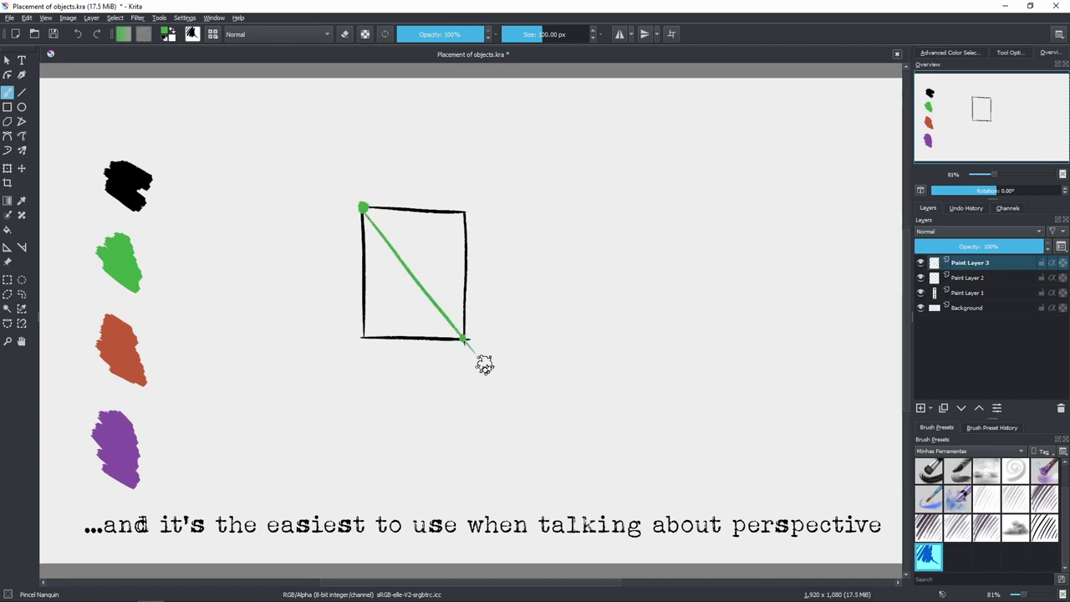
pyautogui.click(465, 211)
pyautogui.click(362, 336)
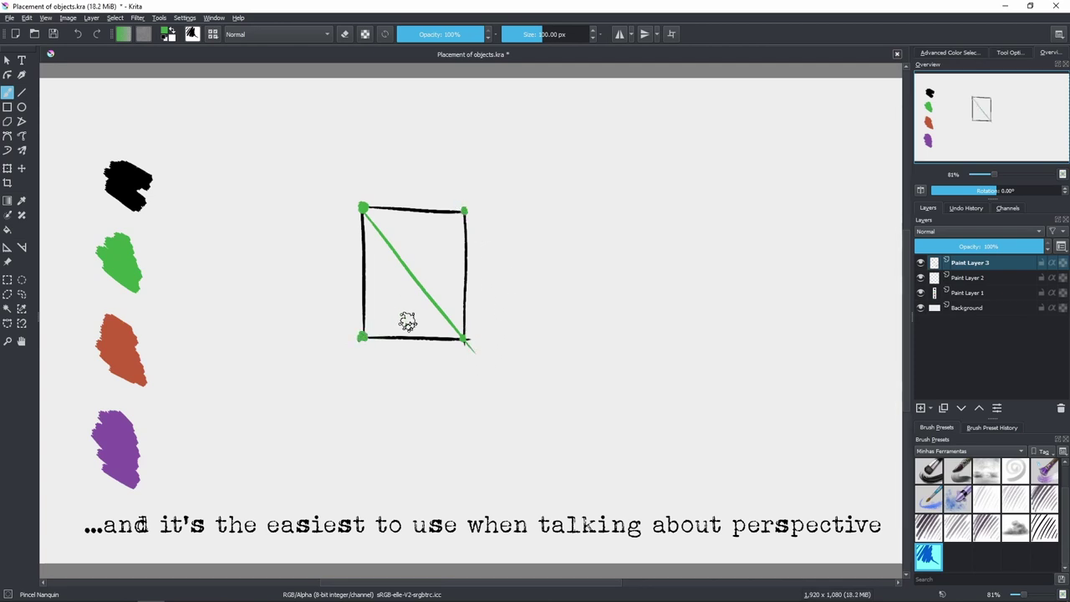
pyautogui.moveTo(363, 334); pyautogui.dragTo(464, 210)
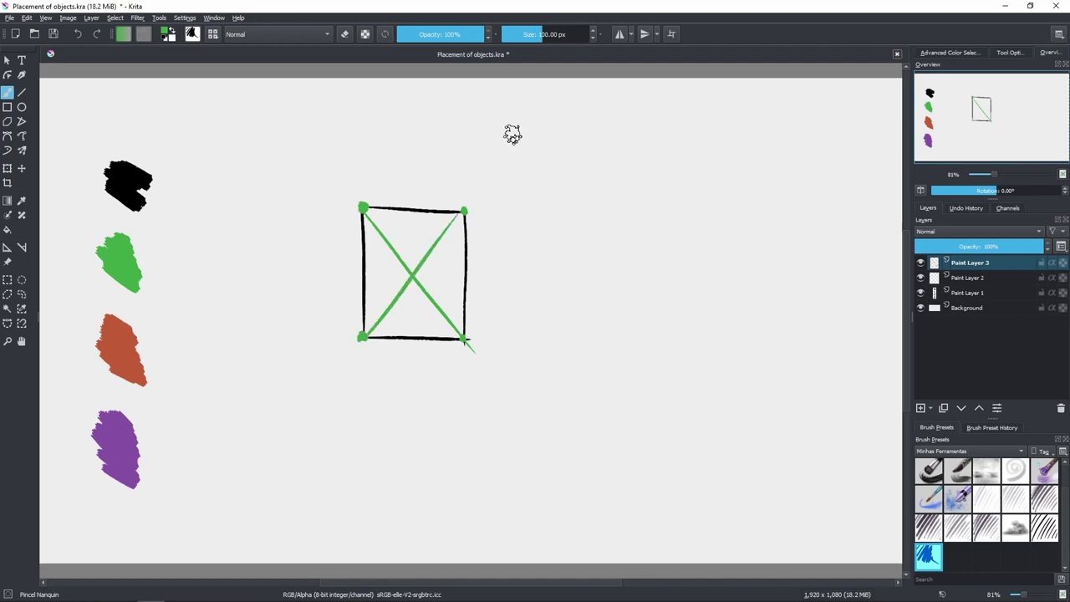
pyautogui.hotkey('ctrl', 'z')
pyautogui.moveTo(363, 335); pyautogui.dragTo(491, 173)
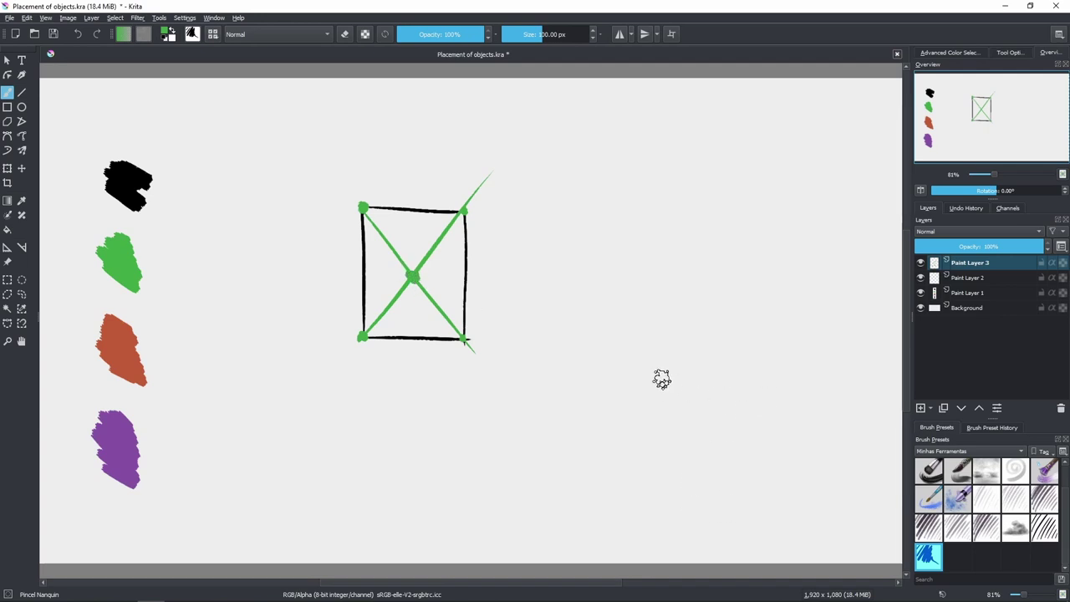
# Step: Draw a wide black rectangle on Paint Layer 2, beside the existing upright rectangle
pyautogui.click(935, 279)
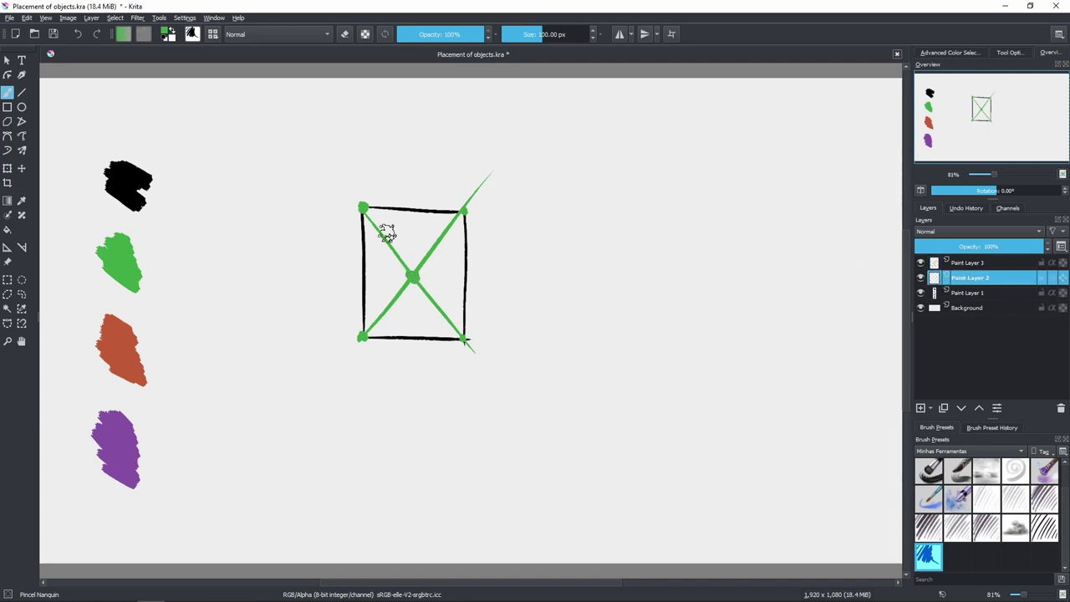
pyautogui.press('ctrl')
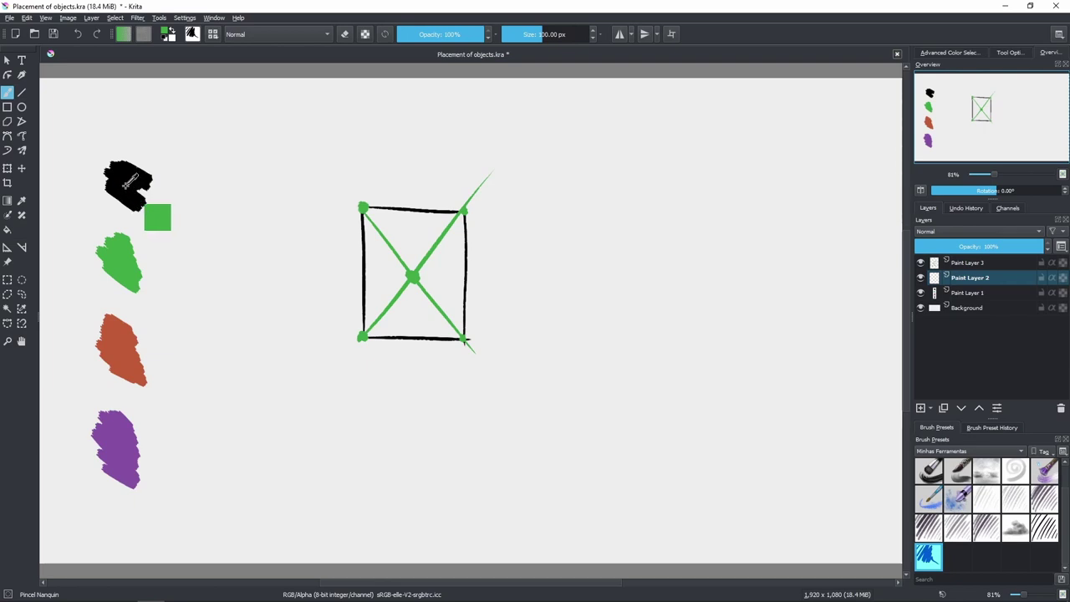
pyautogui.keyDown('ctrl'); pyautogui.click(126, 183); pyautogui.keyUp('ctrl')
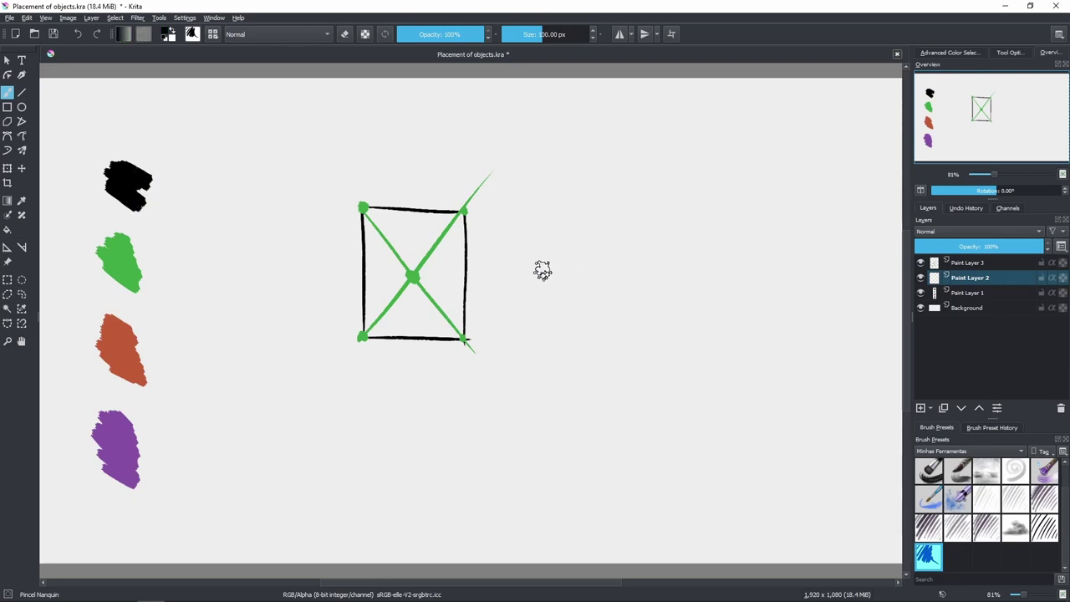
pyautogui.moveTo(543, 252)
pyautogui.mouseDown()
pyautogui.moveTo(547, 329)
pyautogui.moveTo(732, 322)
pyautogui.mouseUp()
pyautogui.moveTo(555, 250)
pyautogui.mouseDown()
pyautogui.moveTo(623, 252)
pyautogui.moveTo(734, 329)
pyautogui.mouseUp()
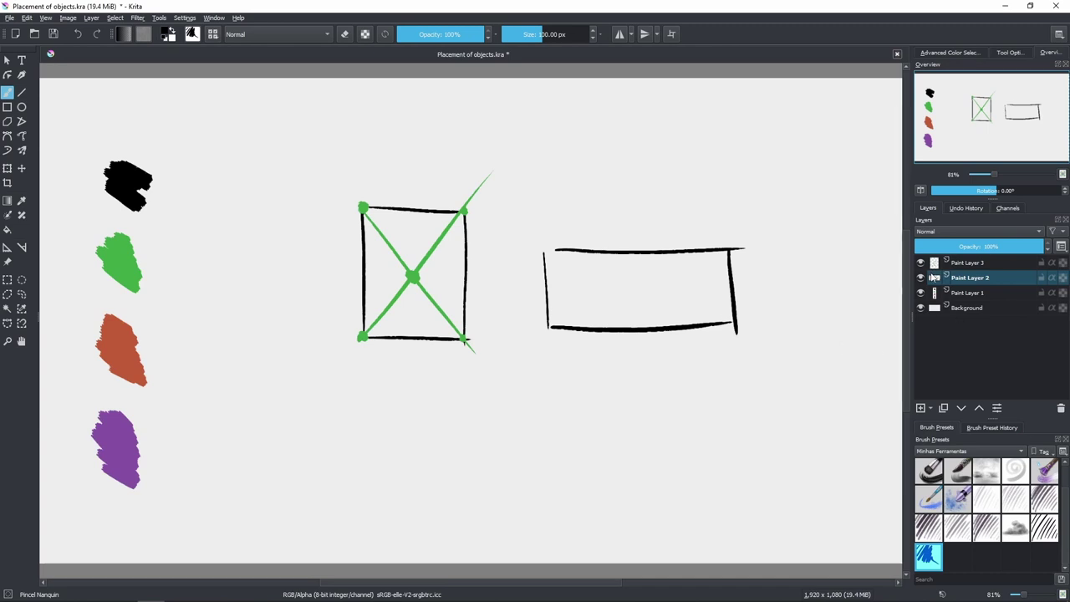
# Step: On Paint Layer 3, draw green diagonals across the wide rectangle, dot their crossing and run a vertical line through it, undoing unwanted strokes
pyautogui.press('pageup')
pyautogui.keyDown('ctrl'); pyautogui.click(125, 283); pyautogui.keyUp('ctrl')
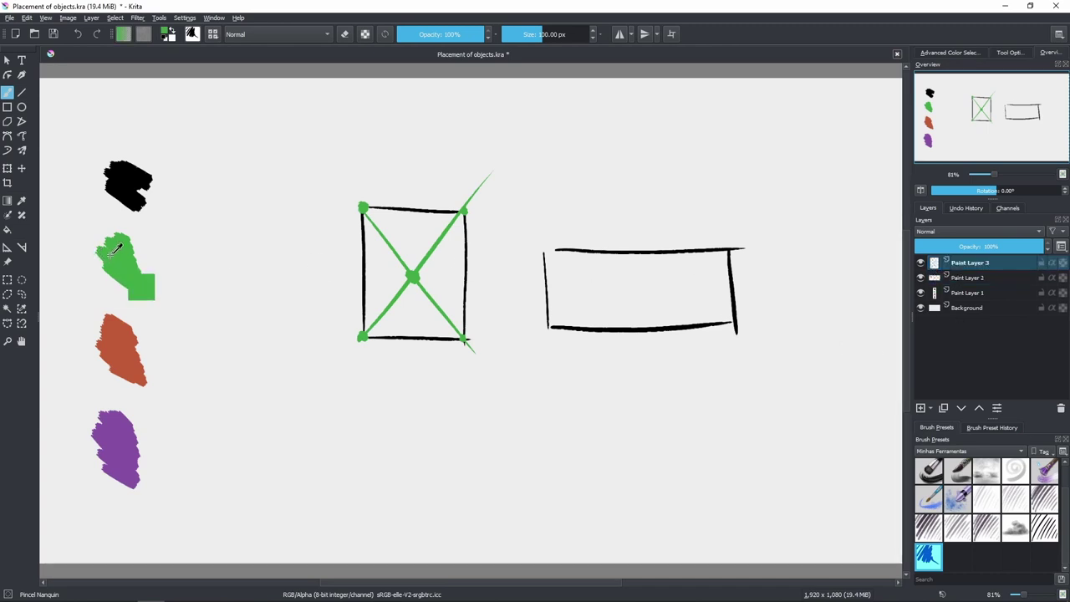
pyautogui.moveTo(544, 250)
pyautogui.mouseDown()
pyautogui.moveTo(737, 318)
pyautogui.moveTo(613, 275)
pyautogui.moveTo(729, 329)
pyautogui.mouseUp()
pyautogui.hotkey('ctrl', 'z')
pyautogui.moveTo(547, 325); pyautogui.dragTo(764, 248)
pyautogui.hotkey('ctrl', 'z')
pyautogui.moveTo(550, 324); pyautogui.dragTo(767, 239)
pyautogui.hotkey('ctrl', 'z')
pyautogui.moveTo(548, 324); pyautogui.dragTo(767, 239)
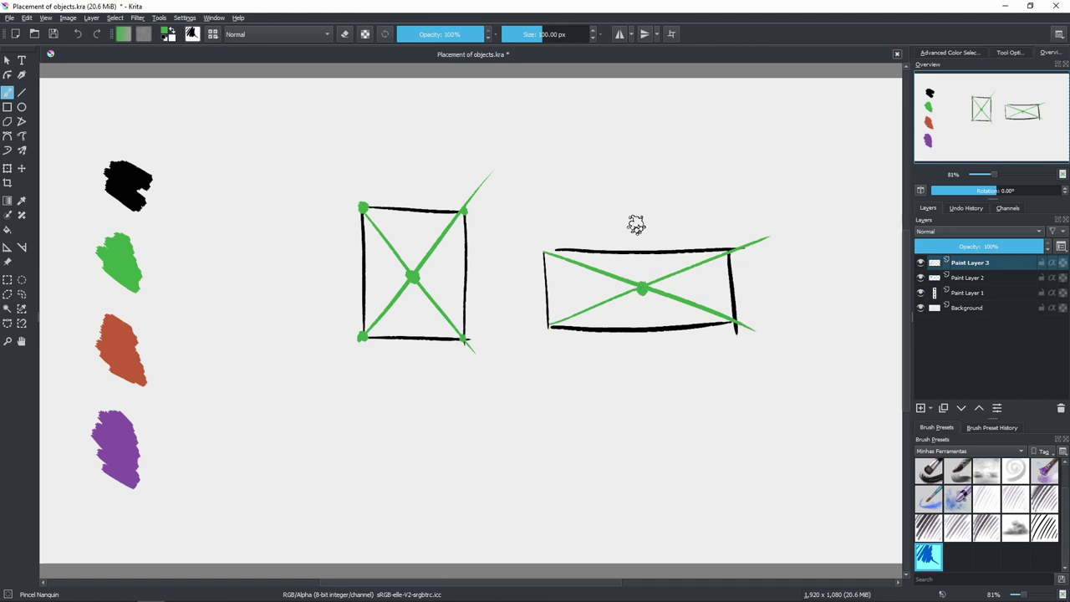
pyautogui.moveTo(638, 220); pyautogui.dragTo(649, 378)
pyautogui.hotkey('ctrl', 'z')
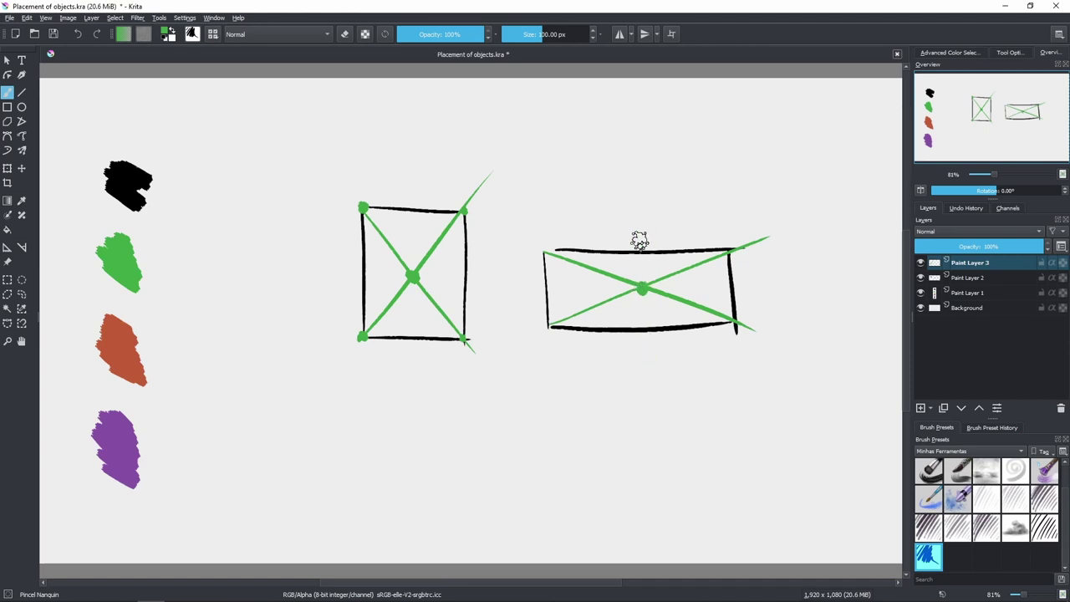
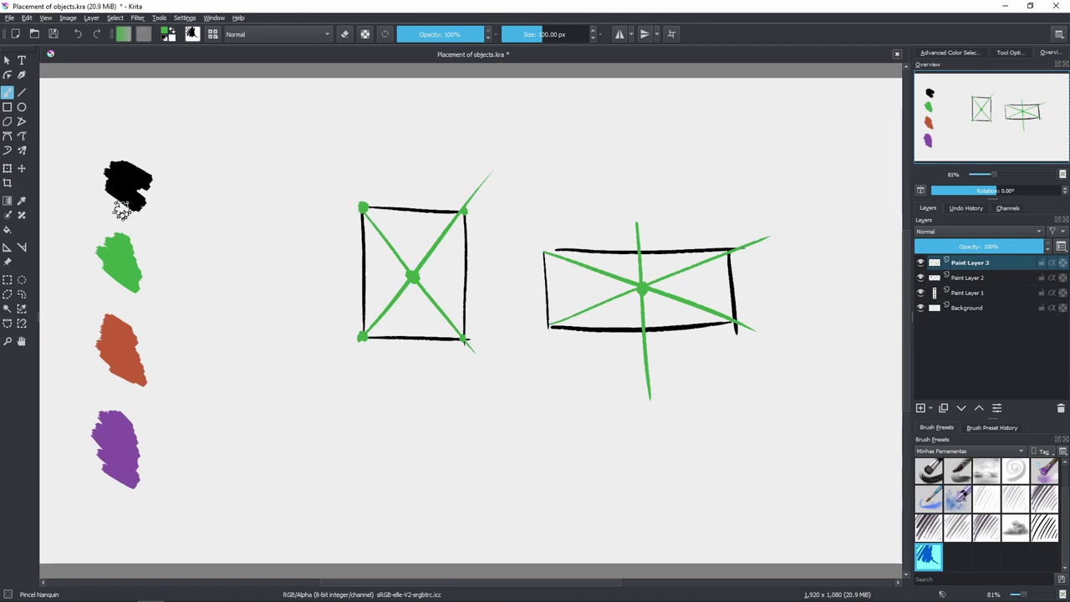
# Step: Draw a second wide black rectangle below the first on Paint Layer 2, split in half by a vertical line
pyautogui.keyDown('ctrl'); pyautogui.click(121, 205); pyautogui.keyUp('ctrl')
pyautogui.click(934, 278)
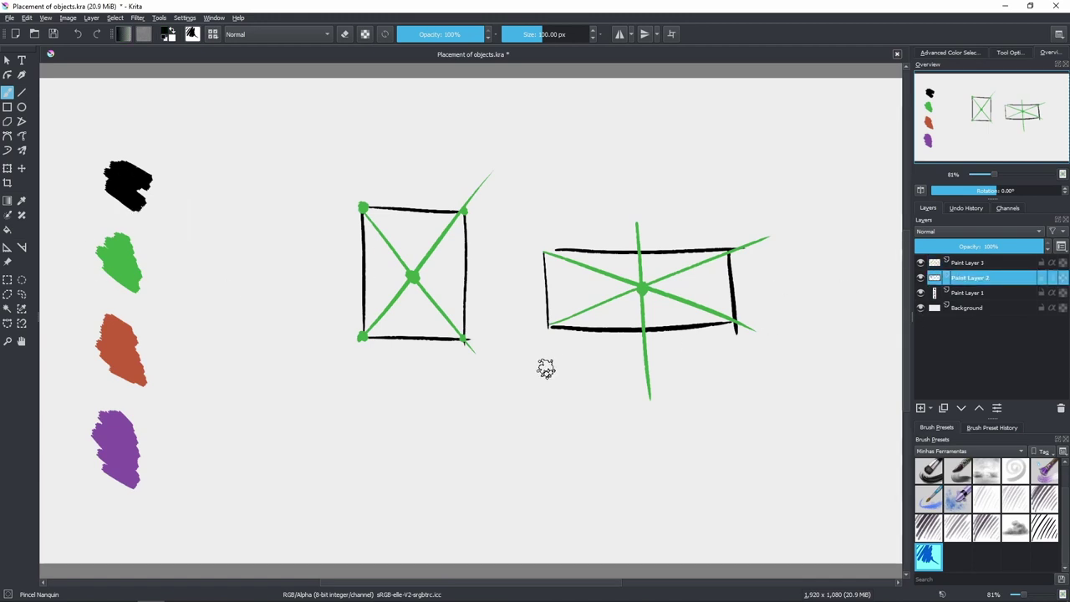
pyautogui.moveTo(548, 349); pyautogui.dragTo(553, 422)
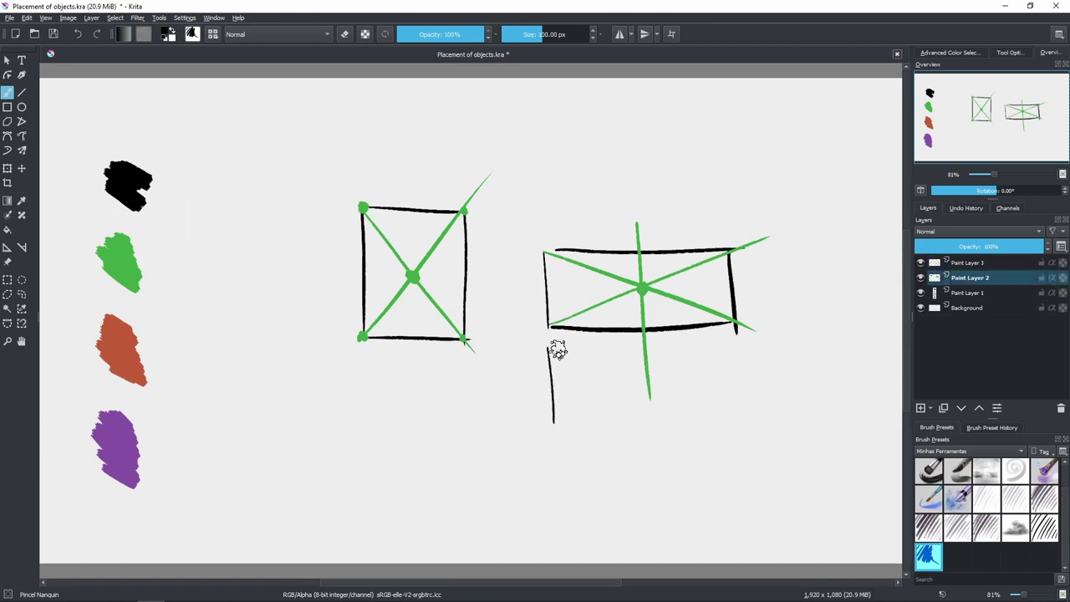
pyautogui.moveTo(572, 350); pyautogui.dragTo(737, 344)
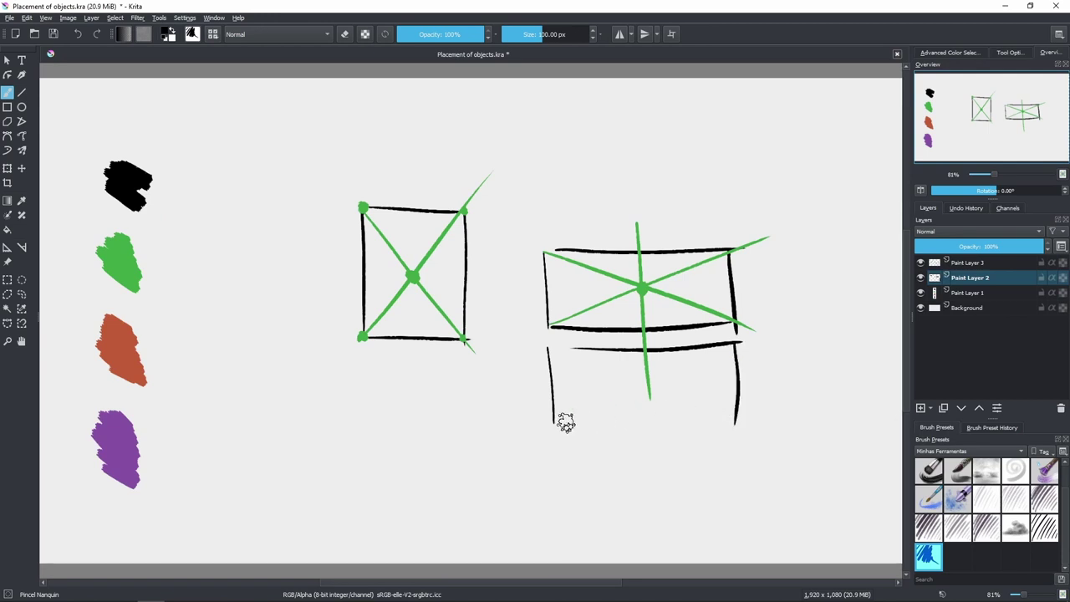
pyautogui.moveTo(565, 422); pyautogui.dragTo(734, 421)
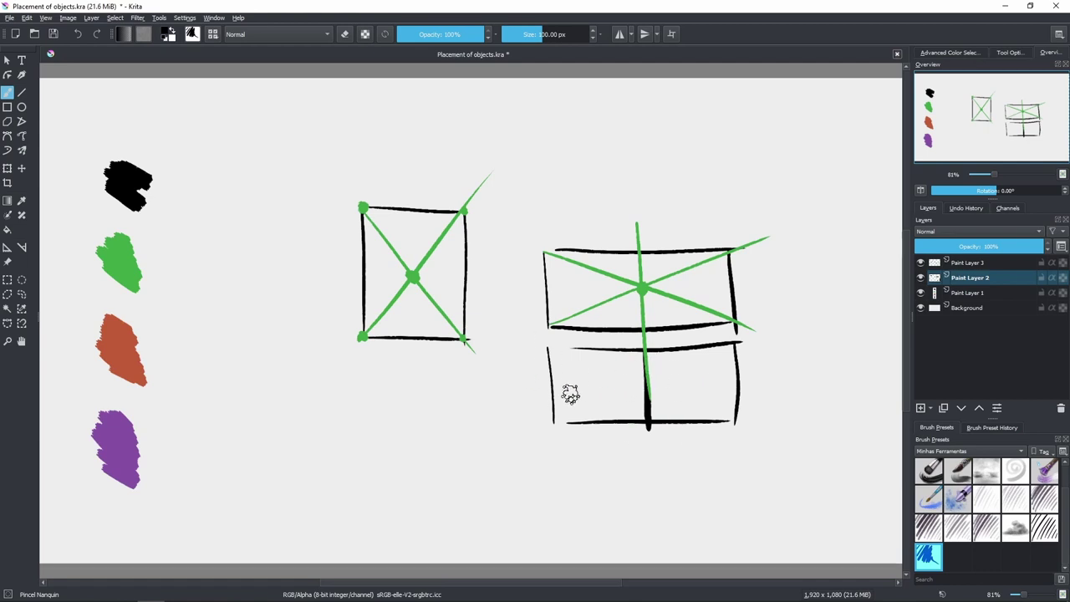
# Step: On Paint Layer 3, draw green diagonals in both halves of the lower rectangle and dot each half's centre
pyautogui.keyDown('ctrl'); pyautogui.click(126, 263); pyautogui.keyUp('ctrl')
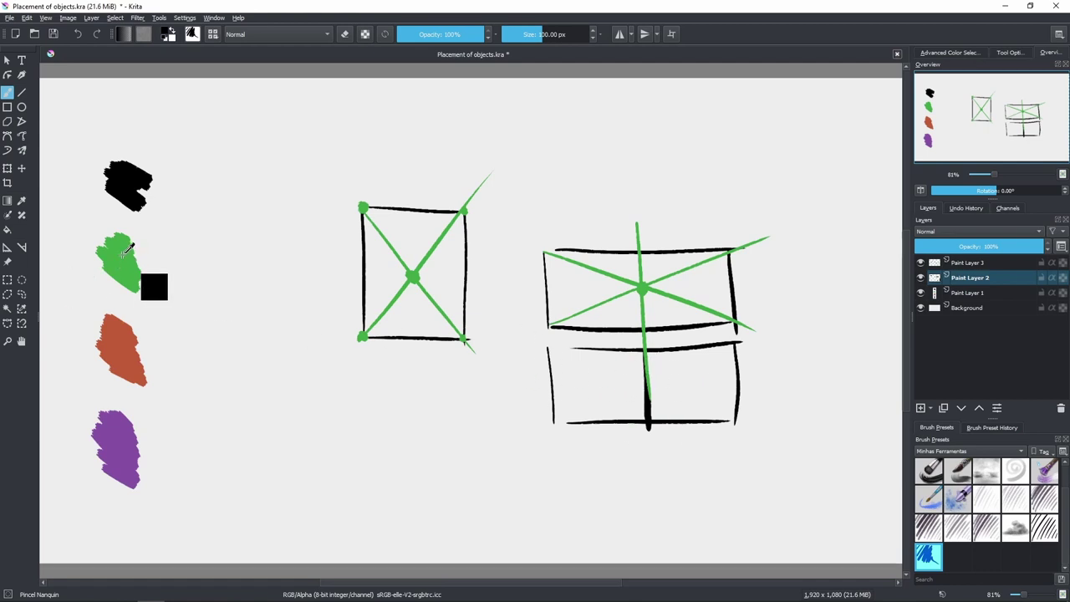
pyautogui.click(973, 263)
pyautogui.moveTo(548, 350); pyautogui.dragTo(651, 427)
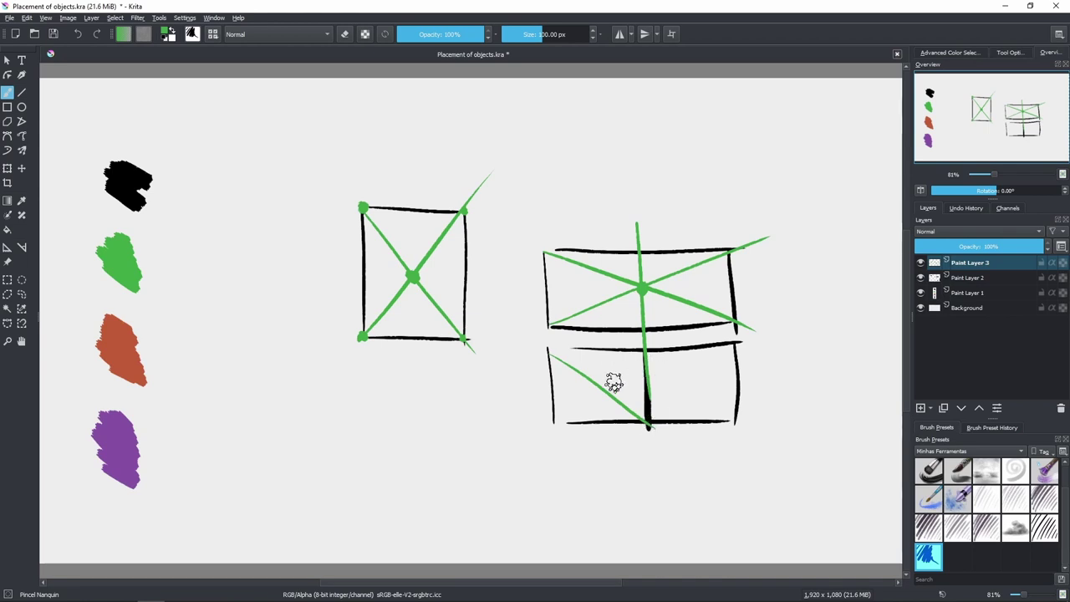
pyautogui.moveTo(554, 424)
pyautogui.mouseDown()
pyautogui.moveTo(644, 354)
pyautogui.moveTo(736, 420)
pyautogui.mouseUp()
pyautogui.moveTo(648, 423); pyautogui.dragTo(722, 346)
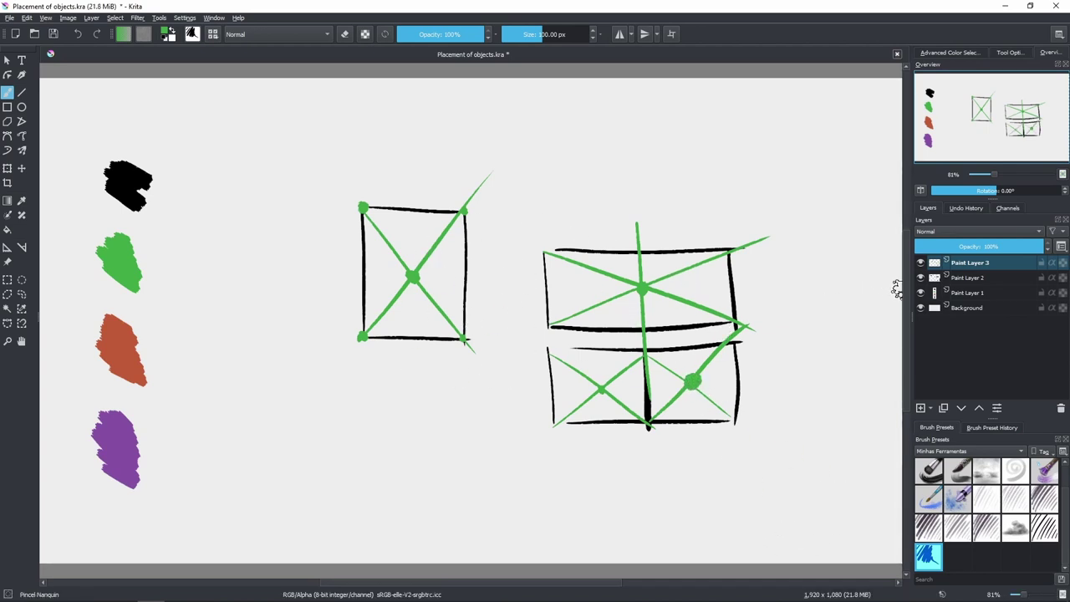
# Step: Pick the black swatch colour and clear all strokes from Paint Layer 2 and Paint Layer 3
pyautogui.click(934, 280)
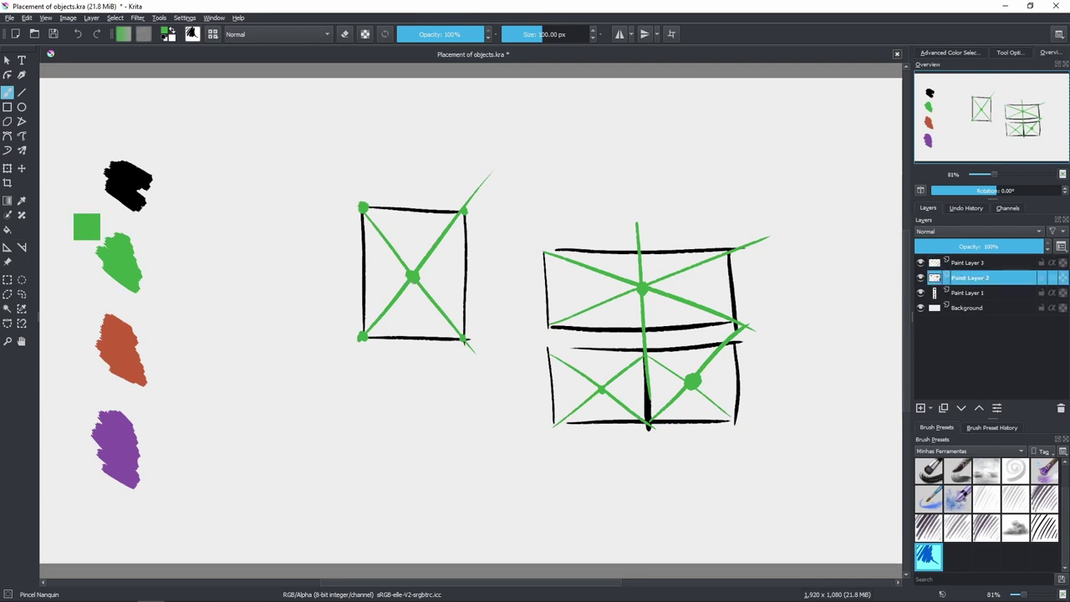
pyautogui.keyDown('ctrl'); pyautogui.click(131, 182); pyautogui.keyUp('ctrl')
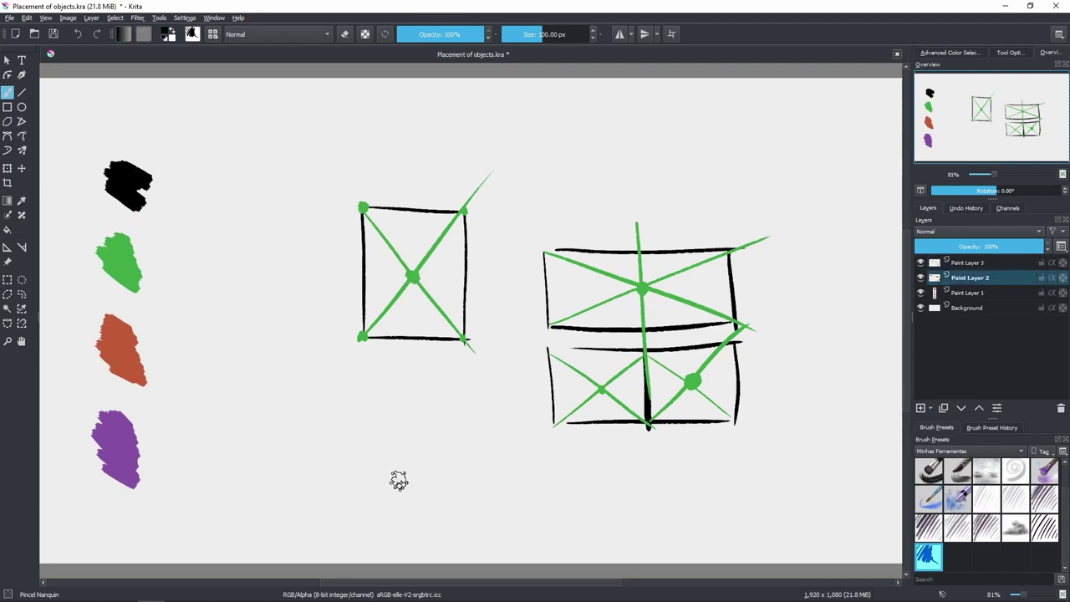
pyautogui.press('Delete')
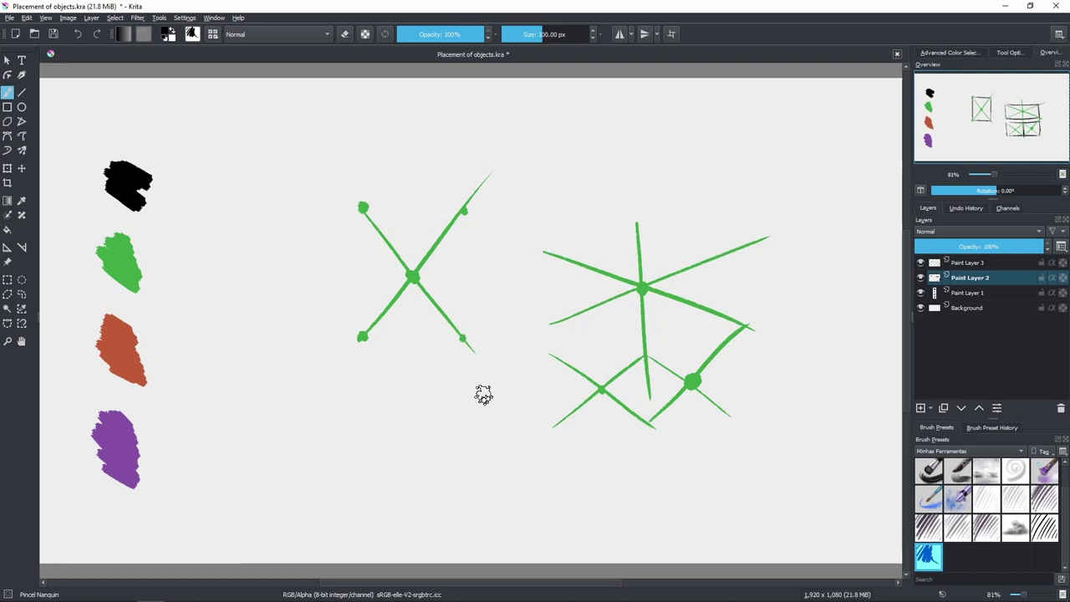
pyautogui.click(953, 263)
pyautogui.press('Delete')
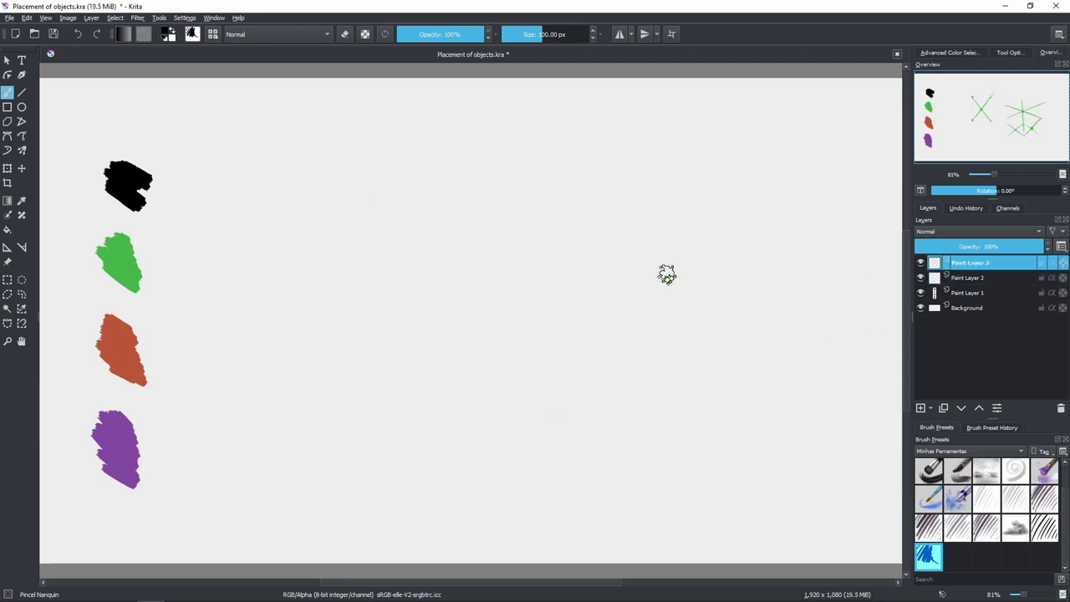
# Step: Draw a large black circle on Paint Layer 3, and switch to Paint Layer 2 with the green swatch colour
pyautogui.moveTo(417, 209)
pyautogui.mouseDown()
pyautogui.moveTo(554, 318)
pyautogui.moveTo(372, 234)
pyautogui.mouseUp()
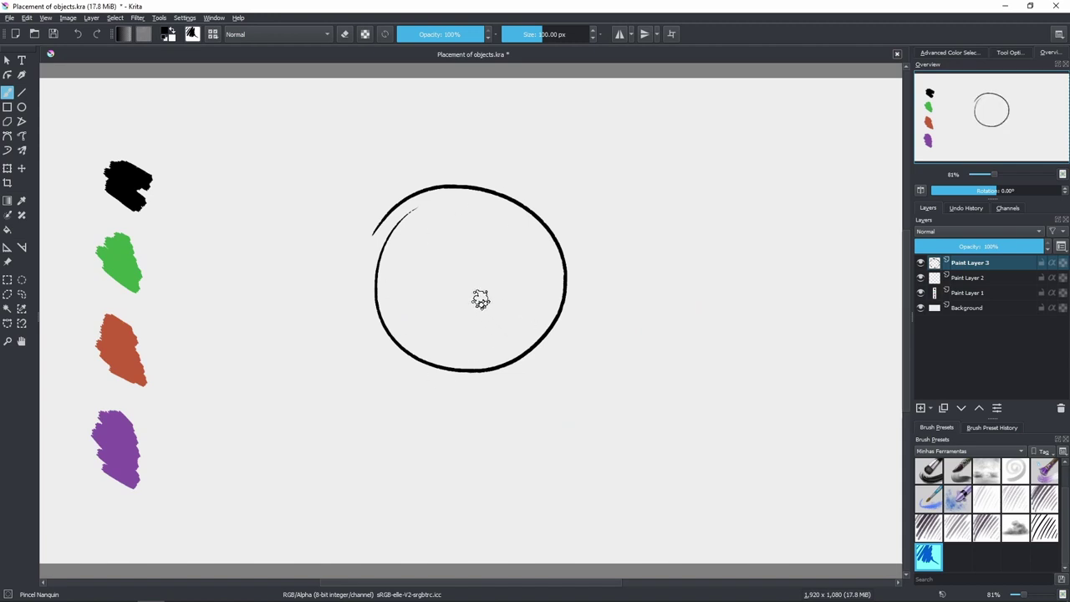
pyautogui.keyDown('ctrl'); pyautogui.click(133, 249); pyautogui.keyUp('ctrl')
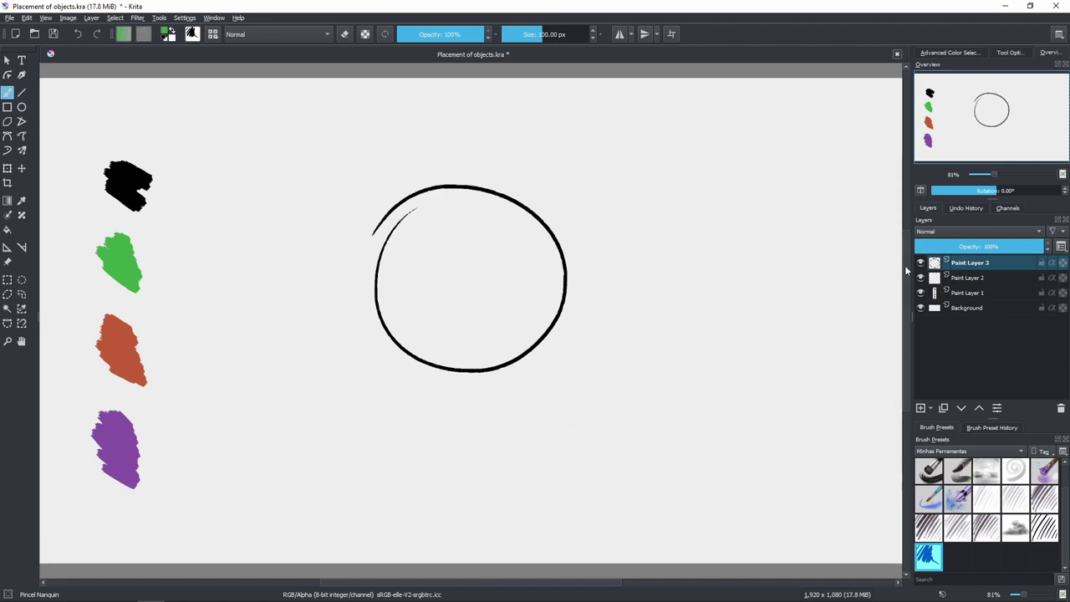
pyautogui.click(953, 280)
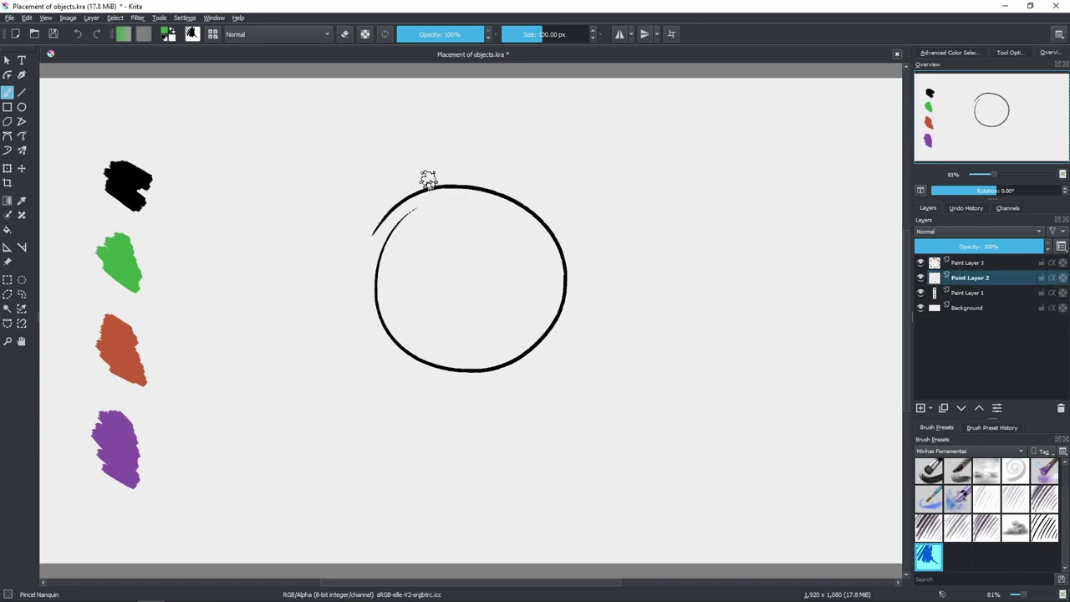
# Step: Try to locate the circle's centre by joining opposite pairs of green tangent strokes with lines across the circle
pyautogui.moveTo(427, 181); pyautogui.dragTo(516, 184)
pyautogui.moveTo(426, 368); pyautogui.dragTo(520, 366)
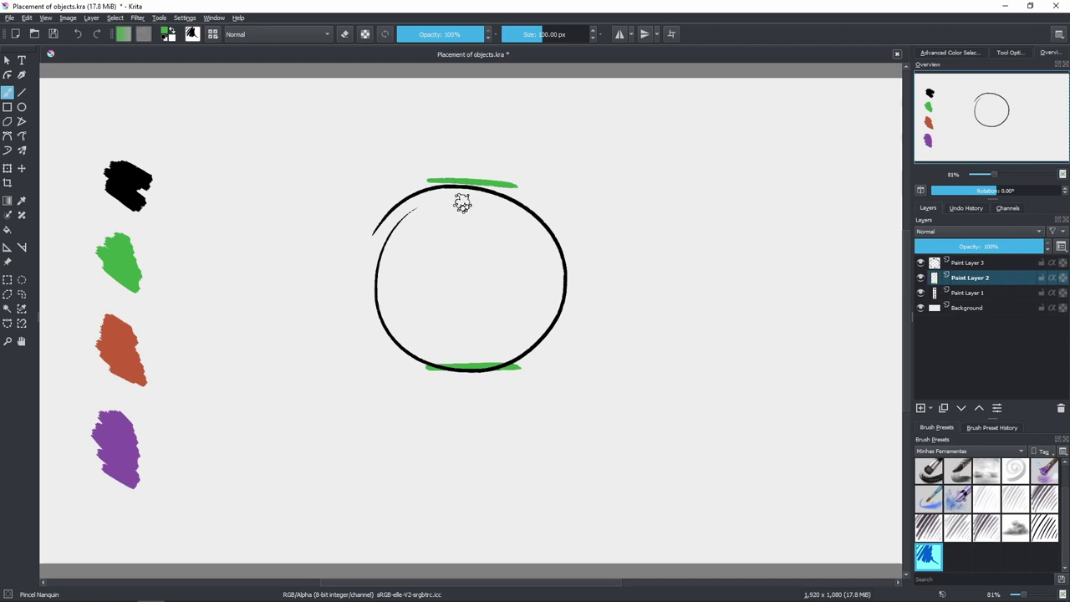
pyautogui.moveTo(465, 178); pyautogui.dragTo(465, 399)
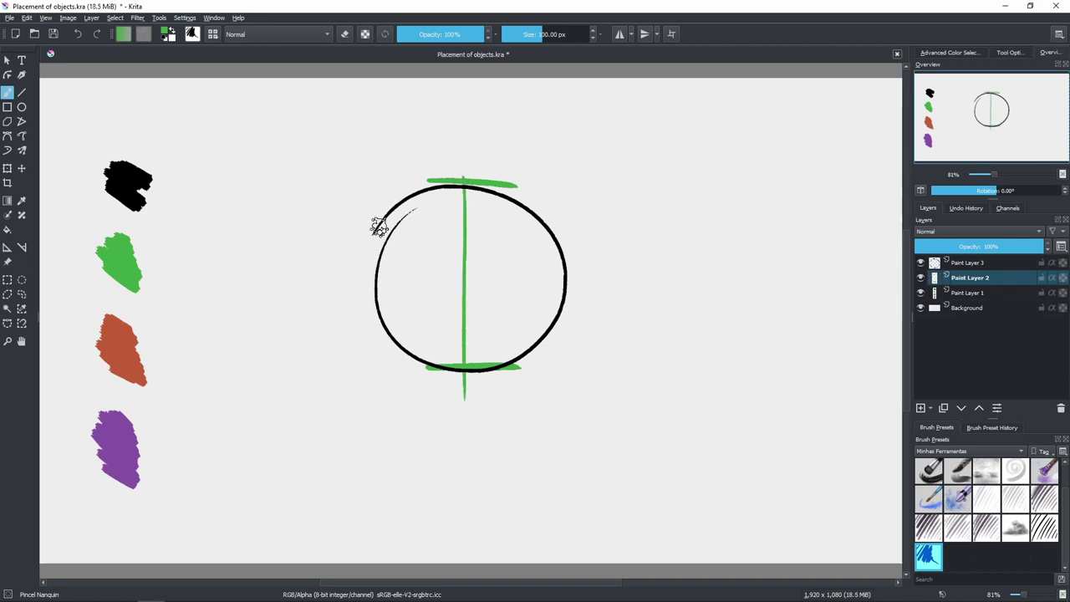
pyautogui.moveTo(402, 194); pyautogui.dragTo(359, 257)
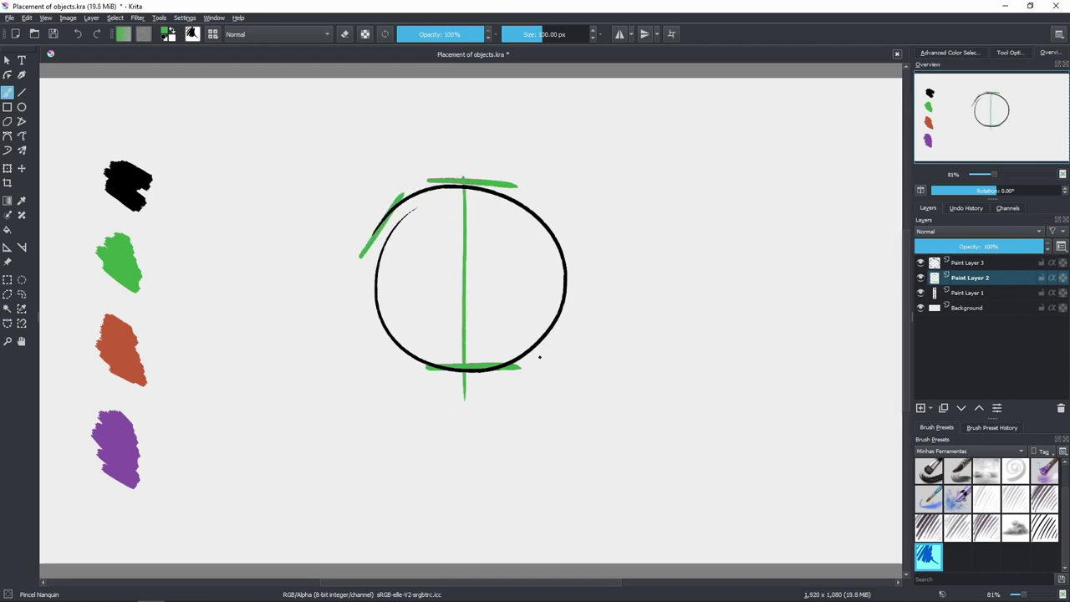
pyautogui.moveTo(540, 358); pyautogui.dragTo(575, 306)
pyautogui.moveTo(382, 227); pyautogui.dragTo(587, 348)
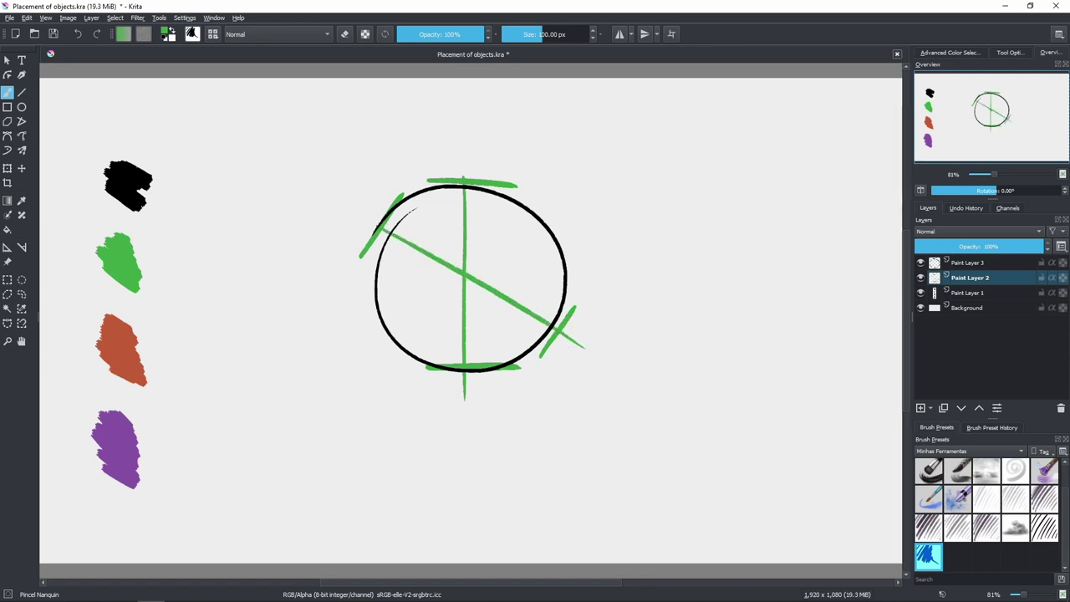
# Step: Undo the green tangent strokes and the connecting lines on the circle
pyautogui.hotkey('ctrl', 'z')
pyautogui.hotkey('ctrl', 'z')
pyautogui.hotkey('ctrl', 'z')
pyautogui.hotkey('ctrl', 'z')
pyautogui.hotkey('ctrl', 'z')
pyautogui.hotkey('ctrl', 'z')
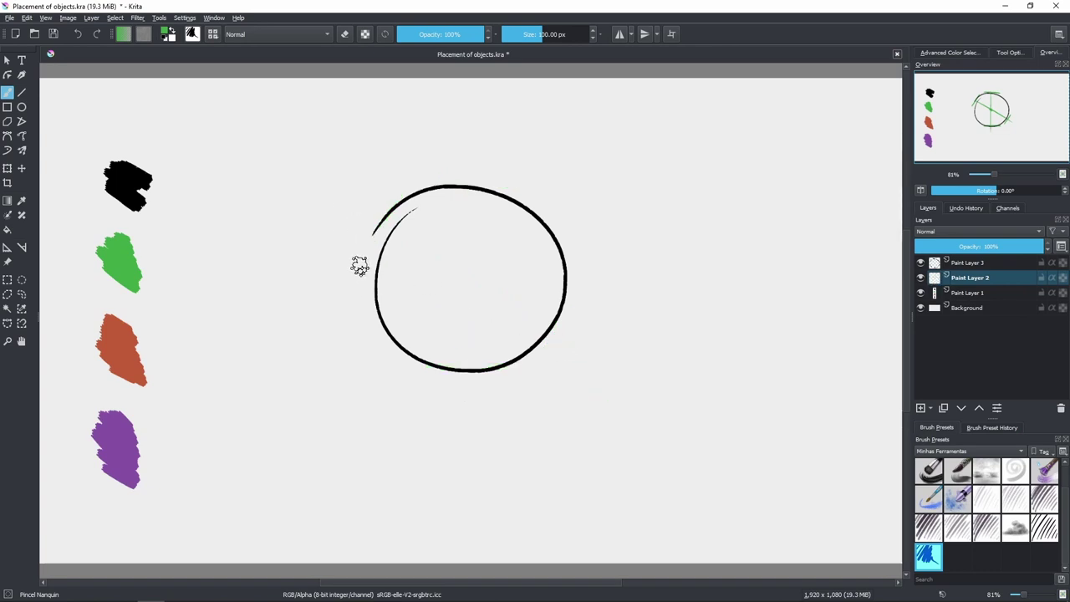
# Step: Enclose the circle in a green square whose sides touch it, redrawing the lower and upper sides and extending the upper one
pyautogui.moveTo(368, 198); pyautogui.dragTo(385, 367)
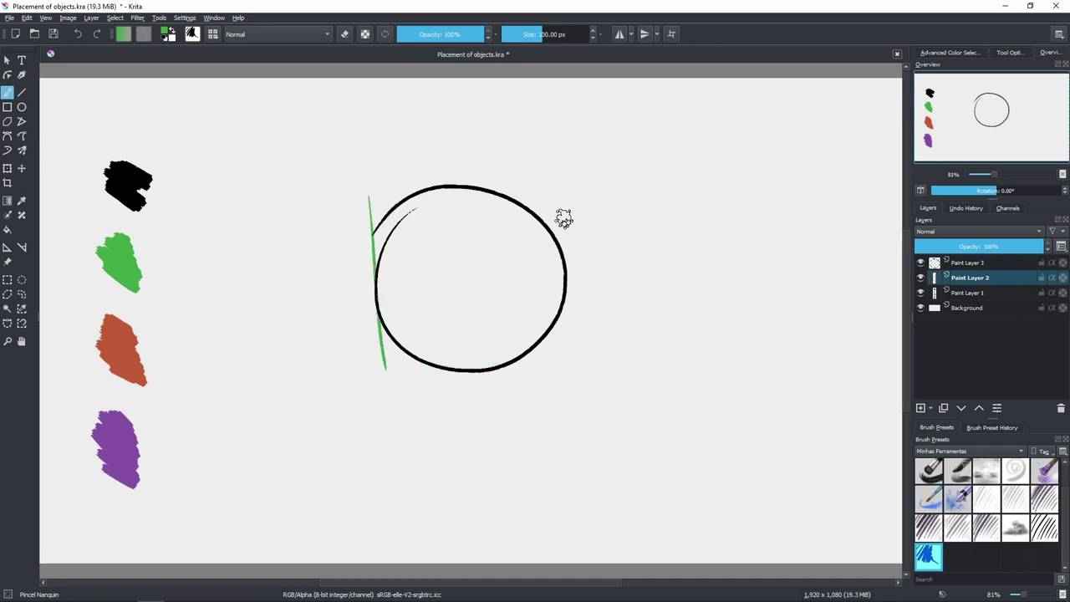
pyautogui.moveTo(562, 204); pyautogui.dragTo(568, 343)
pyautogui.moveTo(393, 373); pyautogui.dragTo(578, 365)
pyautogui.hotkey('ctrl', 'z')
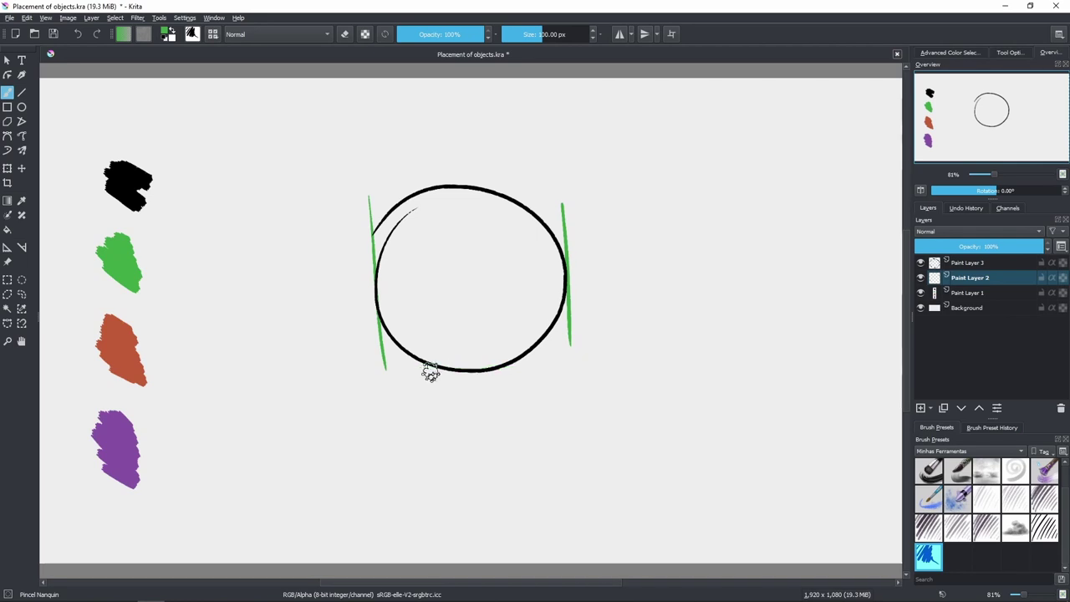
pyautogui.moveTo(402, 373); pyautogui.dragTo(576, 365)
pyautogui.moveTo(366, 191); pyautogui.dragTo(562, 179)
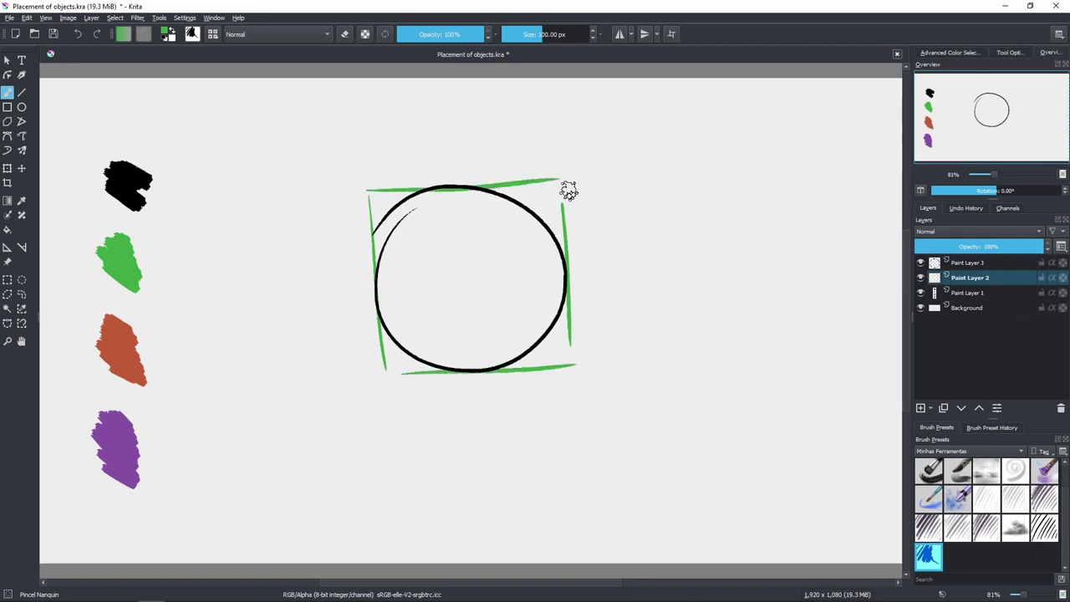
pyautogui.hotkey('ctrl', 'z')
pyautogui.moveTo(372, 190); pyautogui.dragTo(563, 180)
pyautogui.hotkey('ctrl', 'z')
pyautogui.moveTo(384, 185); pyautogui.dragTo(539, 181)
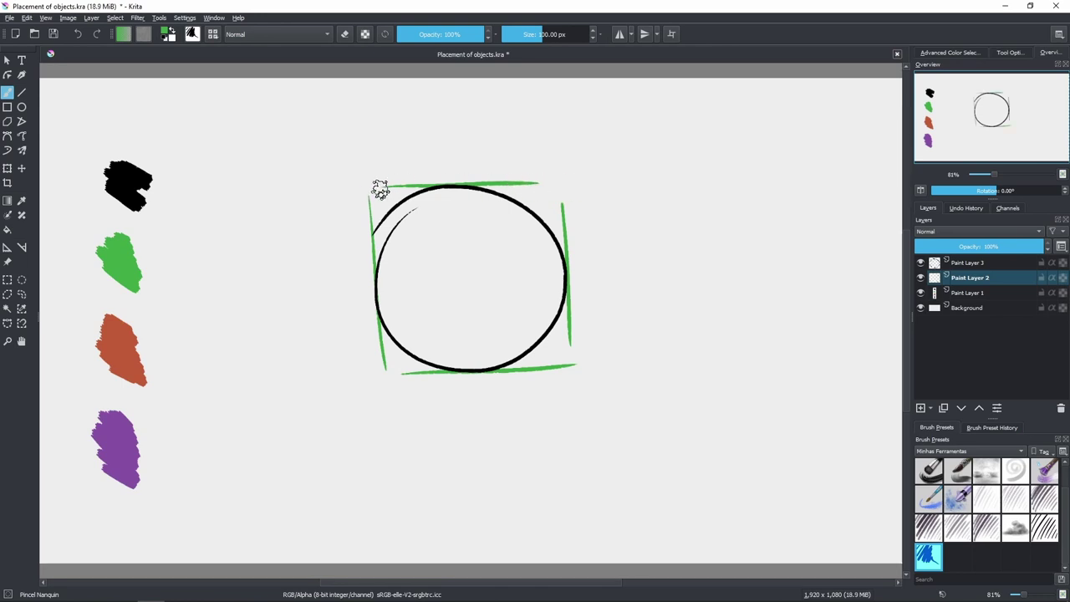
pyautogui.moveTo(536, 183); pyautogui.dragTo(562, 182)
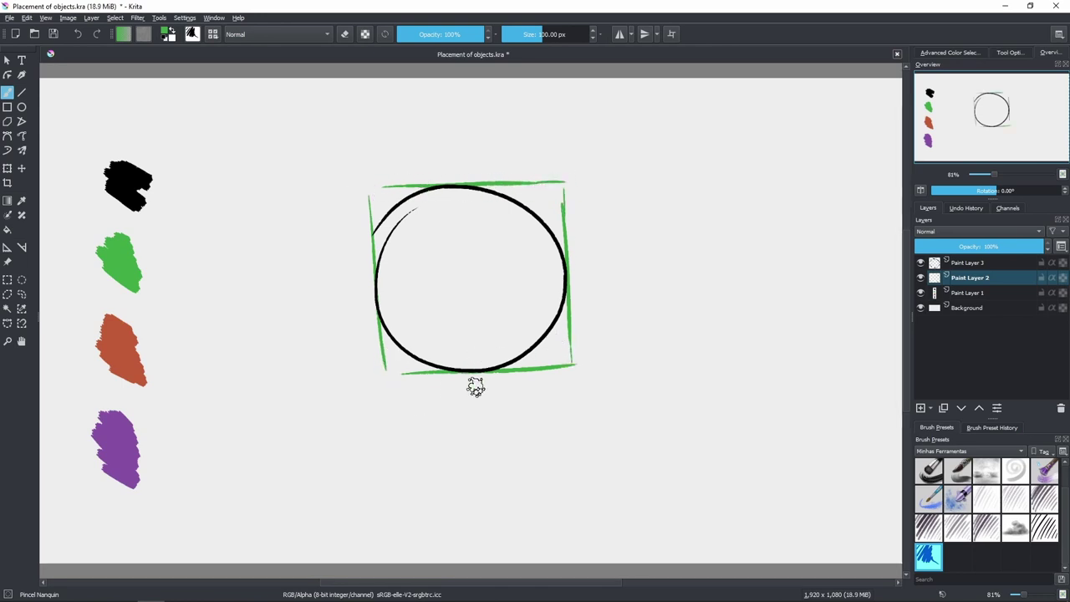
# Step: Draw both green diagonals between the square's corners, redoing inaccurate strokes, and dot their crossing as the circle's centre
pyautogui.moveTo(388, 371); pyautogui.dragTo(596, 172)
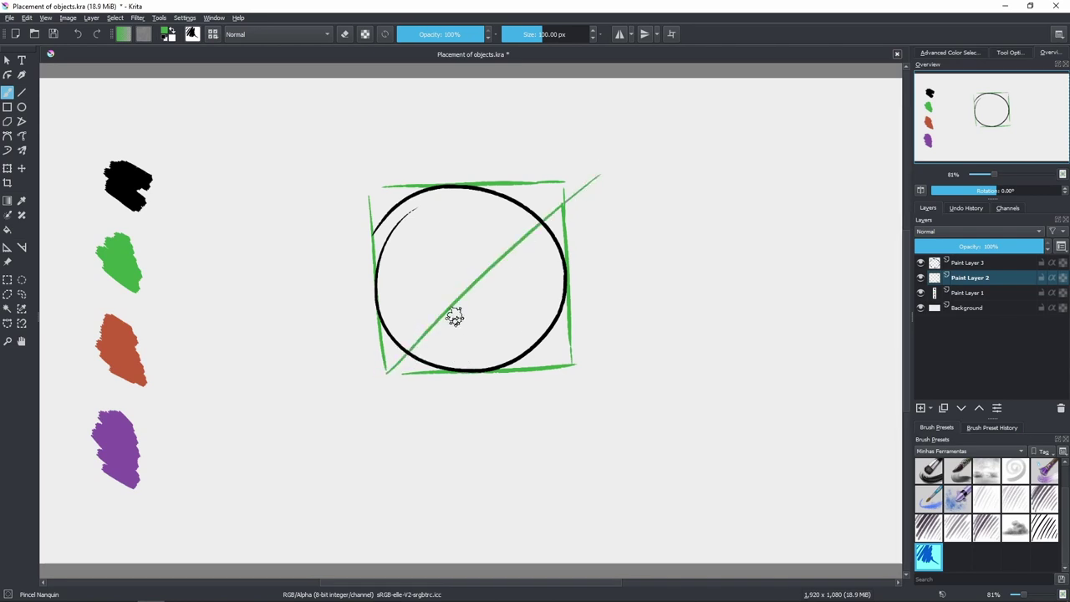
pyautogui.hotkey('ctrl', 'z')
pyautogui.moveTo(389, 370); pyautogui.dragTo(602, 149)
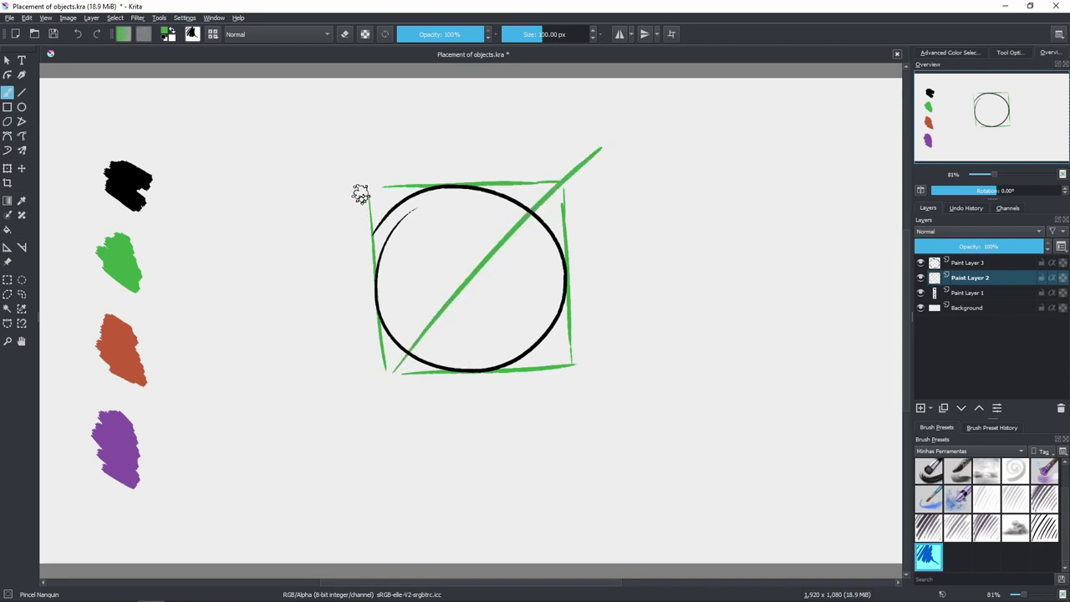
pyautogui.moveTo(381, 200); pyautogui.dragTo(560, 335)
pyautogui.hotkey('ctrl', 'z')
pyautogui.moveTo(378, 192); pyautogui.dragTo(639, 418)
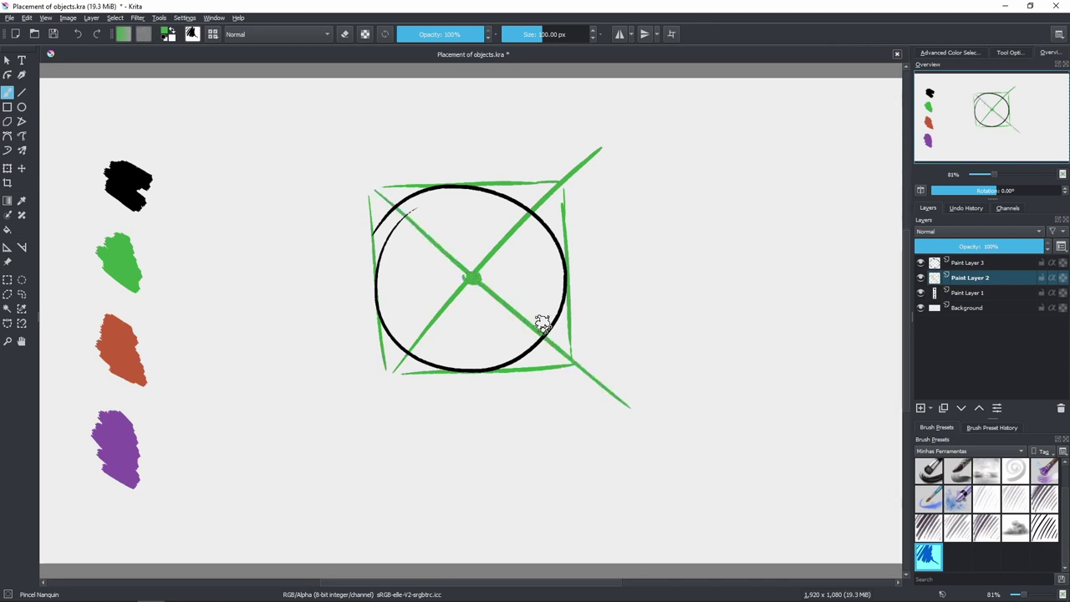
# Step: Clear the contents of Paint Layer 2 and Paint Layer 3, and pick black for drawing on Paint Layer 2
pyautogui.press('Delete')
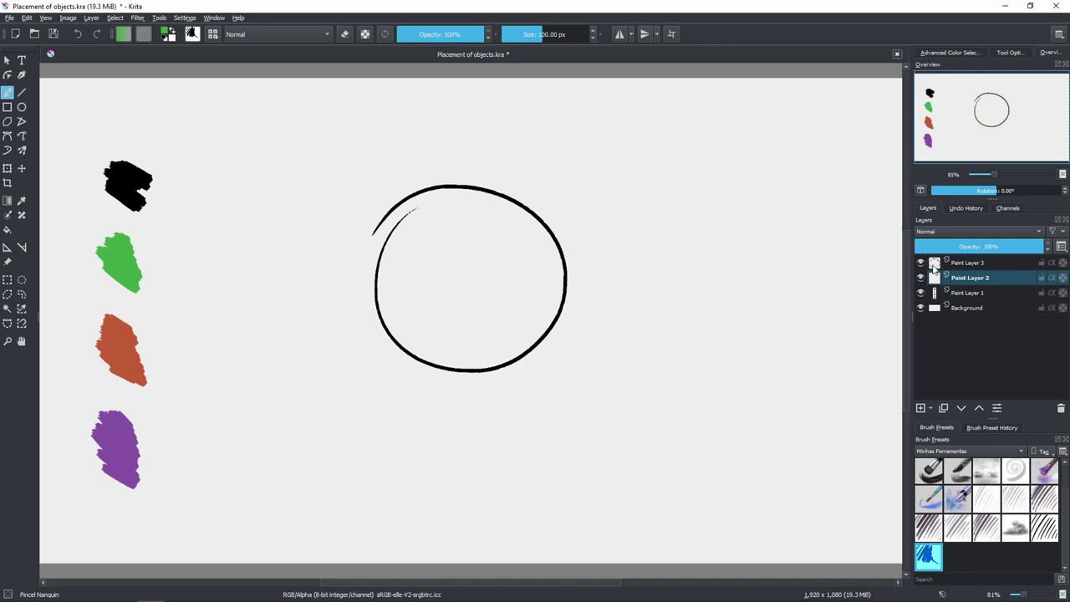
pyautogui.click(932, 265)
pyautogui.press('Delete')
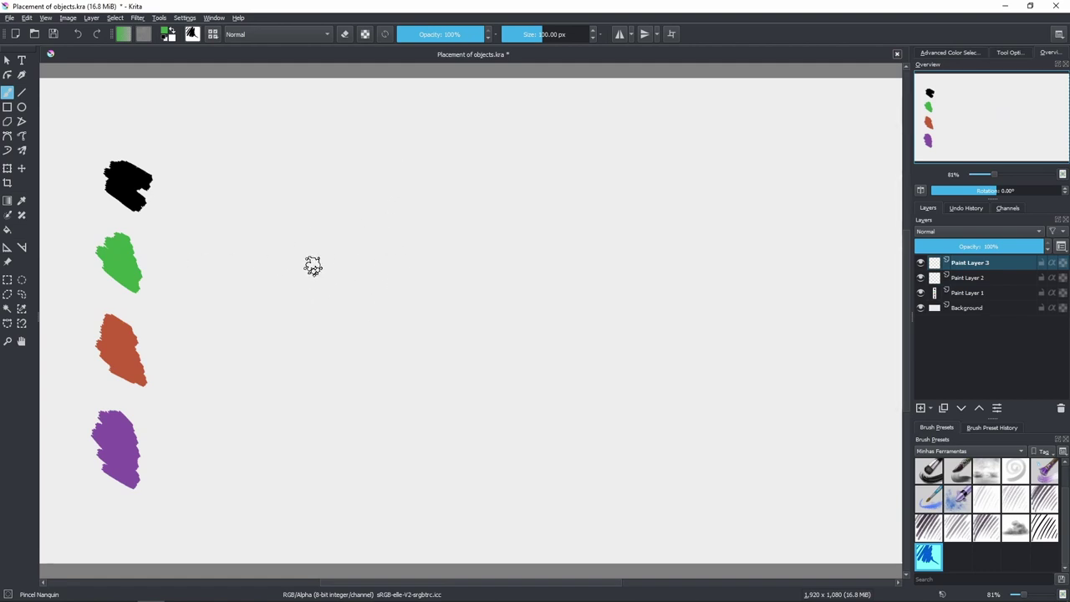
pyautogui.keyDown('ctrl'); pyautogui.click(124, 200); pyautogui.keyUp('ctrl')
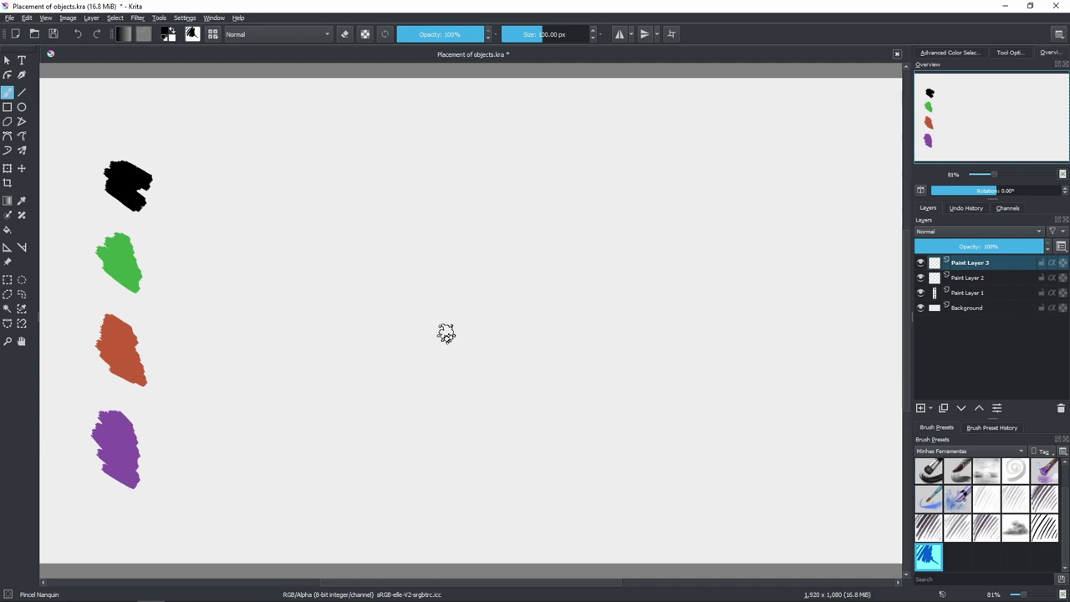
pyautogui.press('pagedown')
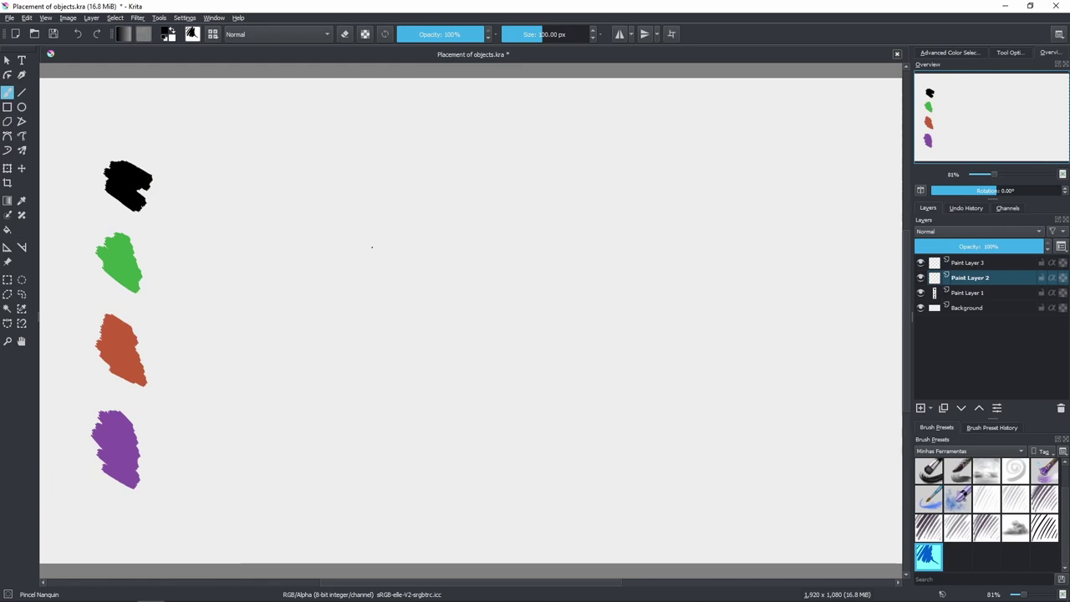
pyautogui.moveTo(372, 247); pyautogui.dragTo(374, 334)
pyautogui.moveTo(373, 246); pyautogui.dragTo(470, 251)
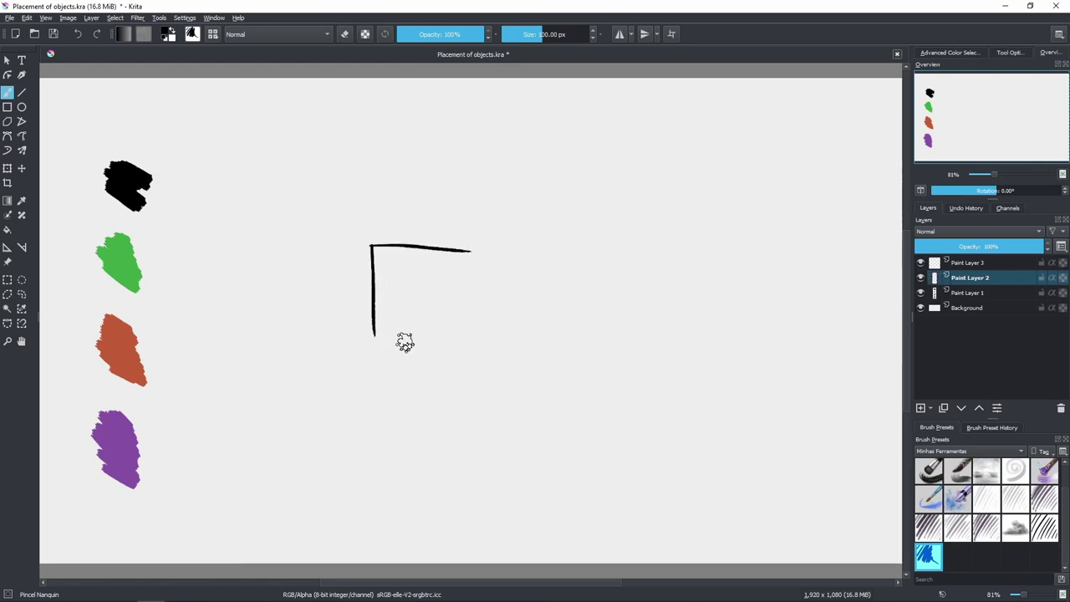
pyautogui.hotkey('ctrl', 'z')
pyautogui.hotkey('ctrl', 'z')
# Step: Draw a black rectangle with the Line tool and extend its upper and lower sides to the right
pyautogui.click(22, 92)
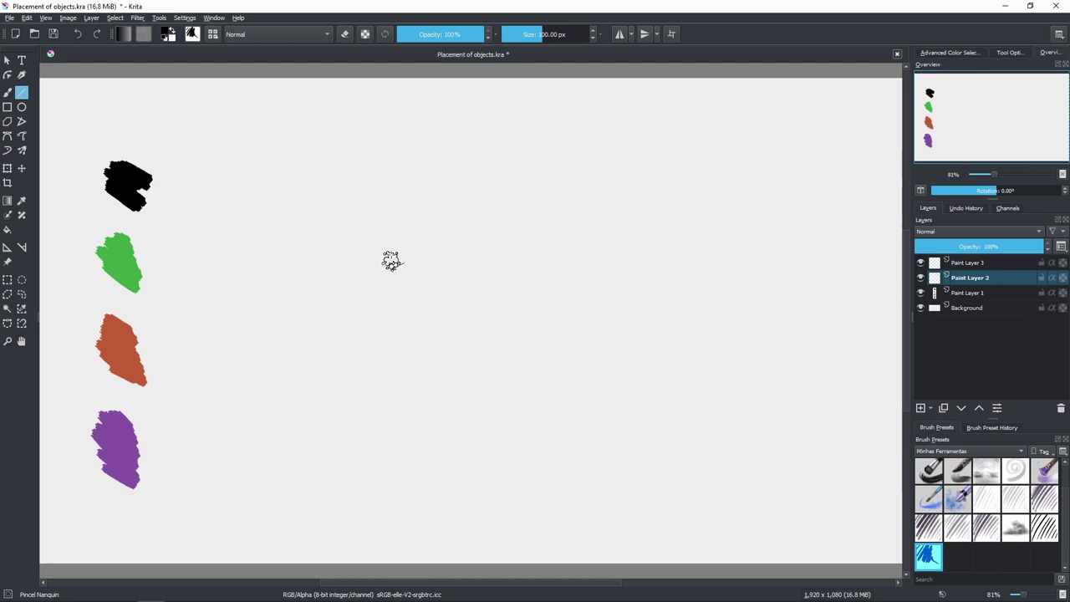
pyautogui.moveTo(372, 239); pyautogui.dragTo(373, 326)
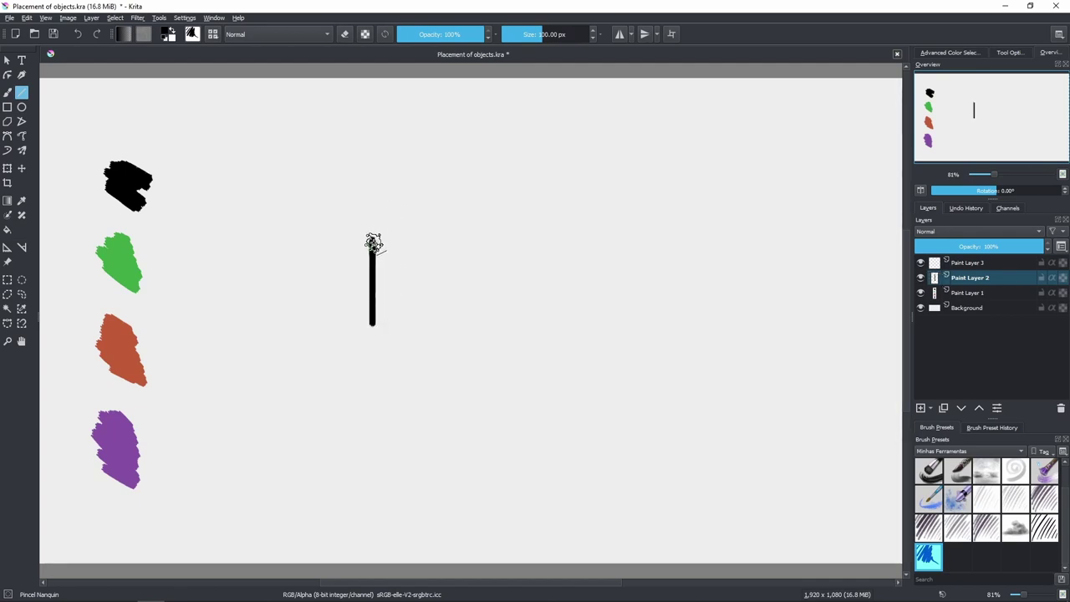
pyautogui.hotkey('ctrl', 'z')
pyautogui.moveTo(368, 243); pyautogui.dragTo(368, 345)
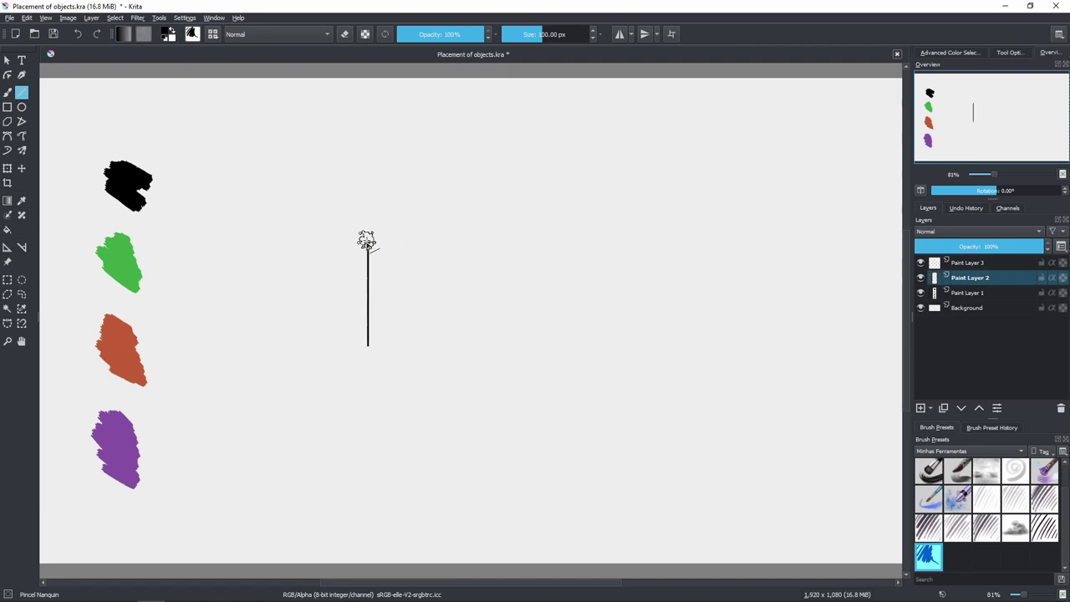
pyautogui.moveTo(369, 243); pyautogui.dragTo(481, 241)
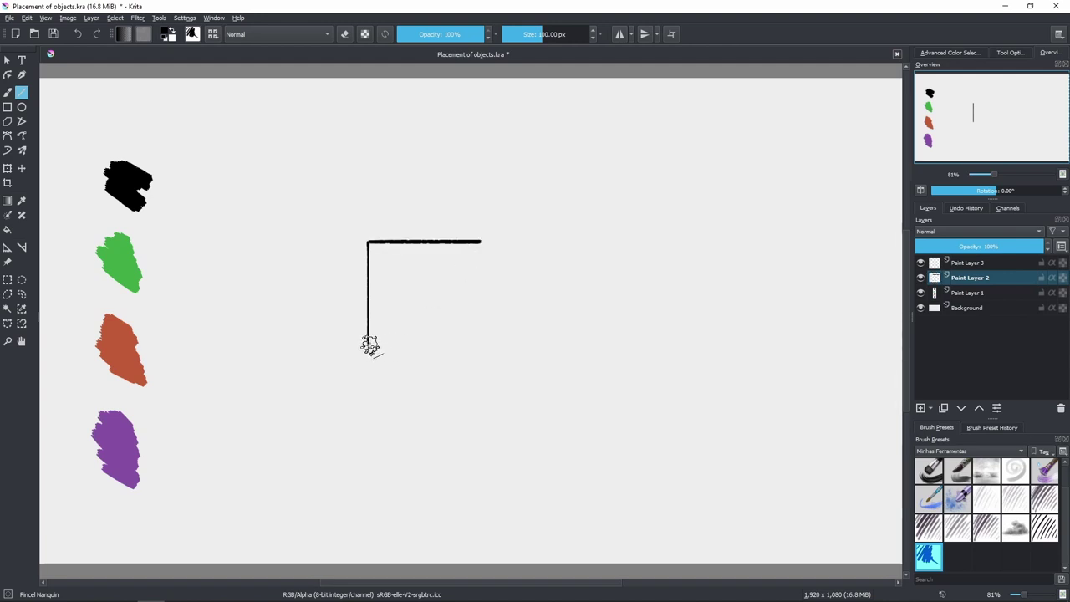
pyautogui.moveTo(368, 345); pyautogui.dragTo(480, 345)
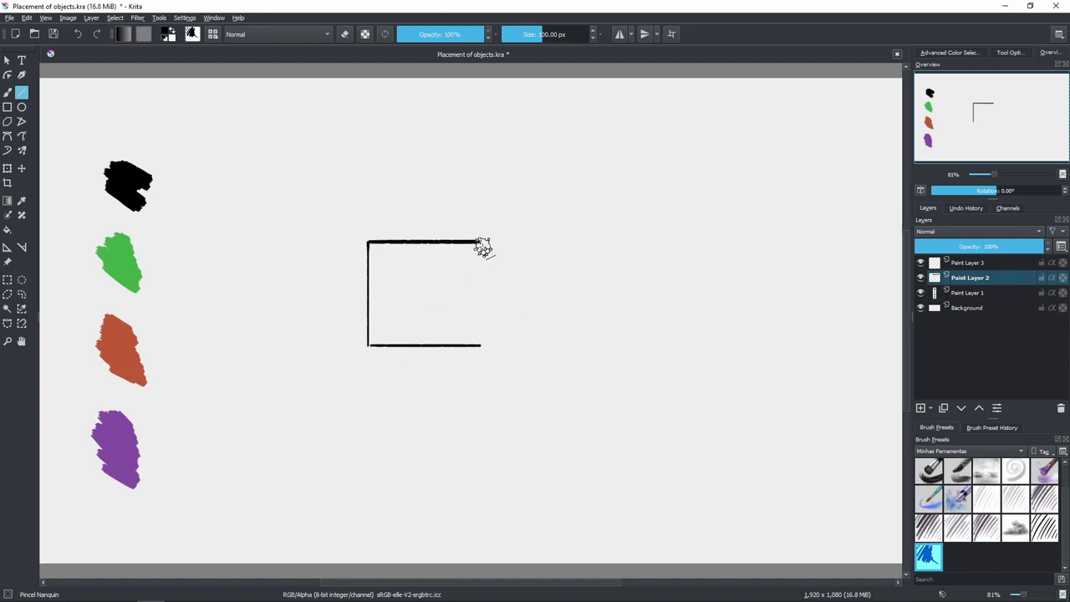
pyautogui.moveTo(479, 242); pyautogui.dragTo(479, 343)
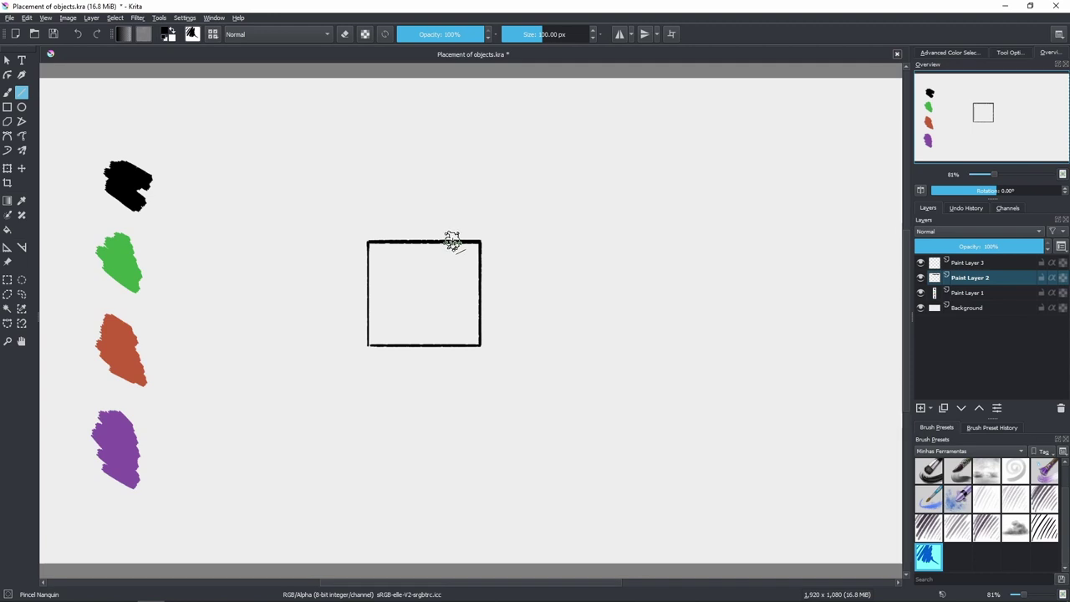
pyautogui.moveTo(451, 241); pyautogui.dragTo(652, 242)
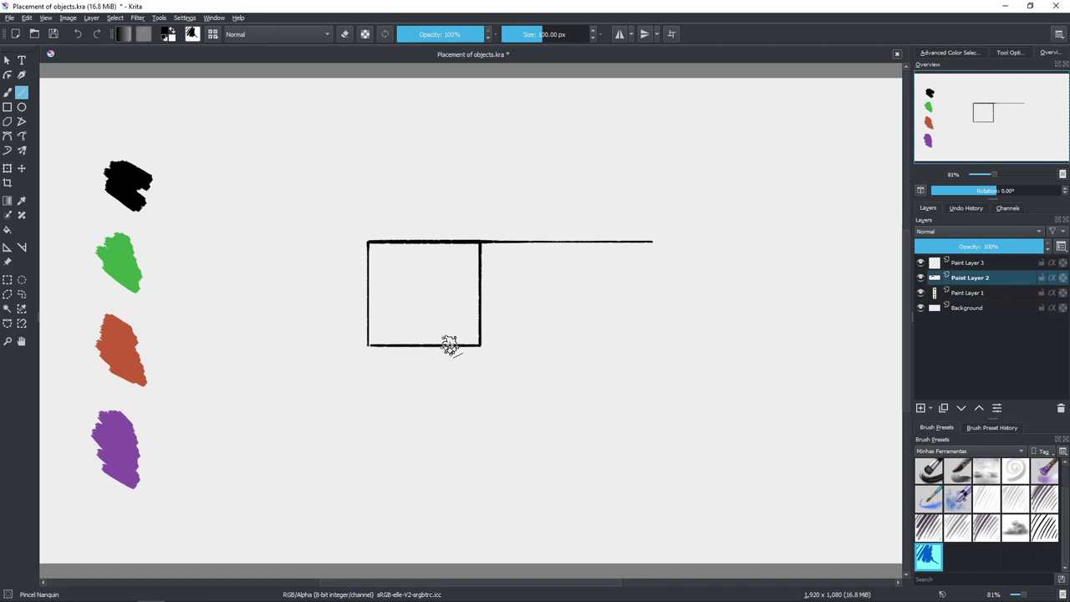
pyautogui.moveTo(450, 345); pyautogui.dragTo(664, 344)
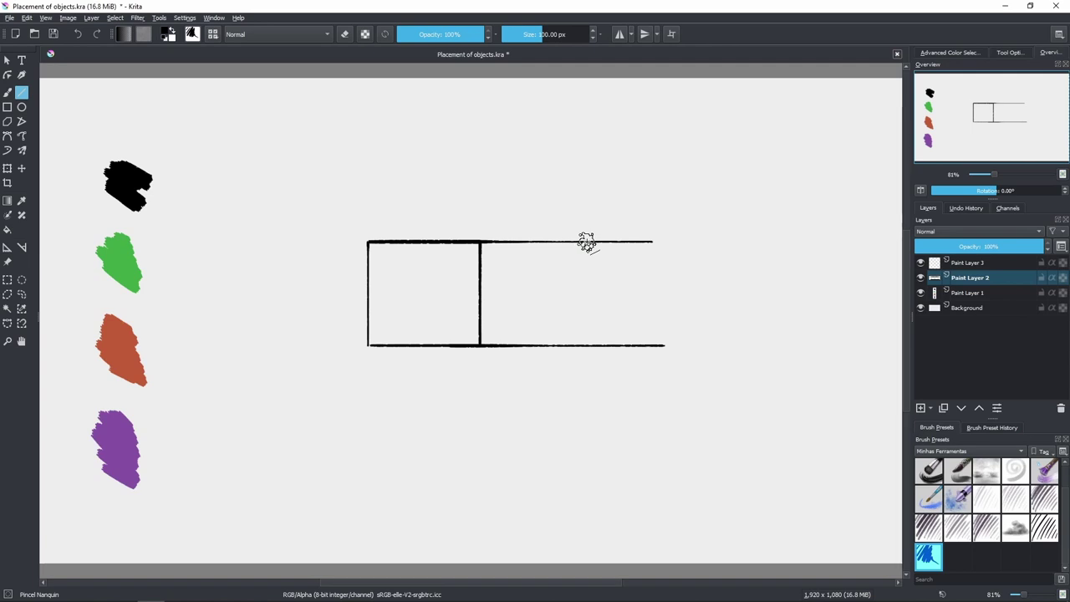
# Step: Try to close a second equal rectangle by eye with vertical lines between the extended sides, undoing each one
pyautogui.moveTo(585, 242); pyautogui.dragTo(587, 346)
pyautogui.hotkey('ctrl', 'z')
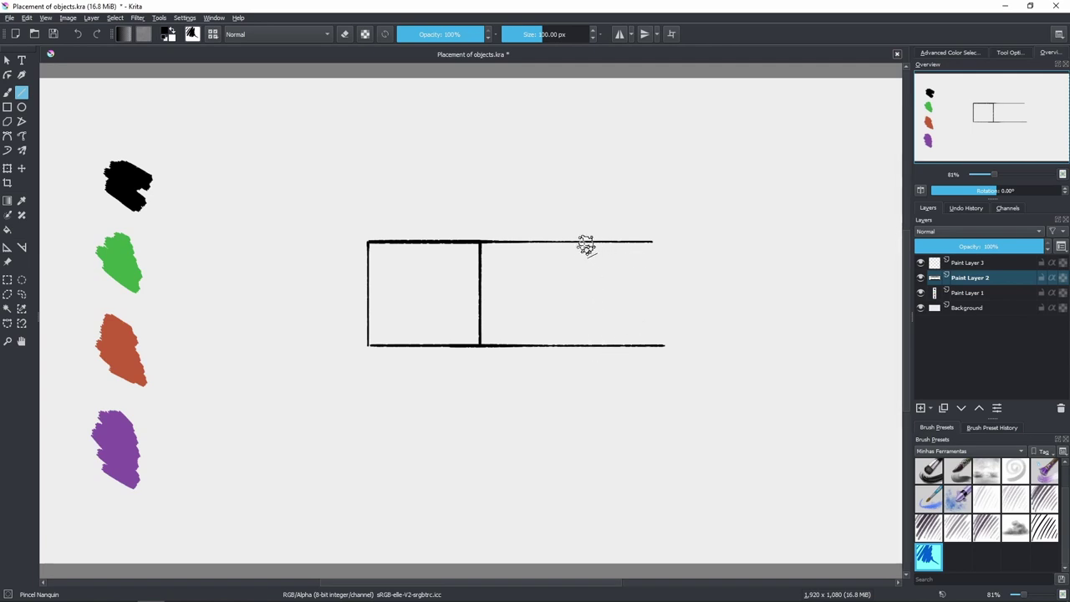
pyautogui.moveTo(571, 242); pyautogui.dragTo(573, 343)
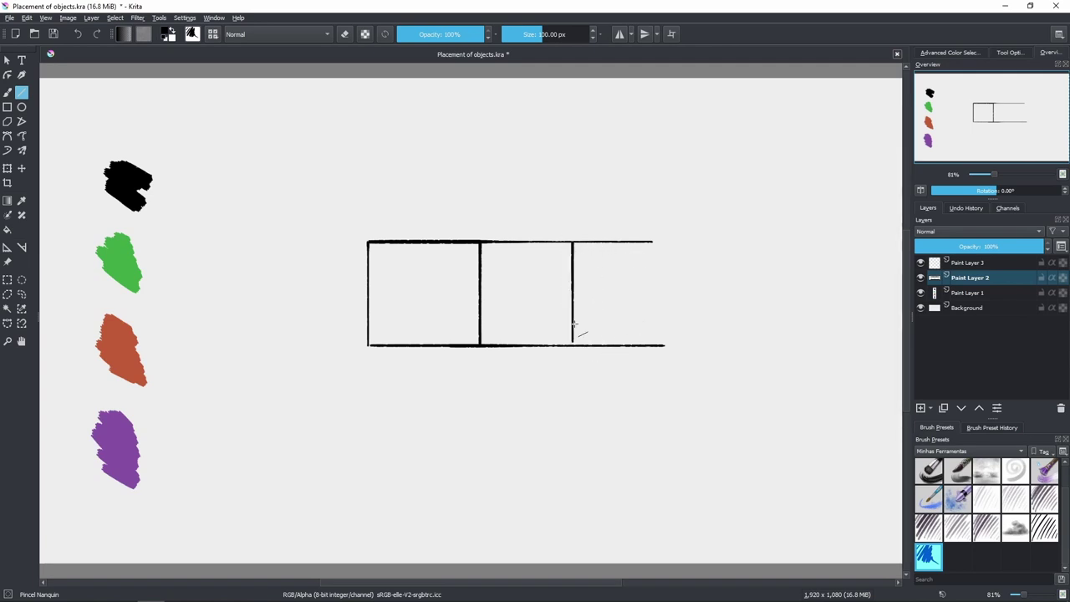
pyautogui.moveTo(577, 243); pyautogui.dragTo(578, 343)
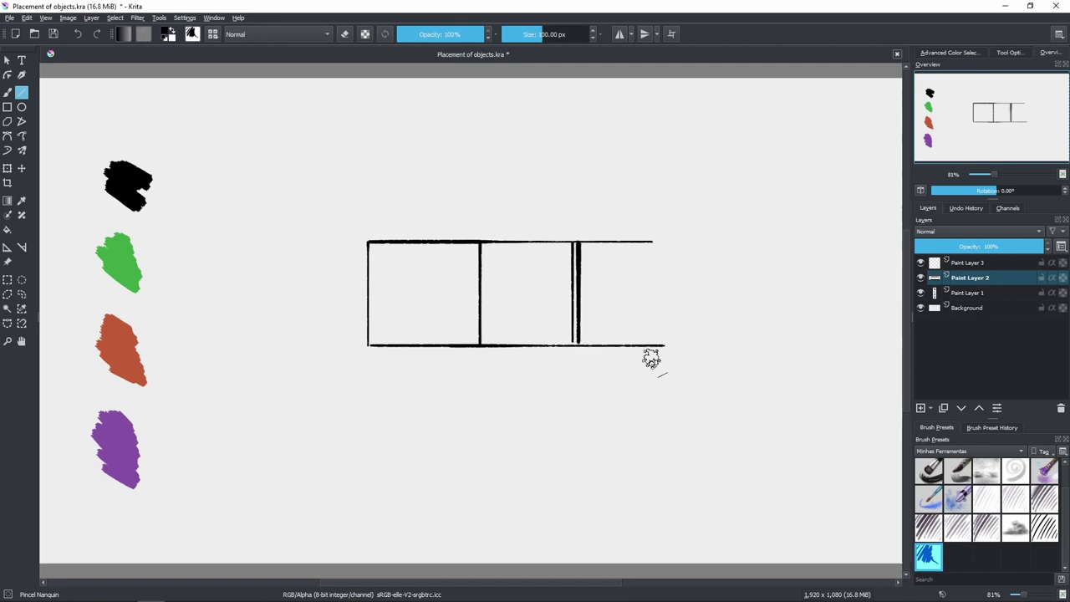
pyautogui.hotkey('ctrl', 'z')
pyautogui.hotkey('ctrl', 'z')
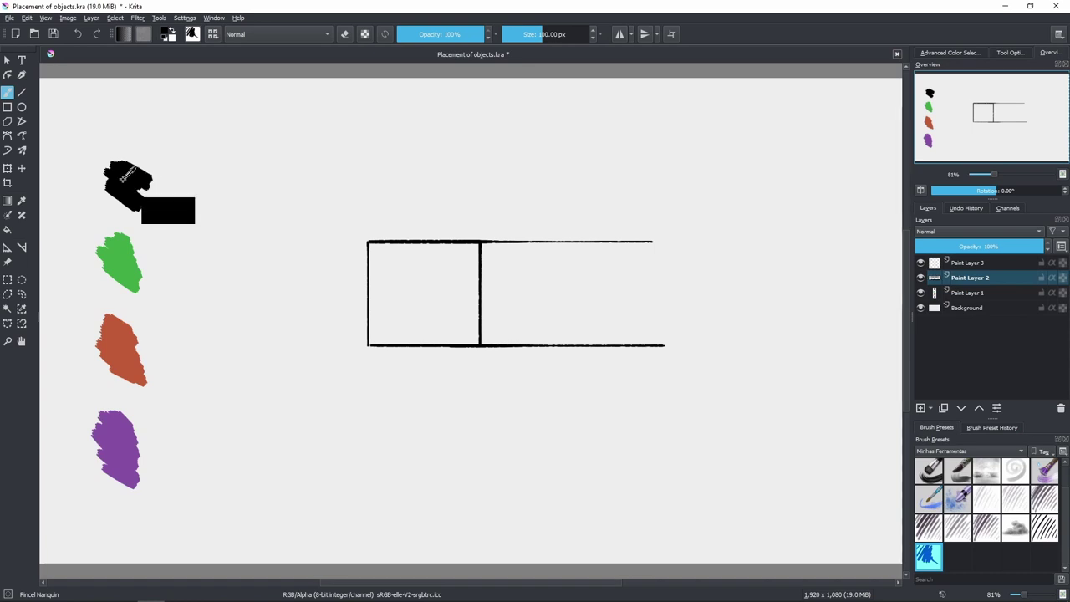
# Step: Sketch a small black square freehand below the rectangle, with both diagonals and a dot at their crossing
pyautogui.moveTo(431, 511)
pyautogui.mouseDown()
pyautogui.moveTo(426, 435)
pyautogui.moveTo(430, 502)
pyautogui.mouseUp()
pyautogui.hotkey('ctrl', 'z')
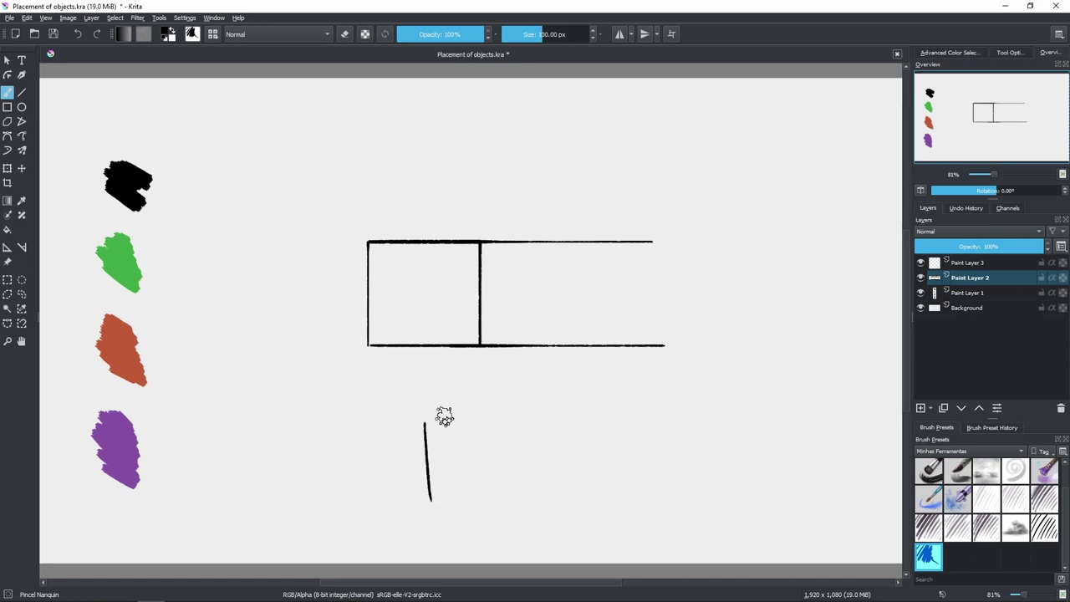
pyautogui.moveTo(427, 417); pyautogui.dragTo(532, 419)
pyautogui.moveTo(434, 503); pyautogui.dragTo(519, 504)
pyautogui.moveTo(530, 421); pyautogui.dragTo(534, 507)
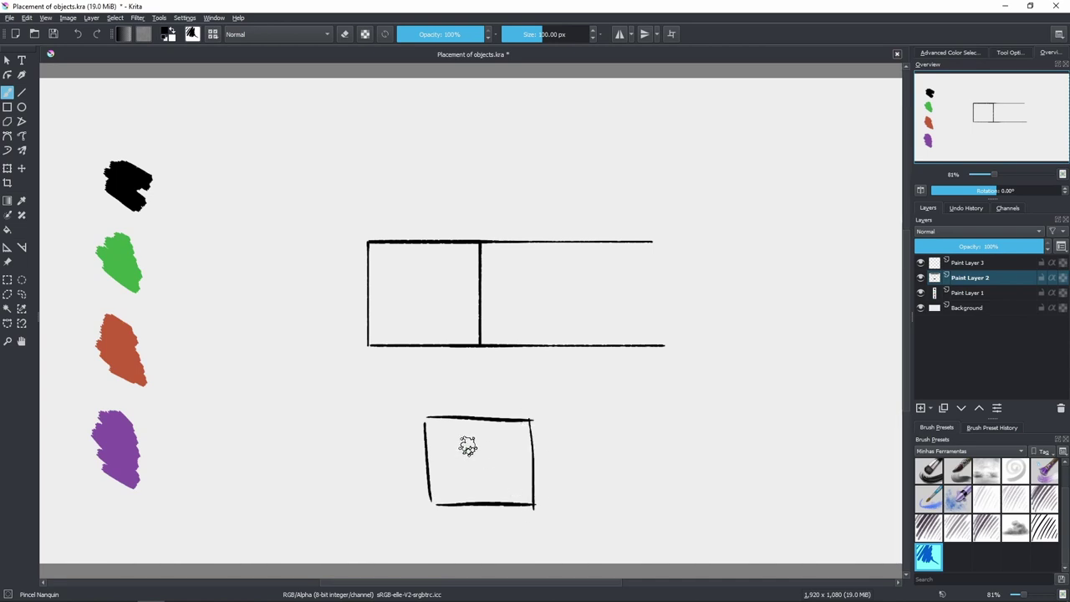
pyautogui.moveTo(421, 421); pyautogui.dragTo(540, 511)
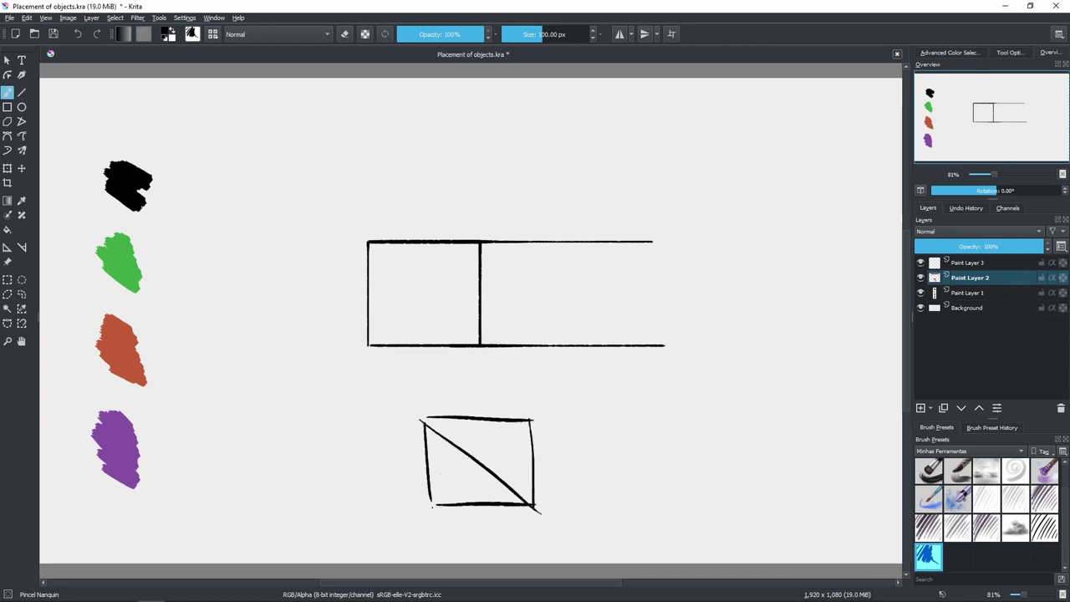
pyautogui.moveTo(431, 505); pyautogui.dragTo(539, 414)
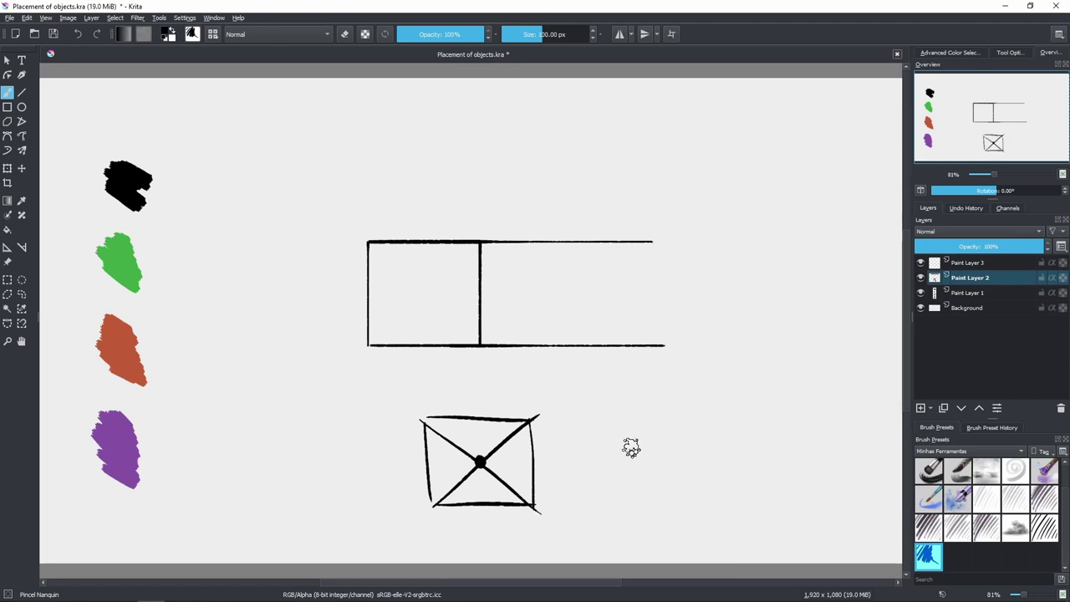
# Step: Undo the small square with its diagonals and centre dot
pyautogui.hotkey('ctrl', 'z')
pyautogui.hotkey('ctrl', 'z')
pyautogui.hotkey('ctrl', 'z')
pyautogui.hotkey('ctrl', 'z')
pyautogui.hotkey('ctrl', 'z')
pyautogui.hotkey('ctrl', 'z')
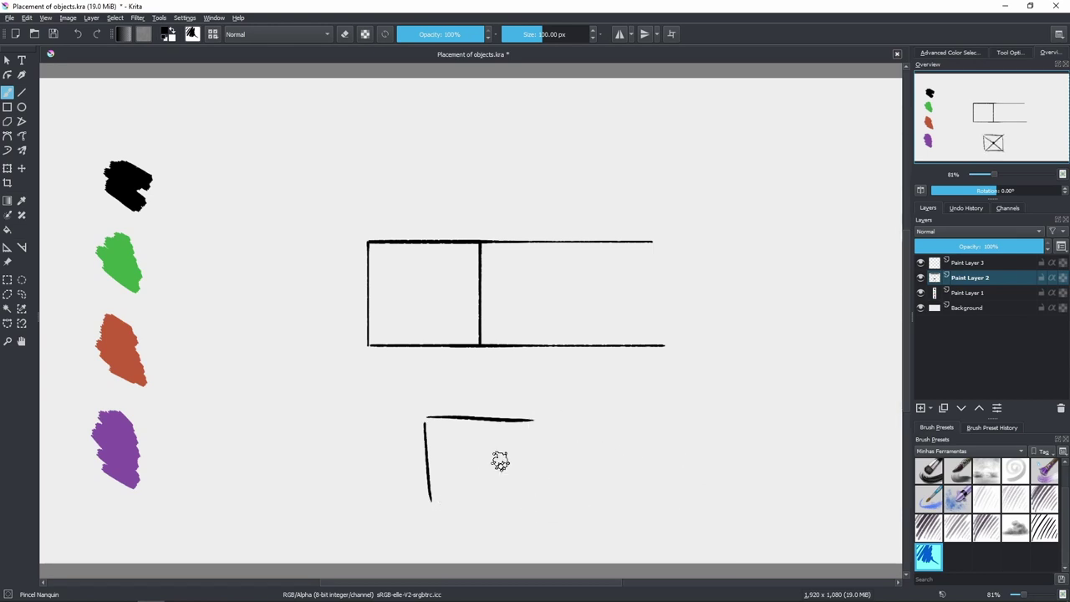
# Step: Sketch a wide black rectangle freehand below the first one, redrawing its upper side until it meets the corners
pyautogui.moveTo(483, 423)
pyautogui.mouseDown()
pyautogui.moveTo(490, 493)
pyautogui.moveTo(663, 471)
pyautogui.moveTo(496, 492)
pyautogui.moveTo(641, 490)
pyautogui.moveTo(685, 456)
pyautogui.mouseUp()
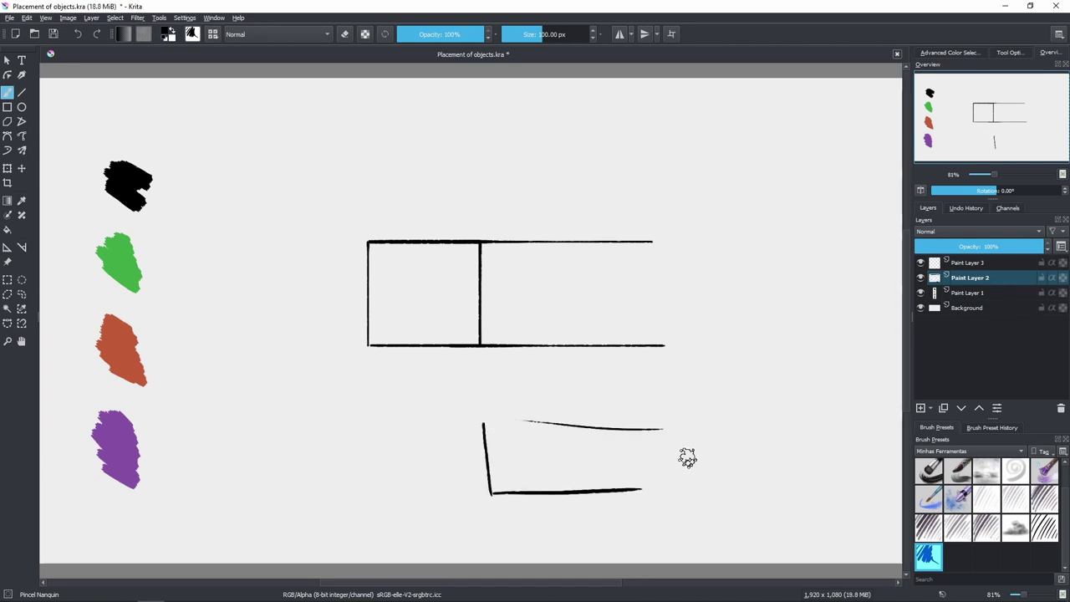
pyautogui.hotkey('ctrl', 'z')
pyautogui.moveTo(490, 418); pyautogui.dragTo(651, 436)
pyautogui.hotkey('ctrl', 'z')
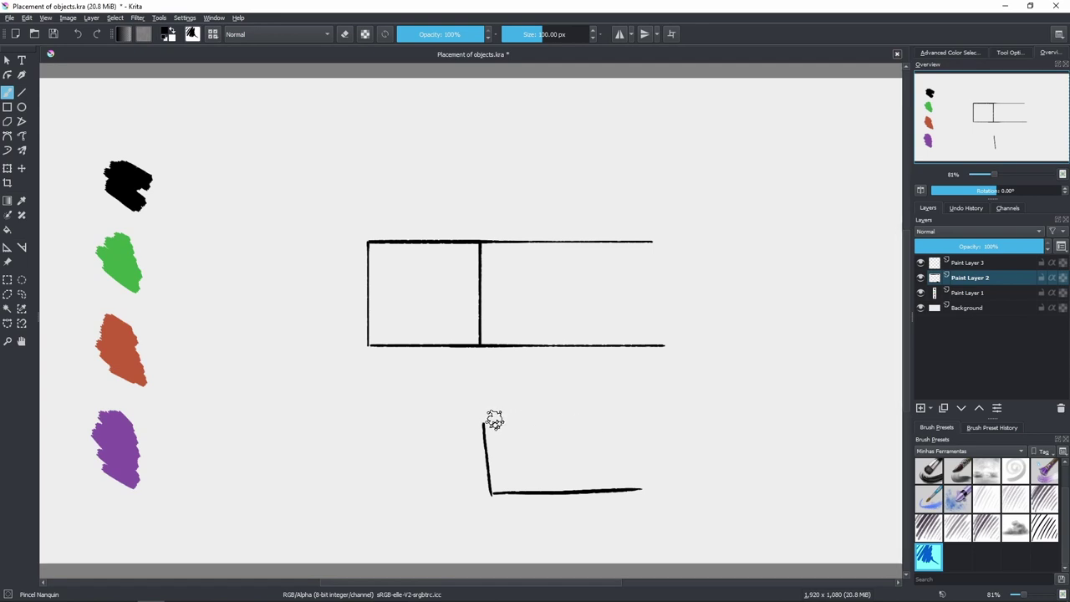
pyautogui.moveTo(486, 422)
pyautogui.mouseDown()
pyautogui.moveTo(659, 420)
pyautogui.moveTo(639, 429)
pyautogui.mouseUp()
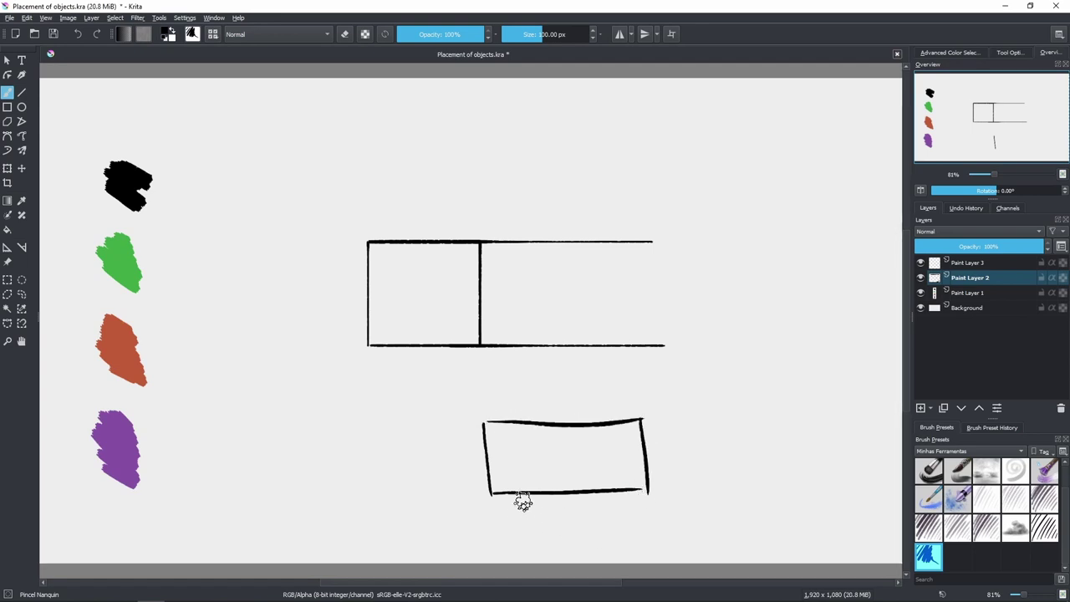
# Step: Draw both diagonals of the wide rectangle, dot their crossing and divide the rectangle with a vertical line through it
pyautogui.moveTo(490, 492); pyautogui.dragTo(644, 421)
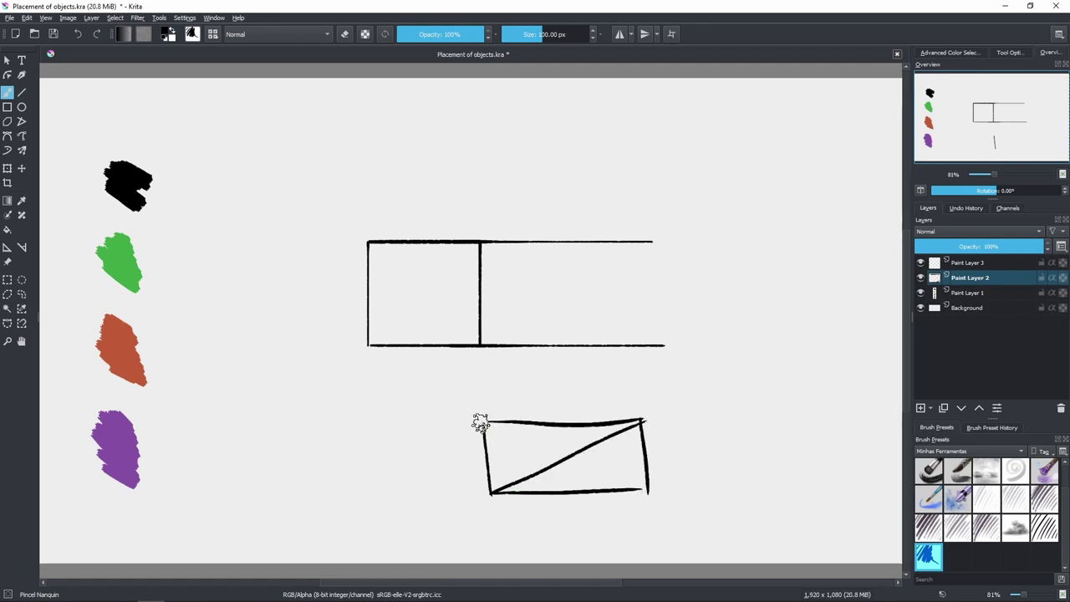
pyautogui.moveTo(480, 422); pyautogui.dragTo(652, 493)
pyautogui.moveTo(564, 425); pyautogui.dragTo(573, 504)
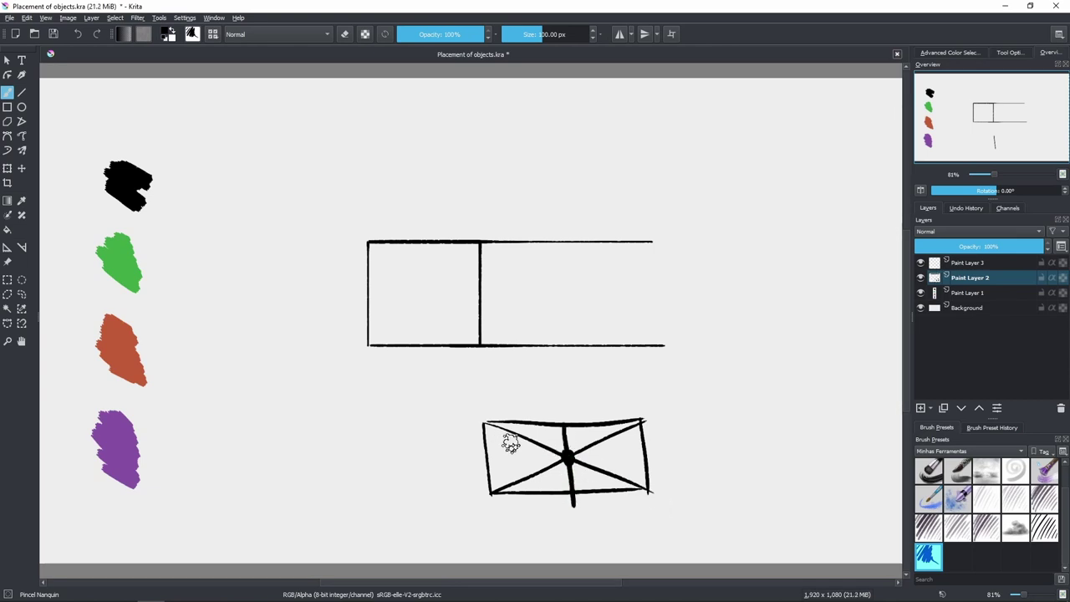
# Step: Draw diagonals inside each half of the wide rectangle, then dot and circle the centre of each half
pyautogui.moveTo(491, 491)
pyautogui.mouseDown()
pyautogui.moveTo(561, 437)
pyautogui.moveTo(646, 489)
pyautogui.mouseUp()
pyautogui.moveTo(574, 493); pyautogui.dragTo(641, 419)
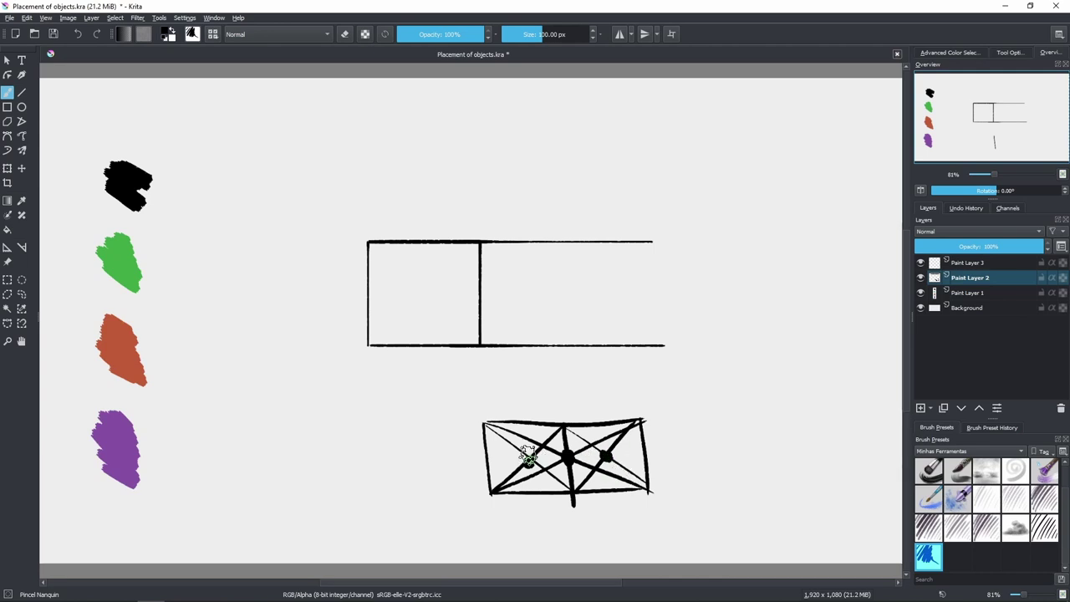
pyautogui.moveTo(529, 451); pyautogui.dragTo(541, 458)
pyautogui.moveTo(609, 449); pyautogui.dragTo(620, 461)
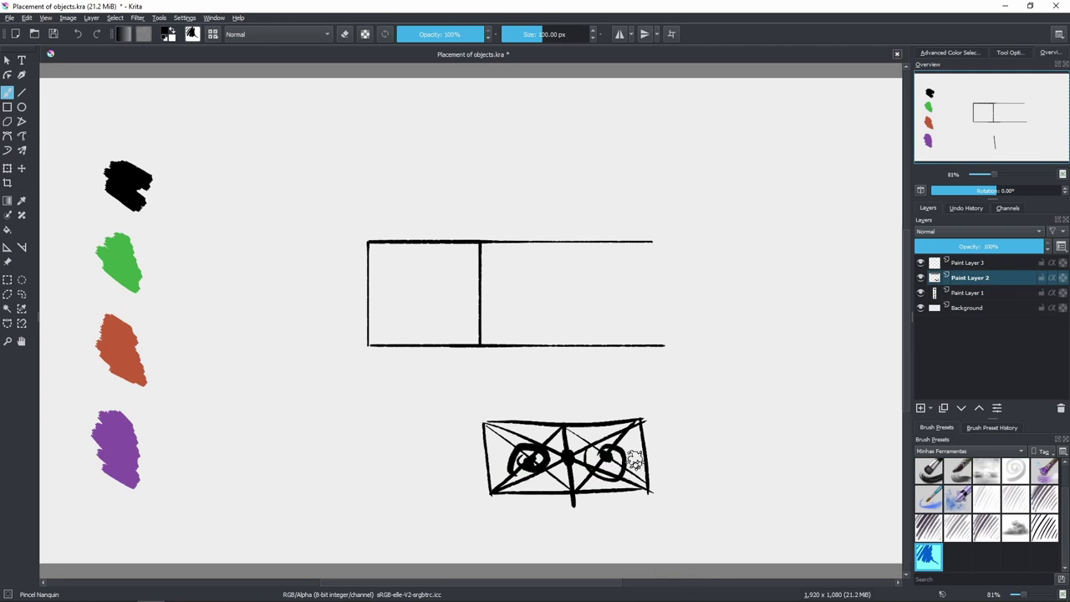
# Step: Undo the whole wide rectangle sketch, including its diagonals, dividing line and centre marks
pyautogui.hotkey('ctrl', 'z')
pyautogui.hotkey('ctrl', 'z')
pyautogui.hotkey('ctrl', 'z')
pyautogui.hotkey('ctrl', 'z')
pyautogui.hotkey('ctrl', 'z')
pyautogui.hotkey('ctrl', 'z')
pyautogui.hotkey('ctrl', 'z')
pyautogui.hotkey('ctrl', 'z')
pyautogui.hotkey('ctrl', 'z')
pyautogui.hotkey('ctrl', 'z')
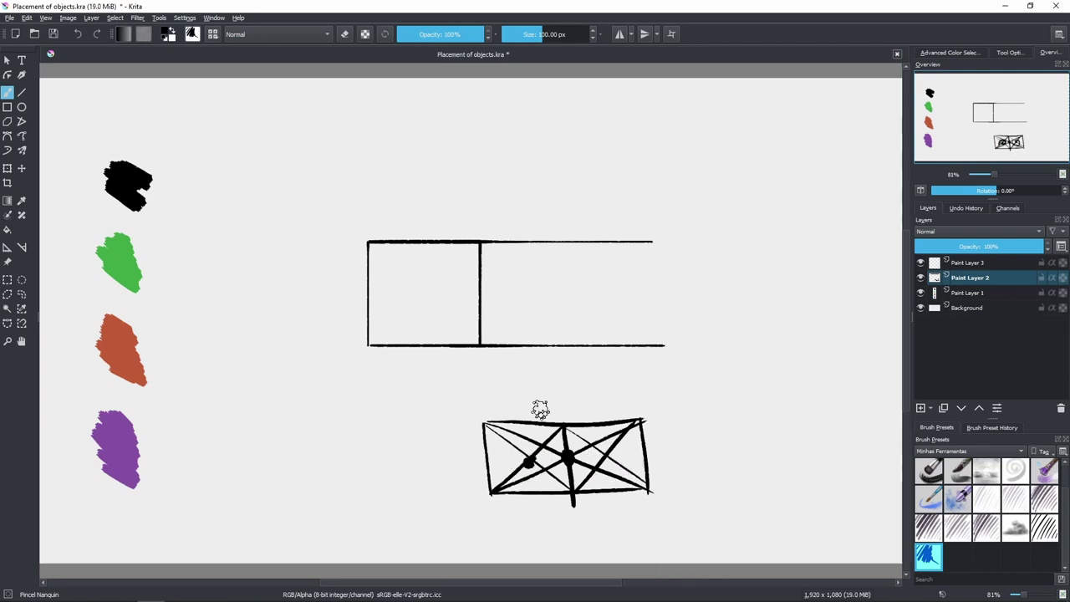
pyautogui.hotkey('ctrl', 'z')
pyautogui.hotkey('ctrl', 'z')
pyautogui.hotkey('ctrl', 'z')
pyautogui.hotkey('ctrl', 'z')
pyautogui.hotkey('ctrl', 'z')
pyautogui.hotkey('ctrl', 'z')
pyautogui.hotkey('ctrl', 'z')
pyautogui.hotkey('ctrl', 'z')
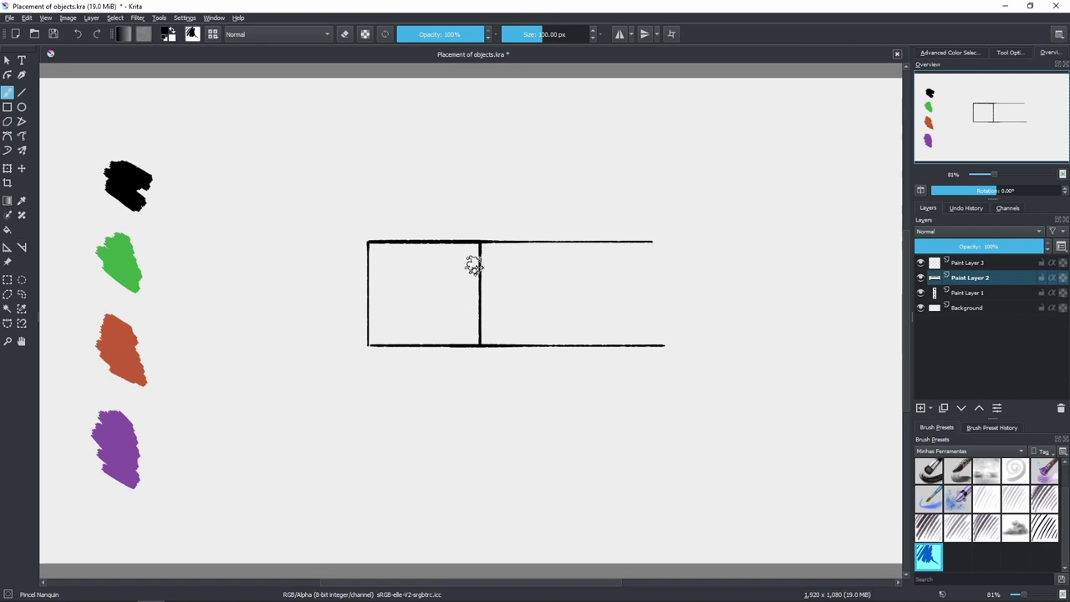
# Step: Mark the middle of the first rectangle's right side with a dot and loop a line around the rectangle, undoing both marks
pyautogui.click(478, 296)
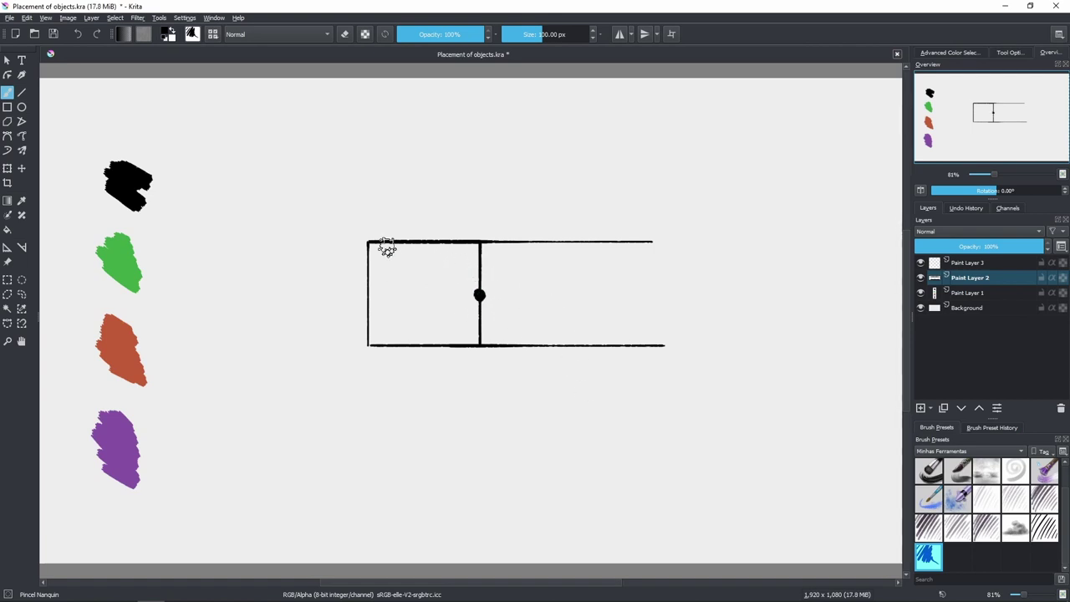
pyautogui.hotkey('ctrl', 'z')
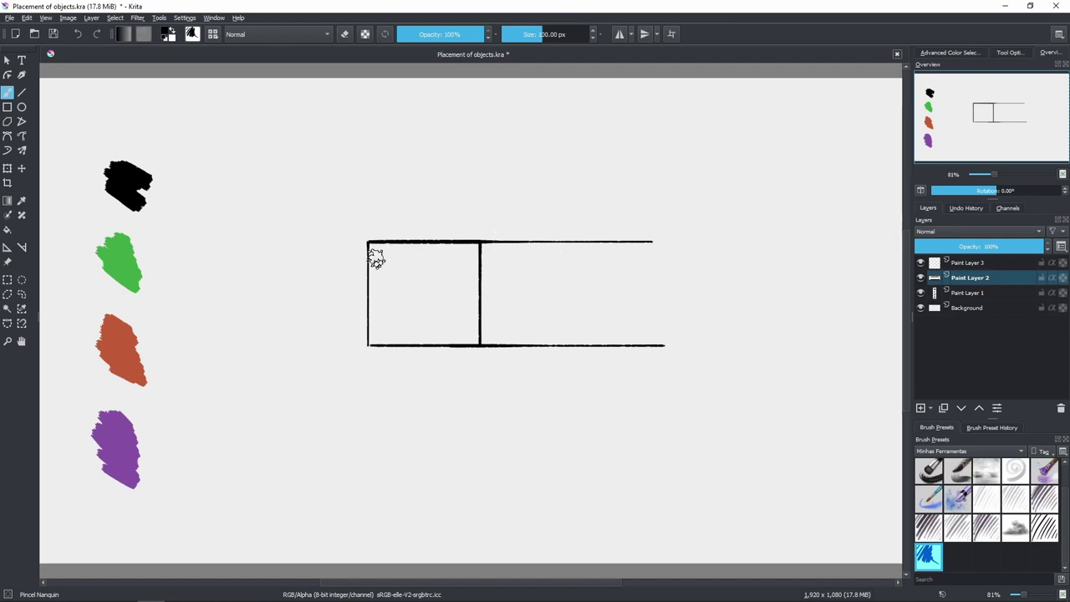
pyautogui.moveTo(363, 241)
pyautogui.mouseDown()
pyautogui.moveTo(362, 383)
pyautogui.moveTo(495, 375)
pyautogui.moveTo(496, 214)
pyautogui.moveTo(358, 257)
pyautogui.mouseUp()
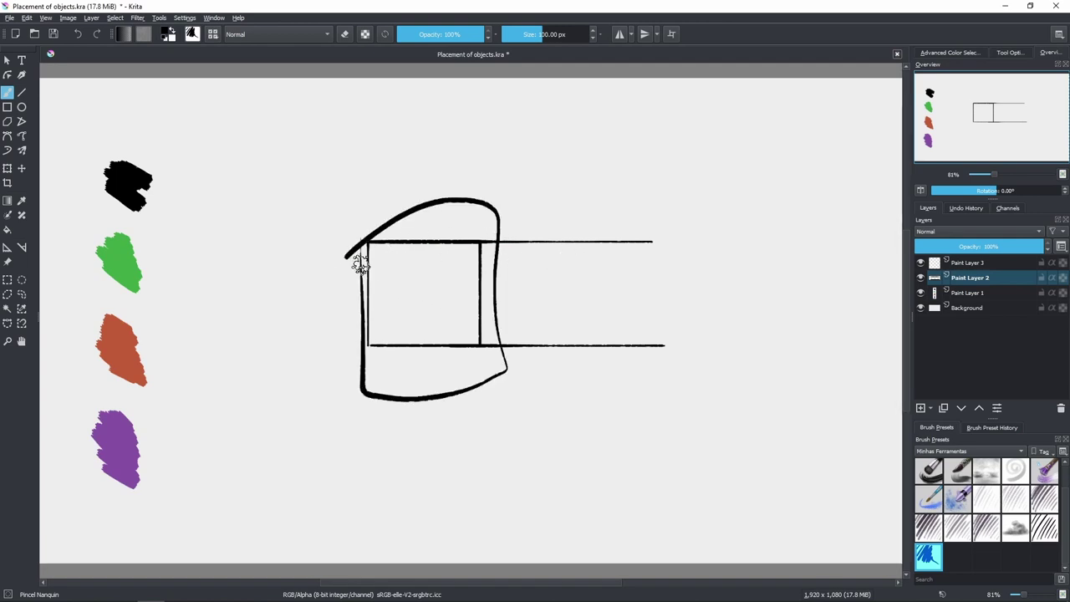
pyautogui.hotkey('ctrl', 'z')
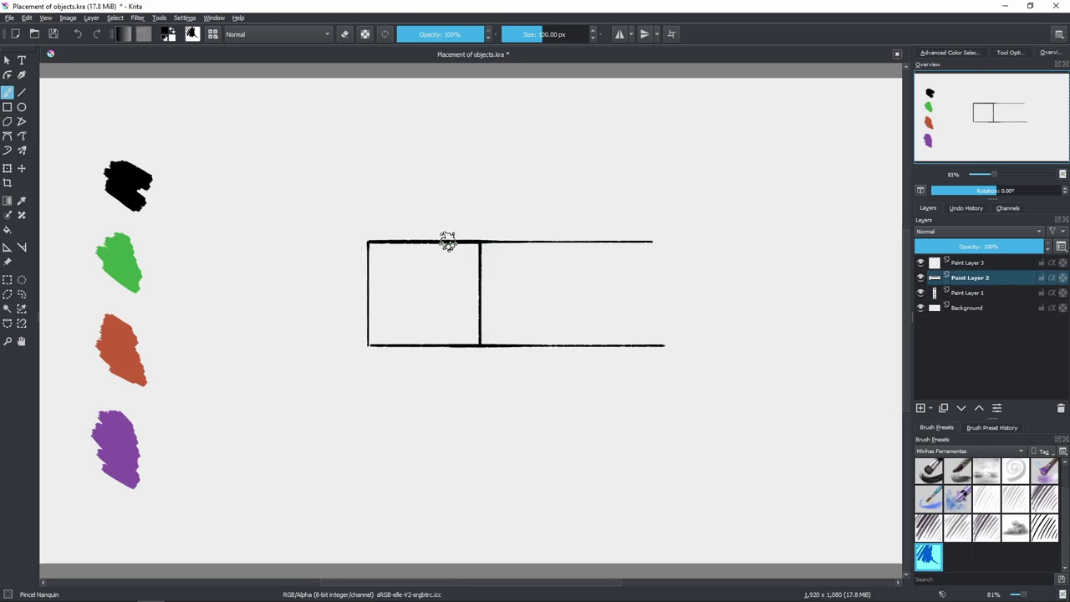
# Step: Sketch a small black rectangle above the main one, split it with a vertical line and dot the line's middle
pyautogui.moveTo(376, 132)
pyautogui.mouseDown()
pyautogui.moveTo(385, 188)
pyautogui.moveTo(374, 189)
pyautogui.moveTo(556, 173)
pyautogui.moveTo(530, 120)
pyautogui.moveTo(531, 191)
pyautogui.mouseUp()
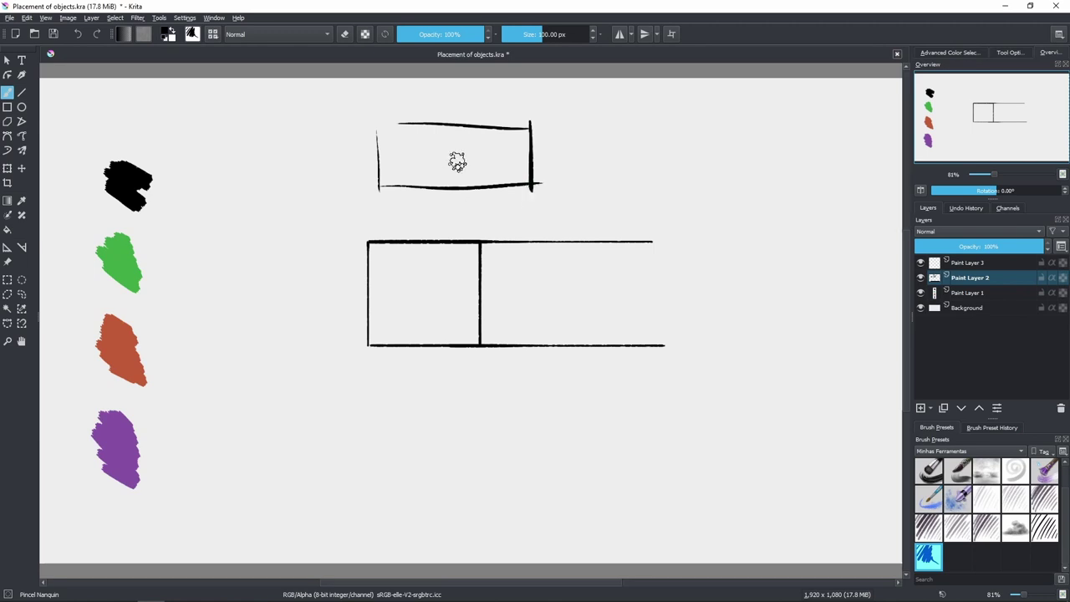
pyautogui.moveTo(453, 127); pyautogui.dragTo(454, 187)
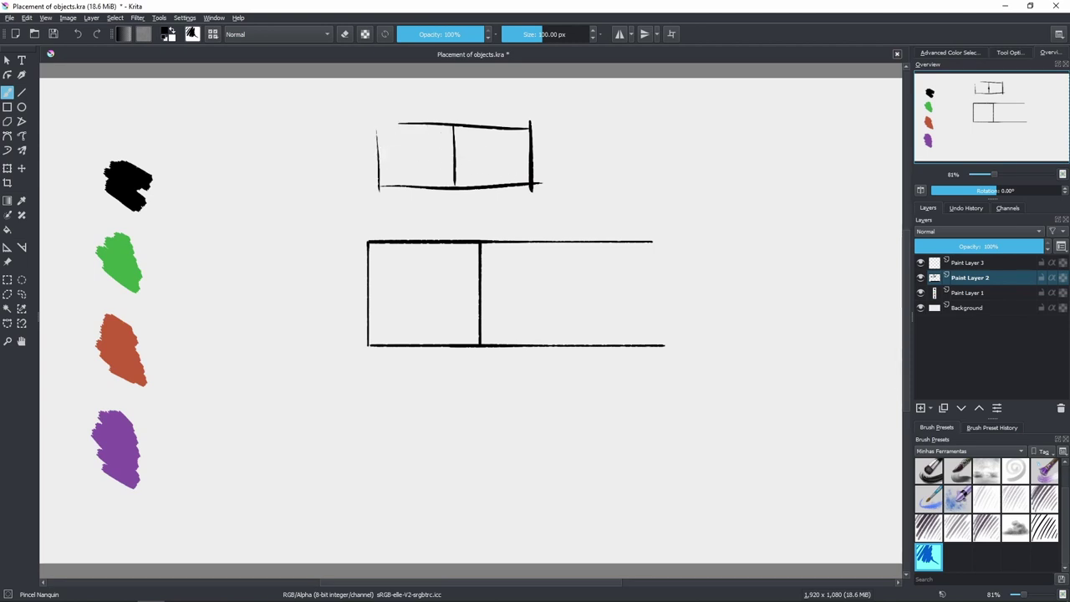
pyautogui.hotkey('ctrl', 'z')
pyautogui.moveTo(455, 125); pyautogui.dragTo(456, 199)
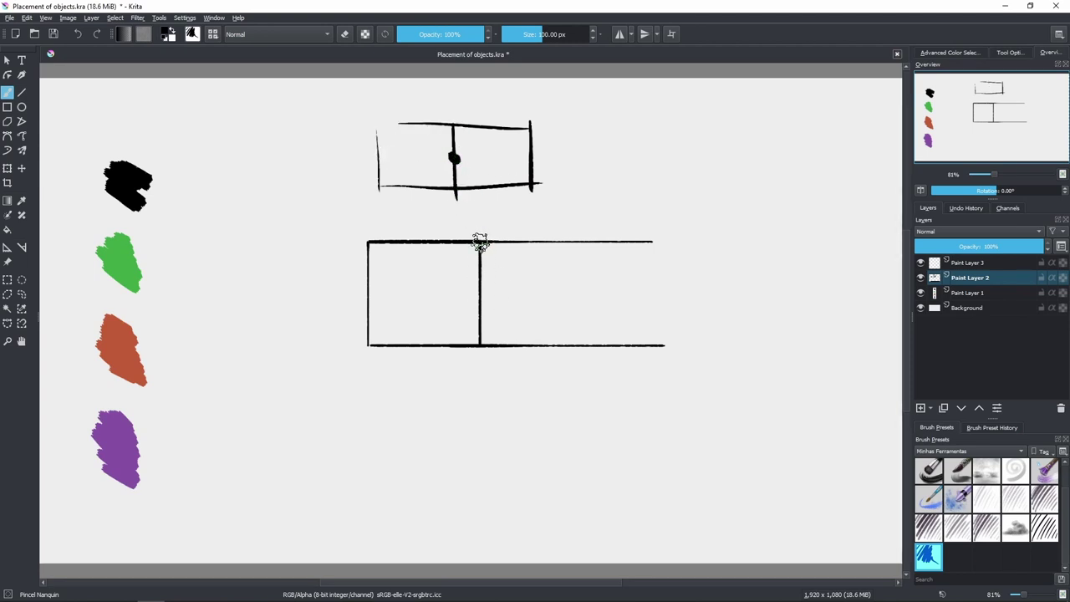
pyautogui.moveTo(480, 242); pyautogui.dragTo(477, 344)
# Step: Undo the small black rectangle sketch, including its dividing line and dot
pyautogui.hotkey('ctrl', 'z')
pyautogui.hotkey('ctrl', 'z')
pyautogui.hotkey('ctrl', 'z')
pyautogui.hotkey('ctrl', 'z')
pyautogui.hotkey('ctrl', 'z')
pyautogui.hotkey('ctrl', 'z')
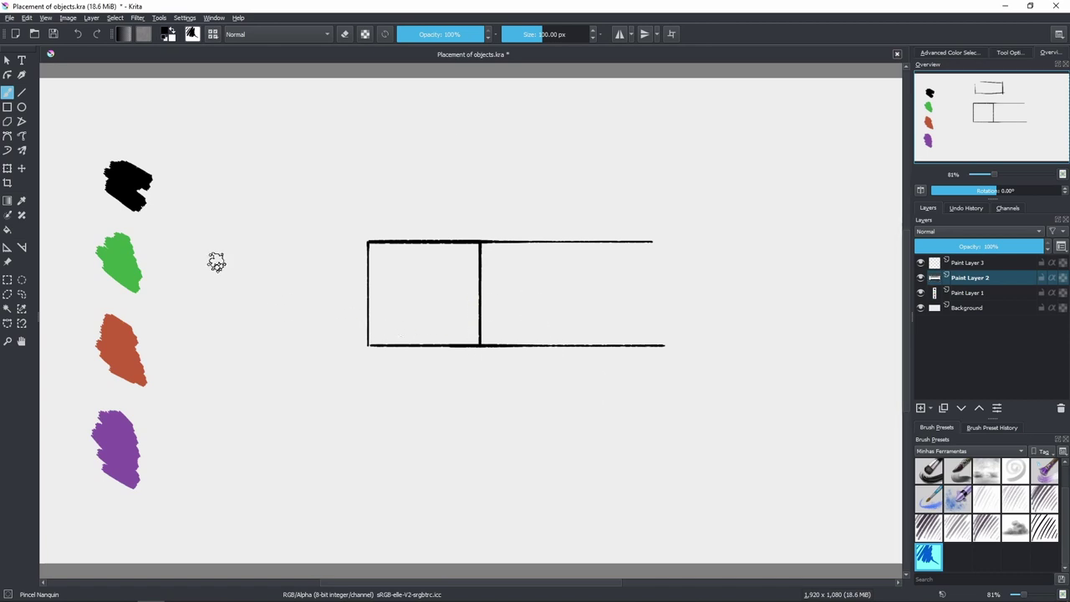
# Step: Draw both diagonals of the main rectangle as straight green lines on Paint Layer 3
pyautogui.keyDown('ctrl'); pyautogui.click(123, 252); pyautogui.keyUp('ctrl')
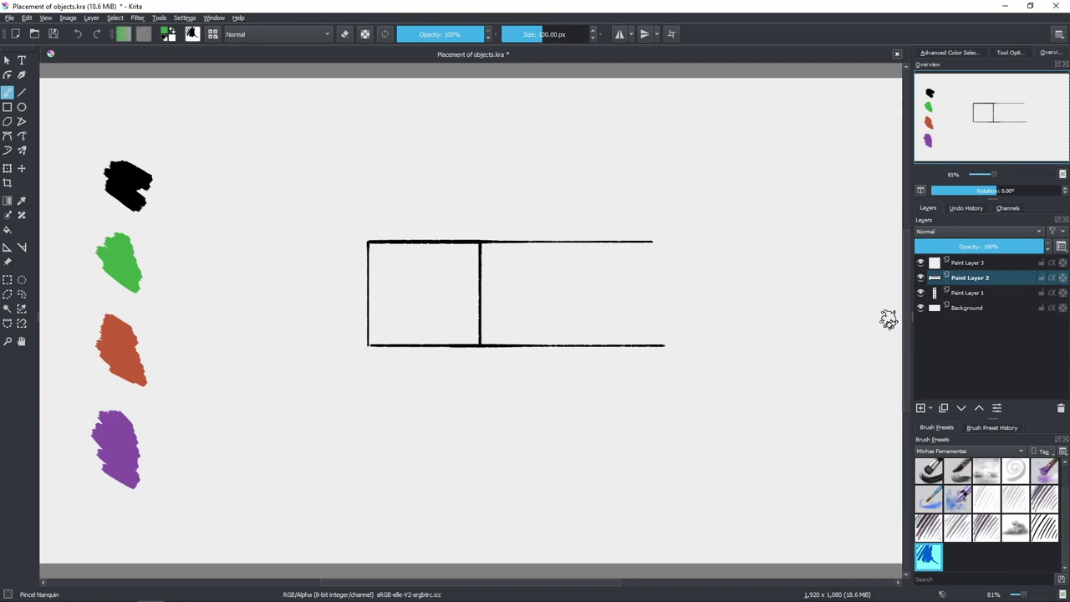
pyautogui.click(933, 266)
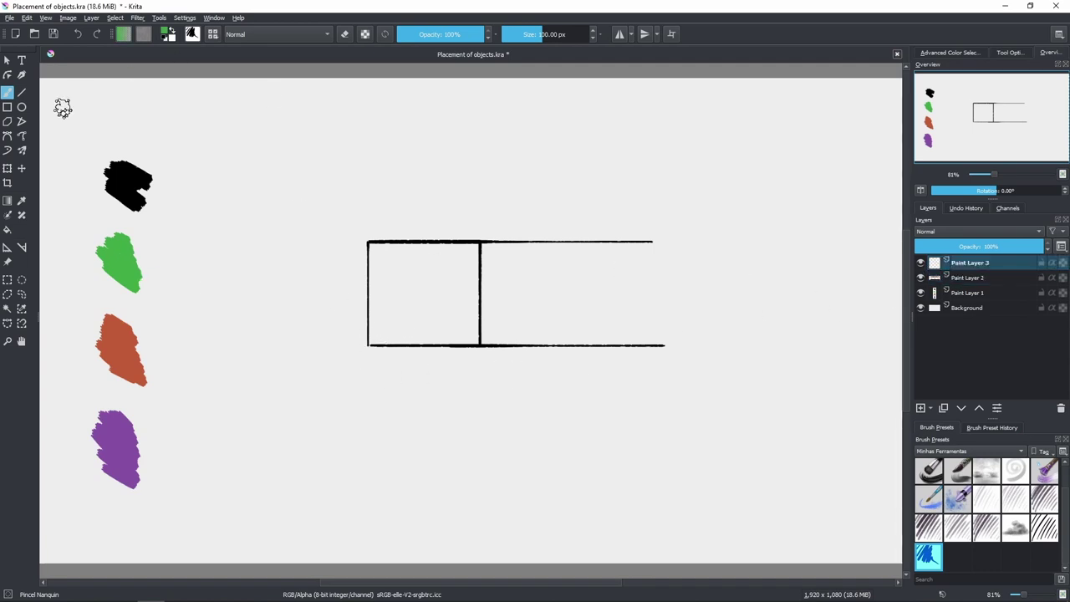
pyautogui.click(22, 94)
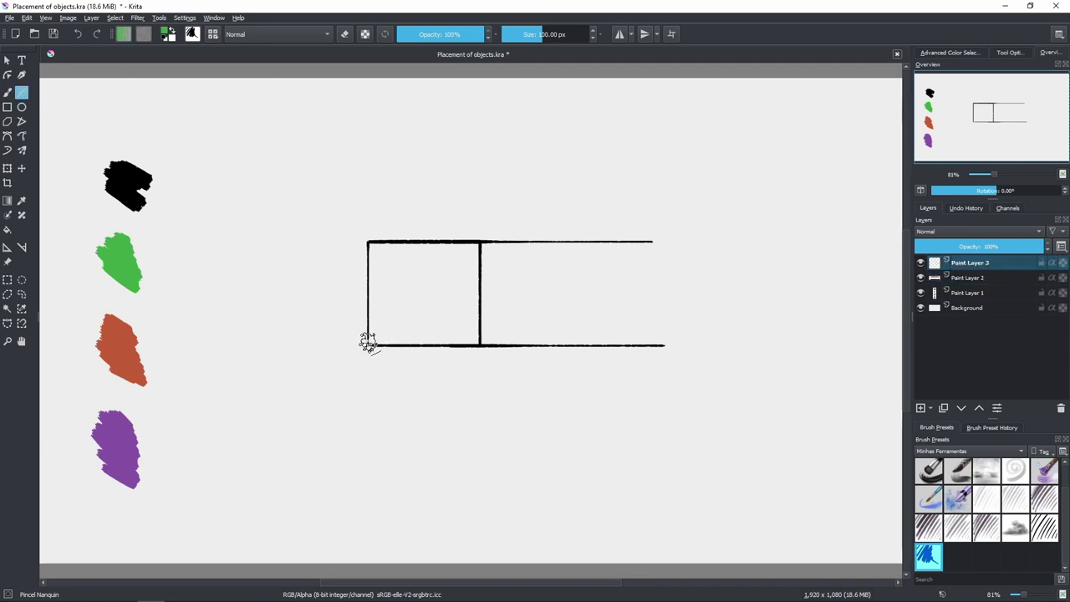
pyautogui.moveTo(368, 344); pyautogui.dragTo(481, 242)
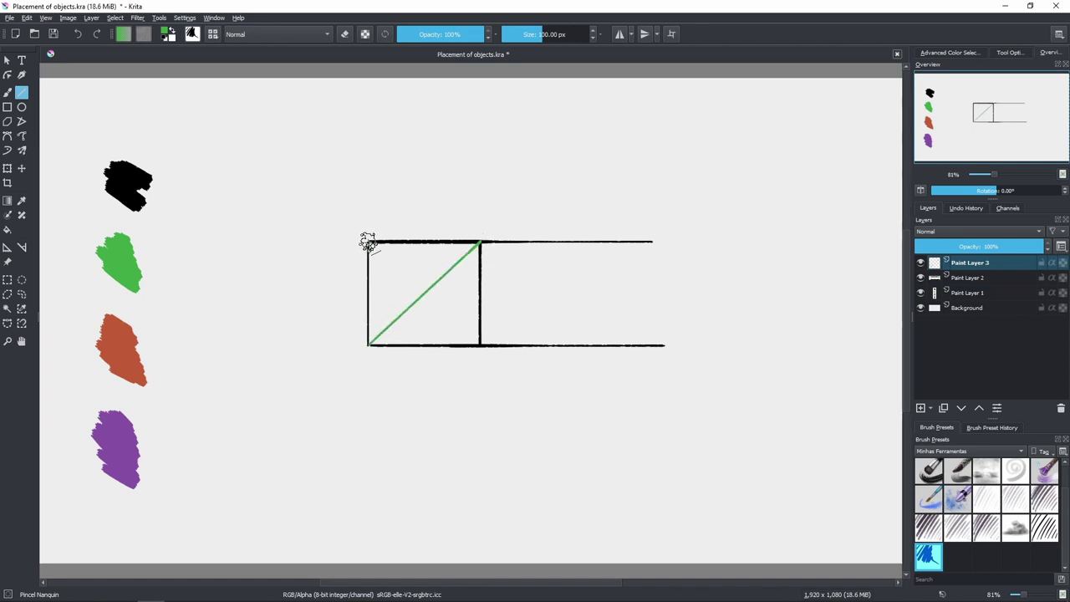
pyautogui.moveTo(368, 242); pyautogui.dragTo(481, 346)
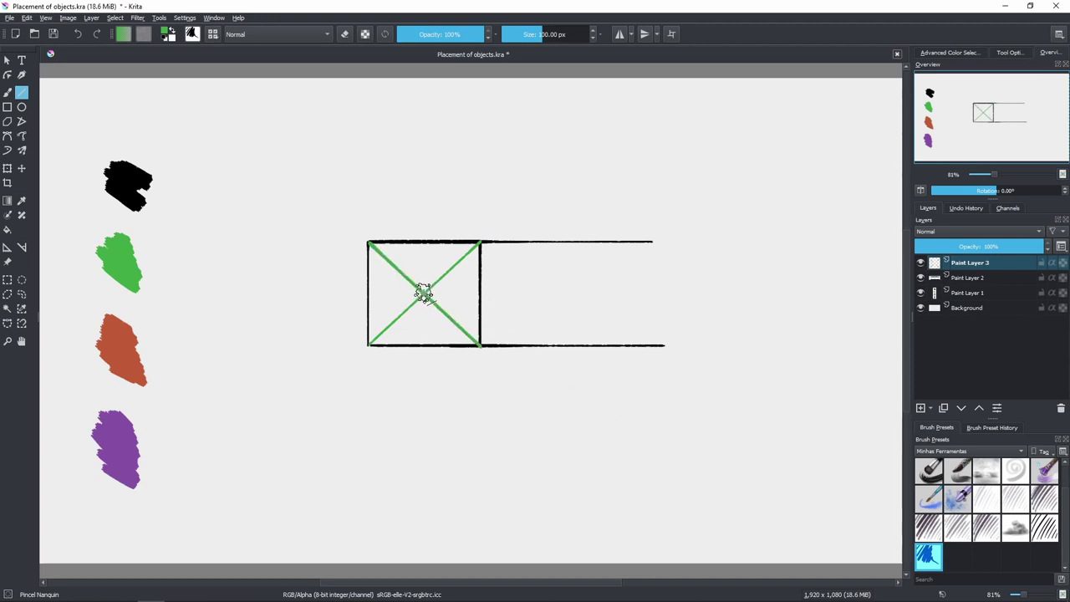
# Step: Dot the middle of the rectangle's right side in green, trying and undoing horizontal lines from the diagonals' crossing
pyautogui.moveTo(425, 293); pyautogui.dragTo(480, 293)
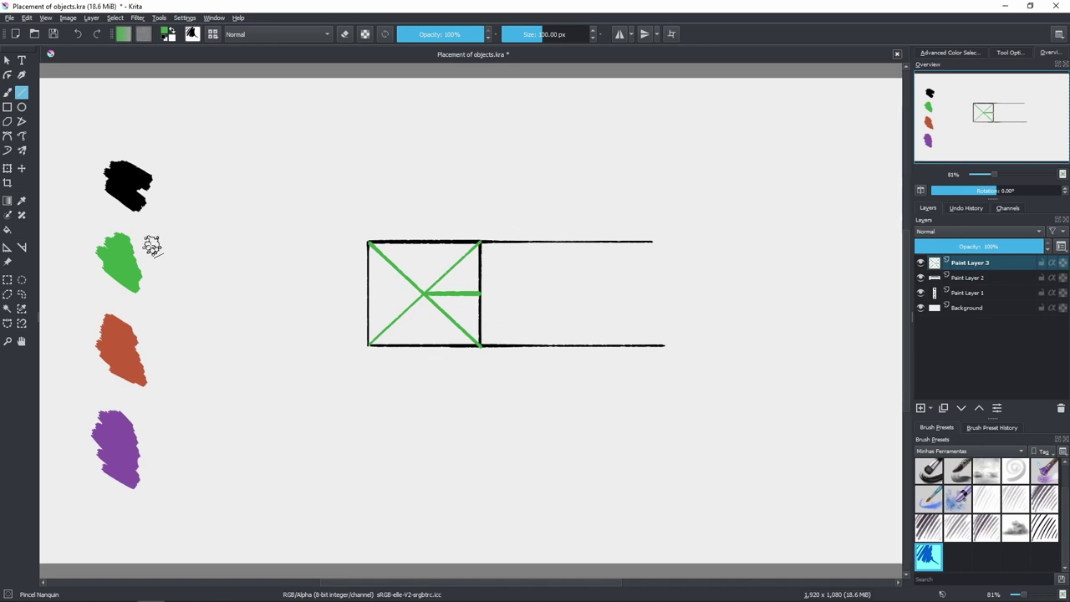
pyautogui.press('b')
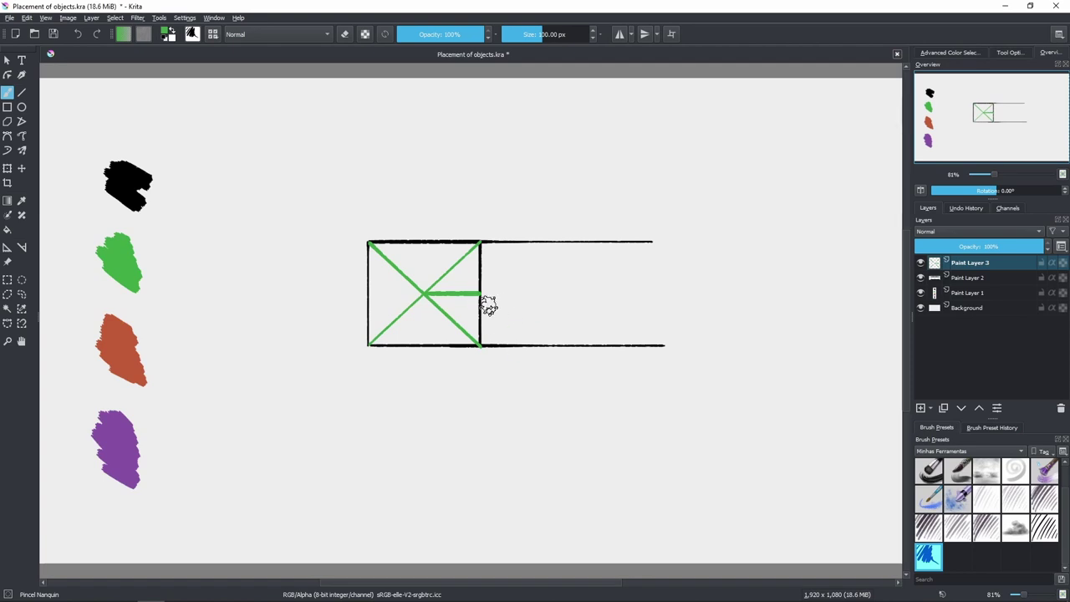
pyautogui.hotkey('ctrl', 'z')
pyautogui.moveTo(422, 293); pyautogui.dragTo(489, 297)
pyautogui.hotkey('ctrl', 'z')
pyautogui.hotkey('ctrl', 'z')
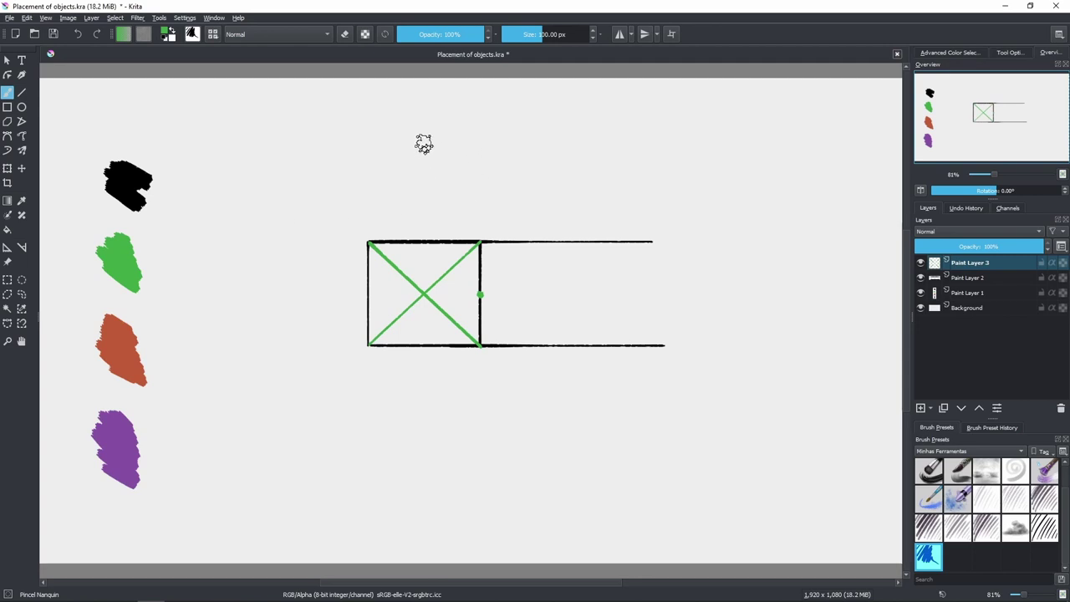
# Step: Sketch a small wide green rectangle above the main one and draw both its diagonals
pyautogui.moveTo(424, 131)
pyautogui.mouseDown()
pyautogui.moveTo(428, 185)
pyautogui.moveTo(570, 184)
pyautogui.mouseUp()
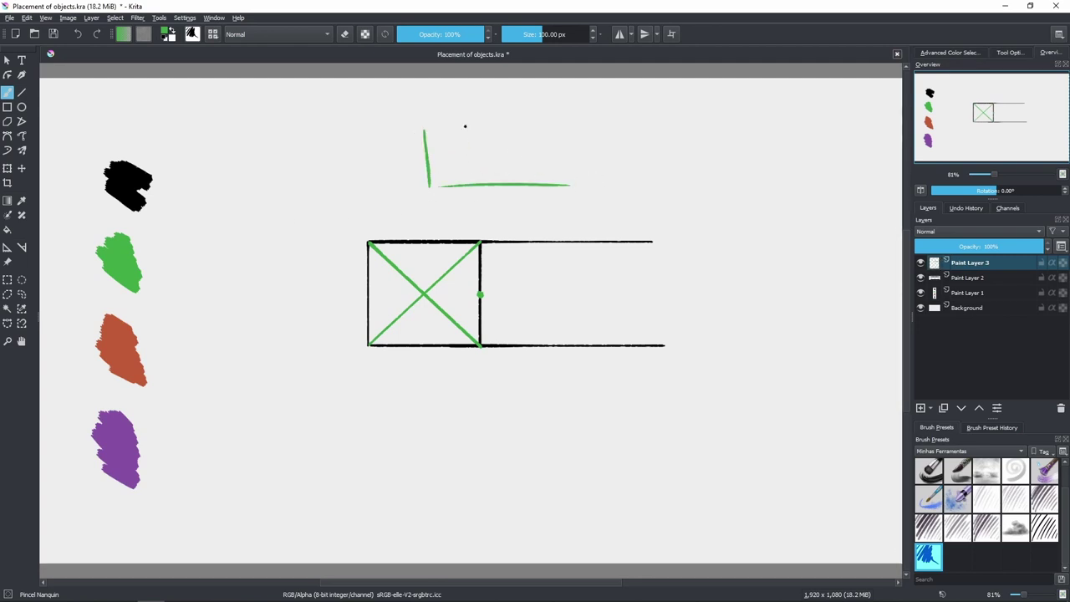
pyautogui.moveTo(435, 126)
pyautogui.mouseDown()
pyautogui.moveTo(569, 129)
pyautogui.moveTo(569, 182)
pyautogui.mouseUp()
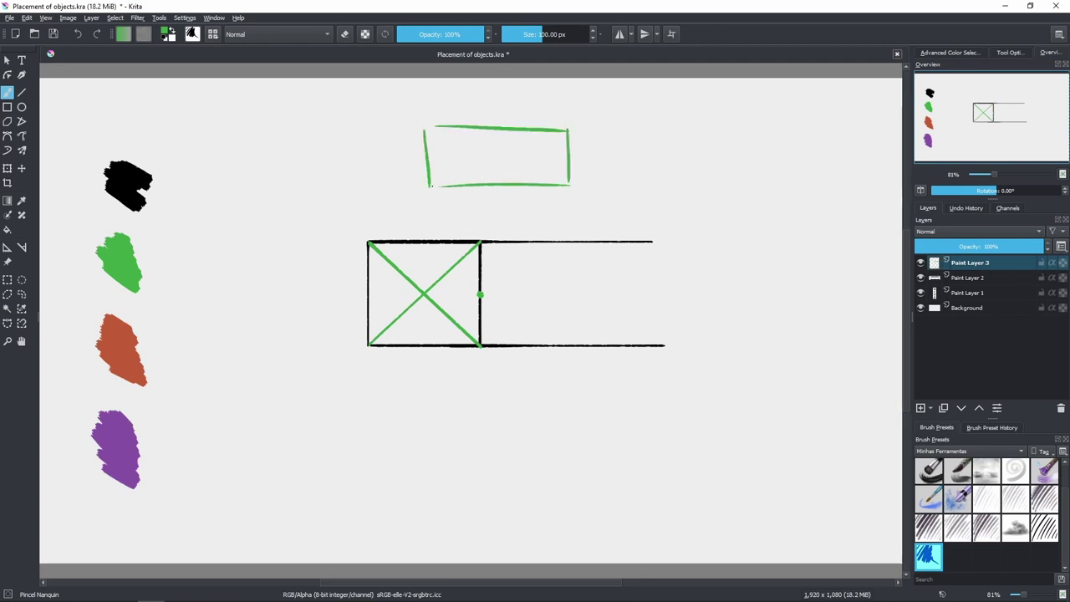
pyautogui.moveTo(430, 185); pyautogui.dragTo(569, 130)
pyautogui.moveTo(422, 127); pyautogui.dragTo(571, 185)
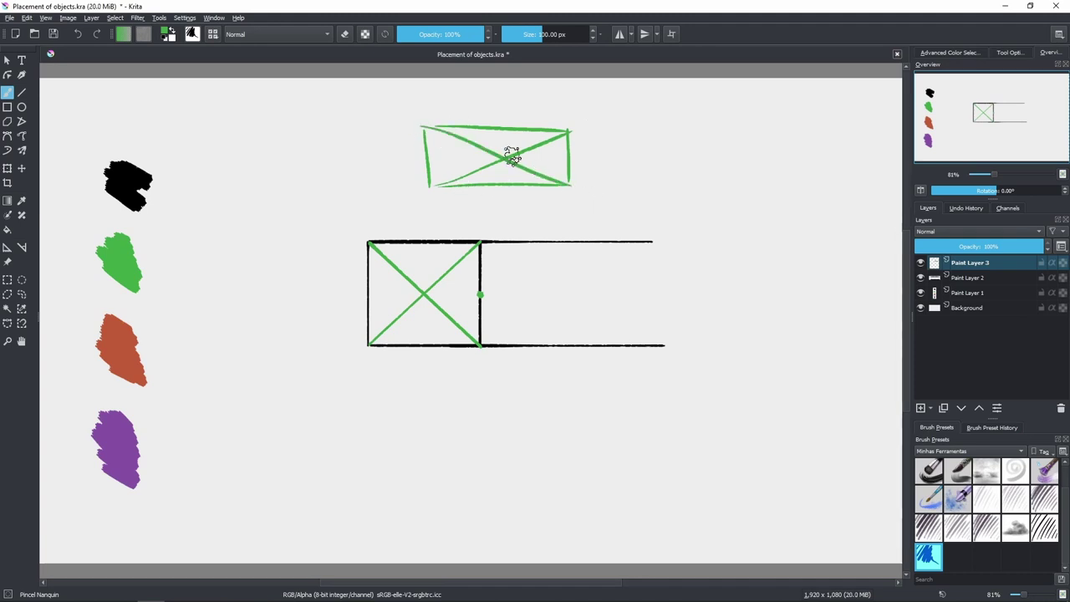
# Step: Halve the small green rectangle with a vertical line, add diagonals in the halves and draw a horizontal line through their centres
pyautogui.moveTo(503, 130); pyautogui.dragTo(505, 183)
pyautogui.moveTo(429, 185); pyautogui.dragTo(502, 130)
pyautogui.moveTo(427, 127)
pyautogui.mouseDown()
pyautogui.moveTo(502, 178)
pyautogui.moveTo(468, 155)
pyautogui.moveTo(520, 178)
pyautogui.moveTo(571, 130)
pyautogui.mouseUp()
pyautogui.moveTo(504, 129); pyautogui.dragTo(575, 189)
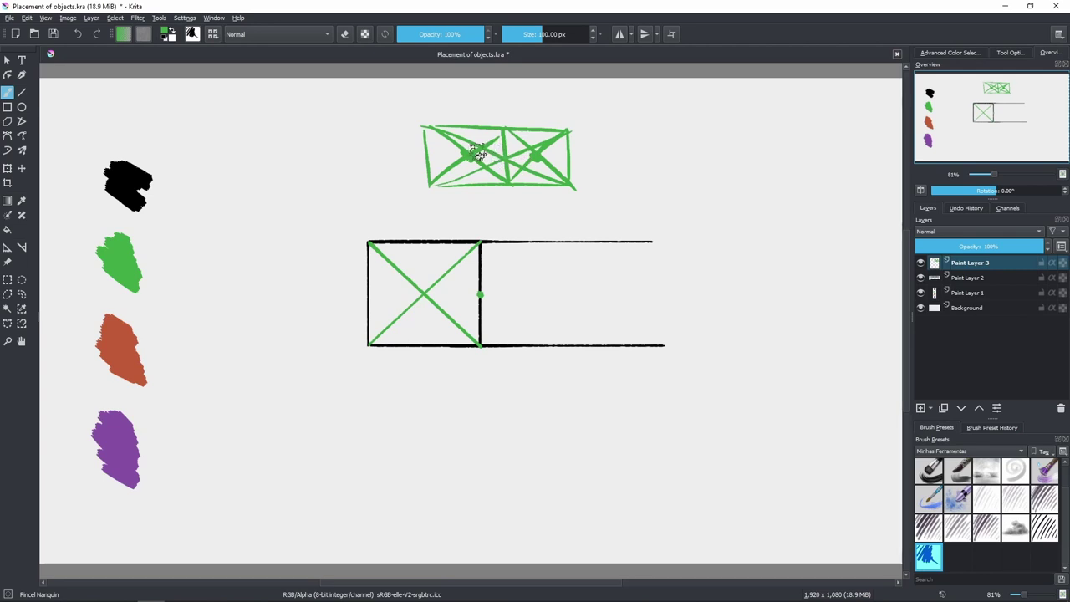
pyautogui.moveTo(459, 156); pyautogui.dragTo(566, 157)
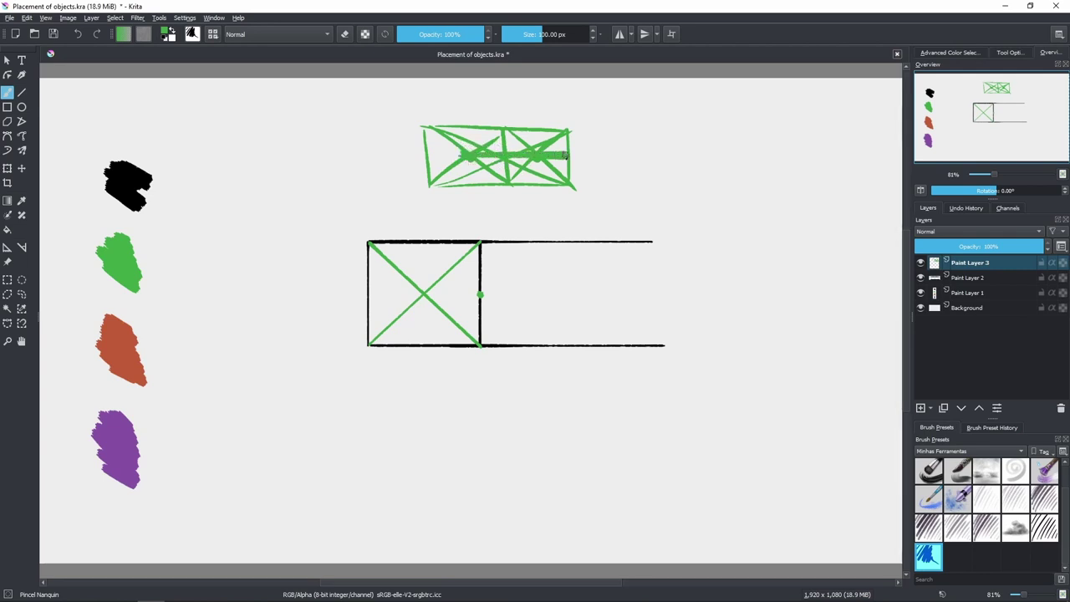
# Step: Try a freehand horizontal centre line and a diagonal from the main rectangle's upper-left corner through its right side's midpoint, undoing both
pyautogui.moveTo(425, 295); pyautogui.dragTo(596, 298)
pyautogui.hotkey('ctrl', 'z')
pyautogui.moveTo(368, 242); pyautogui.dragTo(398, 250)
pyautogui.moveTo(473, 282); pyautogui.dragTo(627, 347)
pyautogui.hotkey('ctrl', 'z')
pyautogui.moveTo(368, 243); pyautogui.dragTo(578, 337)
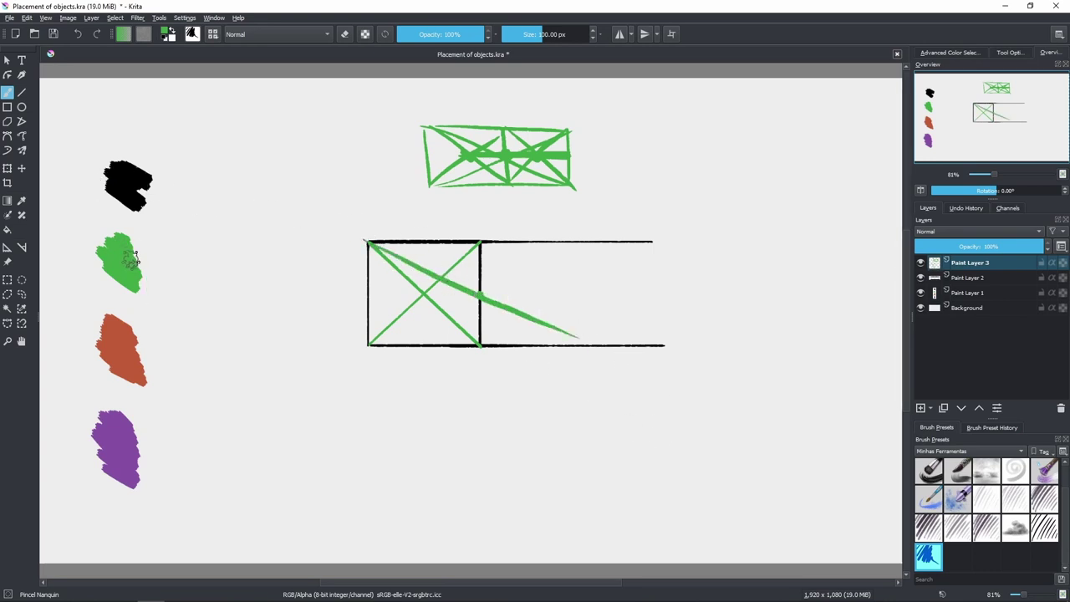
pyautogui.hotkey('ctrl', 'z')
pyautogui.hotkey('ctrl', 'z')
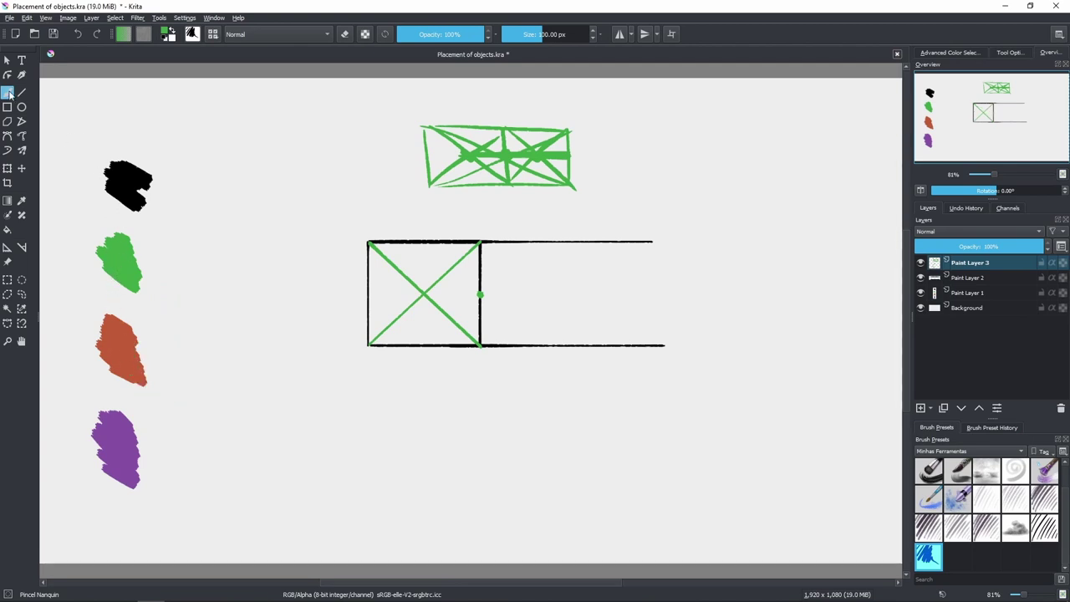
# Step: Draw a straight green line from the diagonals' crossing to the middle of the main rectangle's right side
pyautogui.keyDown('ctrl'); pyautogui.click(140, 356); pyautogui.keyUp('ctrl')
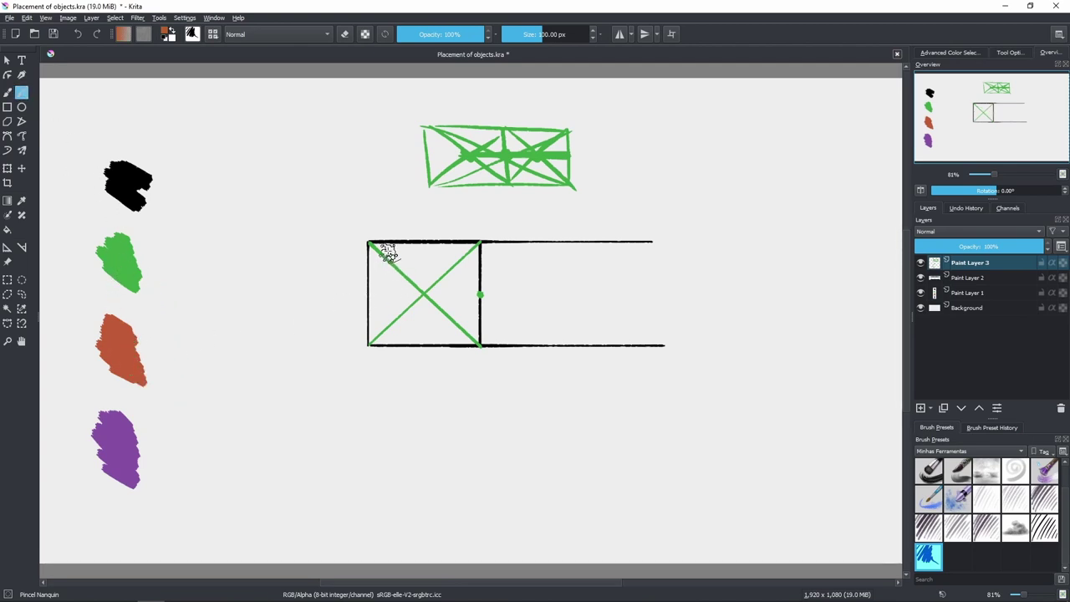
pyautogui.keyDown('ctrl'); pyautogui.click(134, 280); pyautogui.keyUp('ctrl')
pyautogui.moveTo(424, 294); pyautogui.dragTo(485, 296)
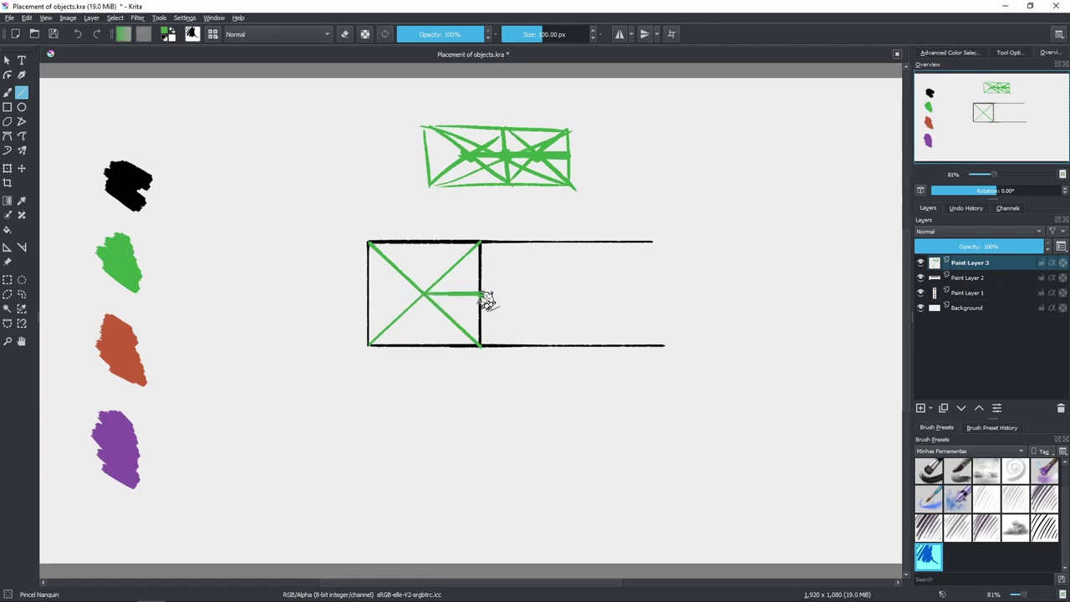
# Step: Draw an orange line from the upper-left corner through the right side's midpoint past the lower line, and dot the corresponding corners
pyautogui.keyDown('ctrl'); pyautogui.click(124, 334); pyautogui.keyUp('ctrl')
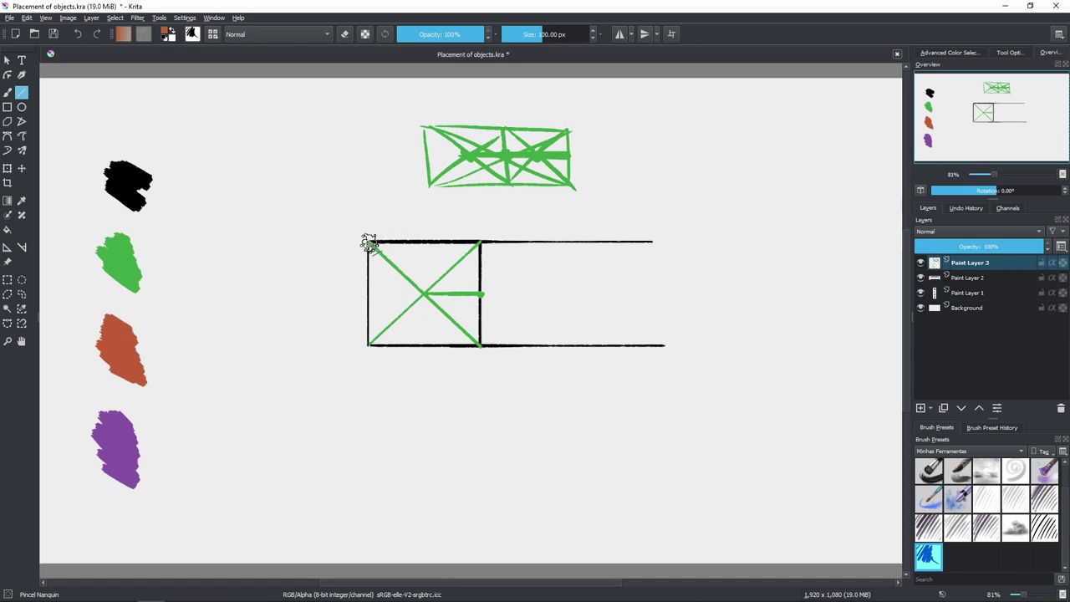
pyautogui.moveTo(368, 243)
pyautogui.mouseDown()
pyautogui.moveTo(465, 298)
pyautogui.moveTo(608, 353)
pyautogui.mouseUp()
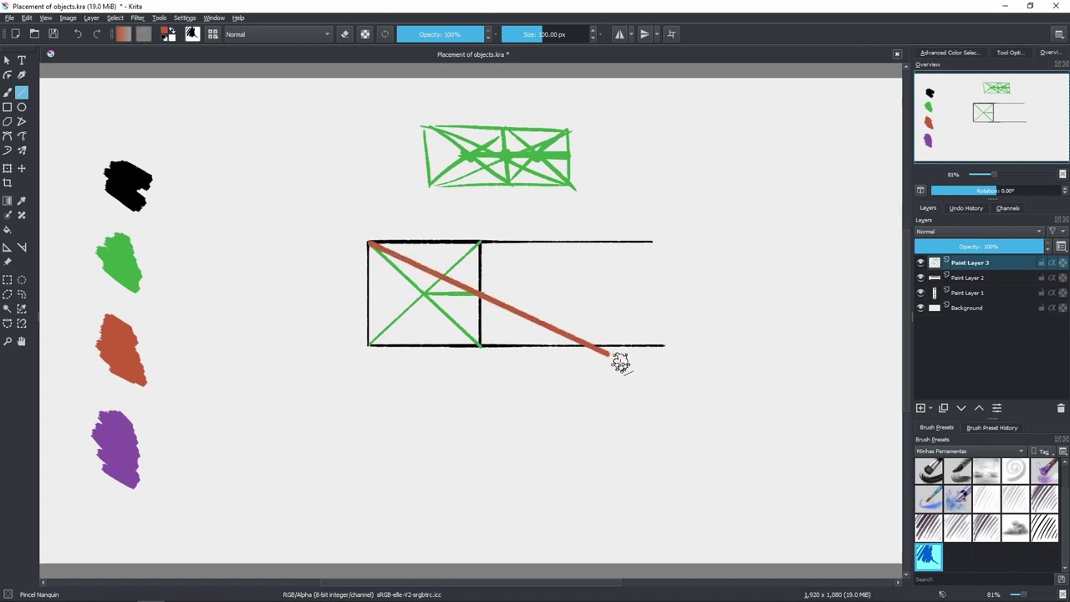
pyautogui.hotkey('ctrl', 'z')
pyautogui.moveTo(369, 242); pyautogui.dragTo(623, 360)
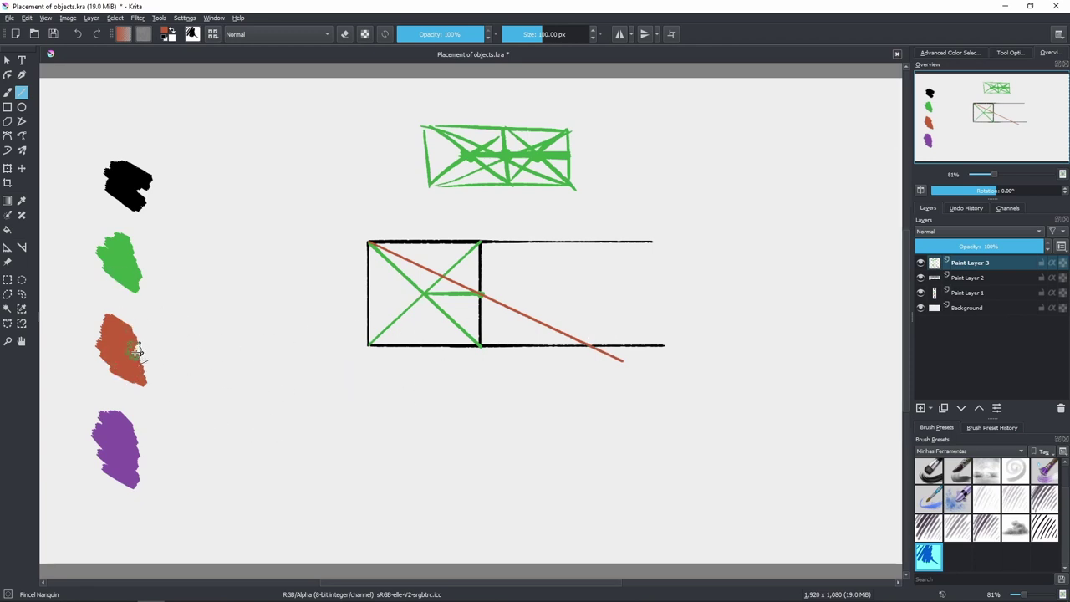
pyautogui.press('b')
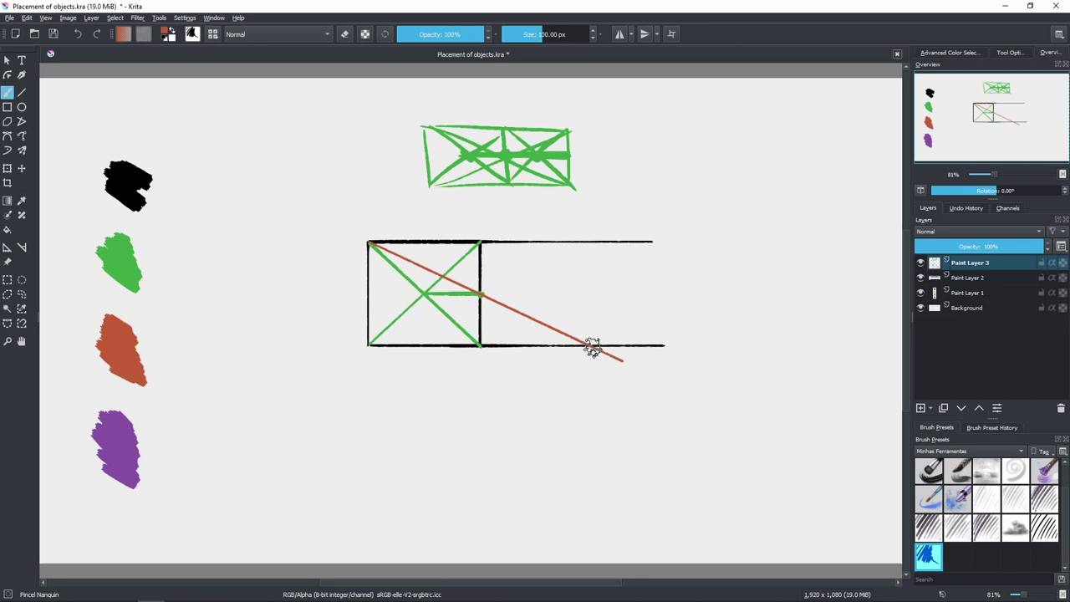
pyautogui.click(566, 185)
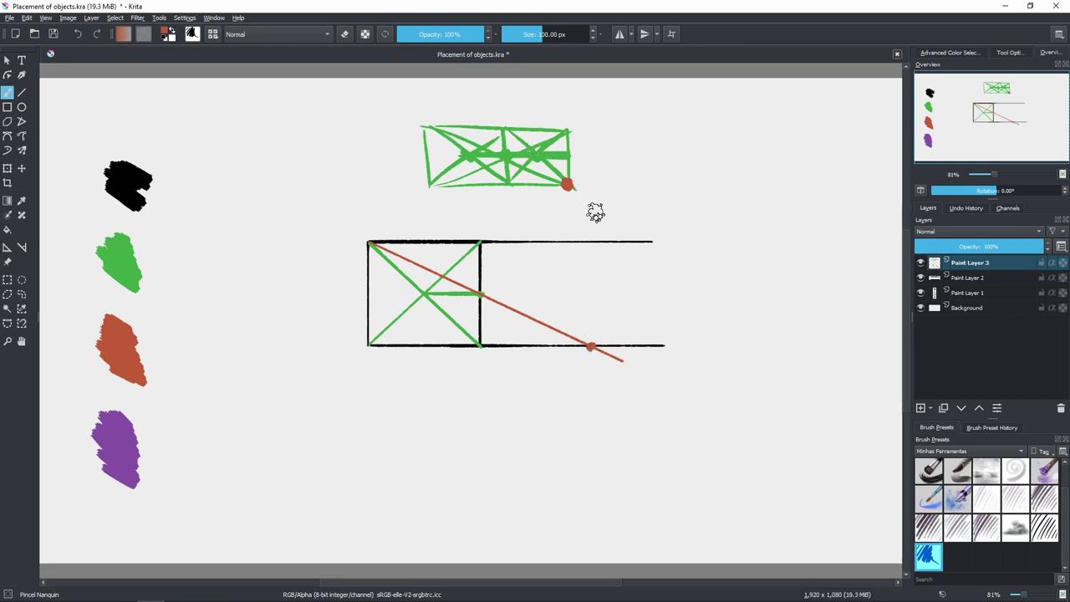
# Step: Close the second rectangle on Paint Layer 2 with a straight black vertical from the orange line's lower crossing to the upper line
pyautogui.keyDown('ctrl'); pyautogui.click(142, 198); pyautogui.keyUp('ctrl')
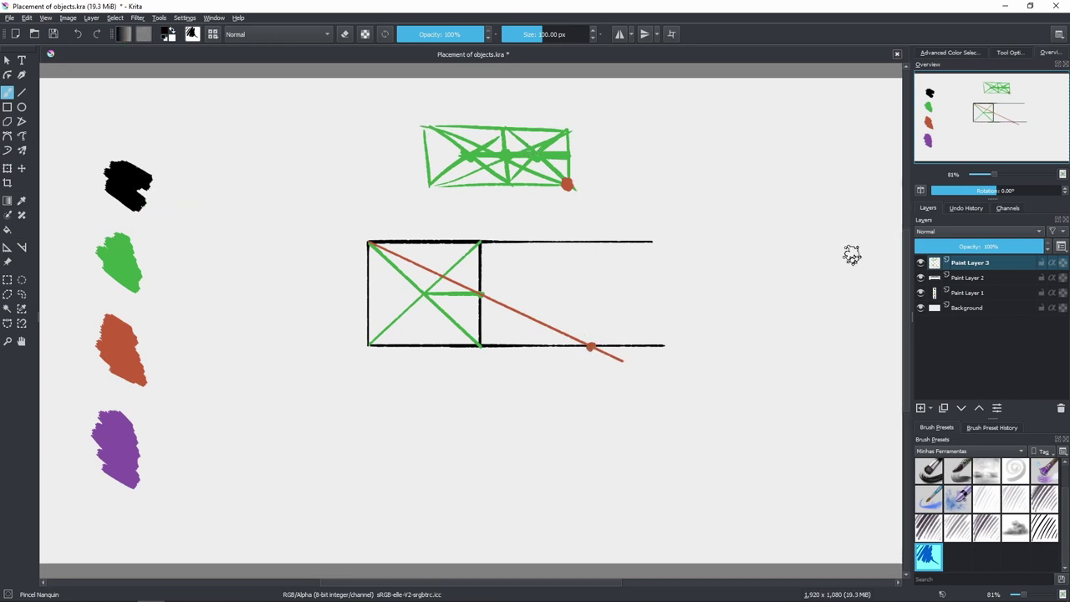
pyautogui.click(929, 277)
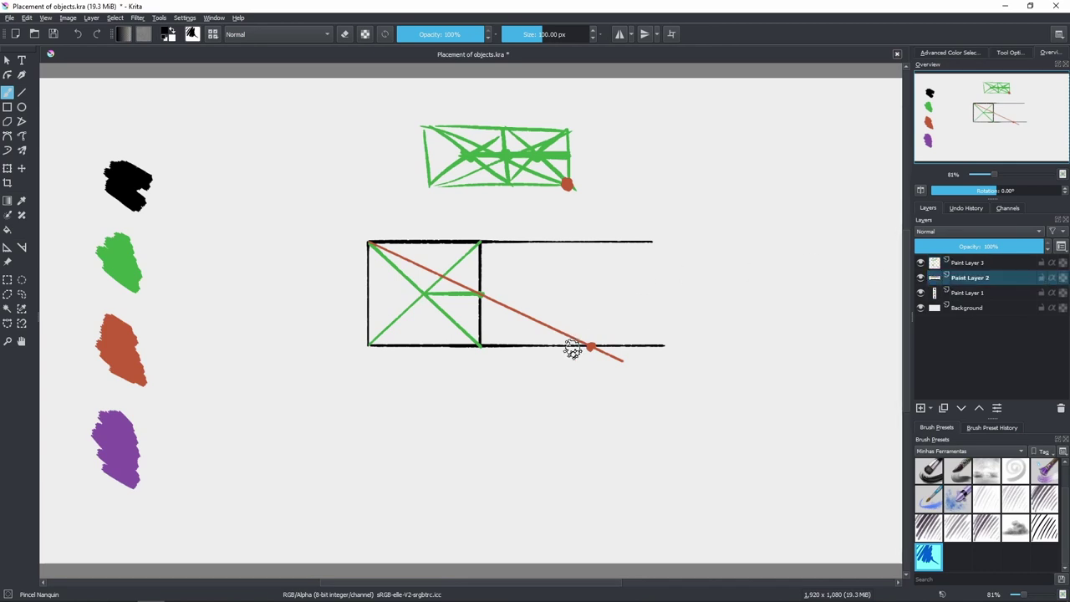
pyautogui.keyDown('ctrl'); pyautogui.click(592, 347); pyautogui.keyUp('ctrl')
pyautogui.click(23, 94)
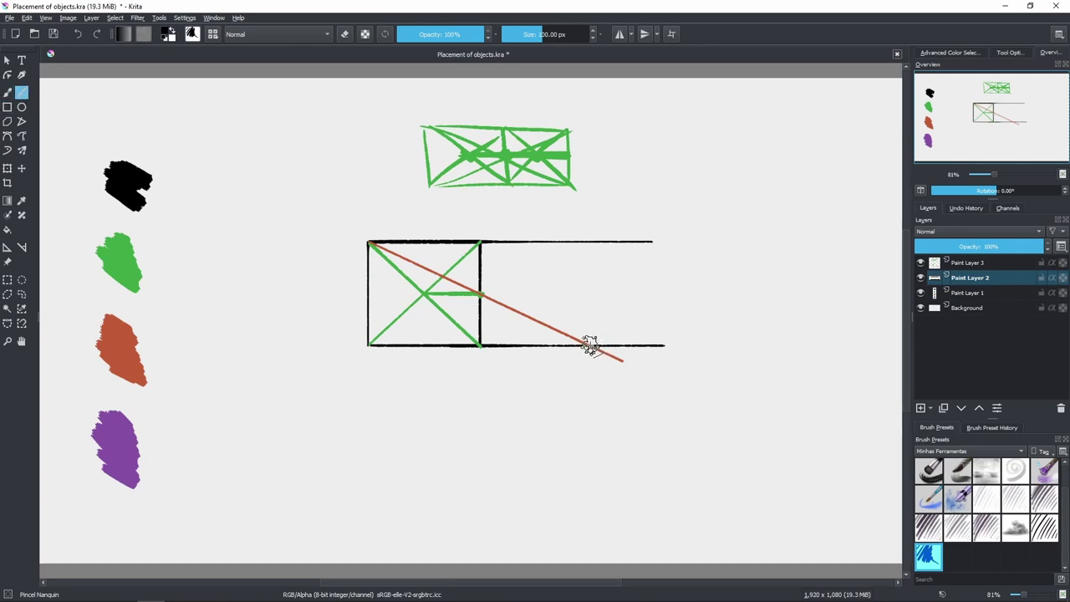
pyautogui.moveTo(591, 346); pyautogui.dragTo(590, 242)
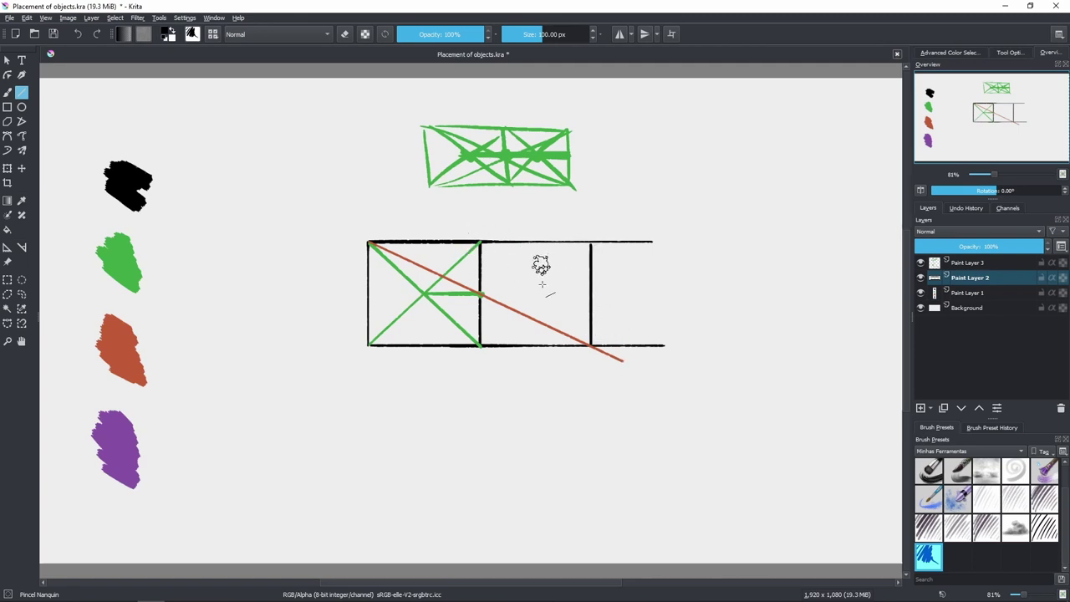
pyautogui.hotkey('ctrl', 'z')
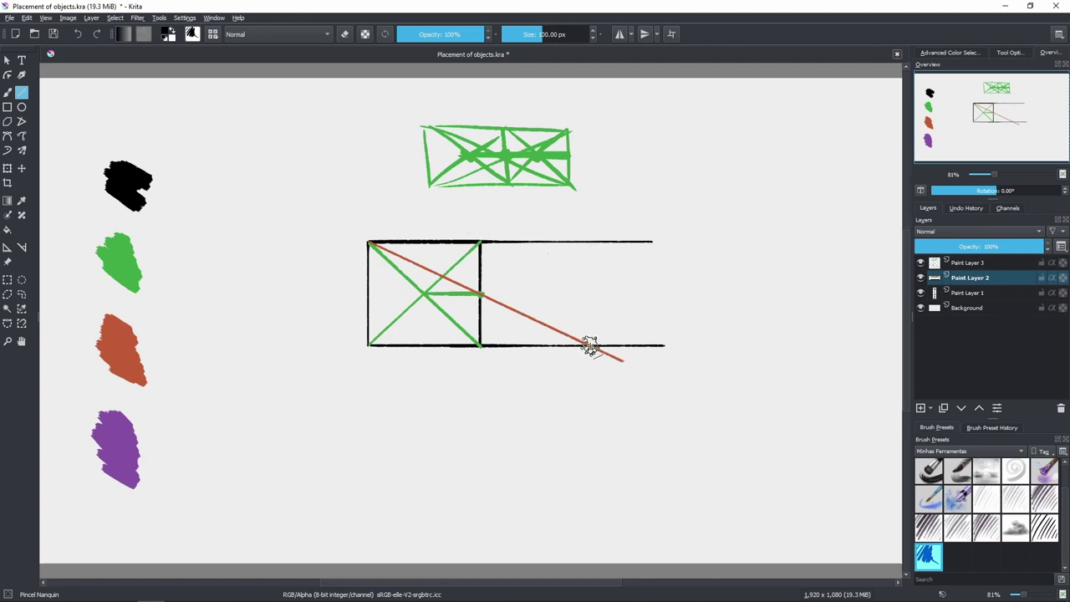
pyautogui.moveTo(590, 346); pyautogui.dragTo(590, 241)
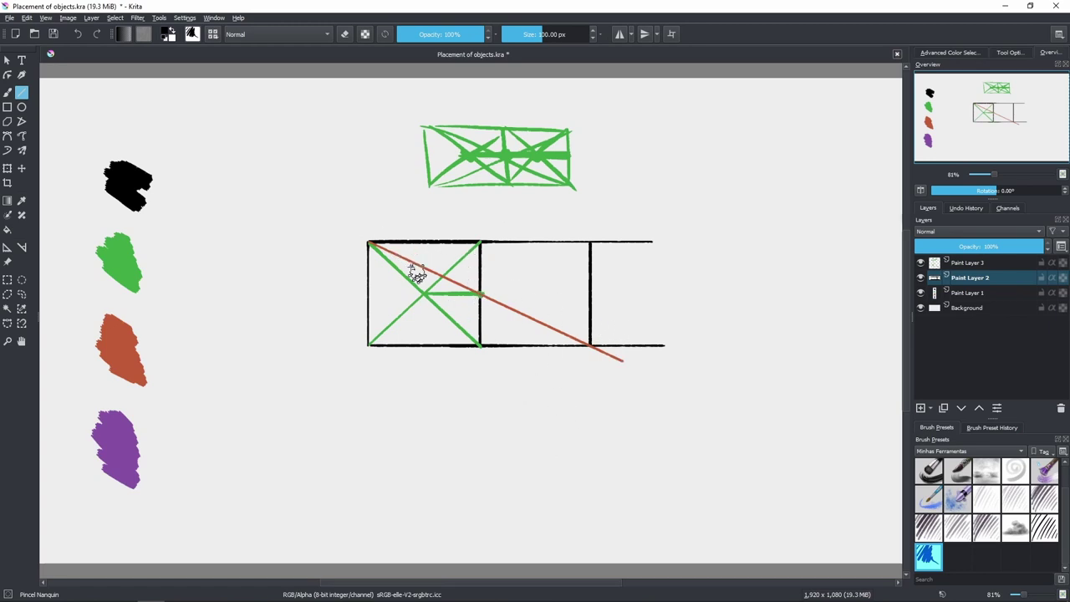
# Step: Clear the black rectangle drawing from Paint Layer 2 and select Paint Layer 3
pyautogui.moveTo(518, 339)
pyautogui.mouseDown()
pyautogui.moveTo(530, 246)
pyautogui.moveTo(504, 289)
pyautogui.moveTo(525, 303)
pyautogui.moveTo(521, 325)
pyautogui.moveTo(602, 324)
pyautogui.moveTo(535, 320)
pyautogui.moveTo(568, 351)
pyautogui.moveTo(557, 346)
pyautogui.moveTo(570, 337)
pyautogui.mouseUp()
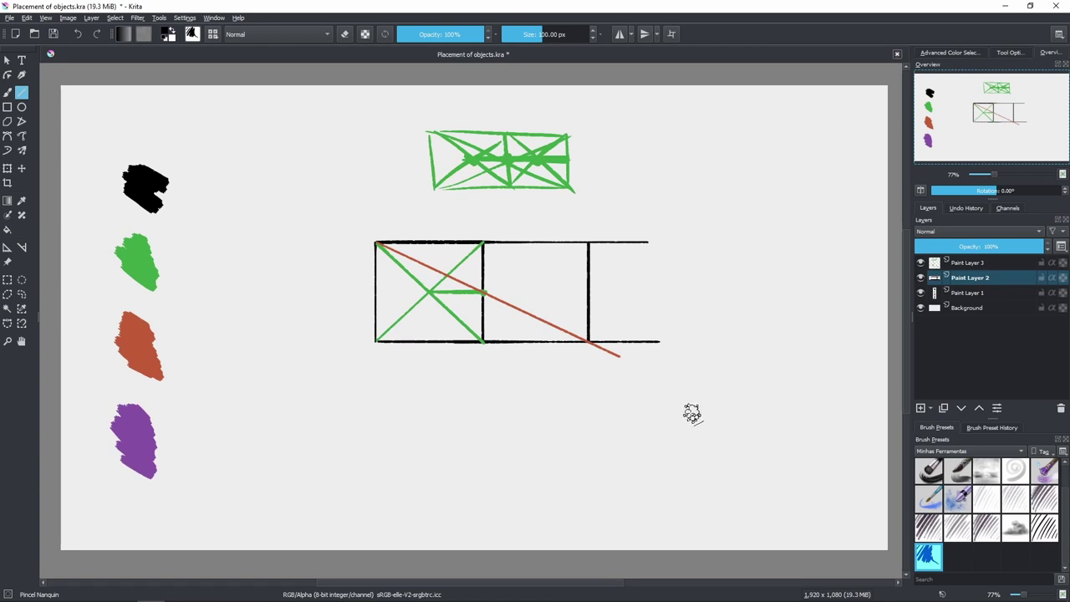
pyautogui.press('Delete')
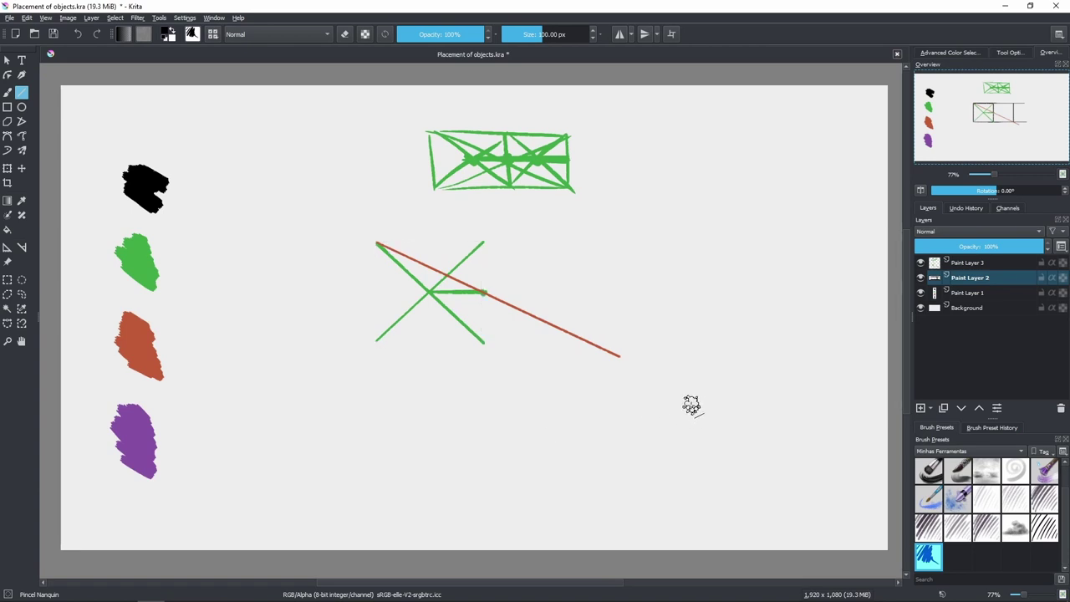
pyautogui.click(930, 265)
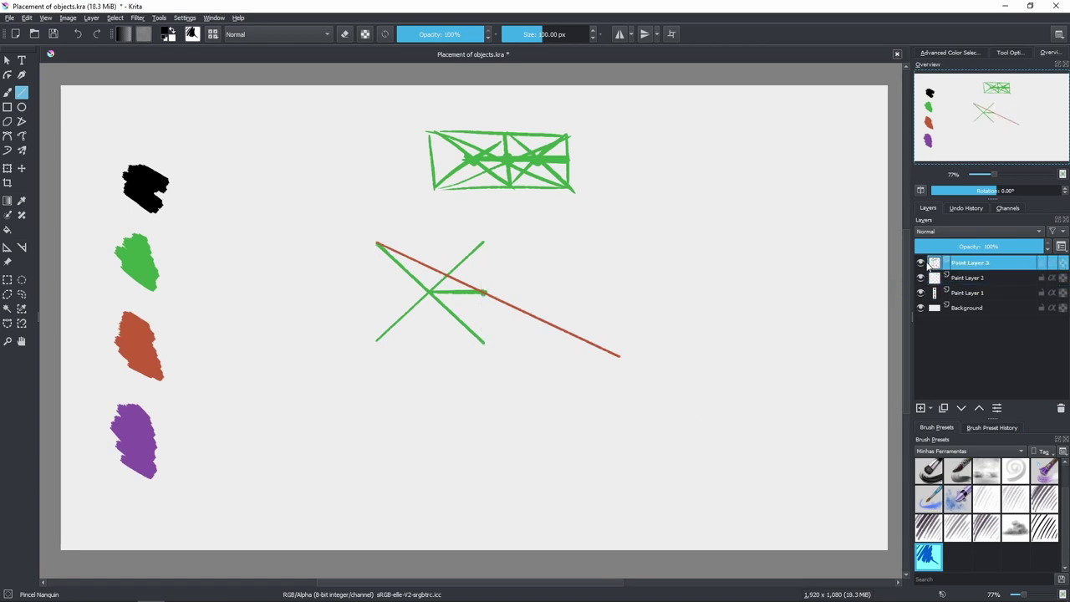
# Step: Clear the construction lines from Paint Layer 3 and draw a purple horizon line with a dot at each end on Paint Layer 2
pyautogui.press('Delete')
pyautogui.click(938, 279)
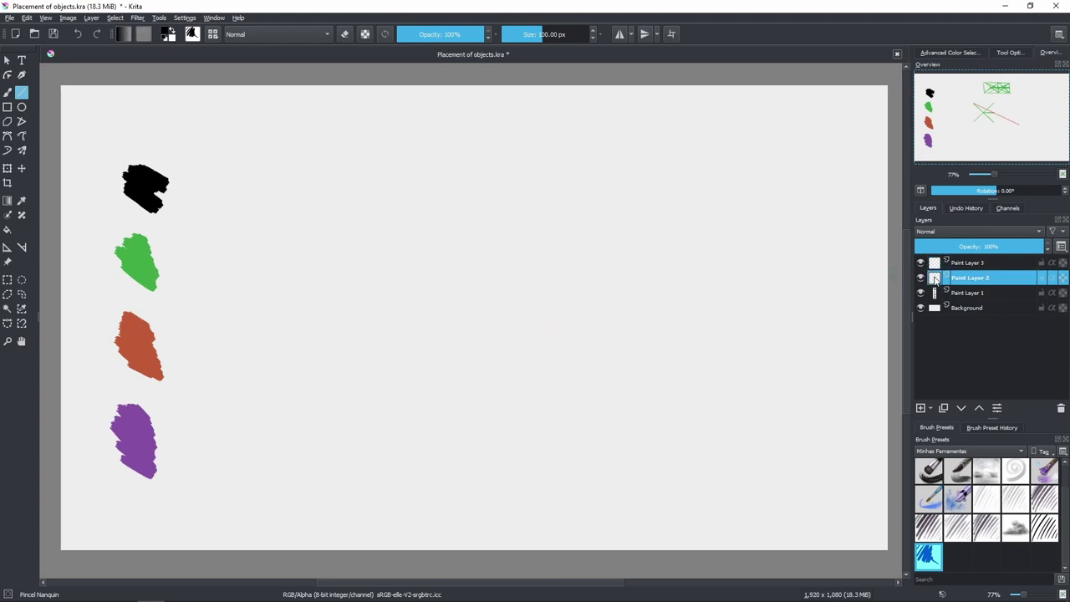
pyautogui.keyDown('ctrl'); pyautogui.click(128, 412); pyautogui.keyUp('ctrl')
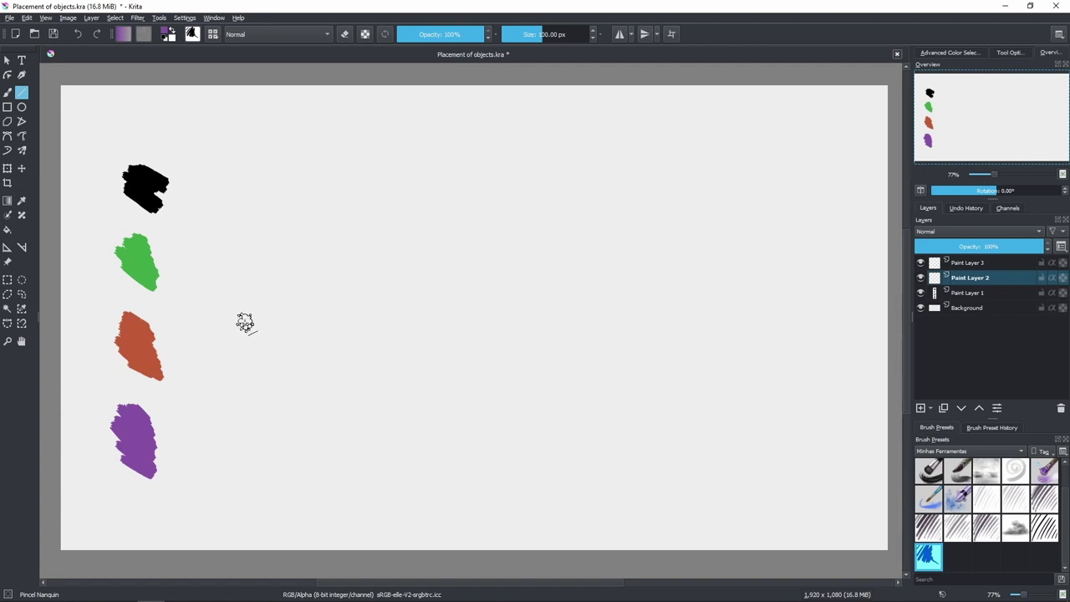
pyautogui.moveTo(246, 318); pyautogui.dragTo(851, 318)
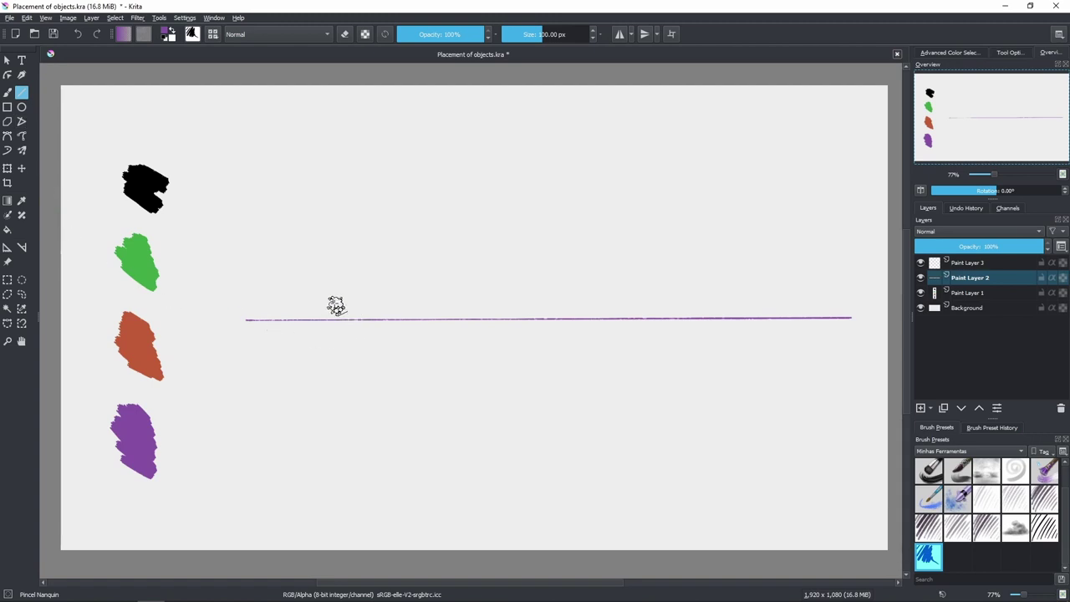
pyautogui.press('b')
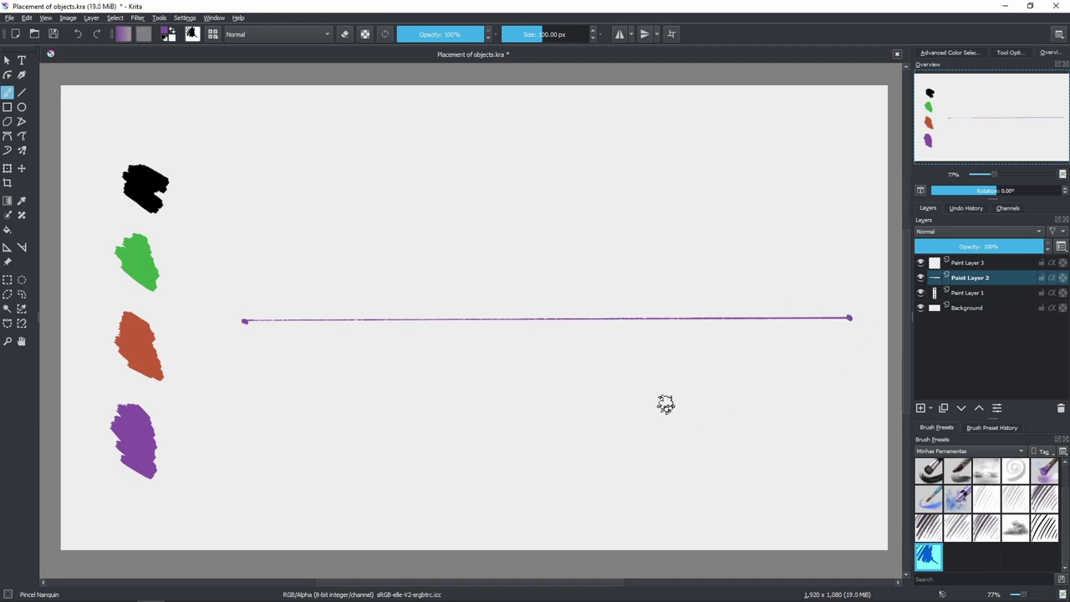
# Step: Draw a straight black vertical line crossing the horizon line, about a quarter of its length from the left vanishing point
pyautogui.press('v')
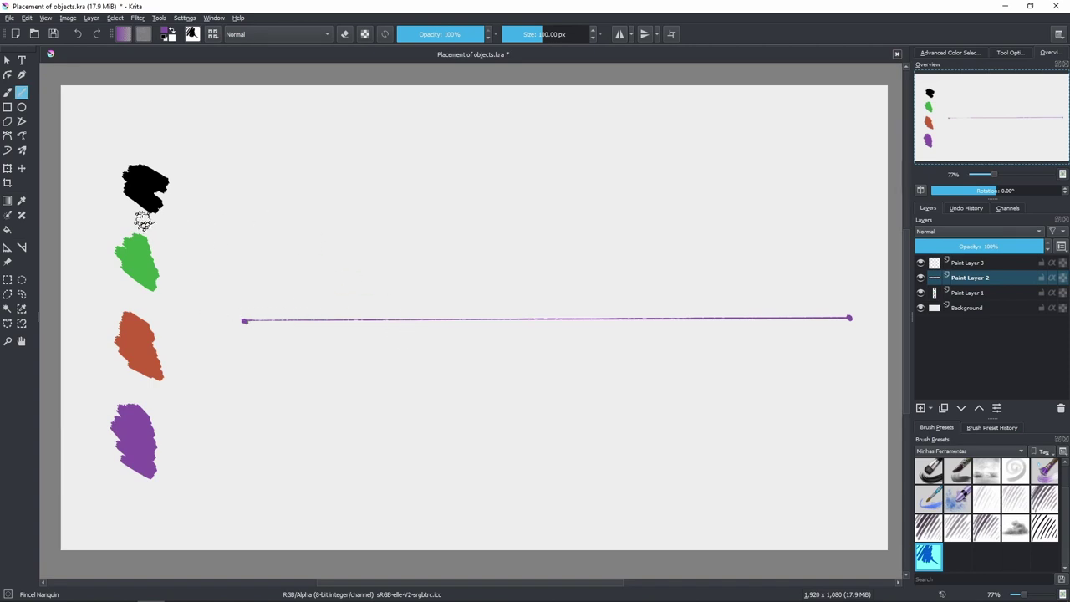
pyautogui.keyDown('ctrl'); pyautogui.click(158, 183); pyautogui.keyUp('ctrl')
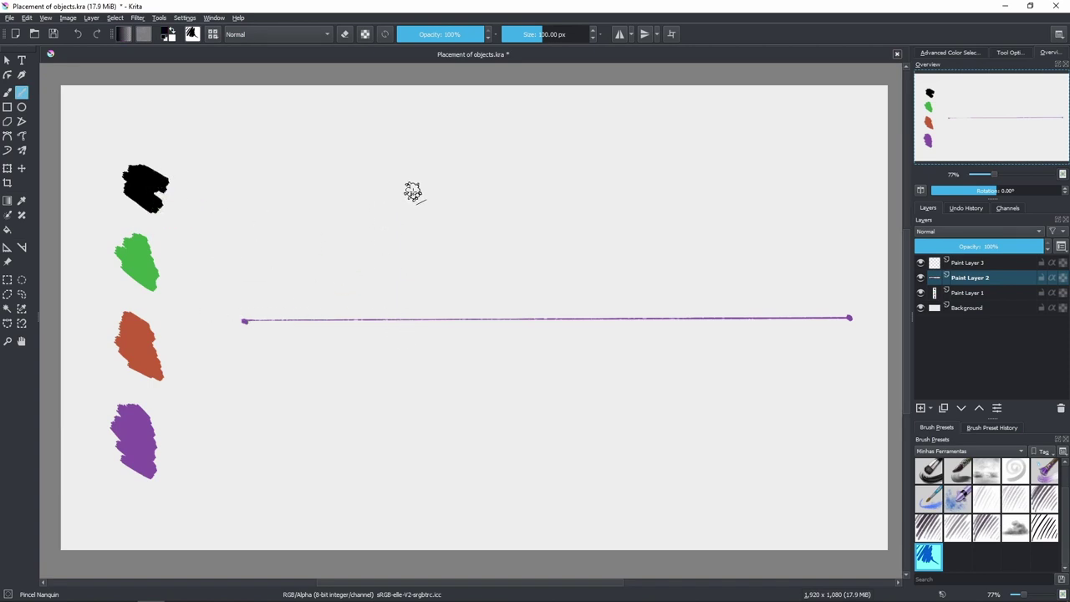
pyautogui.moveTo(405, 194); pyautogui.dragTo(405, 361)
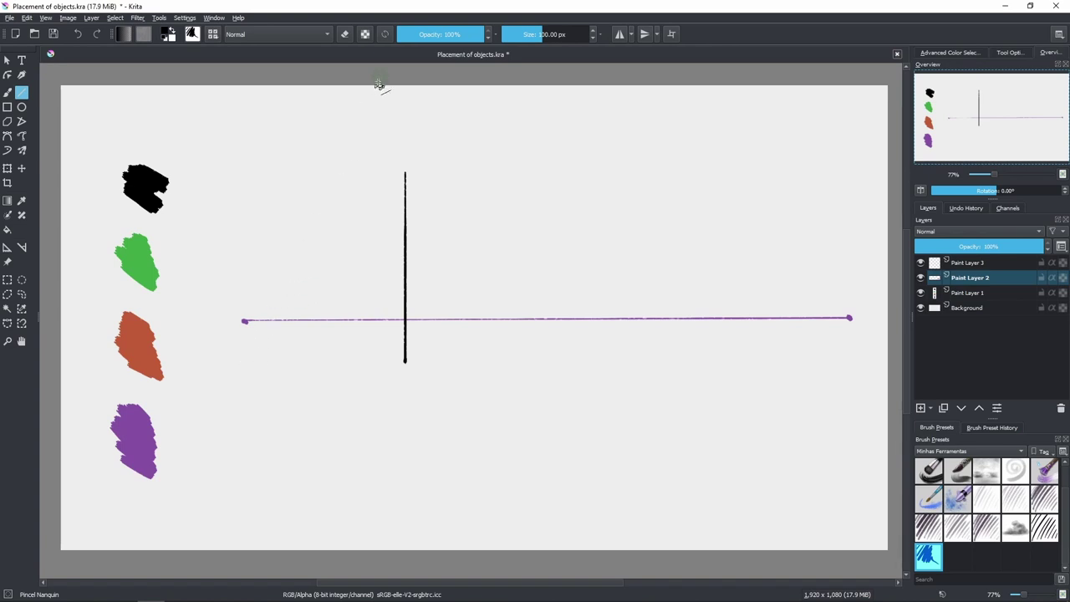
# Step: On a new paint layer, draw orange lines from both vanishing points through the black vertical's upper and lower ends
pyautogui.keyDown('ctrl'); pyautogui.click(148, 351); pyautogui.keyUp('ctrl')
pyautogui.click(920, 407)
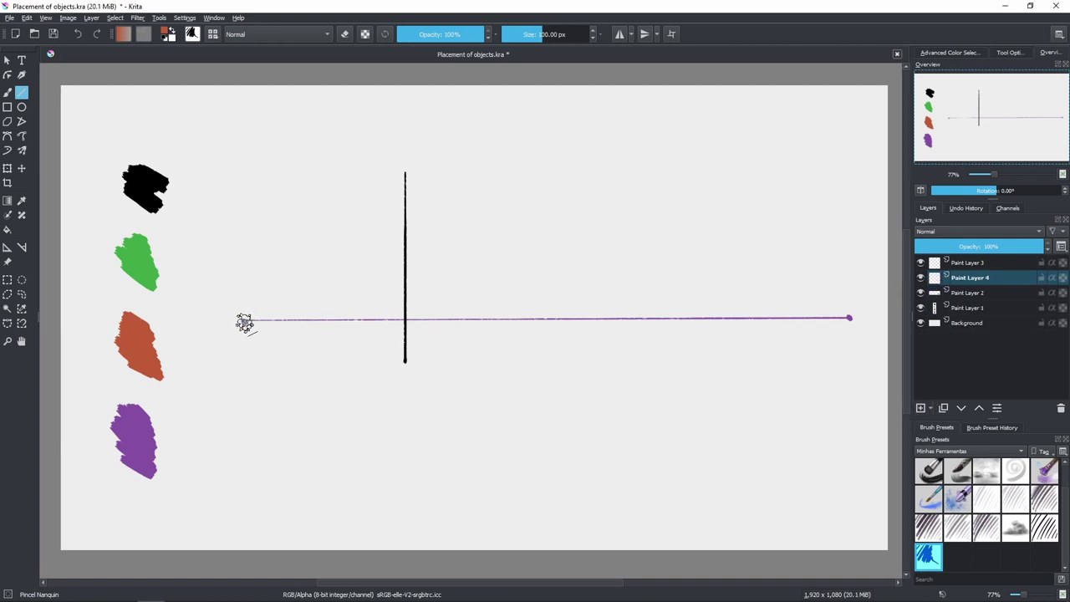
pyautogui.moveTo(243, 320); pyautogui.dragTo(440, 140)
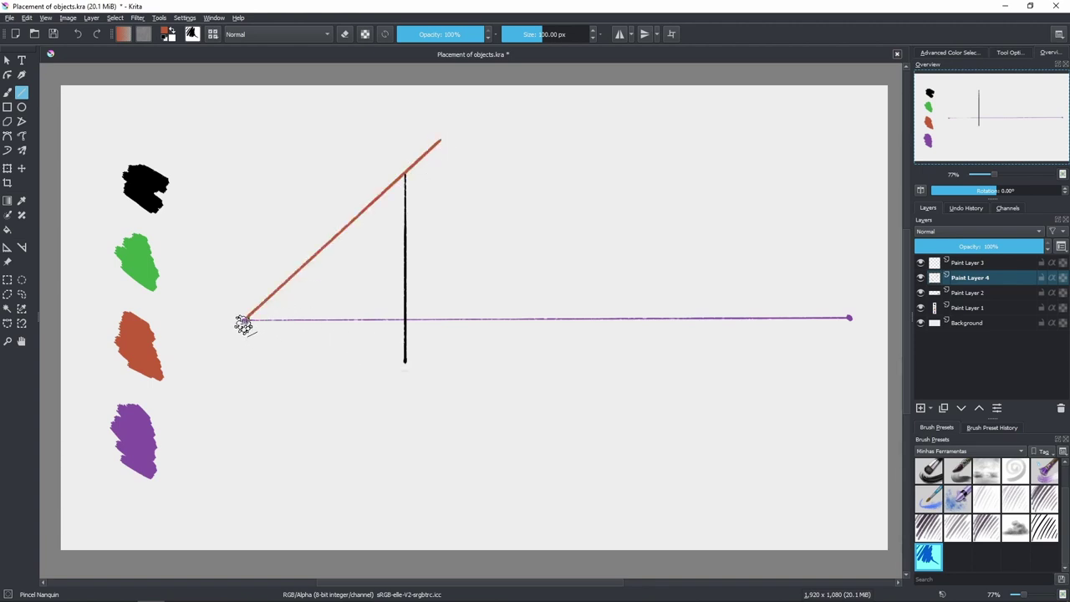
pyautogui.moveTo(244, 321); pyautogui.dragTo(481, 382)
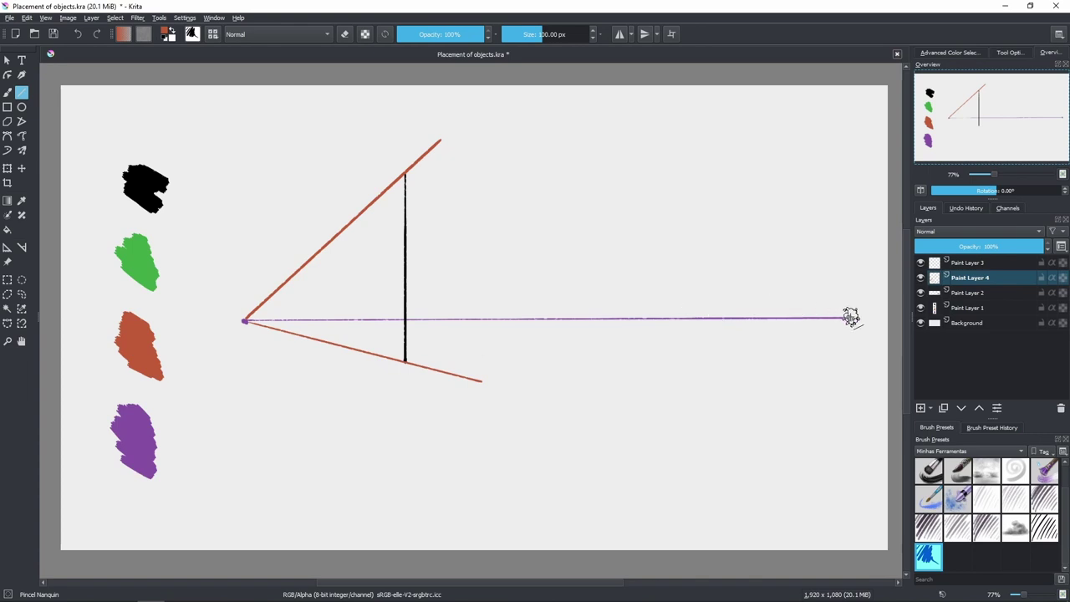
pyautogui.moveTo(848, 318); pyautogui.dragTo(325, 367)
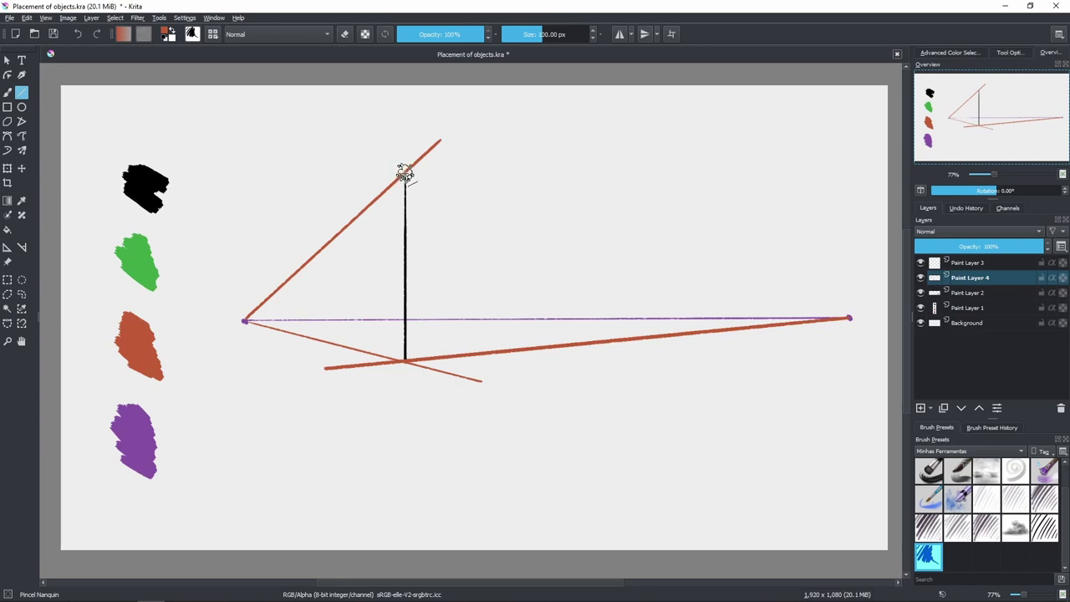
pyautogui.moveTo(405, 173); pyautogui.dragTo(876, 328)
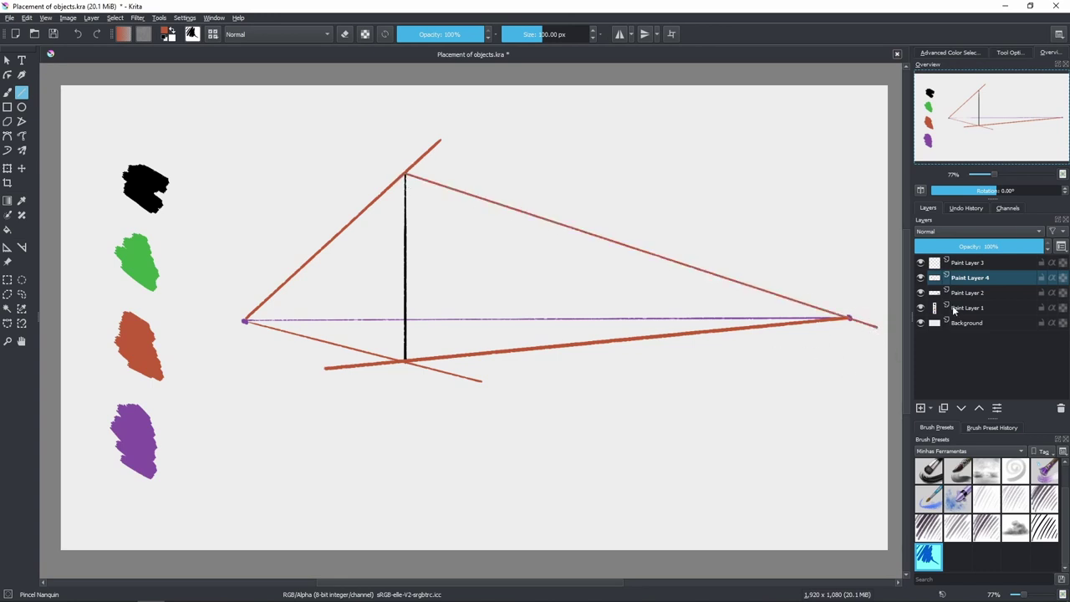
# Step: On Paint Layer 3, outline the box's two side faces in black with outer verticals and edges along the orange perspective lines
pyautogui.click(940, 262)
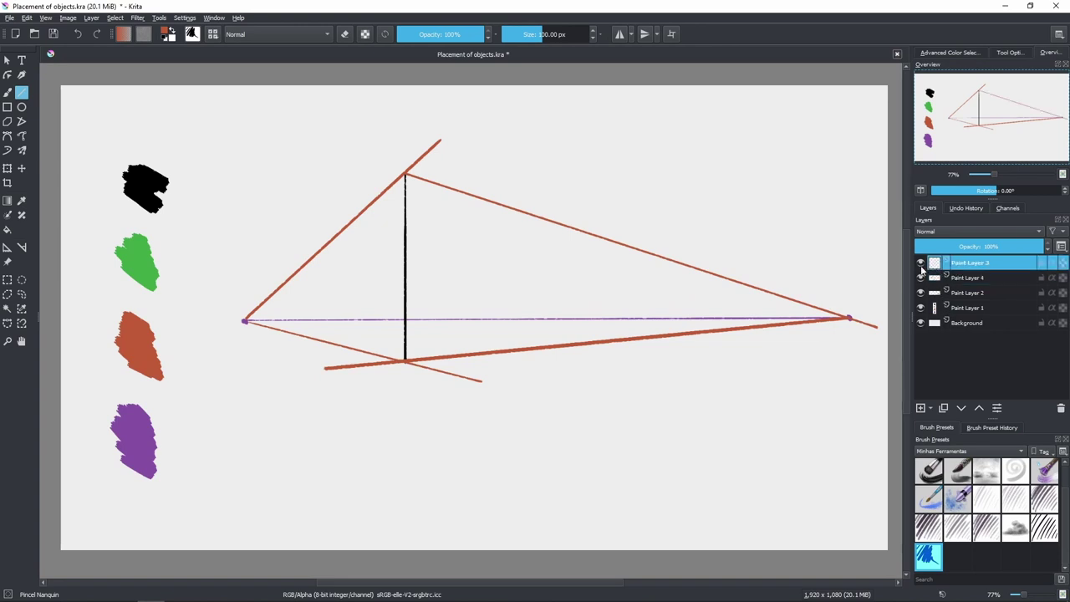
pyautogui.keyDown('ctrl'); pyautogui.click(156, 185); pyautogui.keyUp('ctrl')
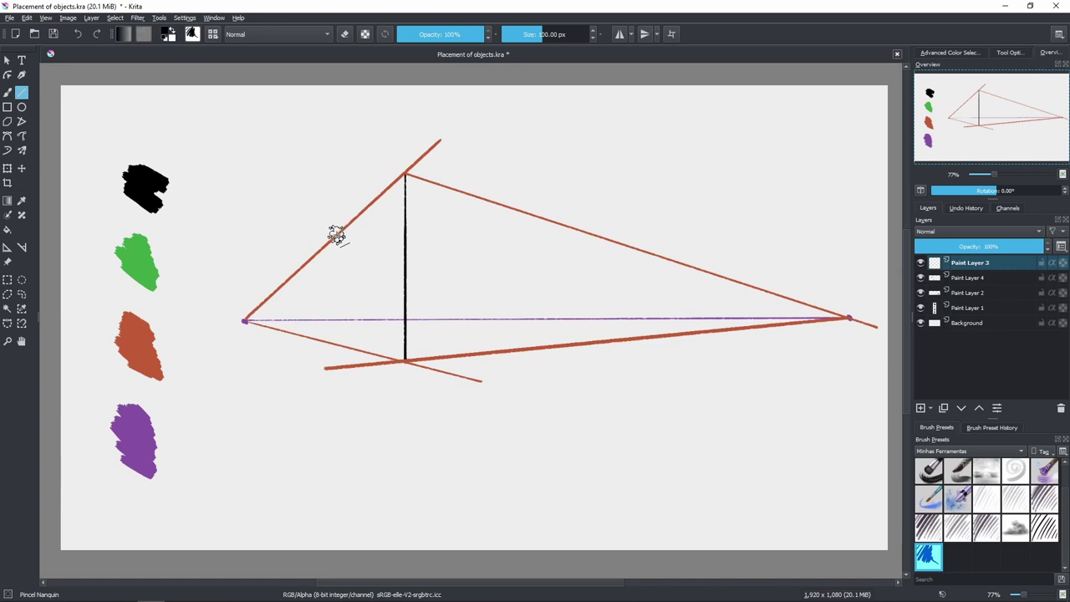
pyautogui.moveTo(335, 234); pyautogui.dragTo(343, 346)
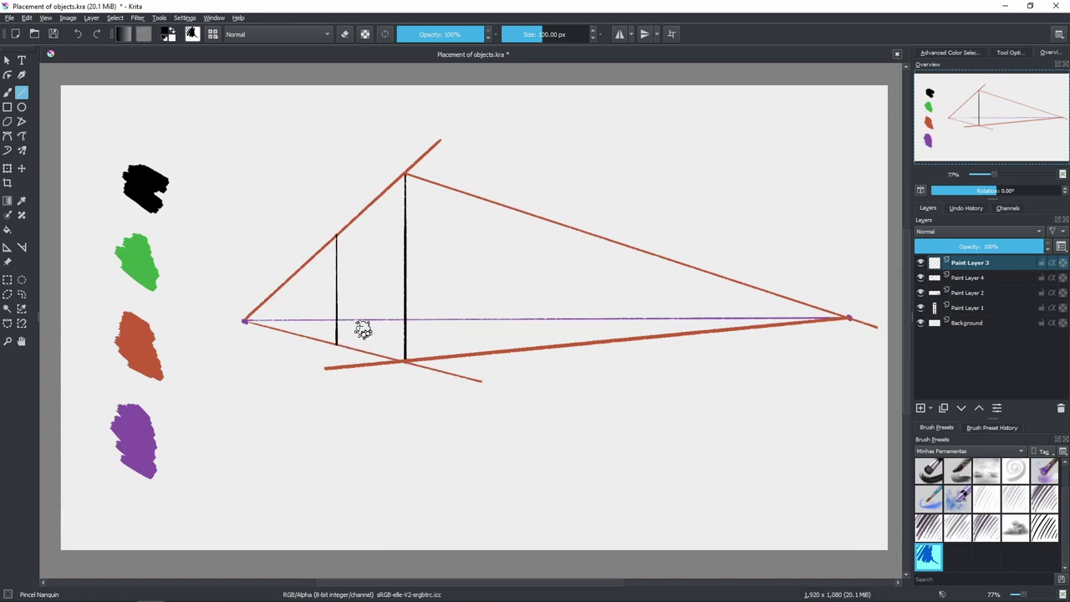
pyautogui.scroll(3, 375, 345)
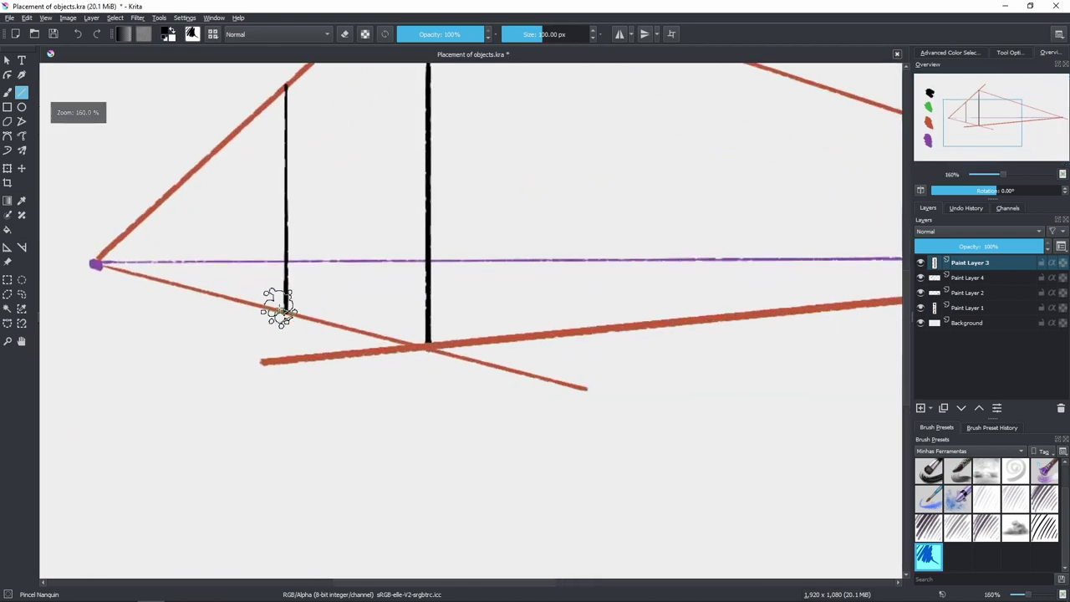
pyautogui.moveTo(285, 311)
pyautogui.mouseDown()
pyautogui.moveTo(442, 354)
pyautogui.moveTo(427, 346)
pyautogui.mouseUp()
pyautogui.scroll(-2, 488, 253)
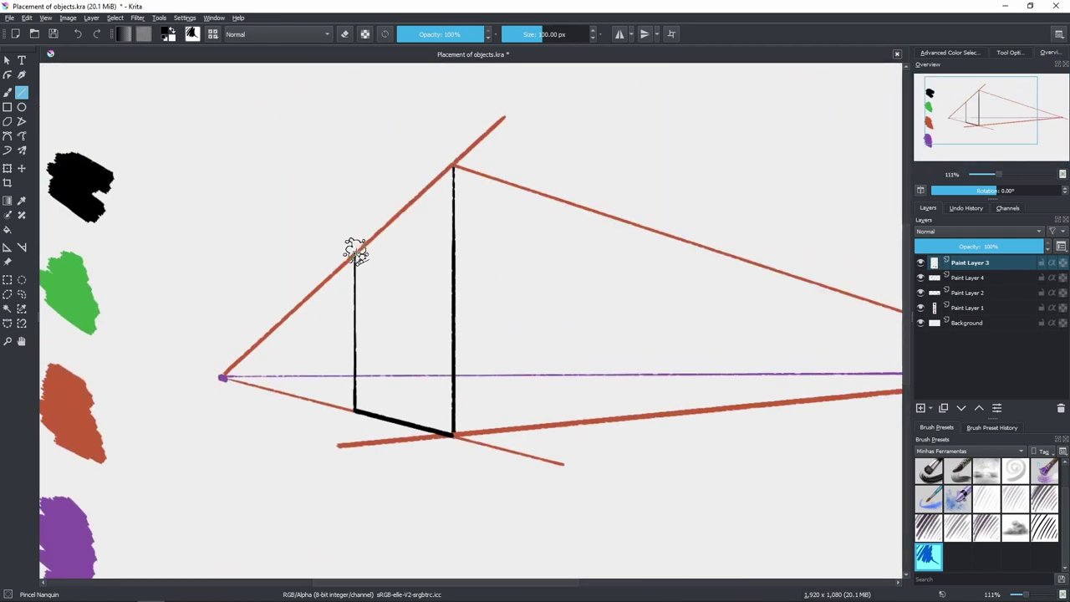
pyautogui.moveTo(353, 249)
pyautogui.mouseDown()
pyautogui.moveTo(517, 181)
pyautogui.moveTo(612, 217)
pyautogui.moveTo(612, 417)
pyautogui.mouseUp()
pyautogui.moveTo(455, 434); pyautogui.dragTo(612, 418)
pyautogui.scroll(-3, 585, 322)
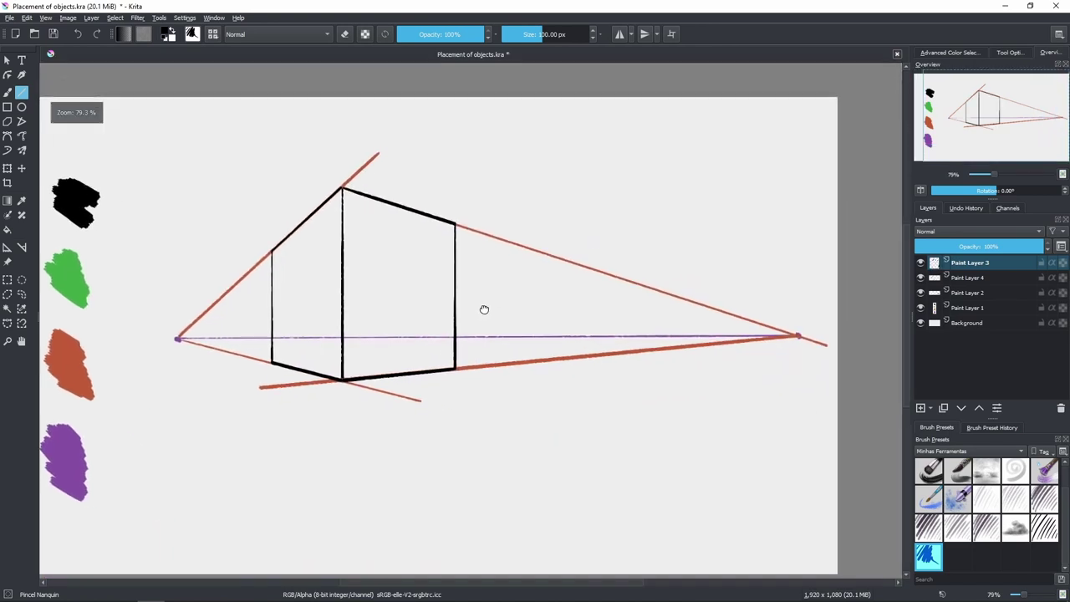
# Step: Hide and show Paint Layer 3 and Paint Layer 2 to check which lines each one holds
pyautogui.click(920, 264)
pyautogui.click(920, 263)
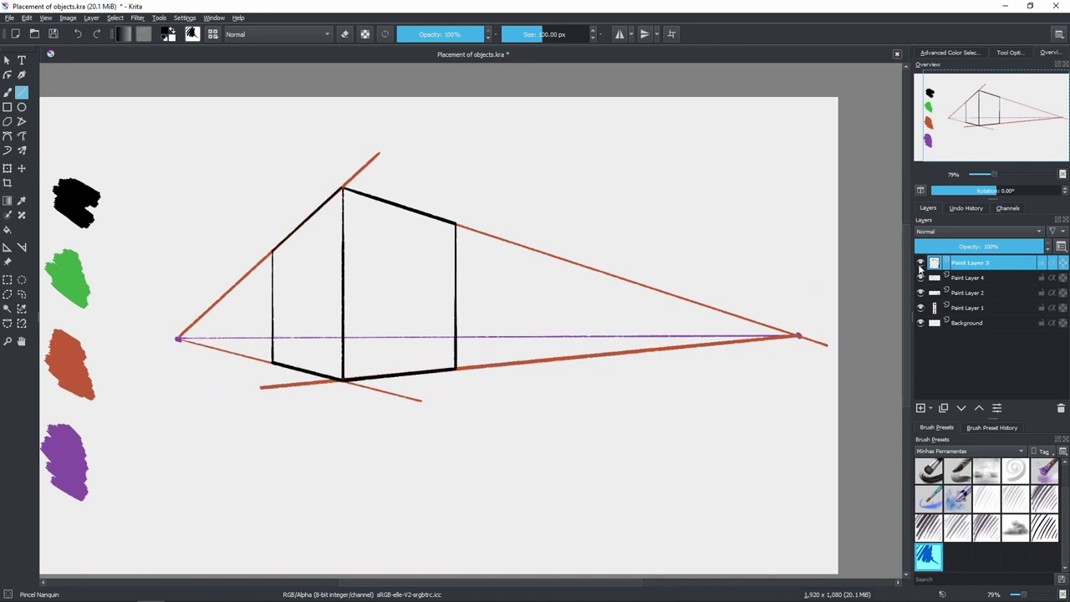
pyautogui.click(920, 293)
pyautogui.click(920, 293)
pyautogui.click(920, 294)
pyautogui.click(921, 294)
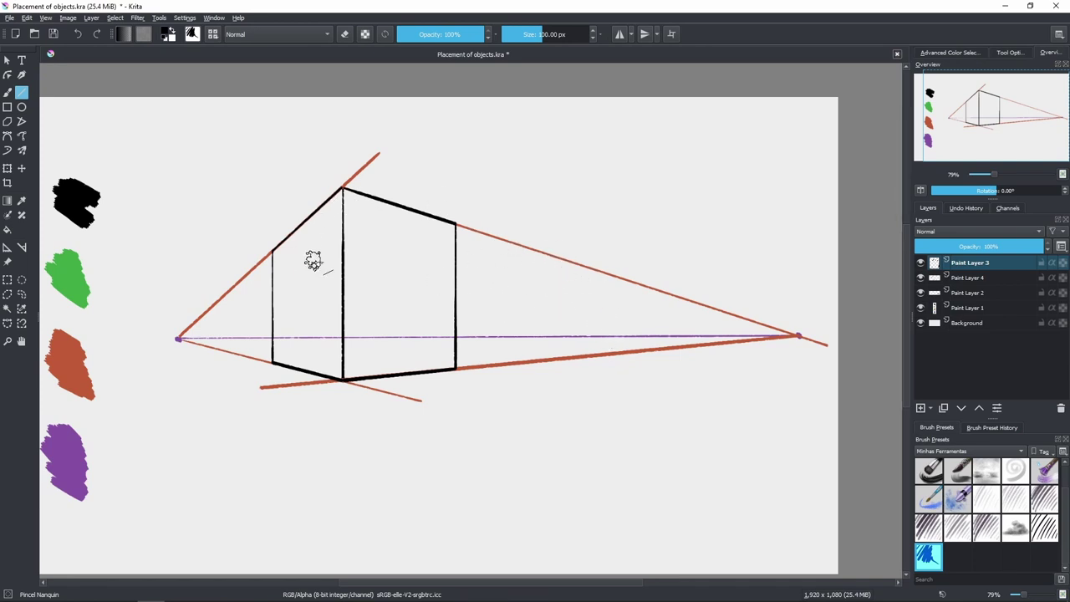
# Step: Select Paint Layer 4 and briefly hide it to check the box without its orange perspective lines
pyautogui.click(930, 280)
pyautogui.click(920, 278)
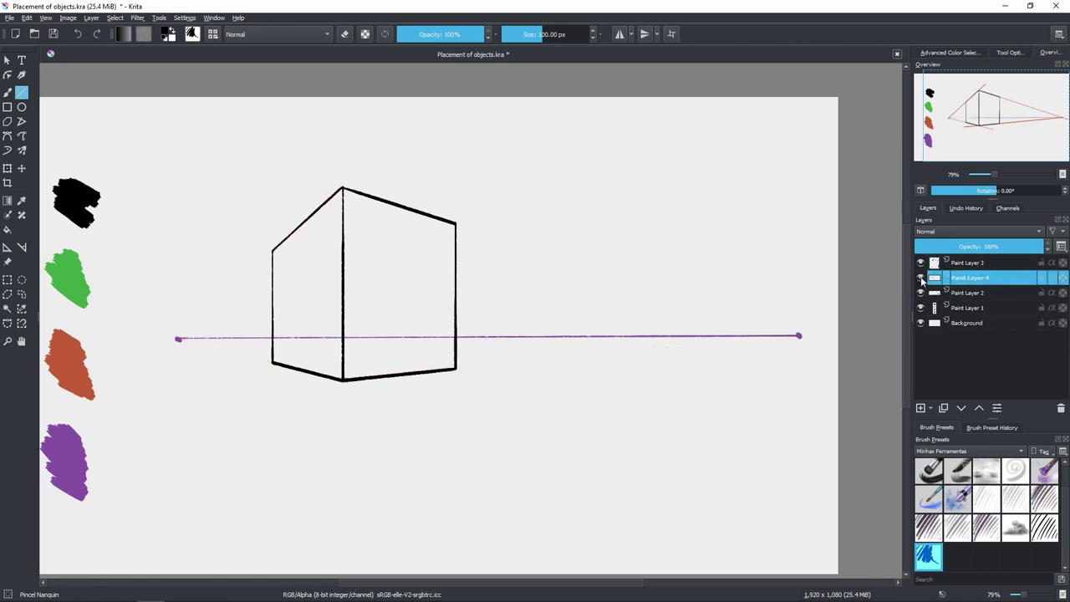
pyautogui.click(920, 279)
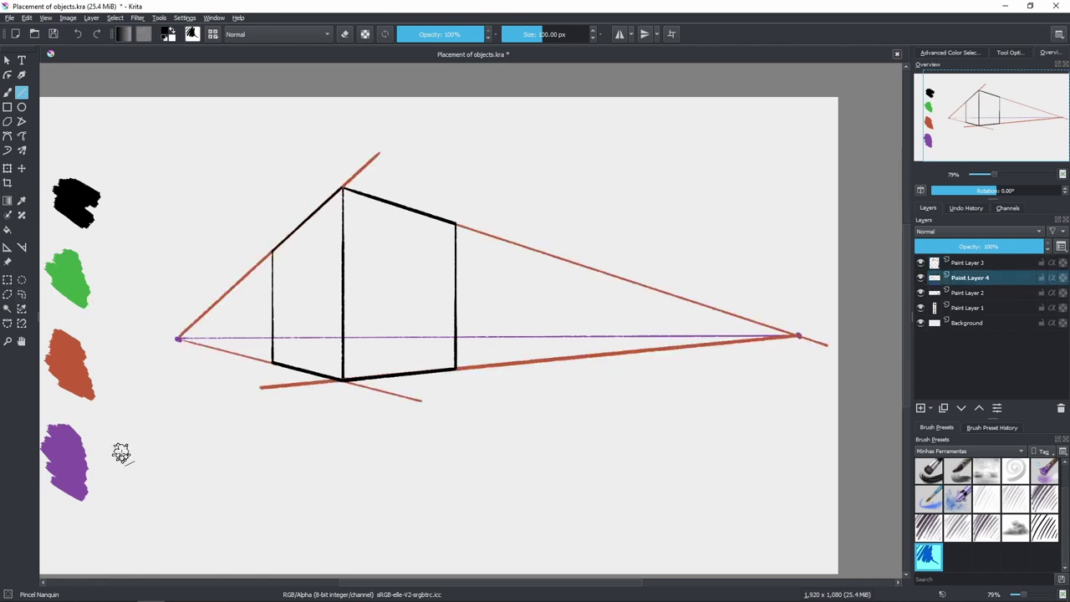
# Step: Draw two crossing green diagonals between the corners of the box's right face on Paint Layer 4
pyautogui.keyDown('ctrl'); pyautogui.click(81, 289); pyautogui.keyUp('ctrl')
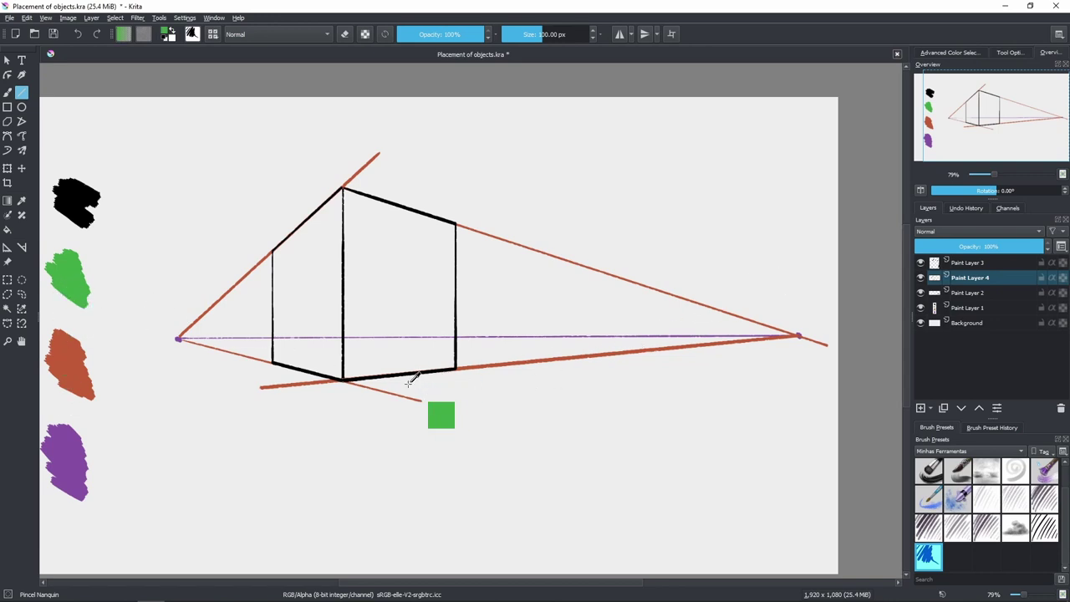
pyautogui.scroll(2, 383, 376)
pyautogui.moveTo(332, 377); pyautogui.dragTo(480, 169)
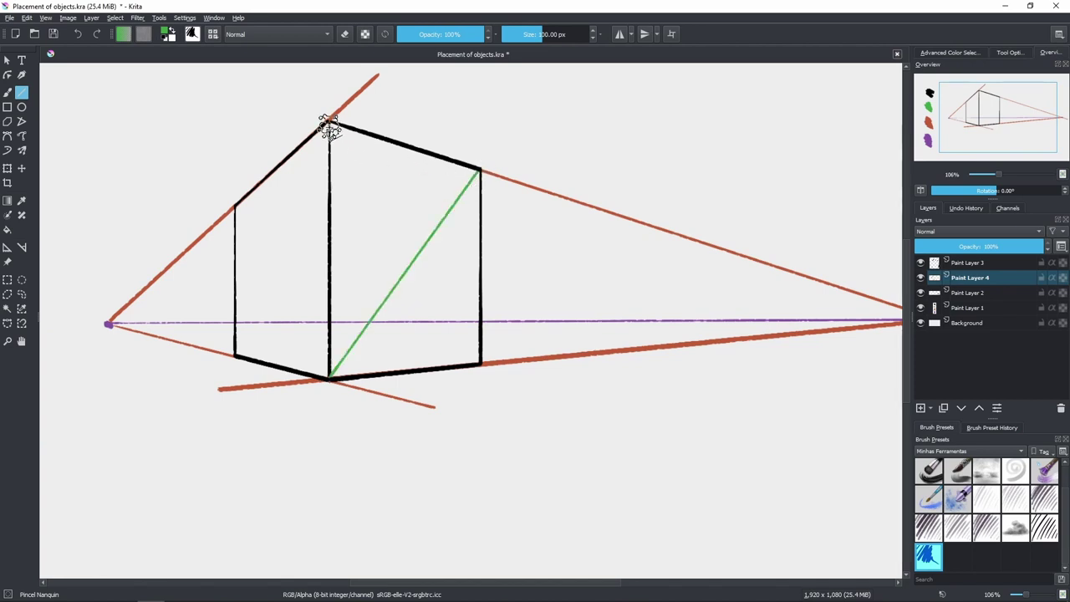
pyautogui.moveTo(328, 123); pyautogui.dragTo(479, 363)
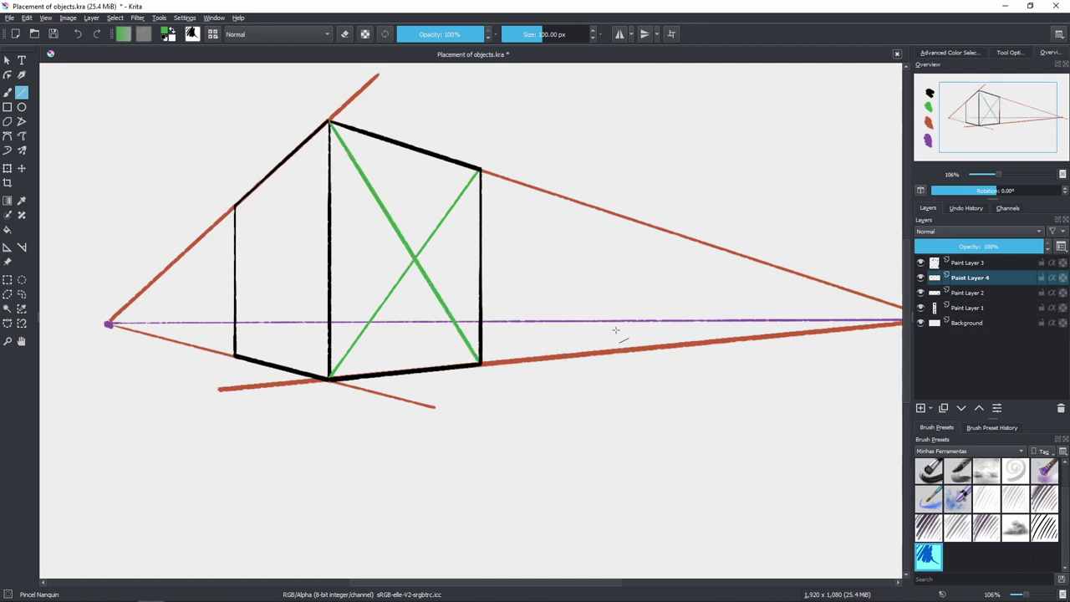
# Step: Draw green lines from the diagonals' crossing to the right vanishing point, and from the front edge's top through the far edge's midpoint past the lower line
pyautogui.scroll(-2, 616, 326)
pyautogui.moveTo(616, 315); pyautogui.dragTo(537, 354)
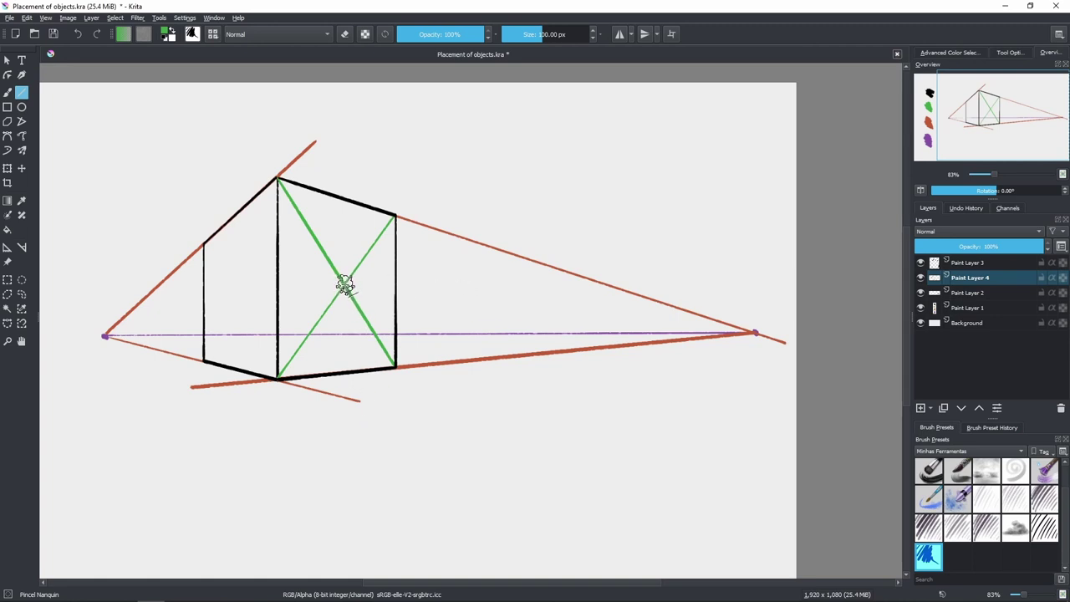
pyautogui.moveTo(343, 285); pyautogui.dragTo(823, 341)
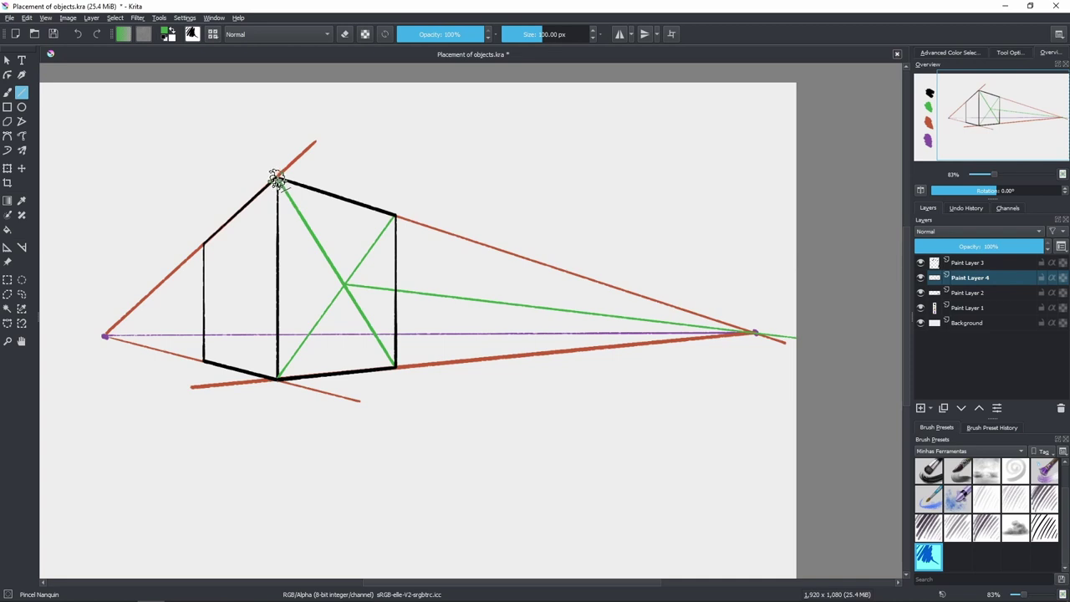
pyautogui.moveTo(278, 178)
pyautogui.mouseDown()
pyautogui.moveTo(482, 353)
pyautogui.moveTo(491, 382)
pyautogui.mouseUp()
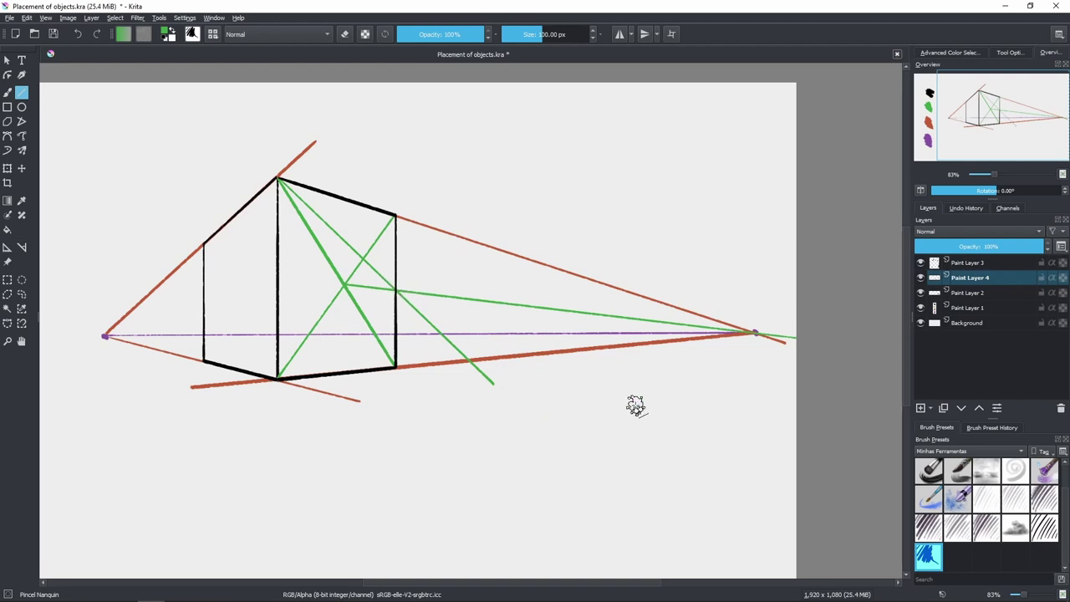
# Step: On Paint Layer 3, outline the repeated right-hand face in black, placing its vertical where the green line meets the lower orange line
pyautogui.click(936, 262)
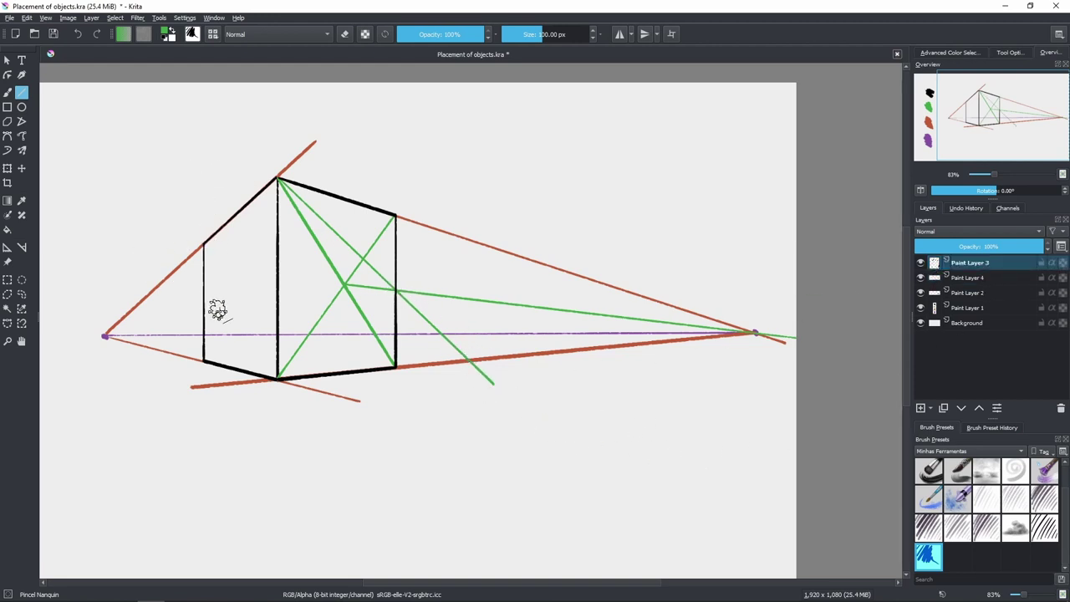
pyautogui.scroll(-1, 349, 342)
pyautogui.moveTo(350, 342); pyautogui.dragTo(428, 314)
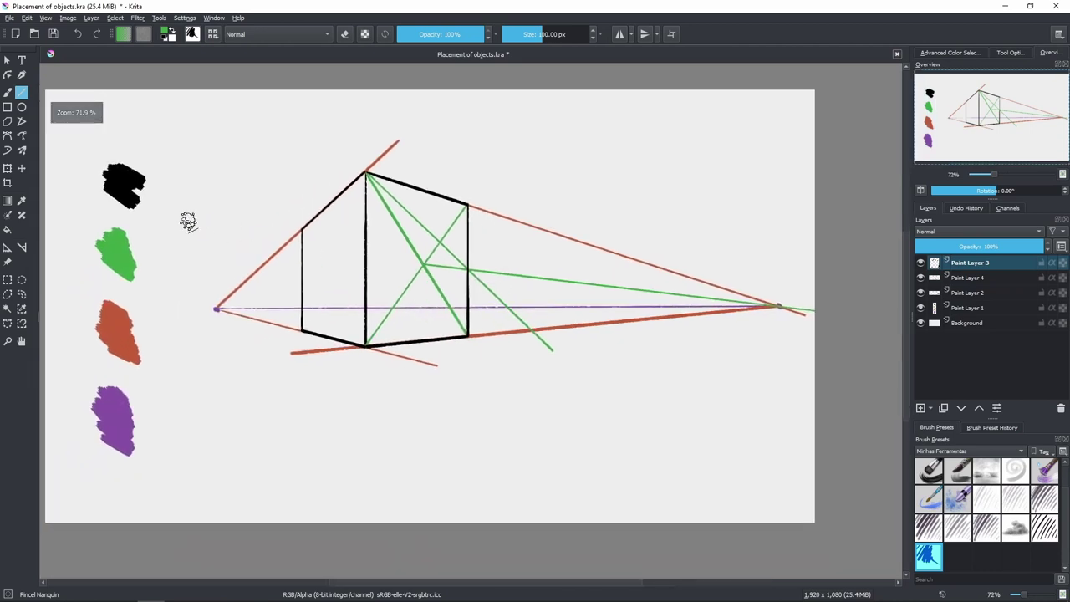
pyautogui.keyDown('ctrl'); pyautogui.click(136, 178); pyautogui.keyUp('ctrl')
pyautogui.scroll(2, 505, 302)
pyautogui.scroll(2, 505, 302)
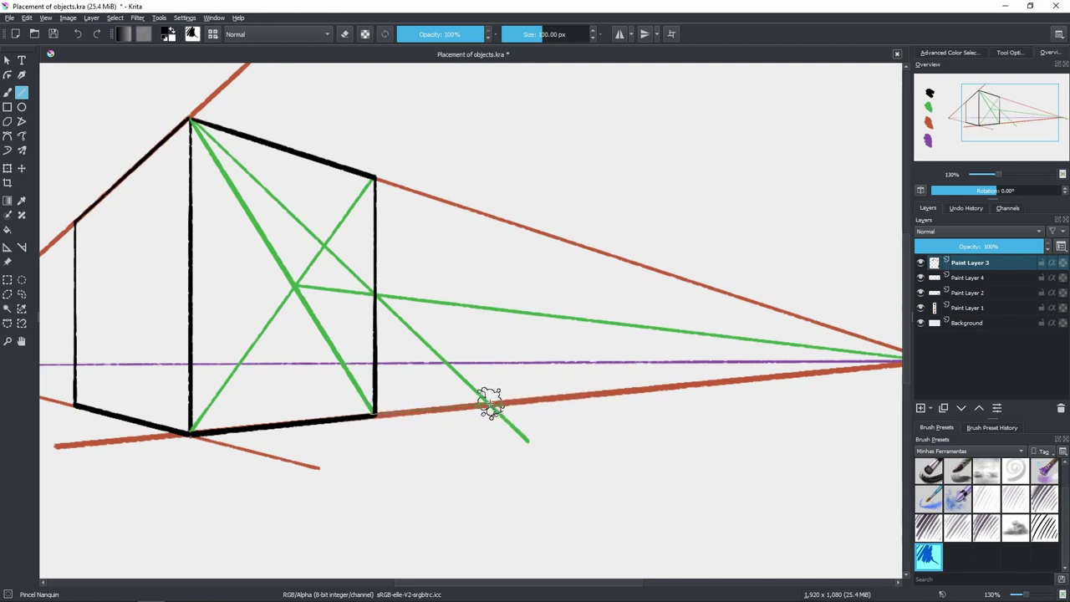
pyautogui.moveTo(489, 404); pyautogui.dragTo(492, 218)
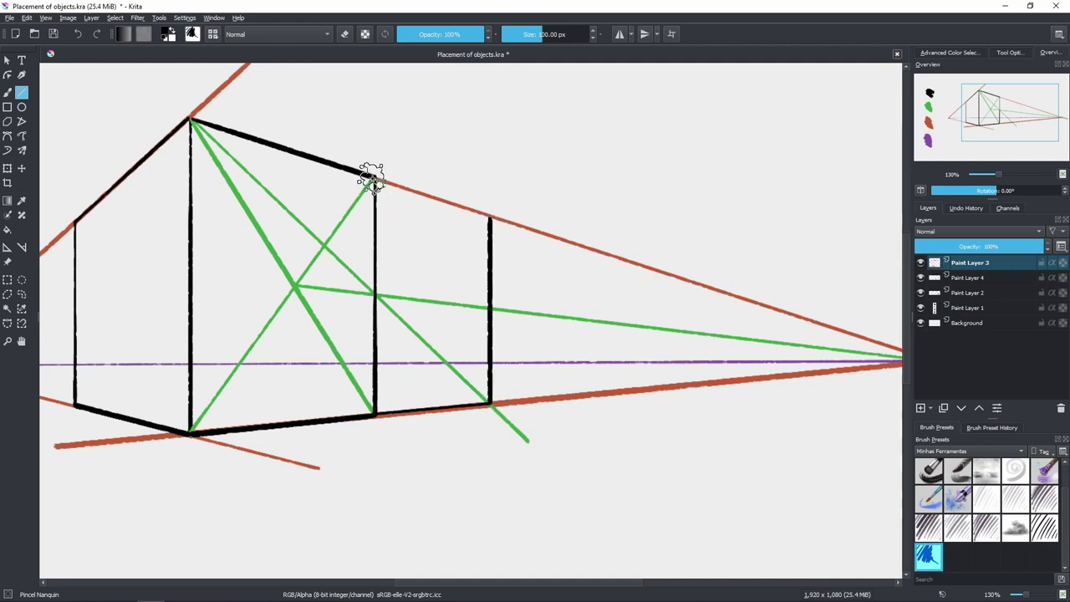
pyautogui.moveTo(370, 177); pyautogui.dragTo(485, 216)
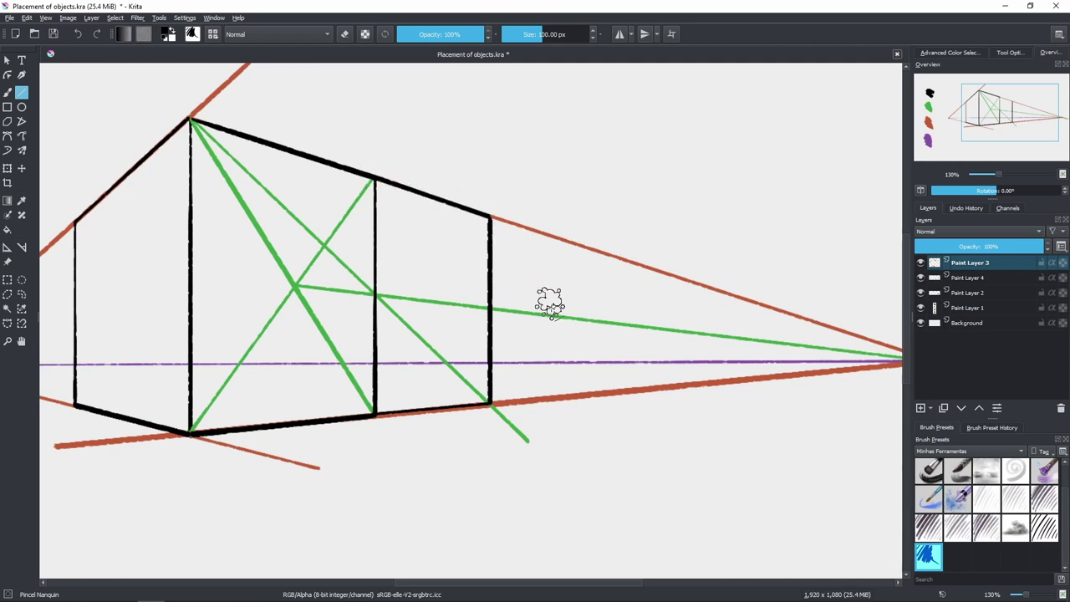
# Step: Hide and show Paint Layer 3 to check the black outline of the extended box
pyautogui.scroll(-3, 513, 234)
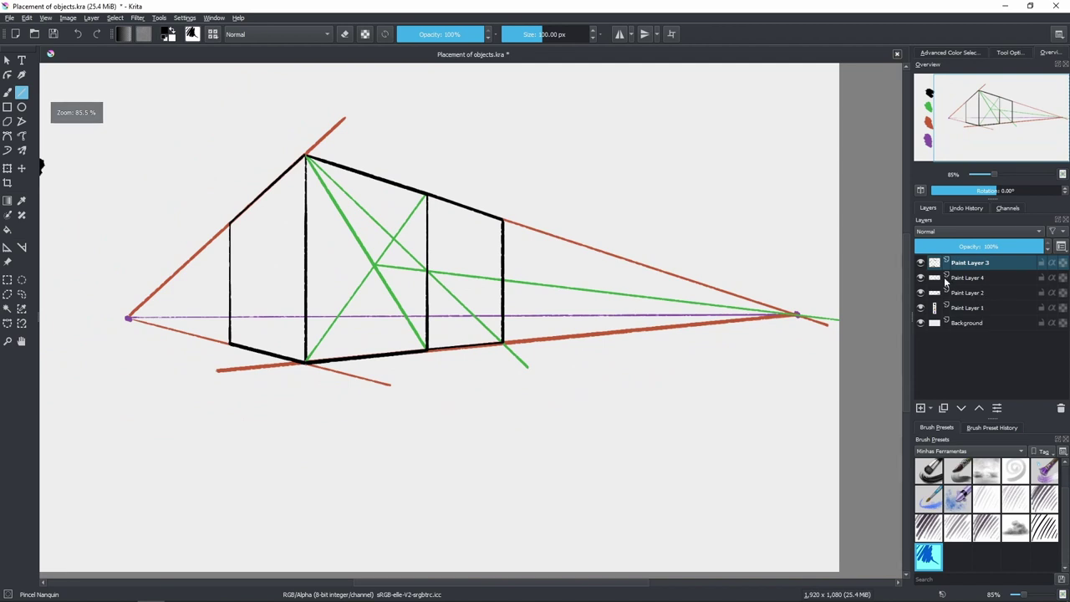
pyautogui.click(920, 264)
pyautogui.click(920, 263)
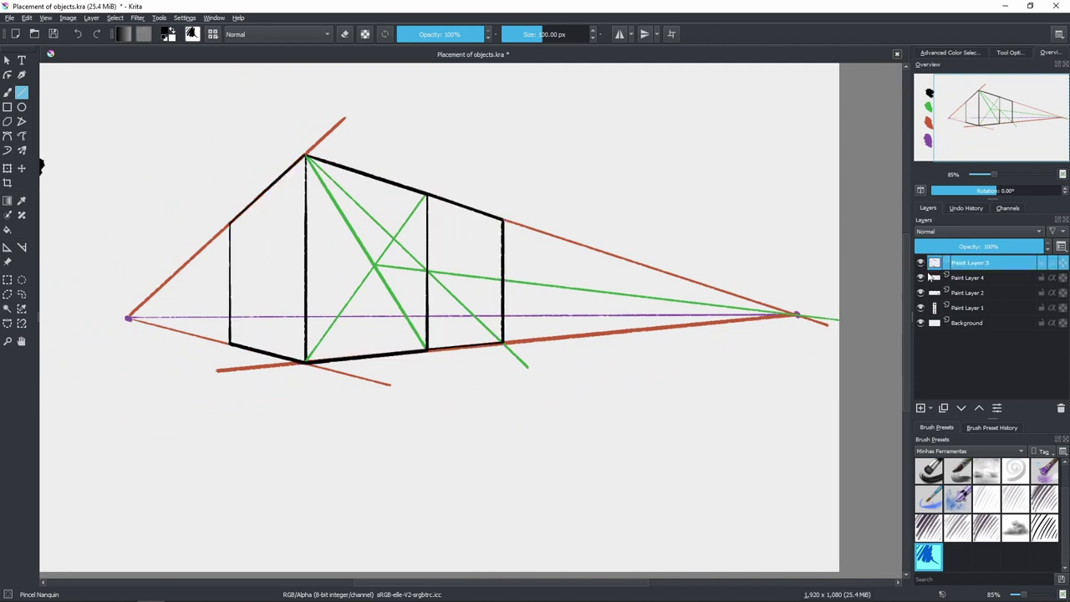
# Step: Hide Paint Layer 4 and sketch black width marks above the box's right face and its repeated face
pyautogui.click(921, 278)
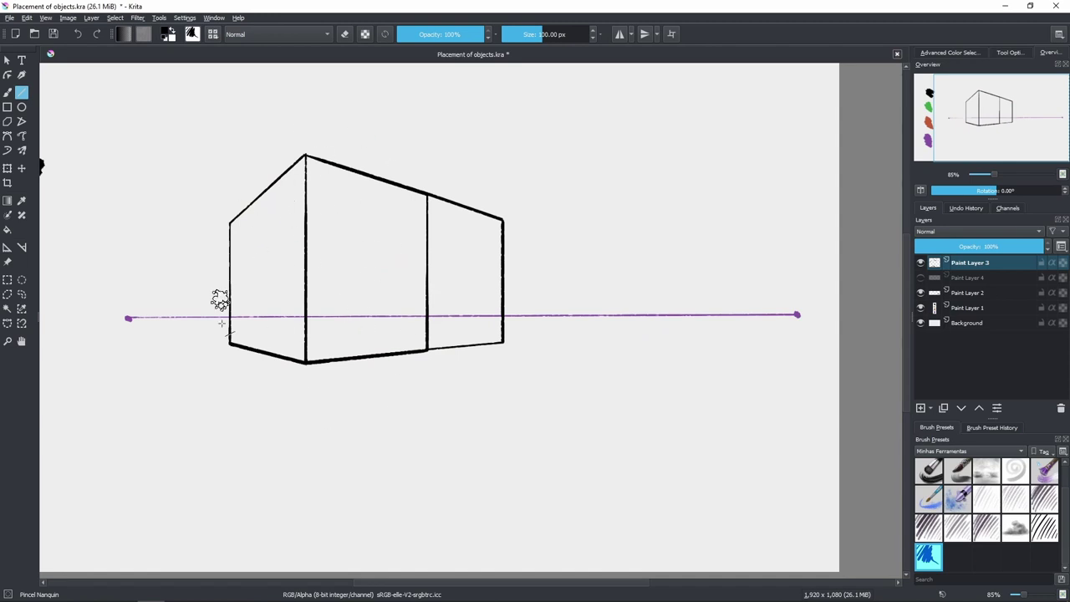
pyautogui.moveTo(467, 386); pyautogui.dragTo(501, 410)
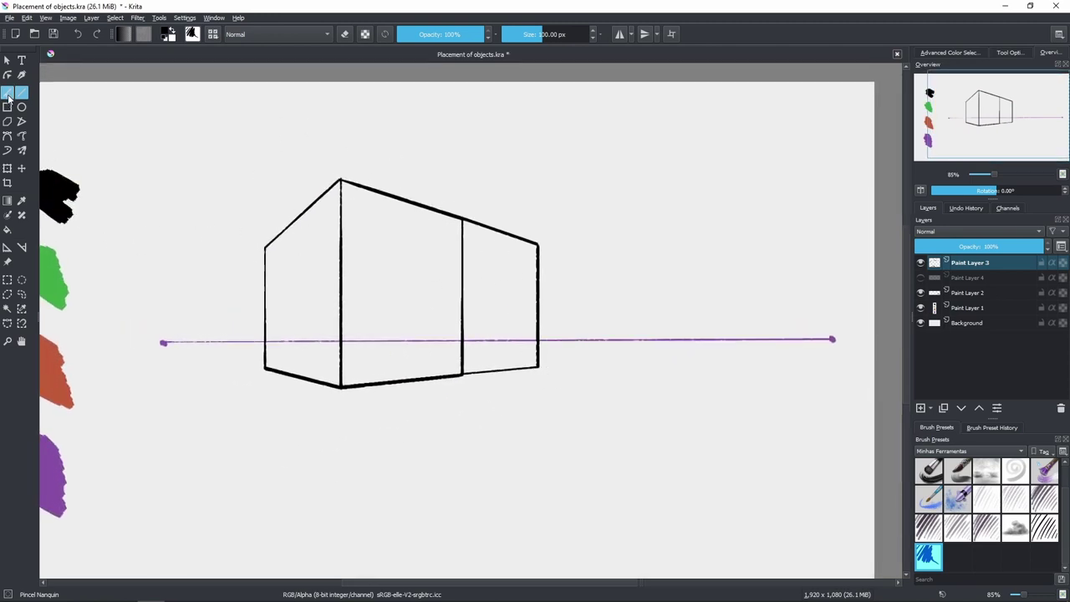
pyautogui.click(8, 94)
pyautogui.moveTo(336, 140)
pyautogui.mouseDown()
pyautogui.moveTo(344, 172)
pyautogui.moveTo(369, 157)
pyautogui.moveTo(460, 165)
pyautogui.moveTo(461, 195)
pyautogui.moveTo(525, 168)
pyautogui.mouseUp()
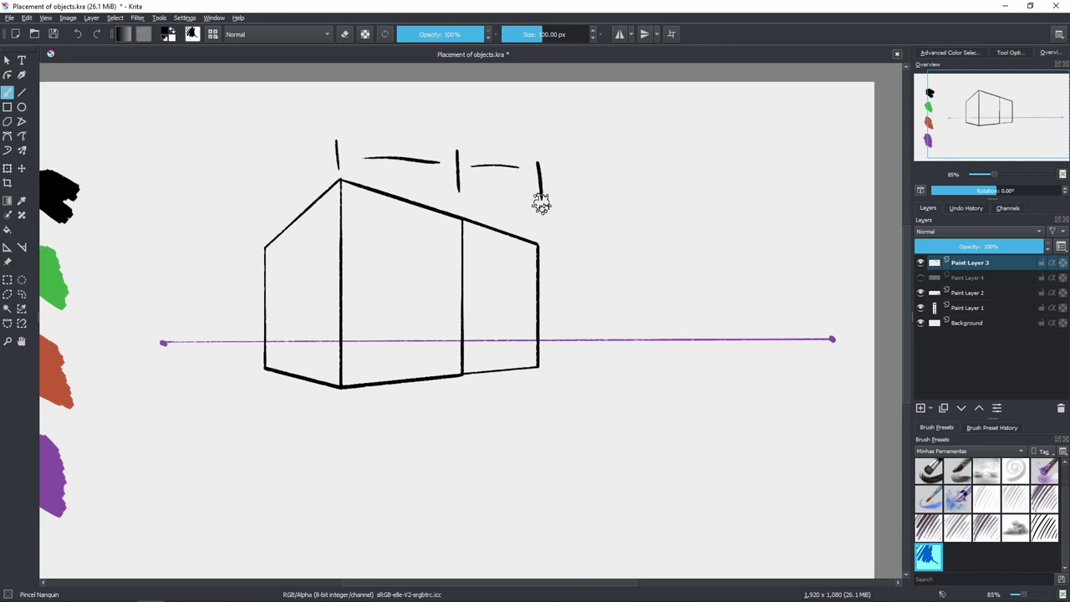
pyautogui.moveTo(335, 153); pyautogui.dragTo(502, 165)
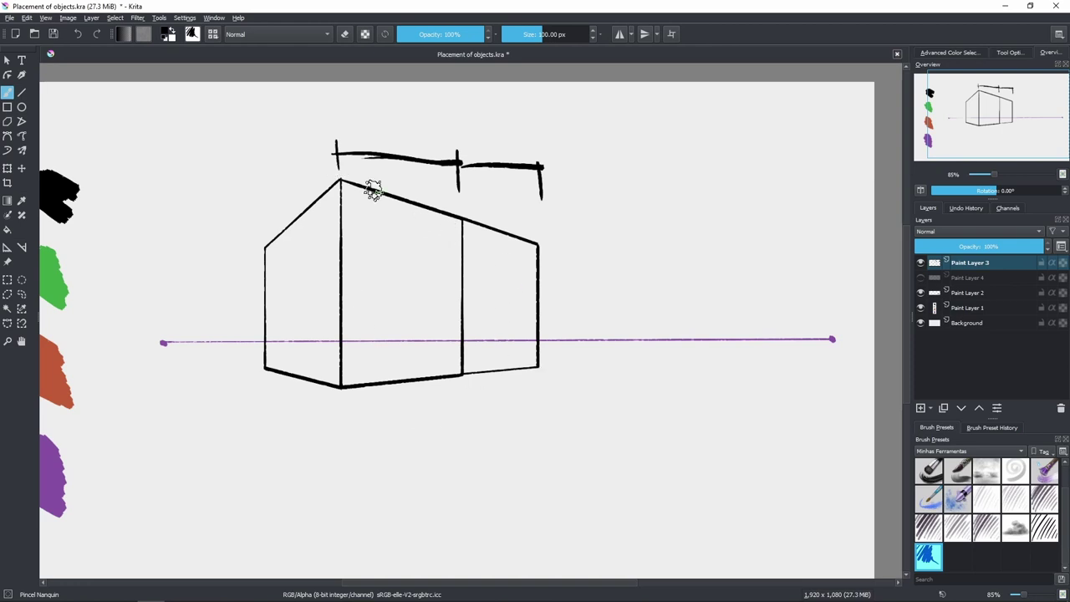
# Step: Undo the black width marks above the box and save the file
pyautogui.hotkey('ctrl', 'z')
pyautogui.hotkey('ctrl', 'z')
pyautogui.hotkey('ctrl', 'z')
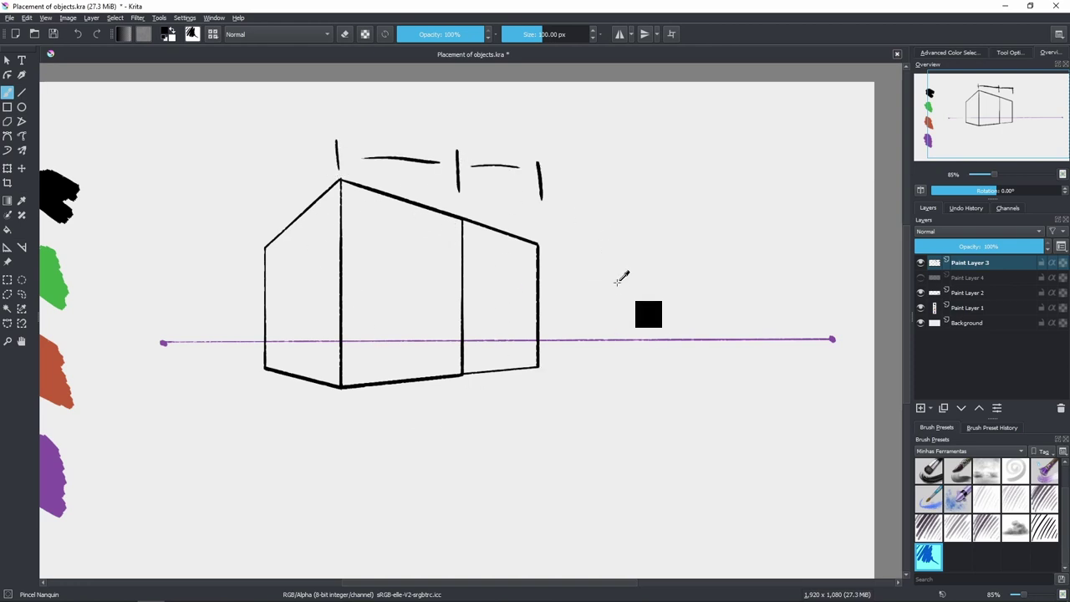
pyautogui.hotkey('ctrl', 'z')
pyautogui.hotkey('ctrl', 'z')
pyautogui.hotkey('ctrl', 'z')
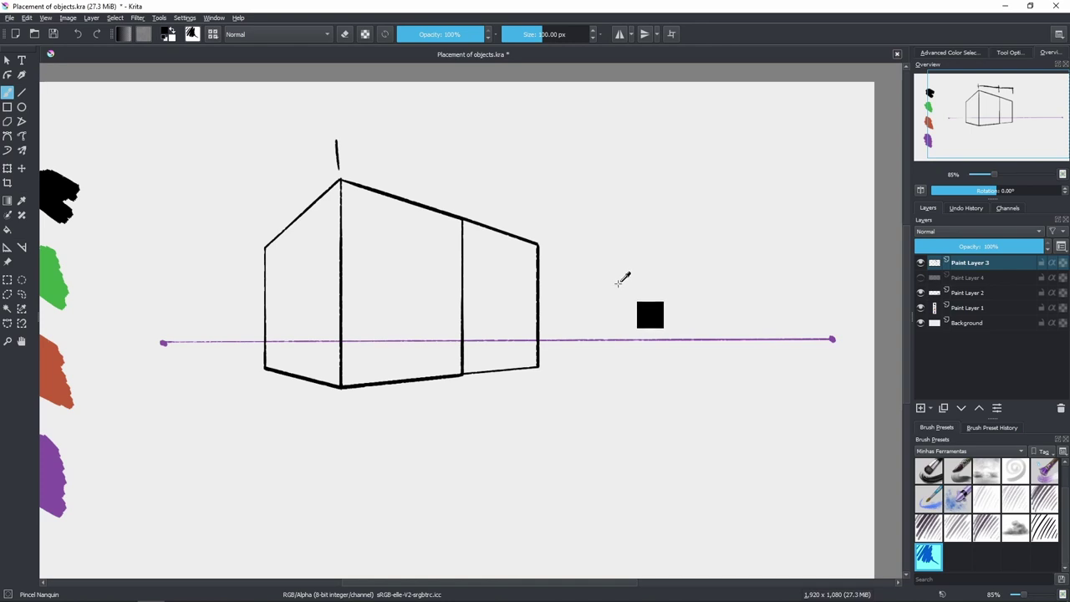
pyautogui.hotkey('ctrl', 's')
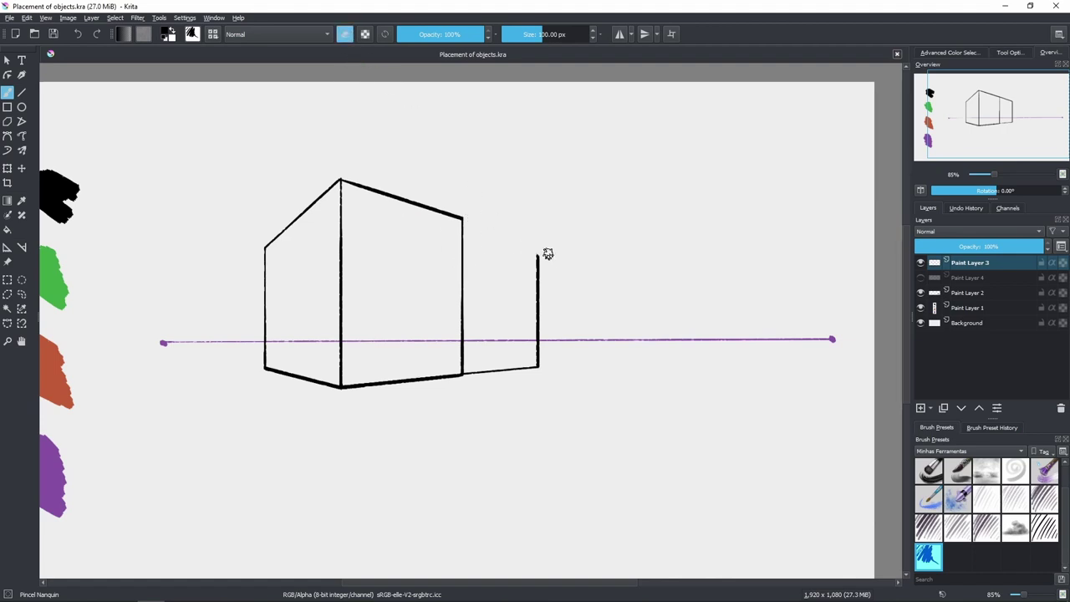
# Step: Erase the remaining outline of the repeated right-hand face on Paint Layer 3 and show Paint Layer 4 again
pyautogui.moveTo(547, 253)
pyautogui.mouseDown()
pyautogui.moveTo(537, 268)
pyautogui.moveTo(541, 403)
pyautogui.mouseUp()
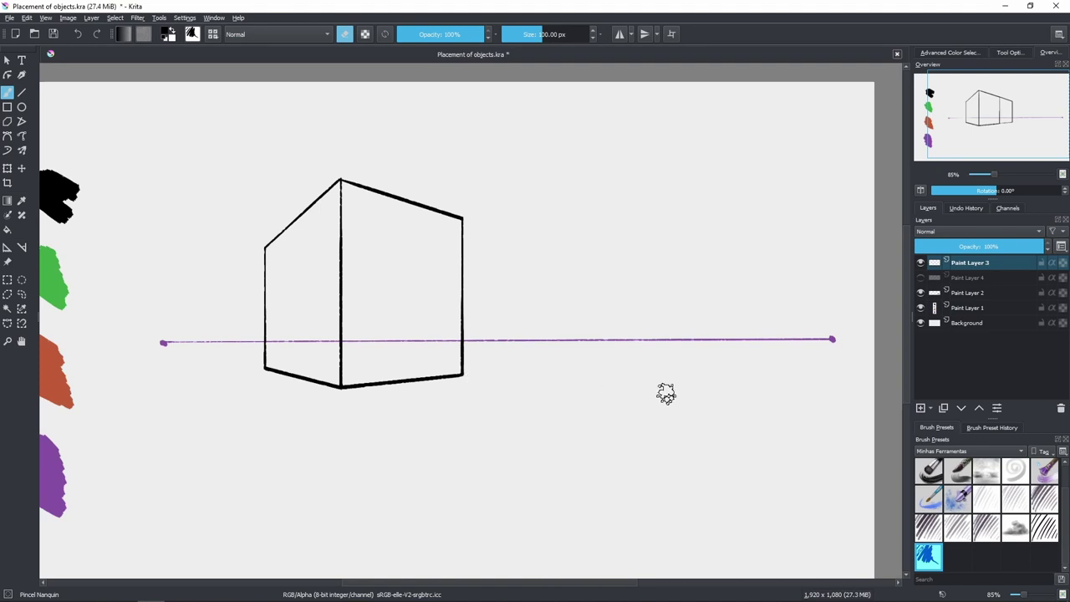
pyautogui.click(921, 277)
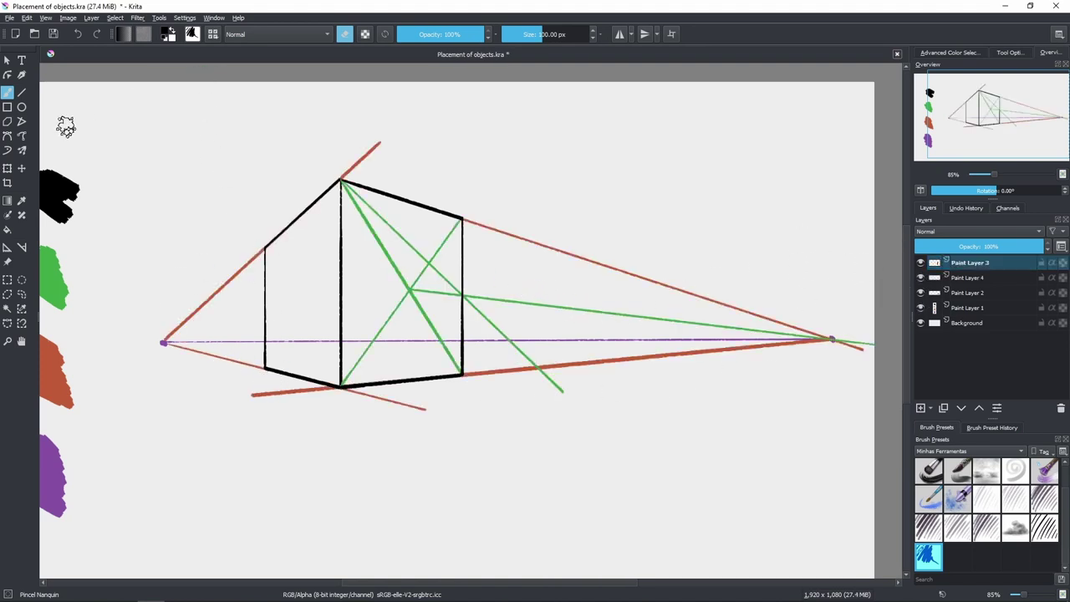
# Step: Draw a straight black vertical between the upper and lower orange lines, a short gap beyond the box's far right edge
pyautogui.click(22, 94)
pyautogui.press('e')
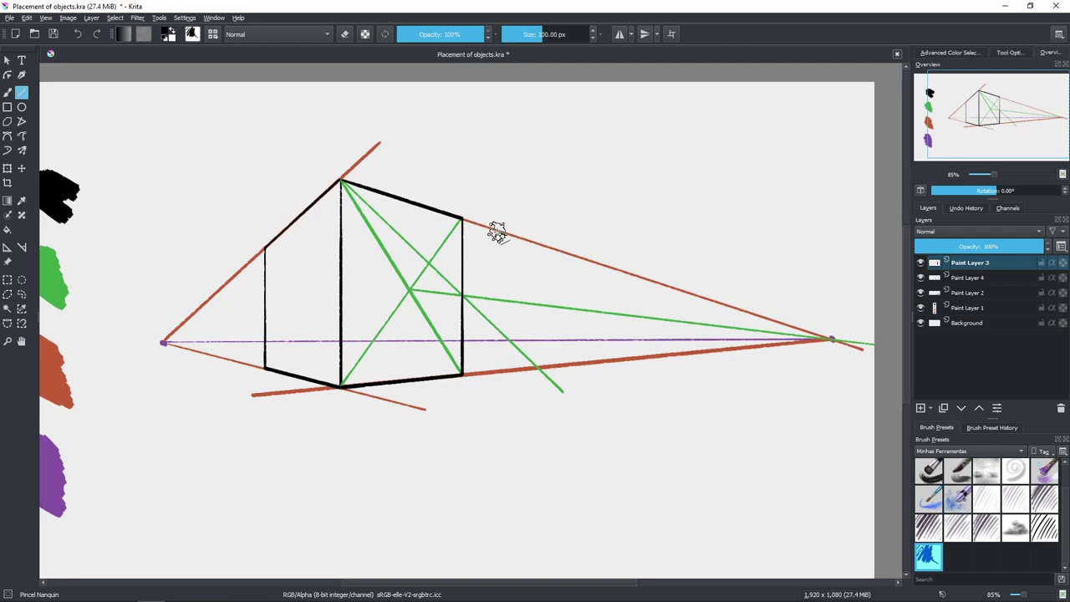
pyautogui.moveTo(497, 227); pyautogui.dragTo(498, 371)
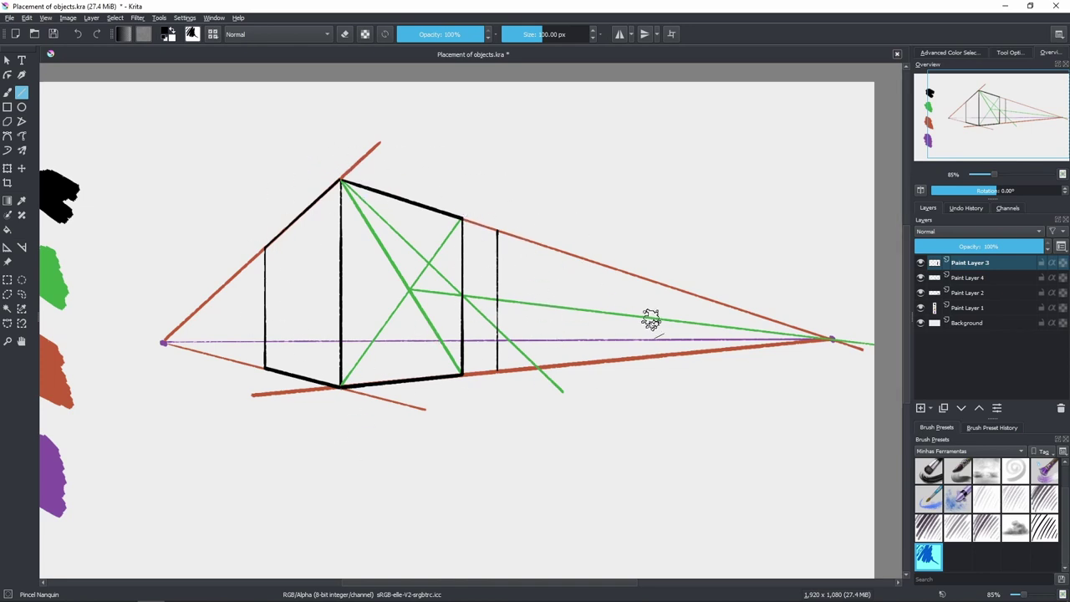
# Step: Hide Paint Layers 2, 3 and 4, add a new paint layer on top, and save the file
pyautogui.click(478, 333)
pyautogui.hotkey('ctrl', 'z')
pyautogui.moveTo(479, 333)
pyautogui.mouseDown()
pyautogui.moveTo(463, 334)
pyautogui.moveTo(524, 320)
pyautogui.moveTo(549, 346)
pyautogui.moveTo(521, 357)
pyautogui.moveTo(513, 339)
pyautogui.moveTo(535, 351)
pyautogui.moveTo(524, 357)
pyautogui.mouseUp()
pyautogui.moveTo(922, 293); pyautogui.dragTo(920, 264)
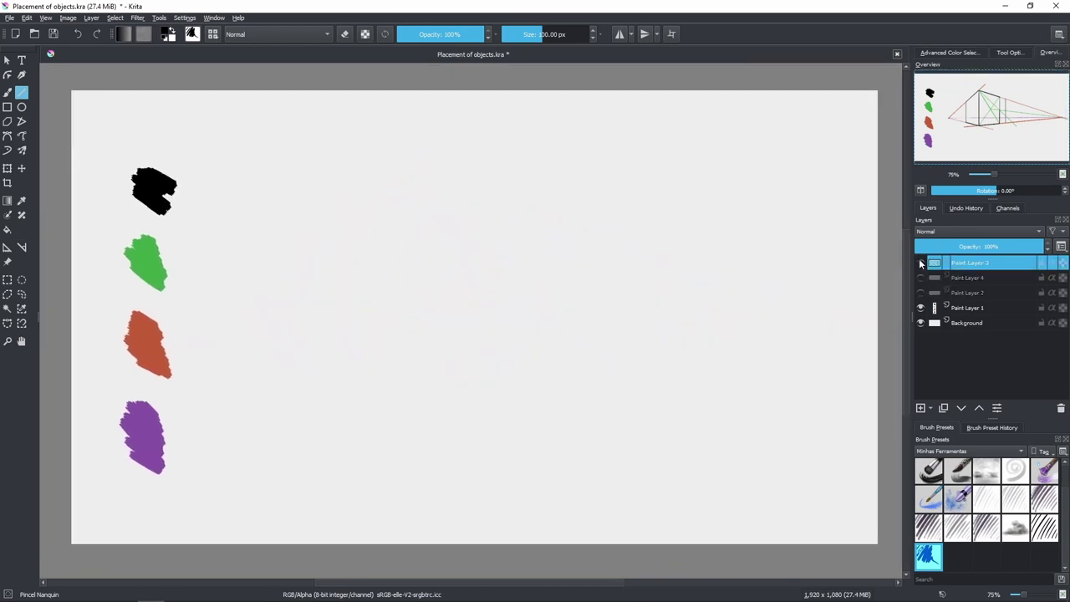
pyautogui.click(921, 407)
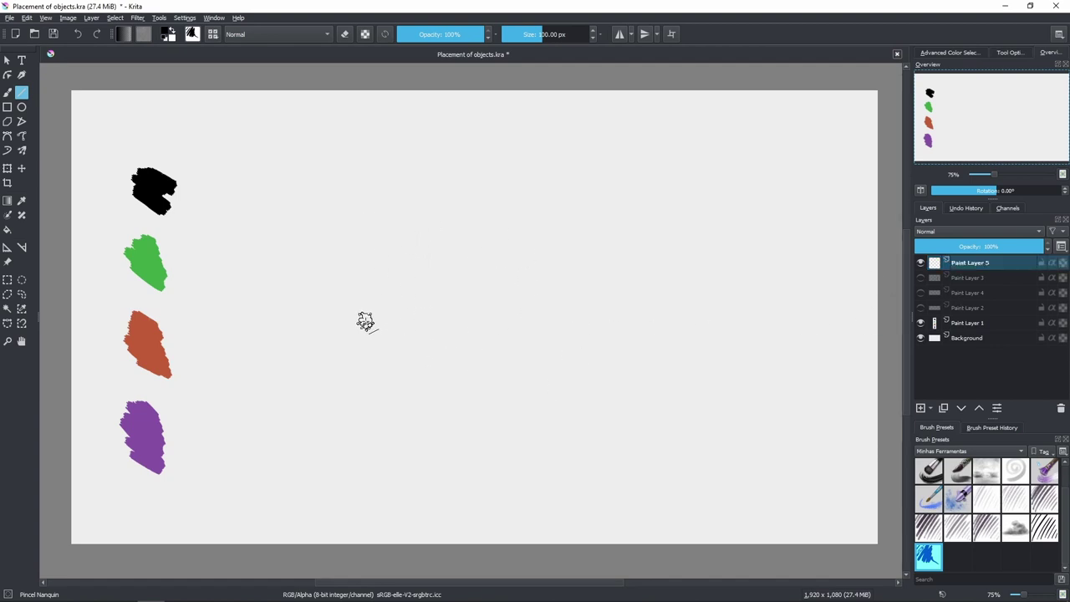
pyautogui.moveTo(178, 210); pyautogui.dragTo(220, 219)
pyautogui.hotkey('ctrl', 'z')
pyautogui.hotkey('ctrl', 's')
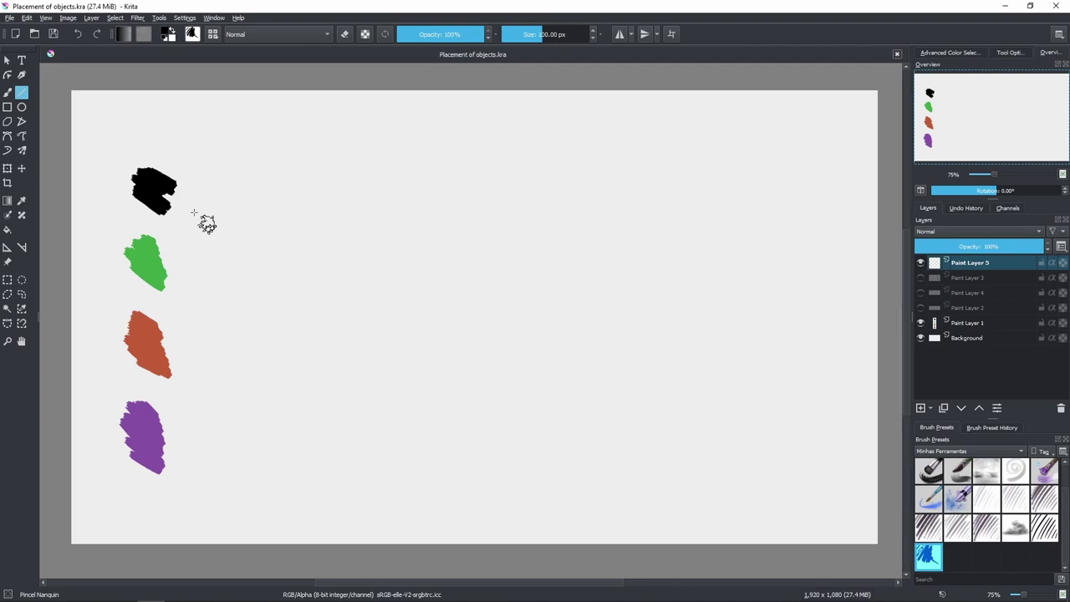
# Step: Draw a black freehand rectangle near the middle of the canvas on Paint Layer 5, redoing its top edge until it fits
pyautogui.click(151, 184)
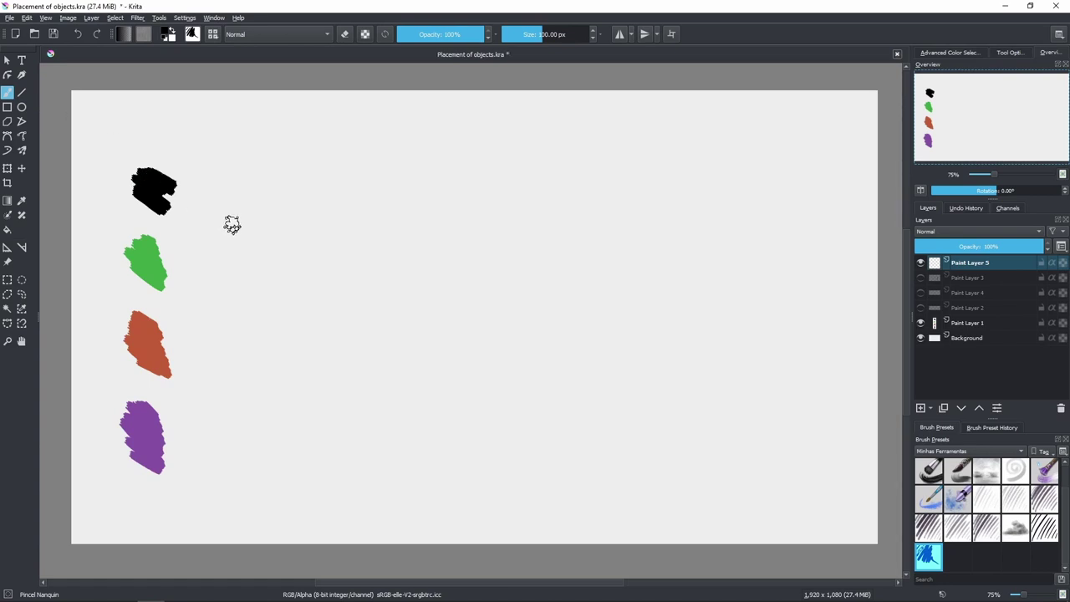
pyautogui.hotkey('ctrl', 'z')
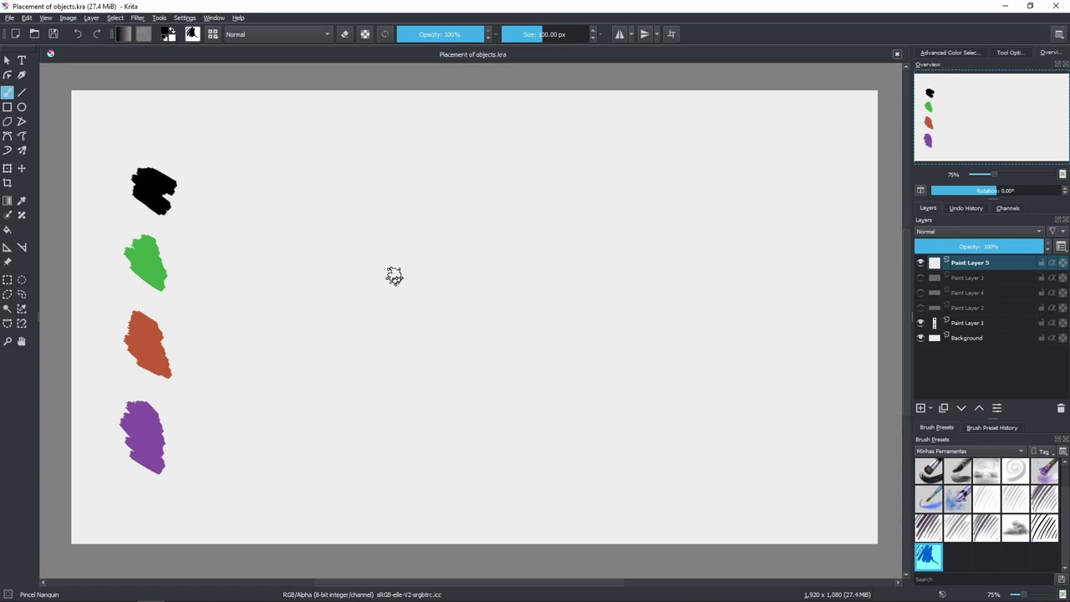
pyautogui.moveTo(373, 235)
pyautogui.mouseDown()
pyautogui.moveTo(375, 321)
pyautogui.moveTo(477, 317)
pyautogui.mouseUp()
pyautogui.moveTo(469, 241); pyautogui.dragTo(472, 318)
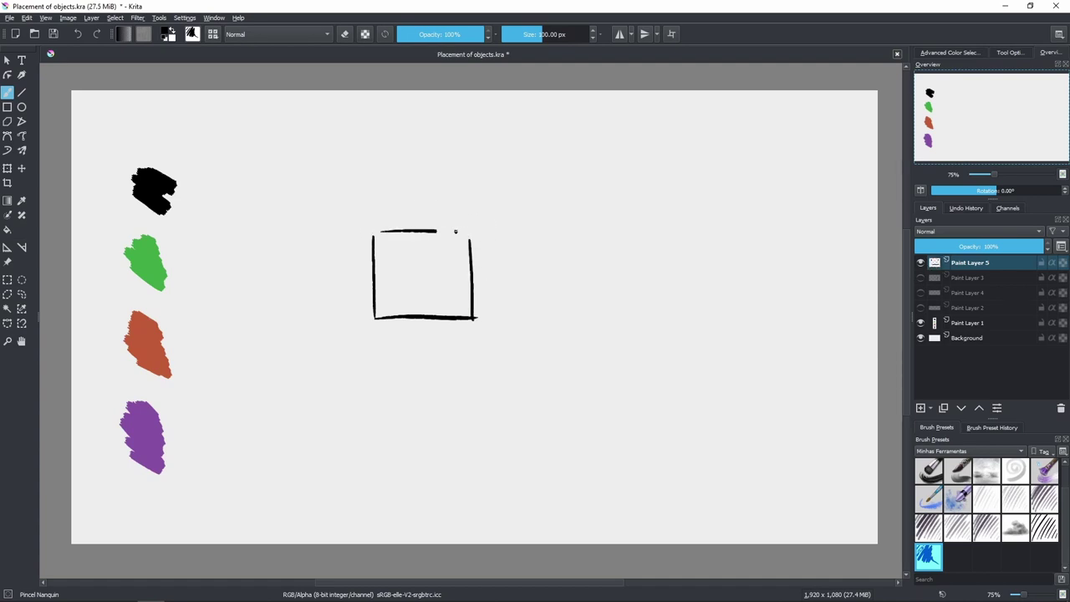
pyautogui.hotkey('ctrl', 'z')
pyautogui.moveTo(373, 231); pyautogui.dragTo(474, 233)
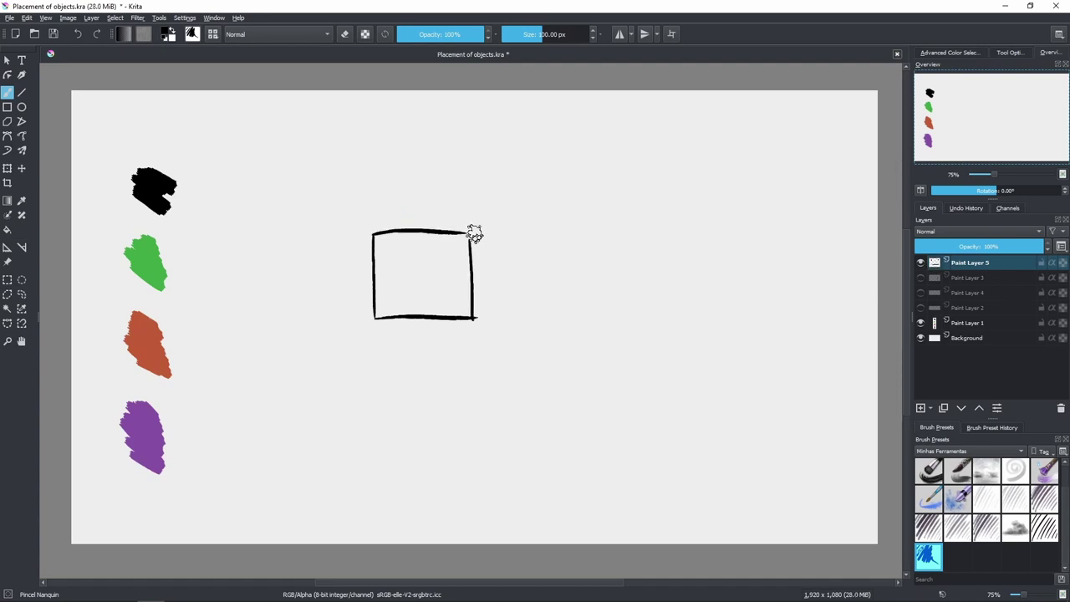
pyautogui.hotkey('ctrl', 'z')
pyautogui.moveTo(374, 231); pyautogui.dragTo(468, 234)
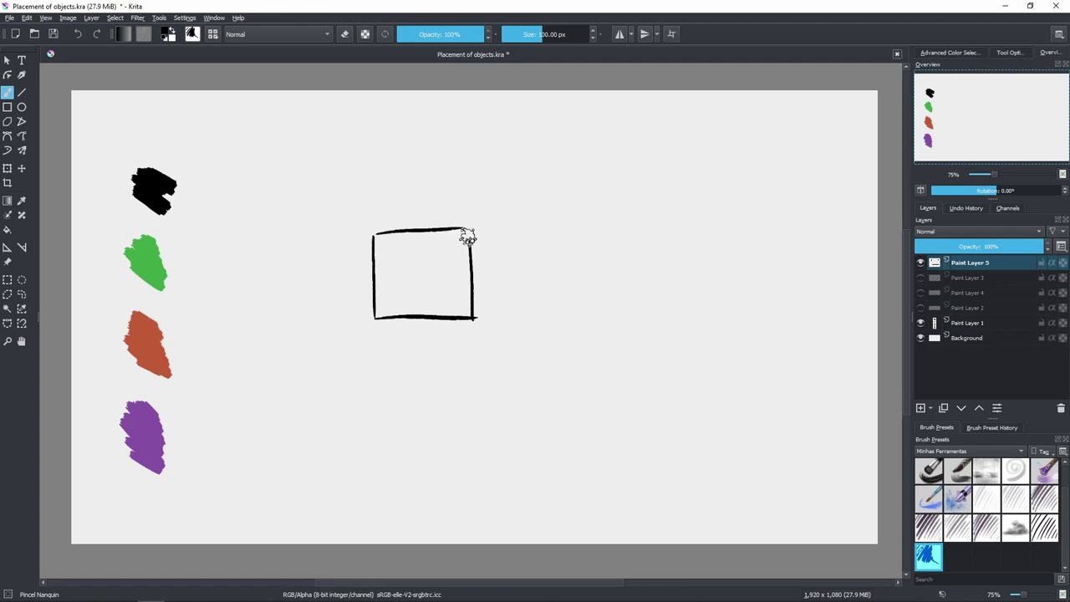
pyautogui.hotkey('ctrl', 'z')
pyautogui.moveTo(373, 232); pyautogui.dragTo(476, 235)
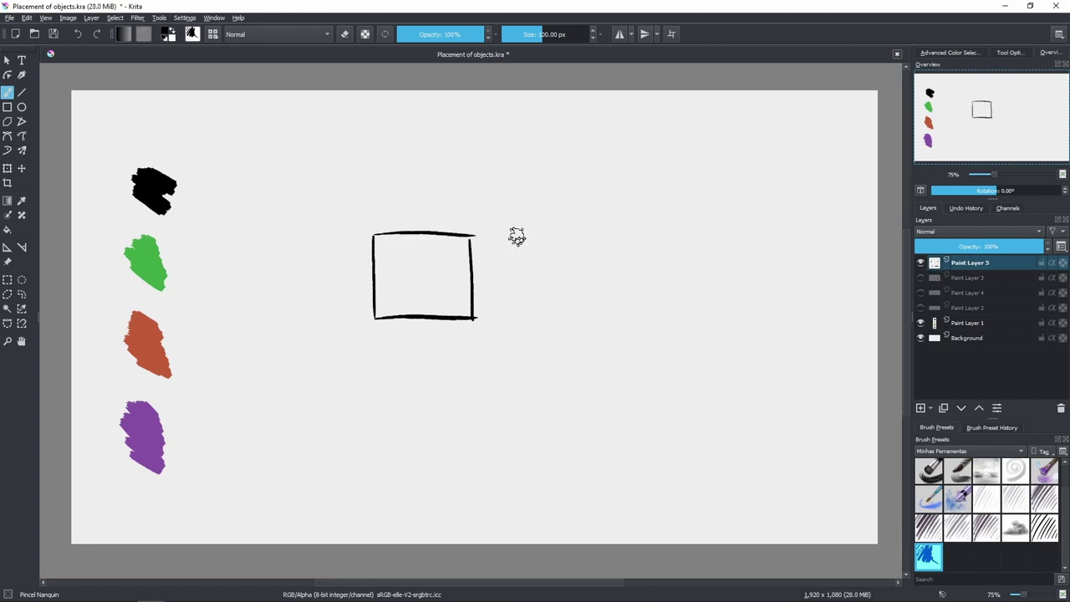
# Step: Try several black vertical strokes to the right of the rectangle and undo them
pyautogui.moveTo(517, 236); pyautogui.dragTo(537, 318)
pyautogui.hotkey('ctrl', 'z')
pyautogui.moveTo(518, 238); pyautogui.dragTo(519, 313)
pyautogui.hotkey('ctrl', 'z')
pyautogui.moveTo(518, 238); pyautogui.dragTo(523, 311)
pyautogui.hotkey('ctrl', 'z')
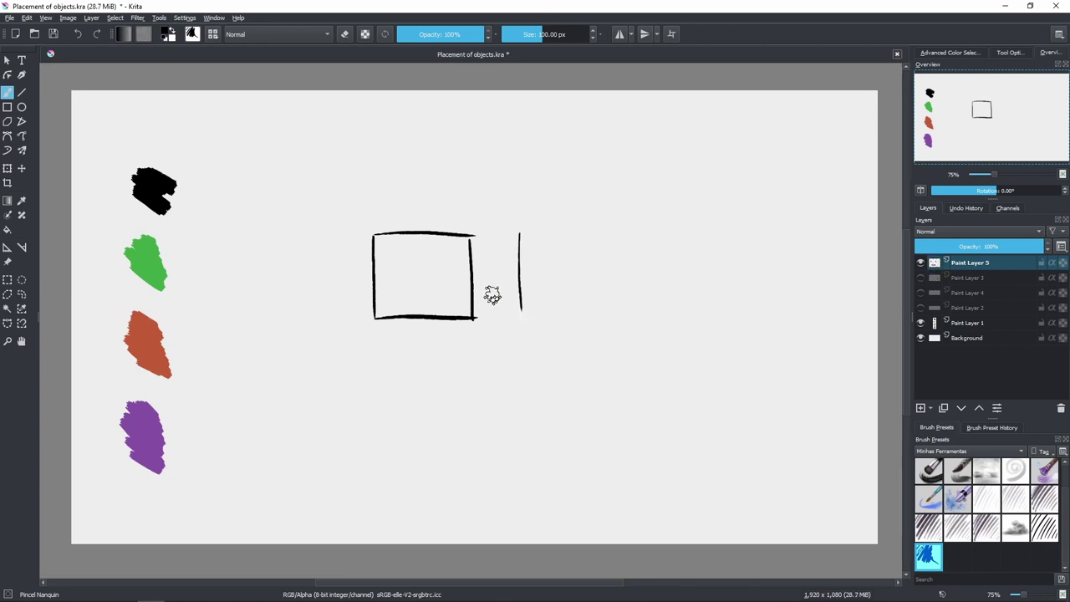
pyautogui.hotkey('ctrl', 'z')
# Step: Sketch a second rectangle sharing the first one's right edge, emphasise the shared edge, and undo these strokes
pyautogui.moveTo(471, 235); pyautogui.dragTo(560, 243)
pyautogui.moveTo(474, 317); pyautogui.dragTo(578, 312)
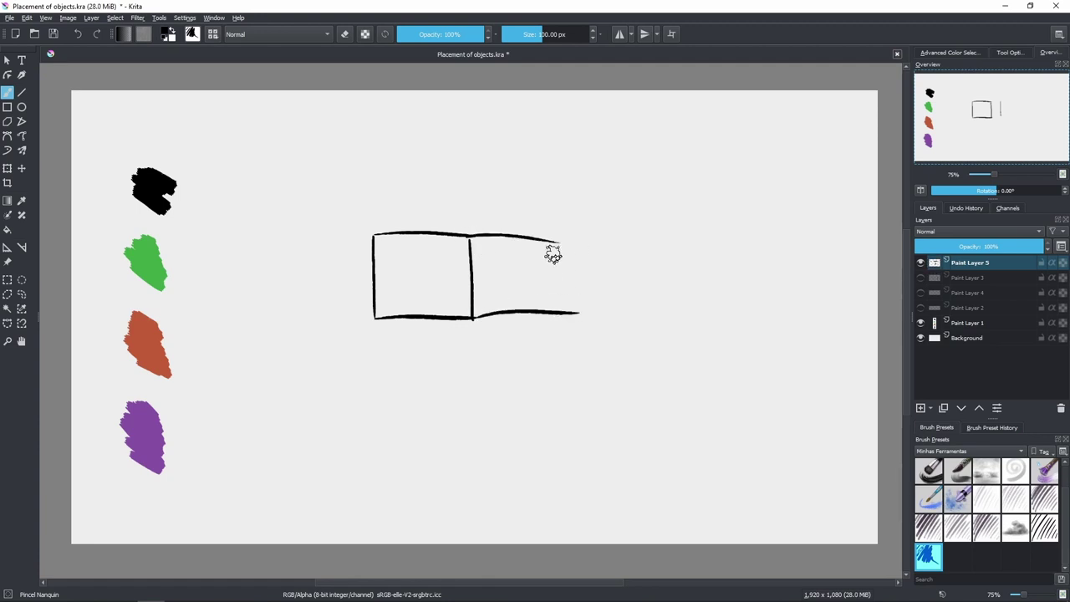
pyautogui.moveTo(557, 242); pyautogui.dragTo(560, 312)
pyautogui.moveTo(471, 191); pyautogui.dragTo(474, 354)
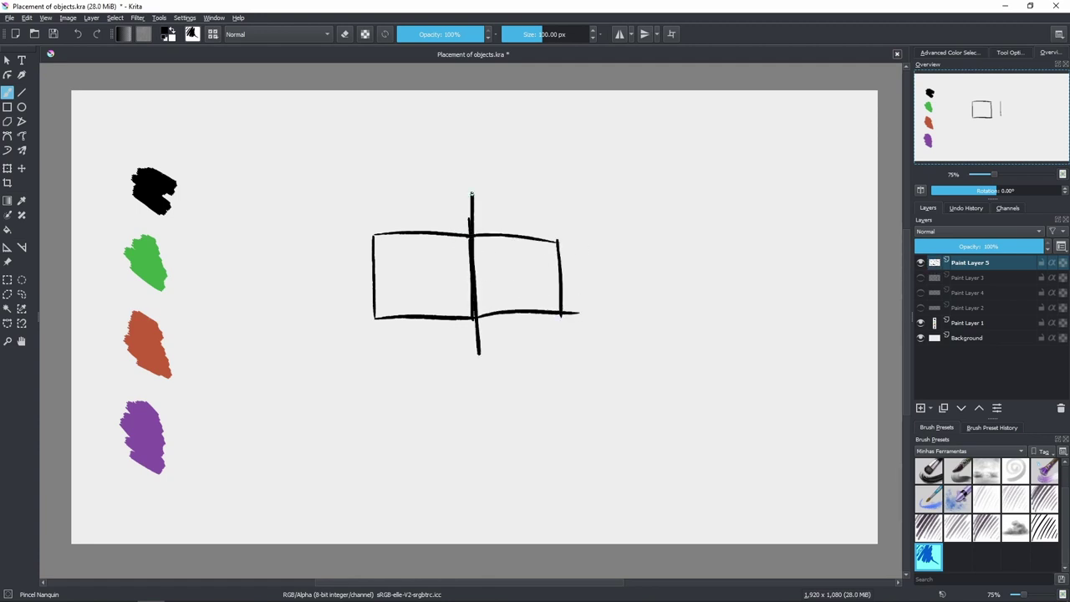
pyautogui.hotkey('ctrl', 'z')
pyautogui.hotkey('ctrl', 'z')
pyautogui.hotkey('ctrl', 'z')
pyautogui.hotkey('ctrl', 'z')
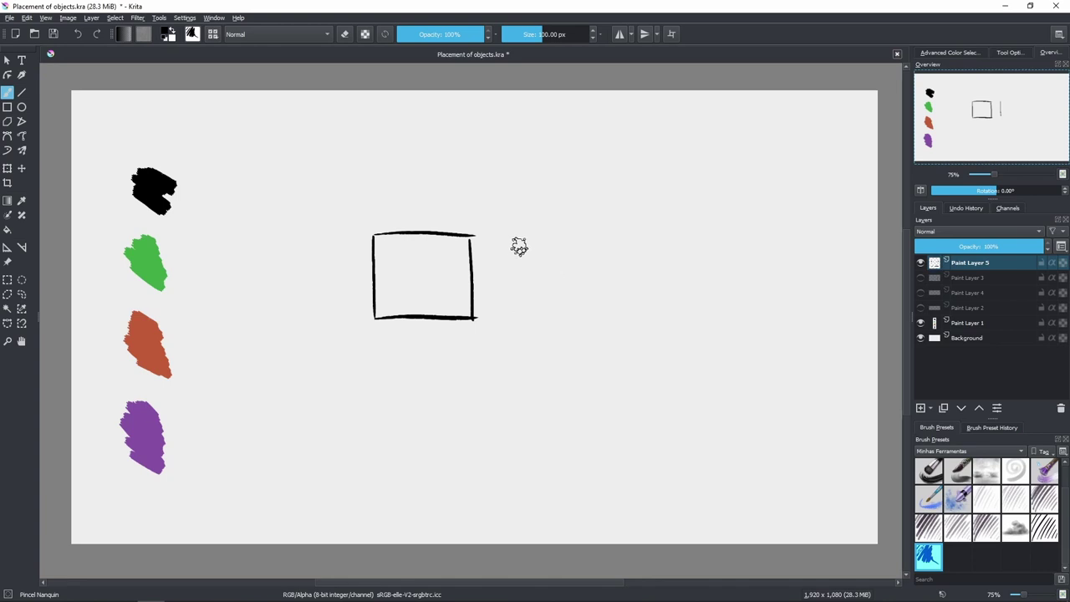
# Step: Draw a black vertical stroke a short gap to the right of the rectangle, redoing it until it fits
pyautogui.moveTo(519, 233); pyautogui.dragTo(521, 308)
pyautogui.hotkey('ctrl', 'z')
pyautogui.moveTo(516, 238); pyautogui.dragTo(518, 320)
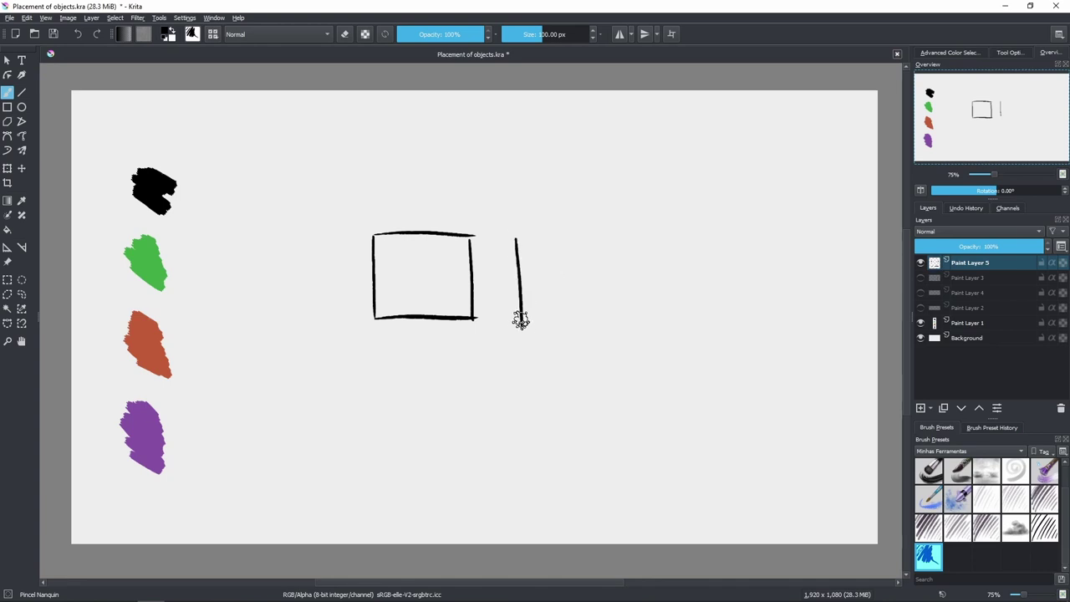
pyautogui.hotkey('ctrl', 'z')
pyautogui.moveTo(513, 242); pyautogui.dragTo(519, 331)
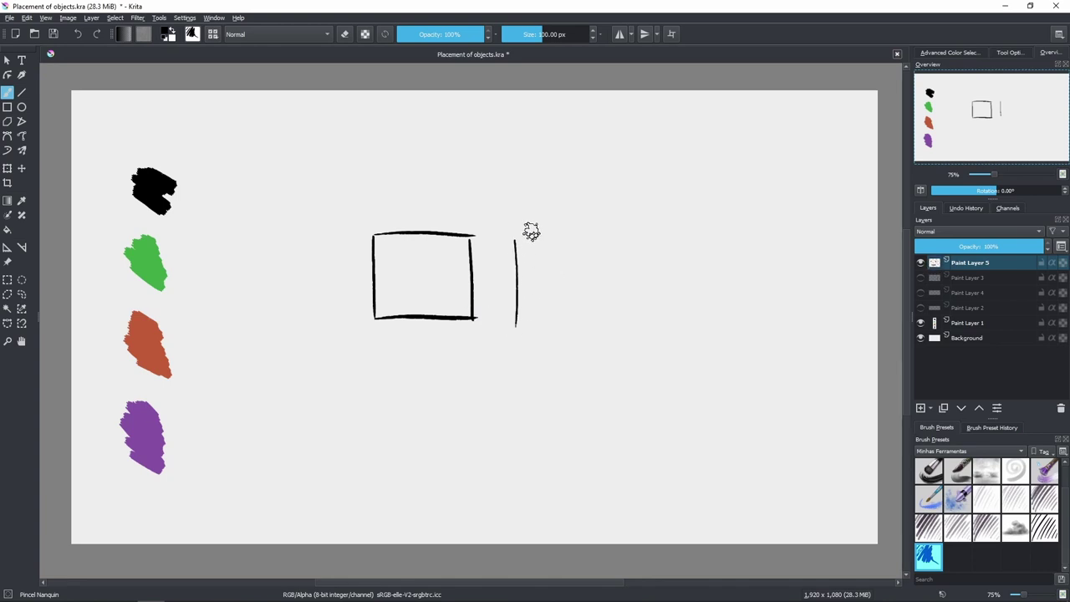
pyautogui.hotkey('ctrl', 'z')
pyautogui.moveTo(513, 249)
pyautogui.mouseDown()
pyautogui.moveTo(515, 324)
pyautogui.moveTo(560, 315)
pyautogui.mouseUp()
# Step: Try extending the rectangle to the vertical stroke and halving it with a centre line, and undo these lines
pyautogui.moveTo(470, 237); pyautogui.dragTo(530, 240)
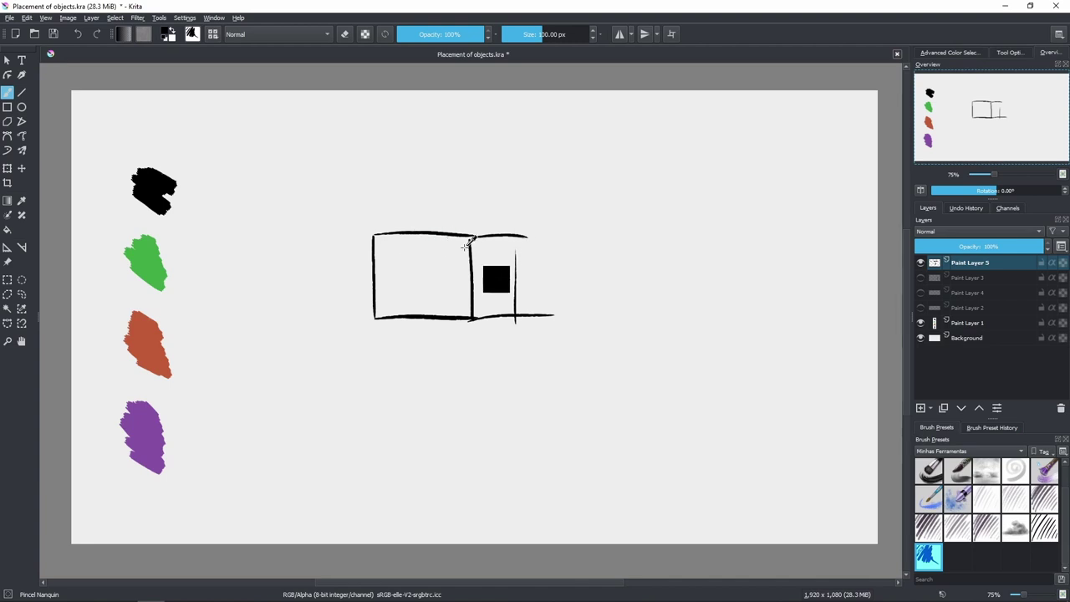
pyautogui.hotkey('ctrl', 'z')
pyautogui.moveTo(421, 231); pyautogui.dragTo(423, 306)
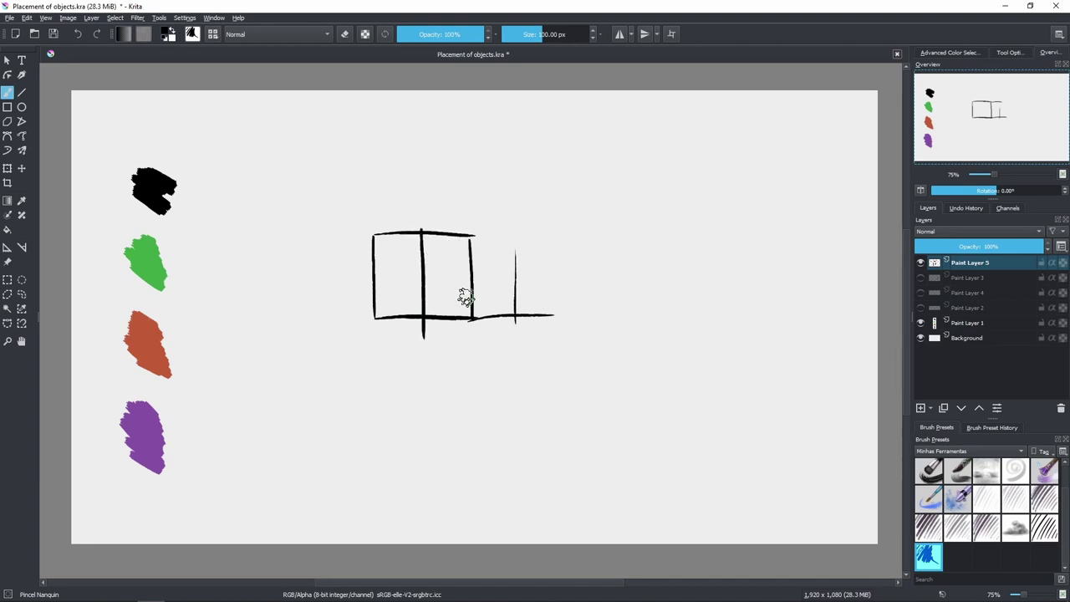
pyautogui.hotkey('ctrl', 'z')
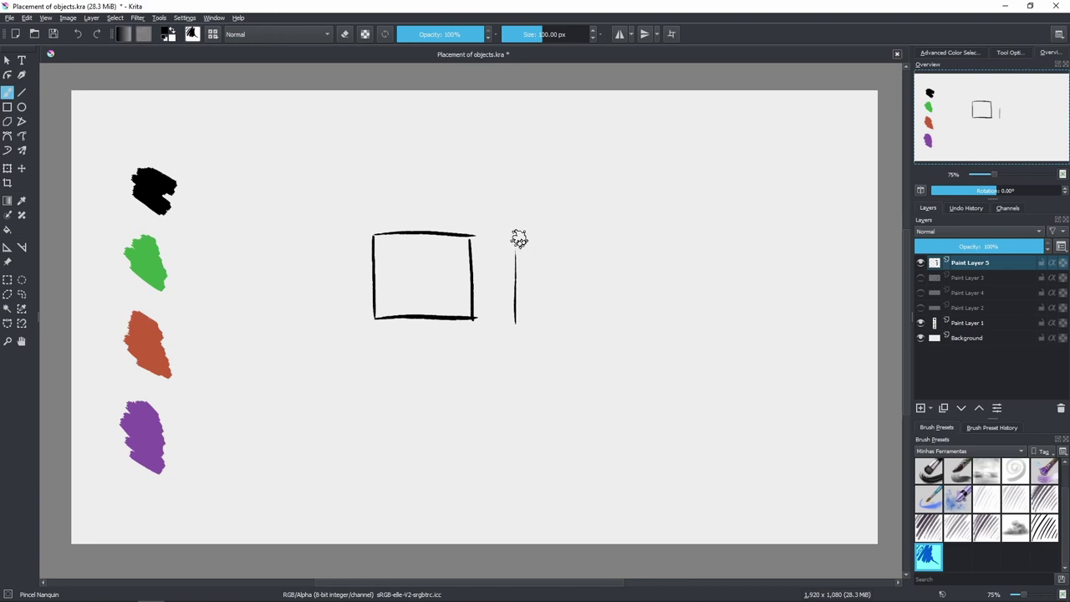
# Step: Sketch a second black rectangle from the separate vertical, mark the gap between both rectangles underneath, and undo these strokes
pyautogui.moveTo(514, 232); pyautogui.dragTo(625, 236)
pyautogui.moveTo(518, 311); pyautogui.dragTo(620, 306)
pyautogui.moveTo(603, 230); pyautogui.dragTo(606, 312)
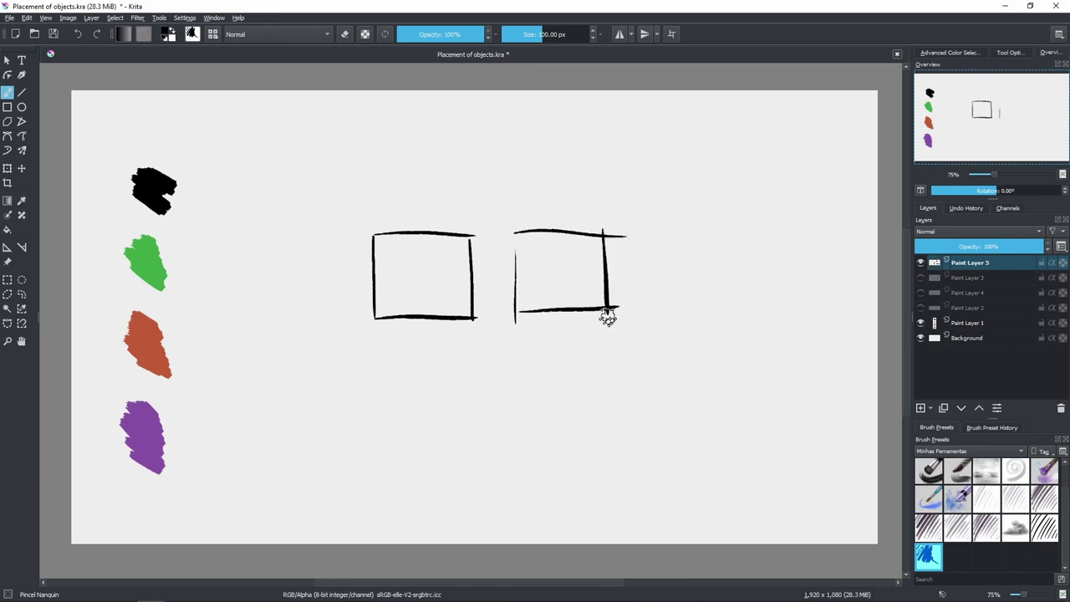
pyautogui.moveTo(512, 316); pyautogui.dragTo(473, 331)
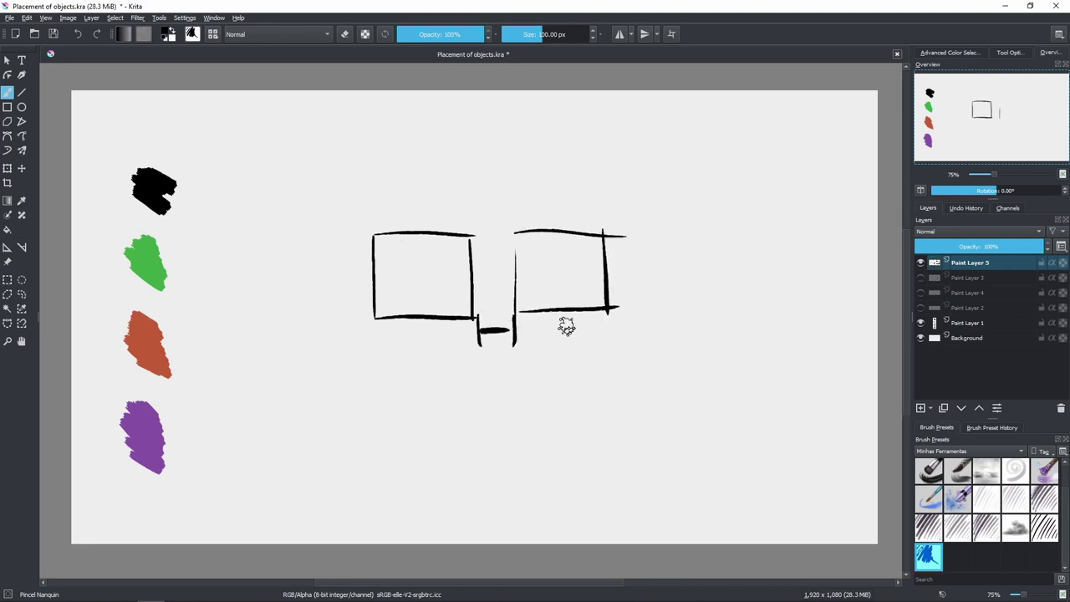
pyautogui.hotkey('ctrl', 'z')
pyautogui.hotkey('ctrl', 'z')
pyautogui.hotkey('ctrl', 'z')
pyautogui.hotkey('ctrl', 'z')
pyautogui.hotkey('ctrl', 'z')
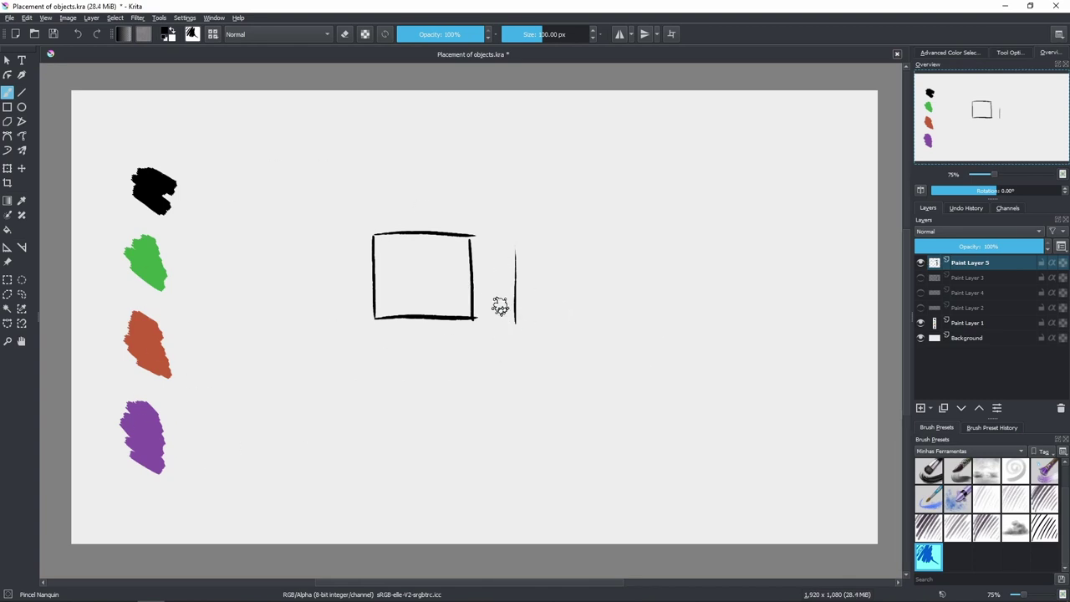
# Step: Add a new paint layer and outline the gap between the rectangle and the separate vertical in purple
pyautogui.click(921, 408)
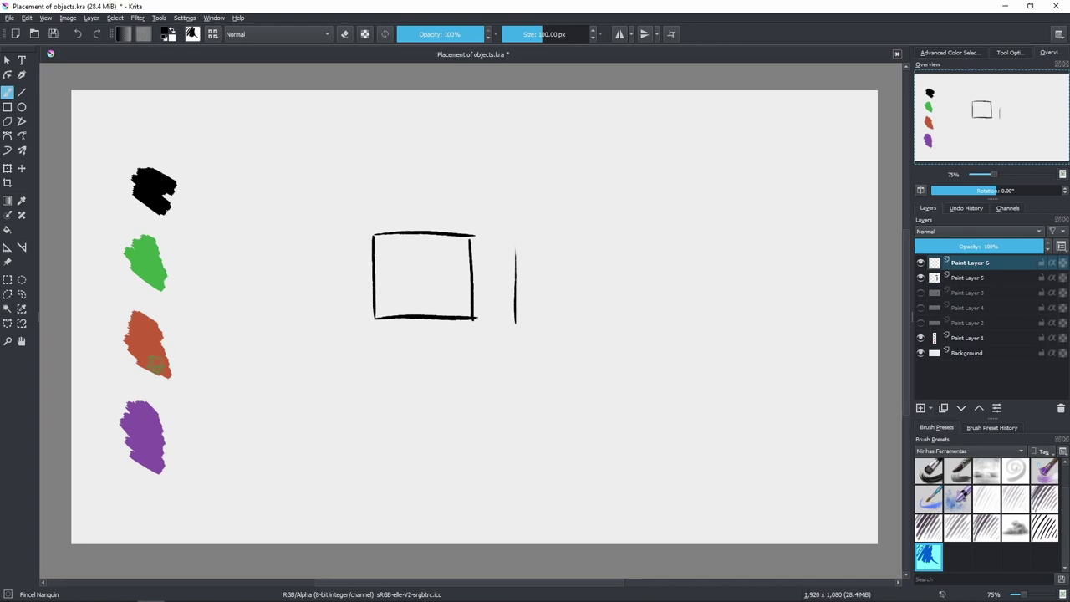
pyautogui.keyDown('ctrl'); pyautogui.click(150, 432); pyautogui.keyUp('ctrl')
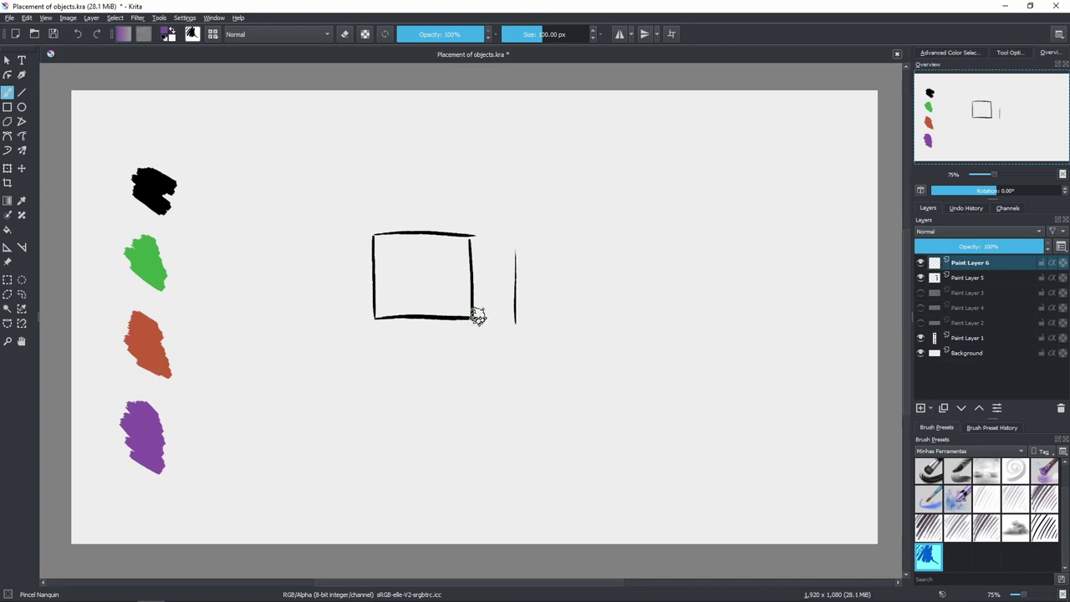
pyautogui.moveTo(473, 318); pyautogui.dragTo(526, 318)
pyautogui.moveTo(473, 237)
pyautogui.mouseDown()
pyautogui.moveTo(510, 237)
pyautogui.moveTo(512, 316)
pyautogui.mouseUp()
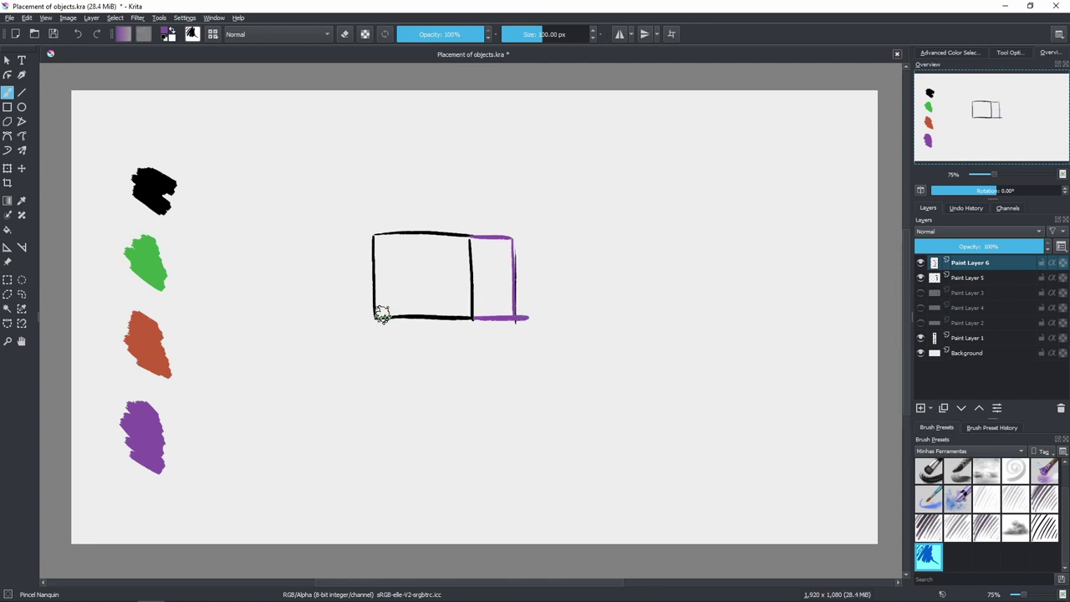
# Step: Try crossing the black rectangle with two purple corner-to-corner diagonals, and undo them
pyautogui.moveTo(381, 311); pyautogui.dragTo(468, 239)
pyautogui.hotkey('ctrl', 'z')
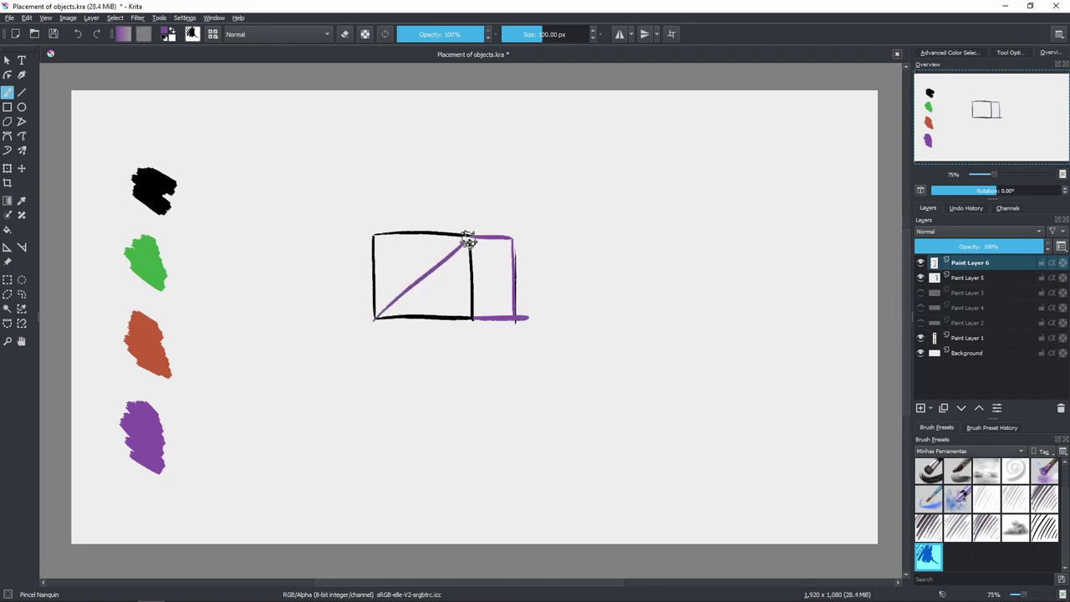
pyautogui.hotkey('ctrl', 'z')
pyautogui.moveTo(376, 316); pyautogui.dragTo(470, 233)
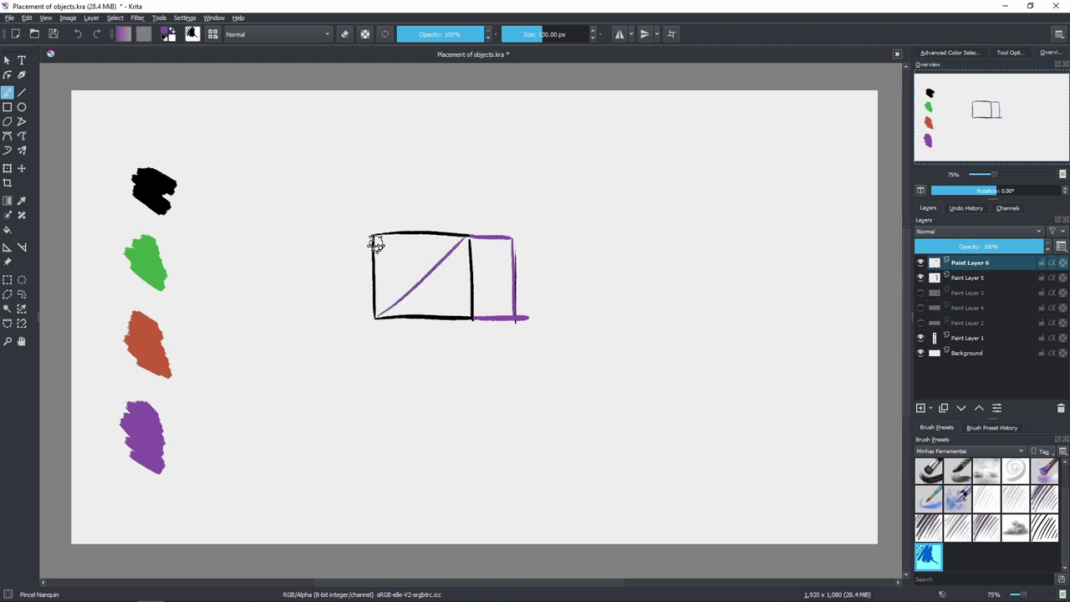
pyautogui.moveTo(372, 238); pyautogui.dragTo(493, 339)
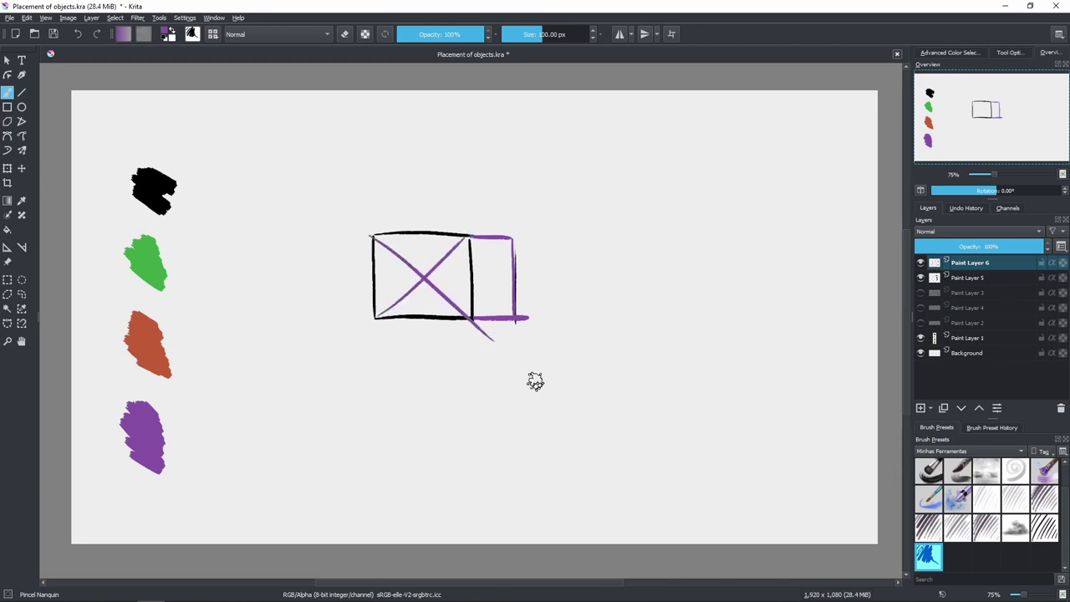
pyautogui.hotkey('ctrl', 'z')
pyautogui.hotkey('ctrl', 'z')
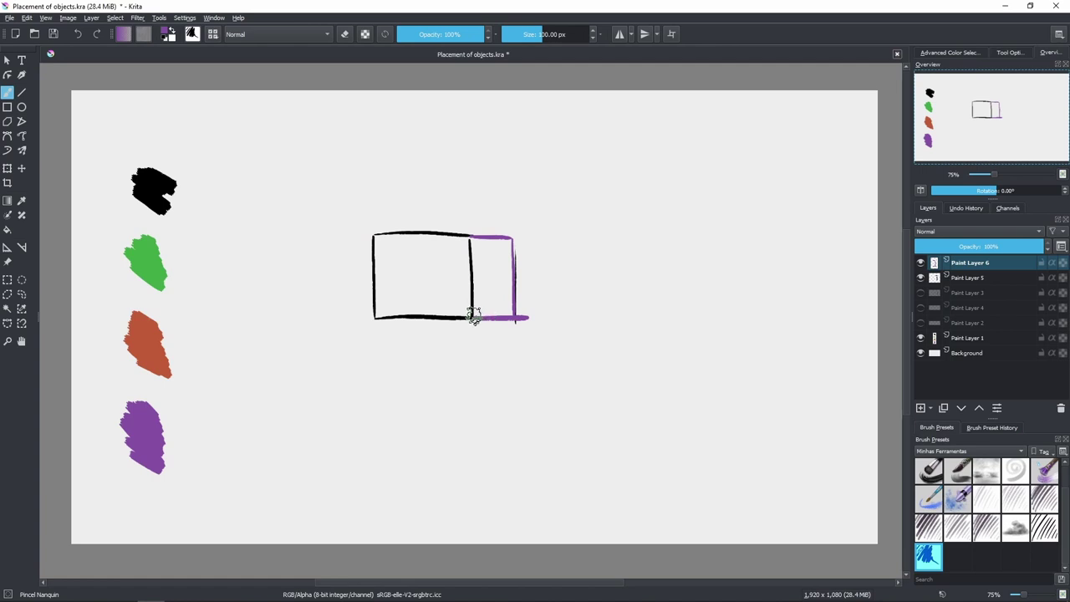
# Step: Draw both purple diagonals across the gap rectangle, redoing them until they fit, and mark their crossing with a dot
pyautogui.moveTo(473, 316); pyautogui.dragTo(513, 231)
pyautogui.hotkey('ctrl', 'z')
pyautogui.moveTo(475, 316); pyautogui.dragTo(513, 229)
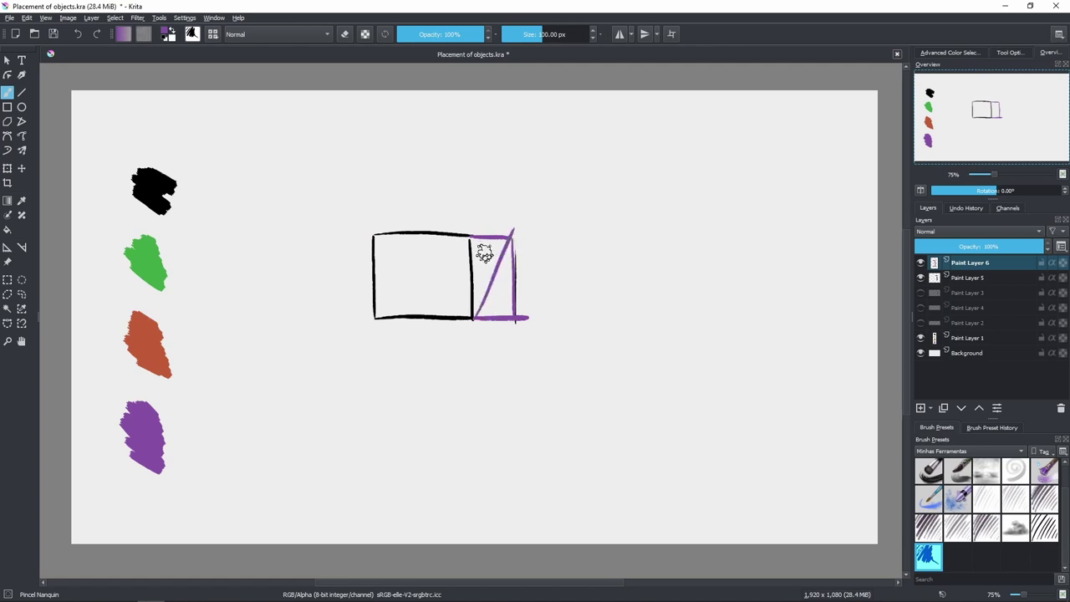
pyautogui.hotkey('ctrl', 'z')
pyautogui.moveTo(477, 315)
pyautogui.mouseDown()
pyautogui.moveTo(515, 234)
pyautogui.moveTo(526, 324)
pyautogui.mouseUp()
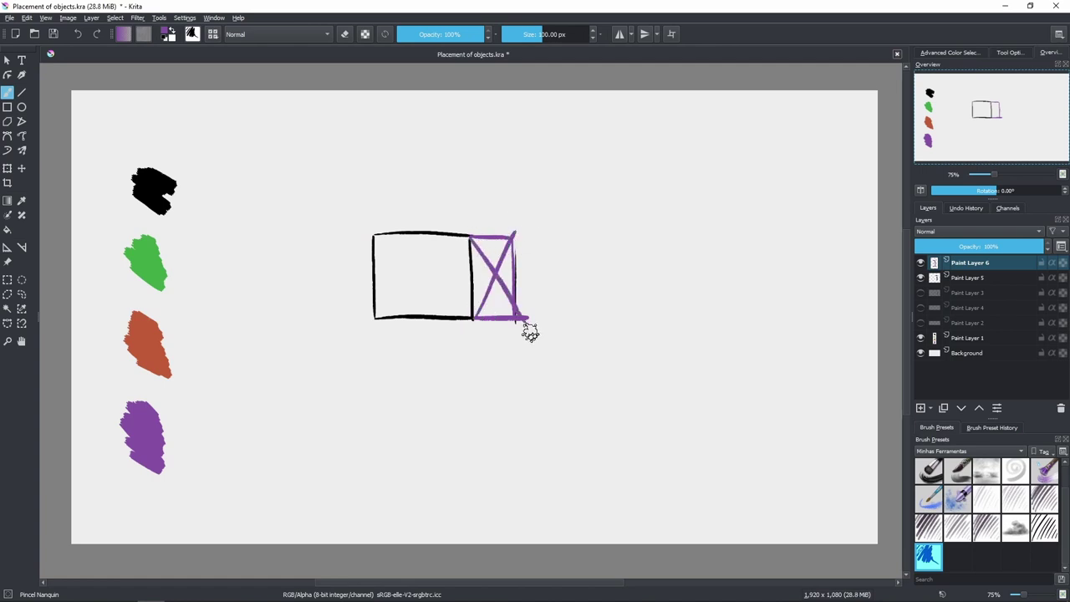
pyautogui.hotkey('ctrl', 'z')
pyautogui.moveTo(473, 237); pyautogui.dragTo(522, 331)
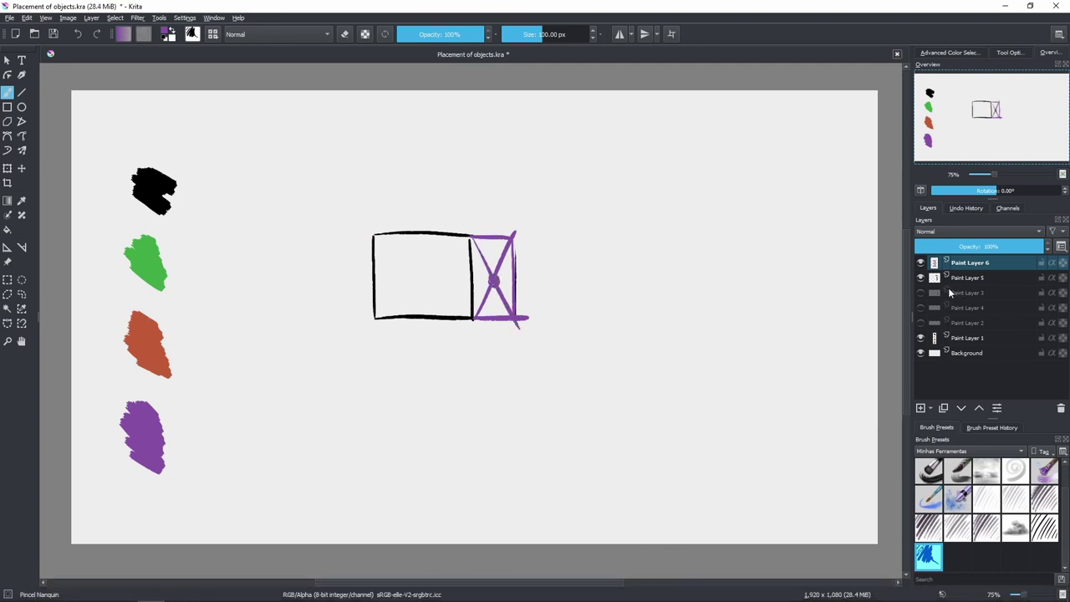
# Step: Sketch an orange square below the black rectangle and attach a narrower green rectangle to its right side
pyautogui.keyDown('ctrl'); pyautogui.click(153, 342); pyautogui.keyUp('ctrl')
pyautogui.moveTo(383, 392)
pyautogui.mouseDown()
pyautogui.moveTo(388, 450)
pyautogui.moveTo(452, 457)
pyautogui.mouseUp()
pyautogui.moveTo(383, 391)
pyautogui.mouseDown()
pyautogui.moveTo(455, 412)
pyautogui.moveTo(452, 398)
pyautogui.moveTo(456, 458)
pyautogui.mouseUp()
pyautogui.keyDown('ctrl'); pyautogui.click(165, 269); pyautogui.keyUp('ctrl')
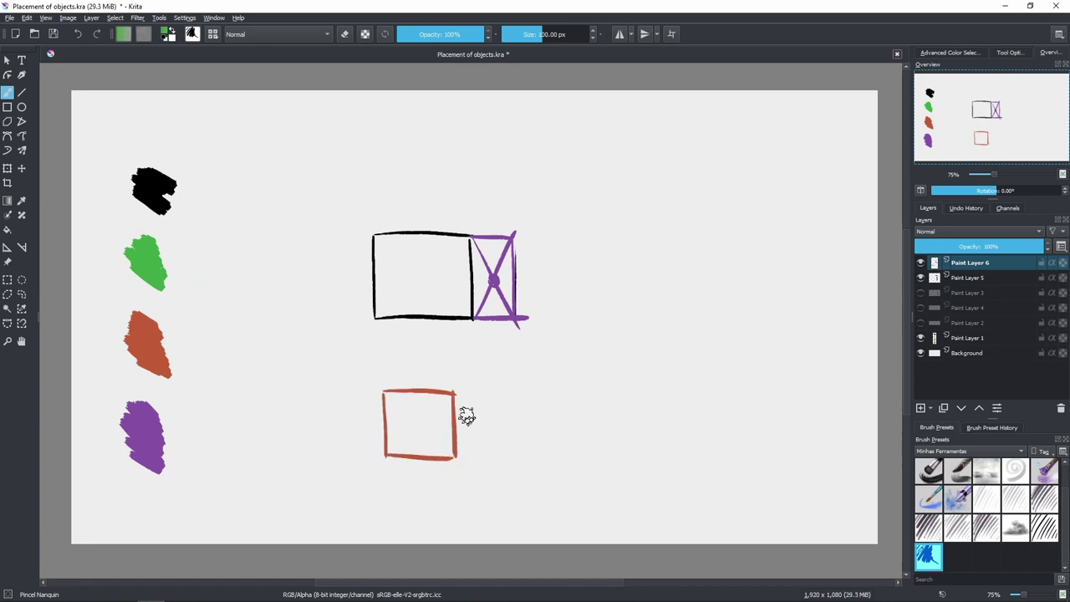
pyautogui.moveTo(456, 393)
pyautogui.mouseDown()
pyautogui.moveTo(456, 462)
pyautogui.moveTo(500, 393)
pyautogui.mouseUp()
pyautogui.moveTo(457, 455); pyautogui.dragTo(489, 455)
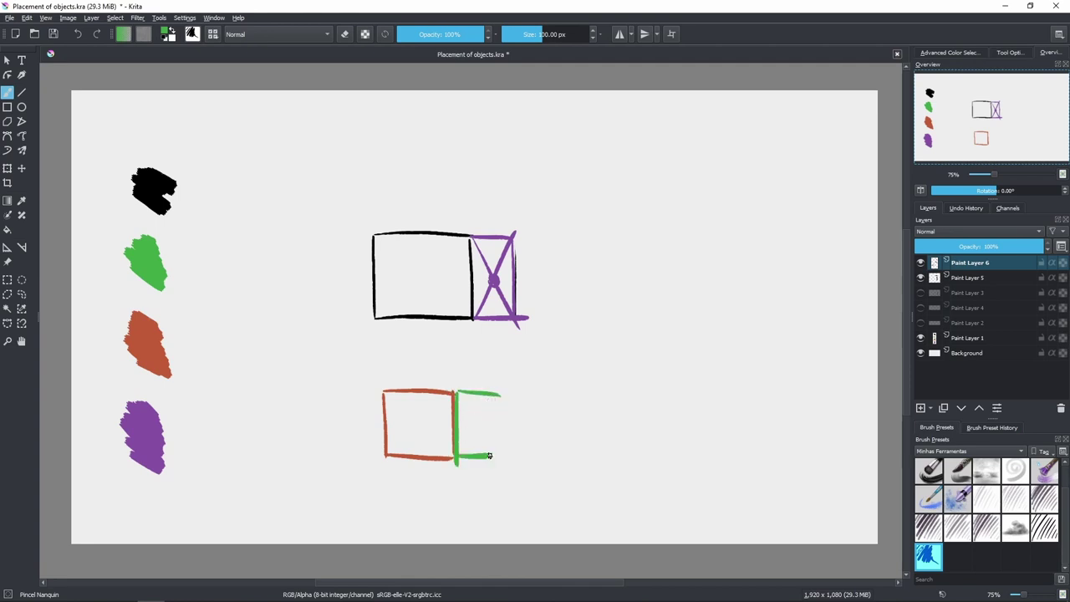
pyautogui.moveTo(494, 393); pyautogui.dragTo(495, 457)
# Step: Sketch a second orange square of similar size on the far side of the green gap rectangle
pyautogui.keyDown('ctrl'); pyautogui.click(166, 356); pyautogui.keyUp('ctrl')
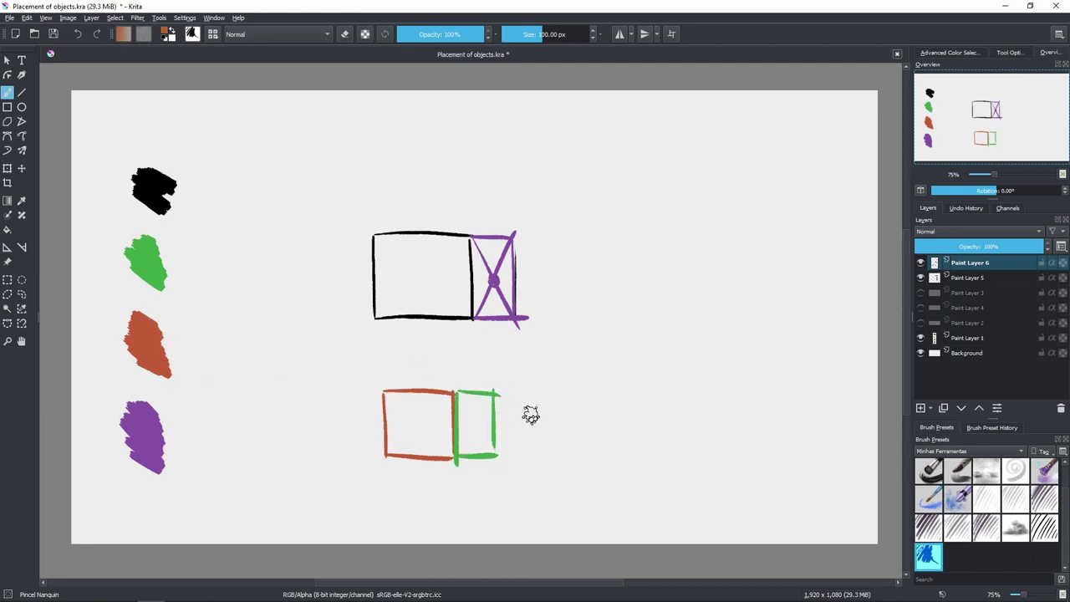
pyautogui.moveTo(498, 391)
pyautogui.mouseDown()
pyautogui.moveTo(500, 456)
pyautogui.moveTo(575, 391)
pyautogui.mouseUp()
pyautogui.moveTo(506, 456); pyautogui.dragTo(565, 455)
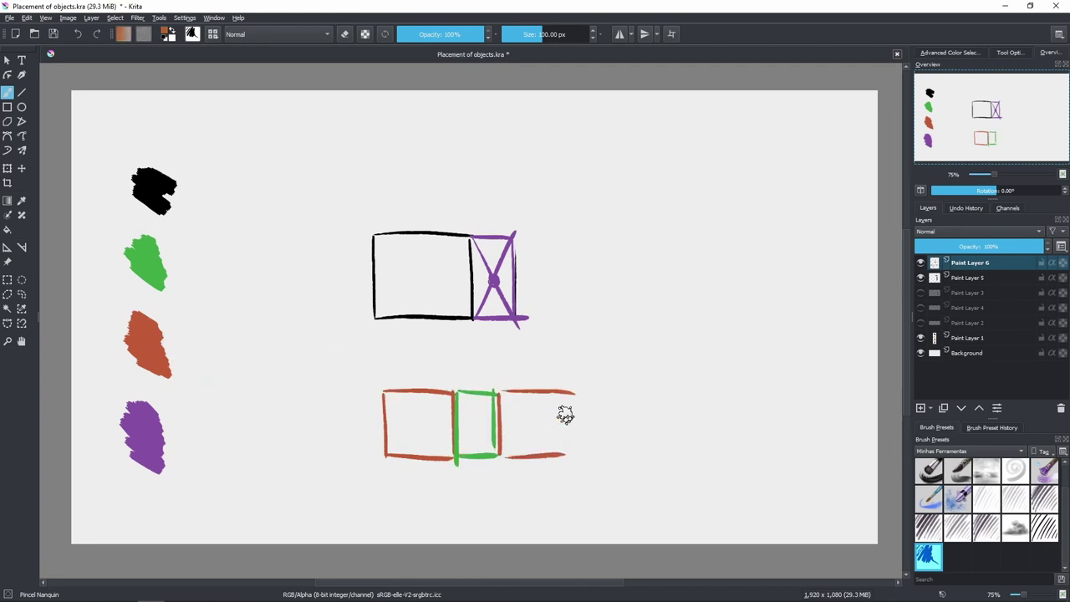
pyautogui.moveTo(568, 392); pyautogui.dragTo(569, 455)
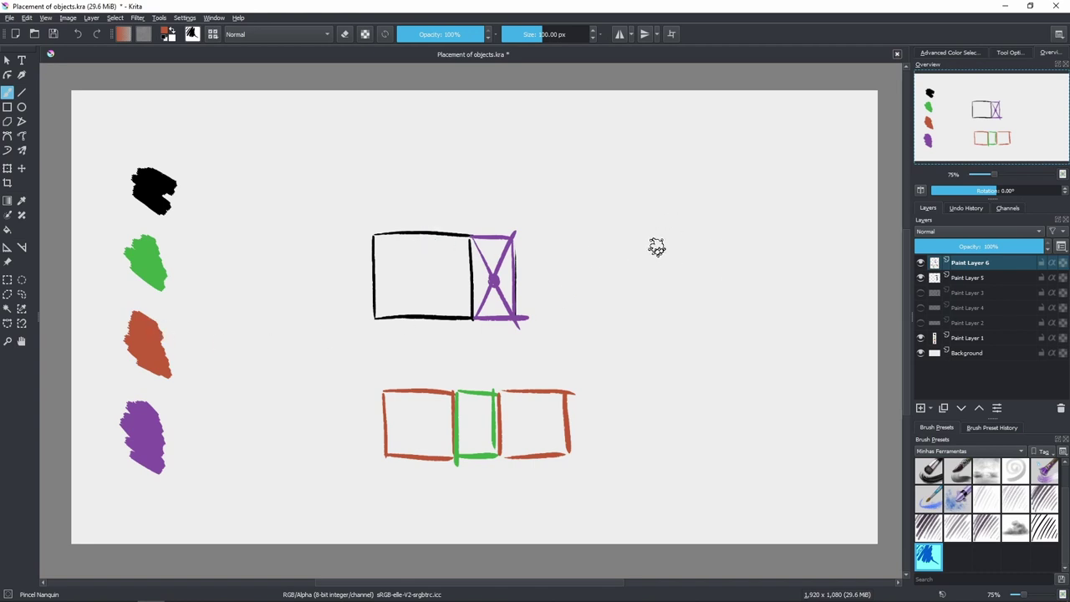
# Step: Sketch a separate orange rectangle to the right of the drawings and cross it with both diagonals
pyautogui.moveTo(651, 304)
pyautogui.mouseDown()
pyautogui.moveTo(653, 374)
pyautogui.moveTo(748, 304)
pyautogui.mouseUp()
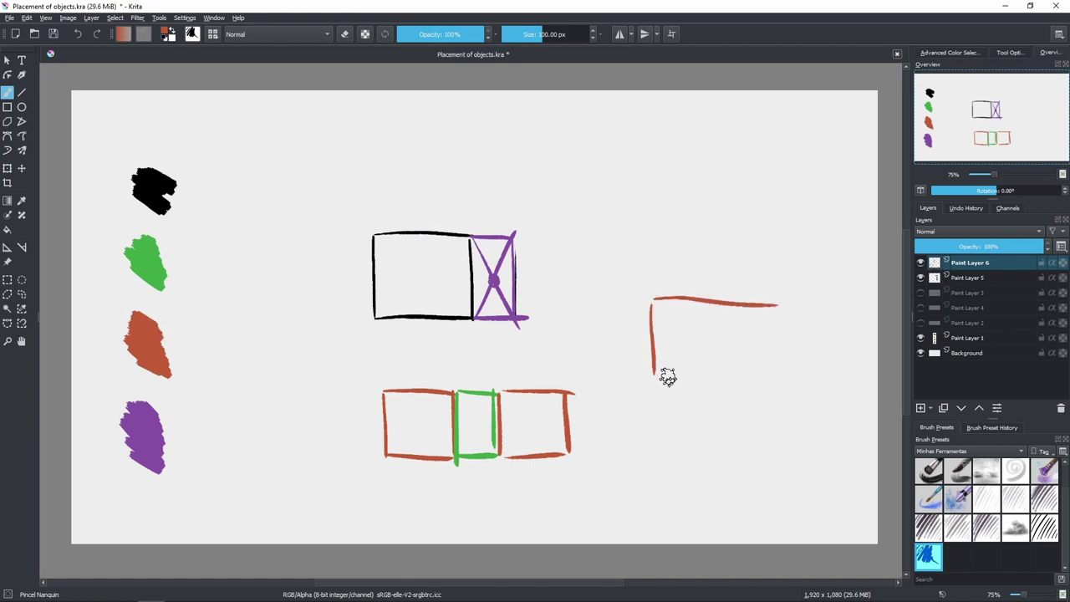
pyautogui.moveTo(660, 374); pyautogui.dragTo(779, 377)
pyautogui.moveTo(776, 308); pyautogui.dragTo(775, 376)
pyautogui.moveTo(651, 306); pyautogui.dragTo(793, 392)
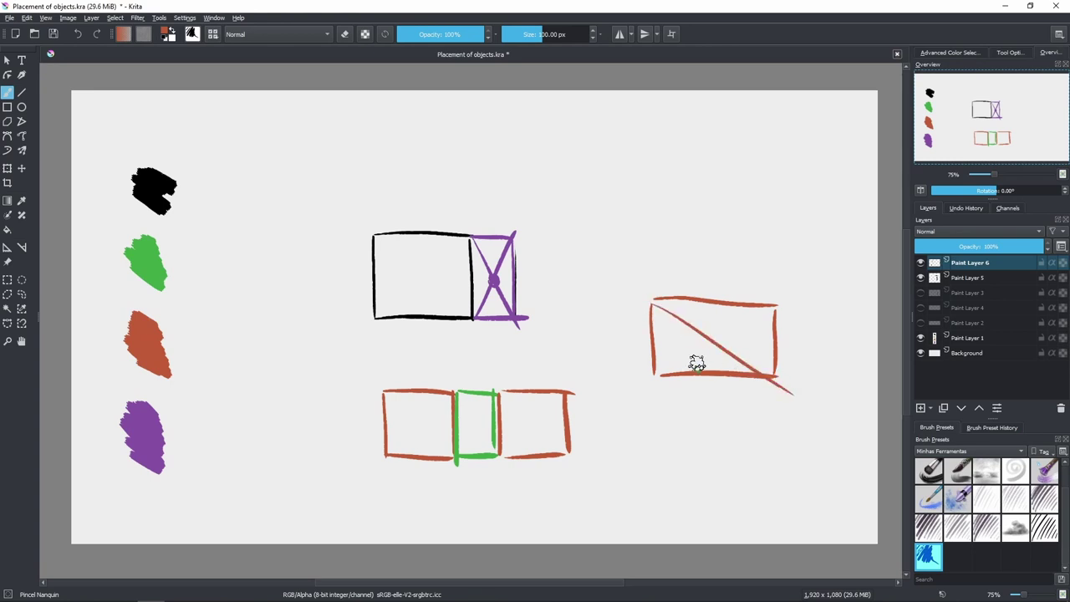
pyautogui.hotkey('ctrl', 'z')
pyautogui.moveTo(658, 306); pyautogui.dragTo(793, 389)
pyautogui.moveTo(652, 376); pyautogui.dragTo(786, 307)
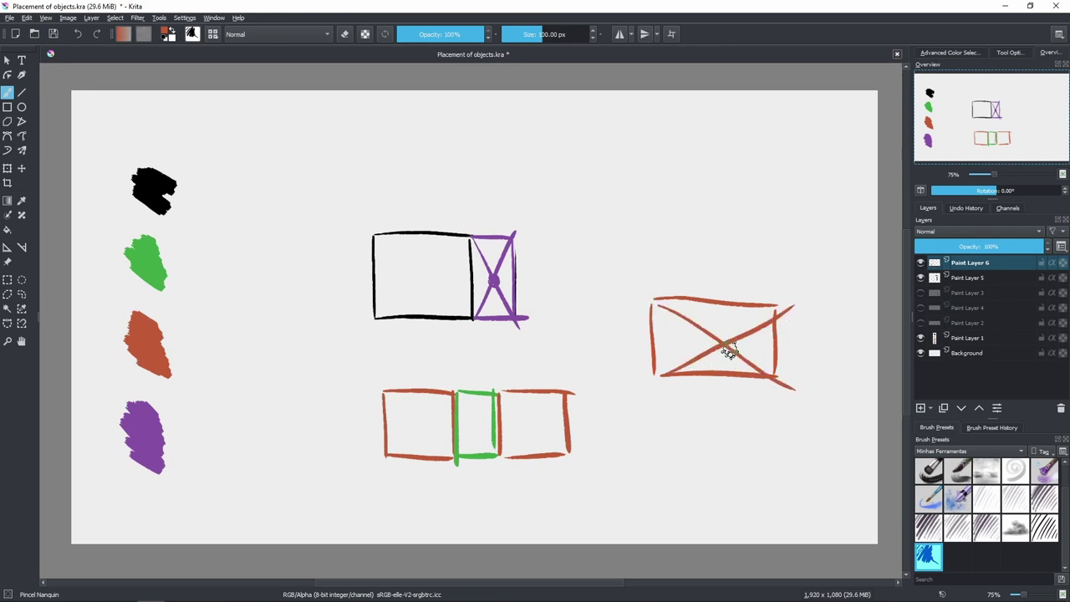
pyautogui.hotkey('ctrl', 'z')
pyautogui.moveTo(652, 378); pyautogui.dragTo(795, 308)
# Step: Draw a vertical centre line through the separate rectangle's diagonal crossing and mark its two equal halves above it
pyautogui.moveTo(713, 295)
pyautogui.mouseDown()
pyautogui.moveTo(715, 396)
pyautogui.moveTo(715, 269)
pyautogui.mouseUp()
pyautogui.moveTo(648, 261)
pyautogui.mouseDown()
pyautogui.moveTo(647, 291)
pyautogui.moveTo(708, 271)
pyautogui.moveTo(707, 290)
pyautogui.mouseUp()
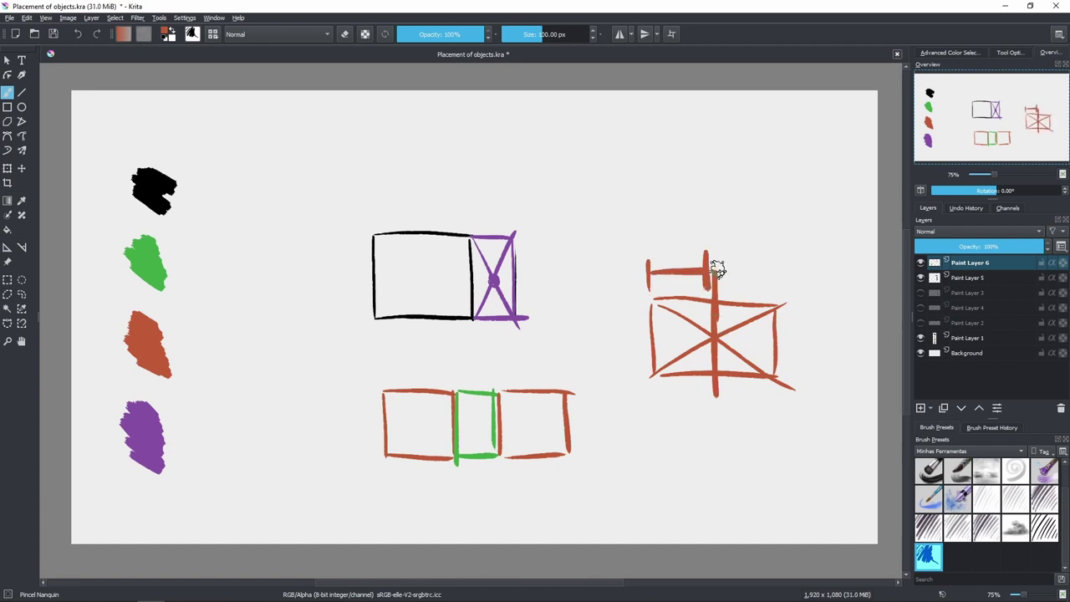
pyautogui.moveTo(720, 270)
pyautogui.mouseDown()
pyautogui.moveTo(771, 273)
pyautogui.moveTo(773, 261)
pyautogui.moveTo(776, 302)
pyautogui.mouseUp()
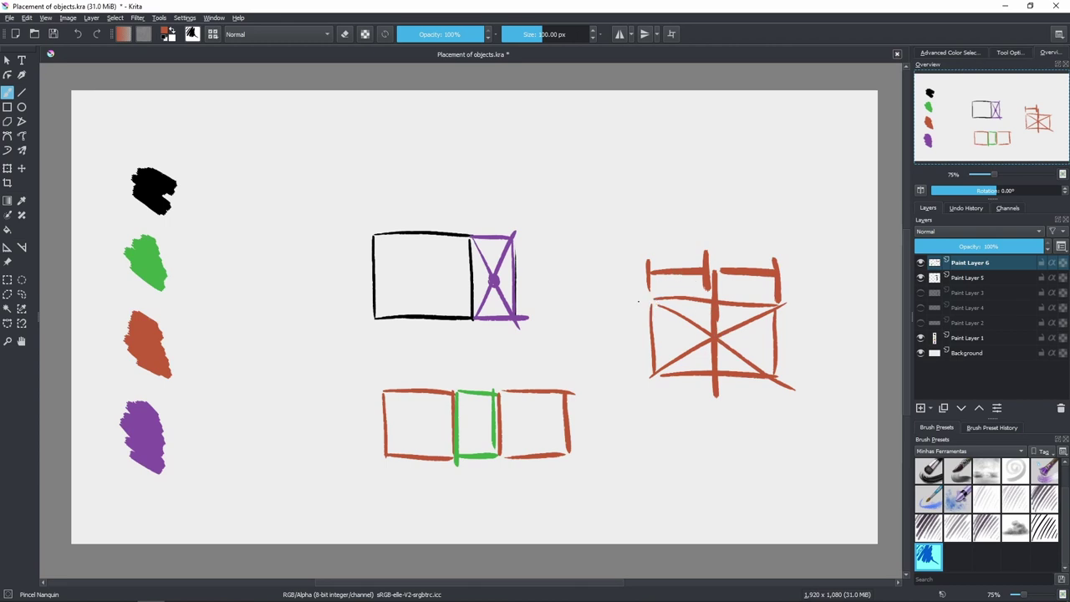
pyautogui.moveTo(638, 301); pyautogui.dragTo(629, 296)
# Step: Undo the separate orange rectangle together with its diagonals, centre line and half markings
pyautogui.hotkey('ctrl', 'z')
pyautogui.hotkey('ctrl', 'z')
pyautogui.hotkey('ctrl', 'z')
pyautogui.hotkey('ctrl', 'z')
pyautogui.hotkey('ctrl', 'z')
pyautogui.hotkey('ctrl', 'z')
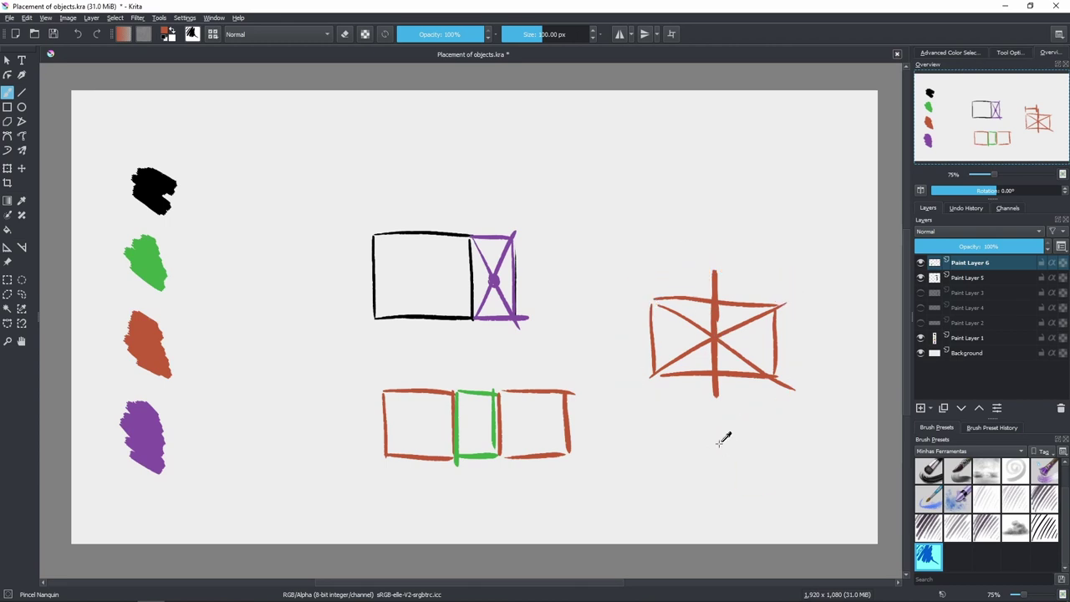
pyautogui.hotkey('ctrl', 'z')
pyautogui.hotkey('ctrl', 'z')
pyautogui.hotkey('ctrl', 'z')
pyautogui.hotkey('ctrl', 'z')
pyautogui.hotkey('ctrl', 'z')
pyautogui.hotkey('ctrl', 'z')
pyautogui.hotkey('ctrl', 'z')
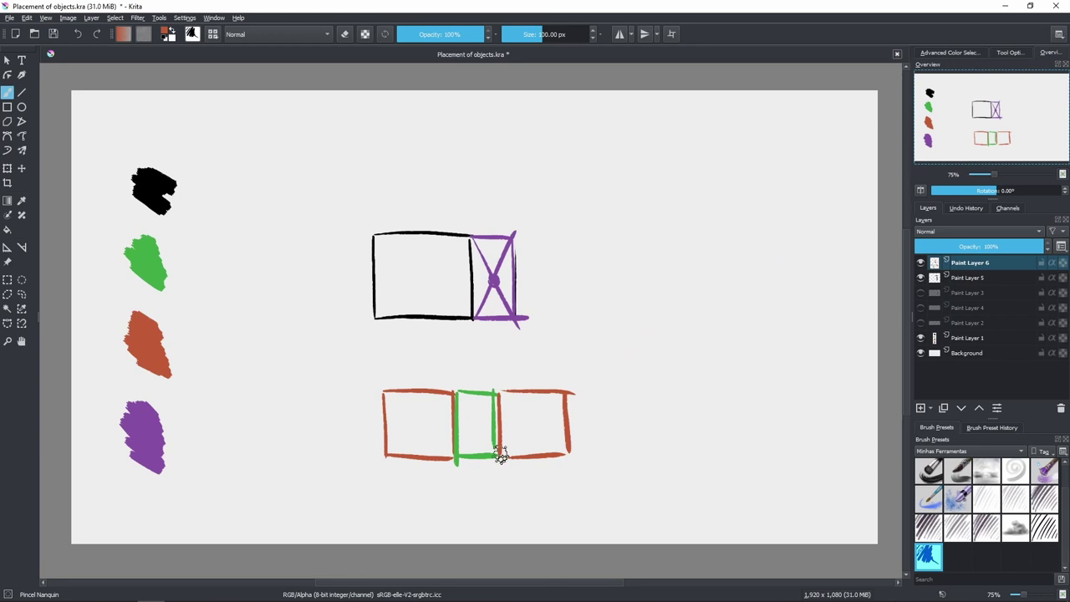
# Step: Encircle the orange and green rectangle group with an orange stroke, and undo the outlines
pyautogui.moveTo(350, 367)
pyautogui.mouseDown()
pyautogui.moveTo(439, 455)
pyautogui.moveTo(661, 395)
pyautogui.moveTo(383, 510)
pyautogui.mouseUp()
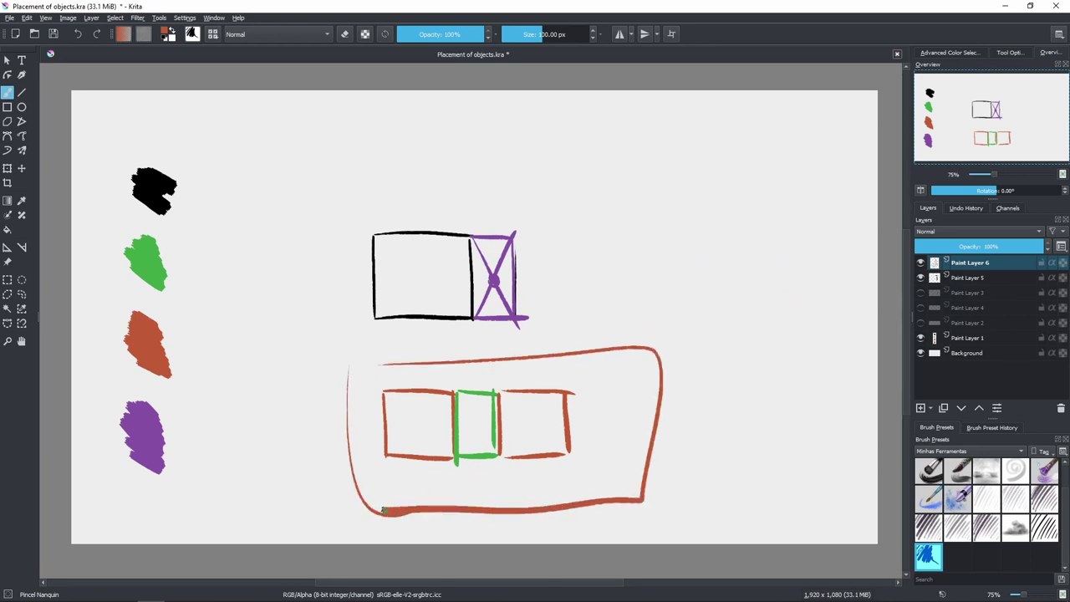
pyautogui.hotkey('ctrl', 'z')
pyautogui.hotkey('ctrl', 'z')
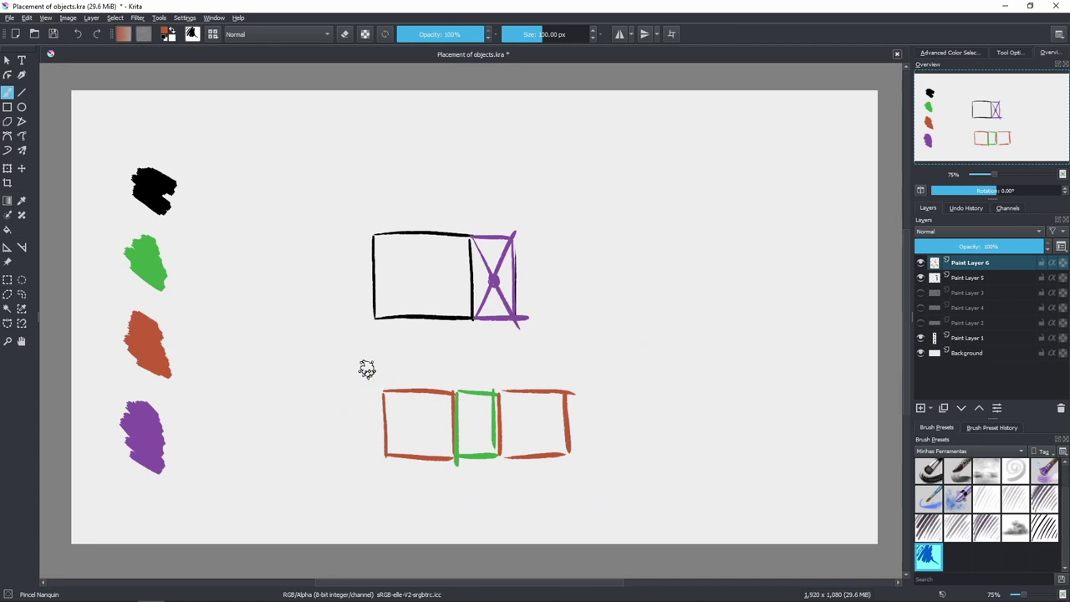
pyautogui.moveTo(349, 437)
pyautogui.mouseDown()
pyautogui.moveTo(509, 358)
pyautogui.moveTo(331, 422)
pyautogui.mouseUp()
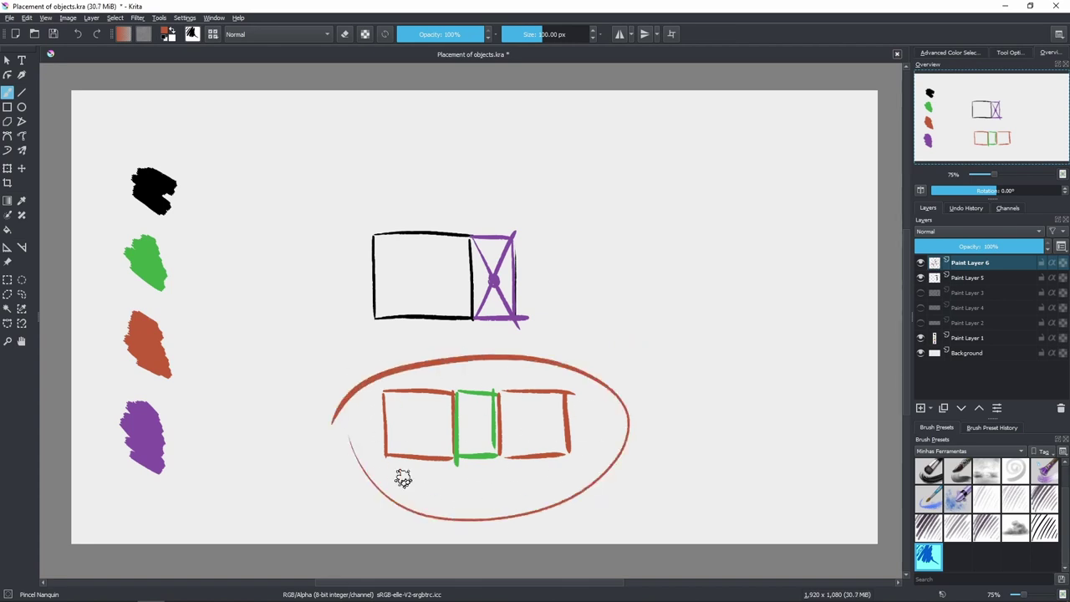
pyautogui.hotkey('ctrl', 'z')
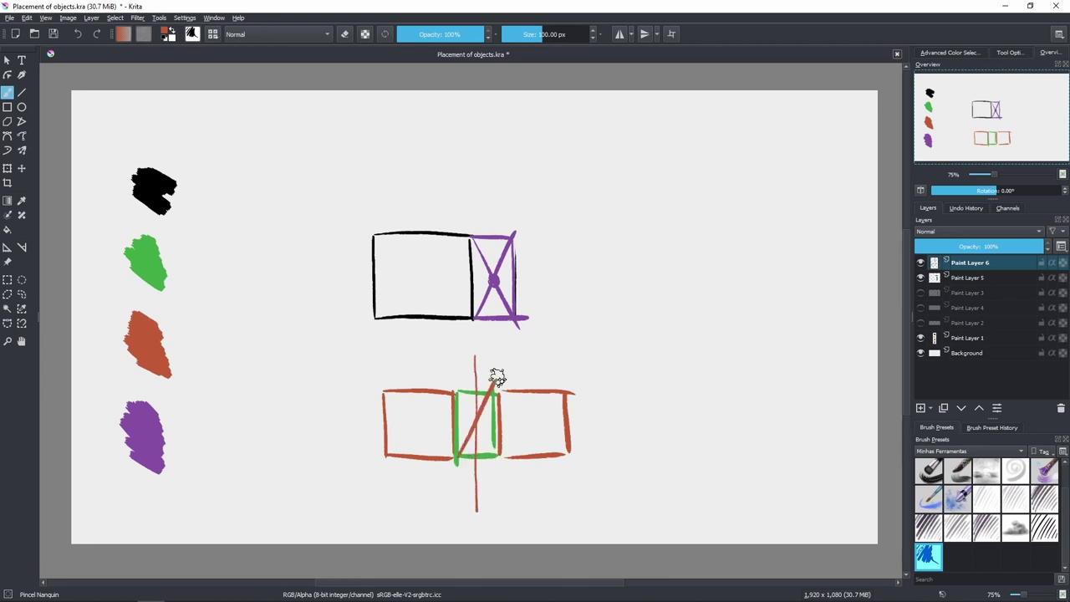
# Step: Mark the middle of the green gap rectangle with an orange vertical line and two crossing diagonals
pyautogui.moveTo(492, 390); pyautogui.dragTo(465, 456)
pyautogui.hotkey('ctrl', 'z')
pyautogui.moveTo(491, 391); pyautogui.dragTo(467, 456)
pyautogui.moveTo(458, 391); pyautogui.dragTo(498, 454)
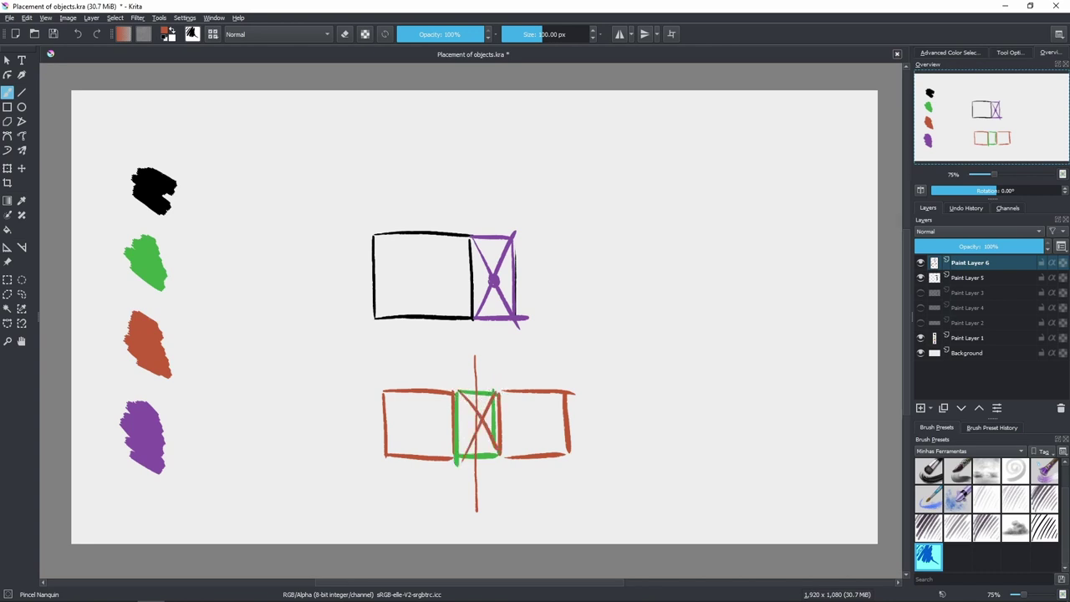
pyautogui.hotkey('ctrl', 'z')
pyautogui.hotkey('ctrl', 'shift', 'z')
pyautogui.hotkey('ctrl', 'z')
pyautogui.moveTo(460, 391); pyautogui.dragTo(500, 457)
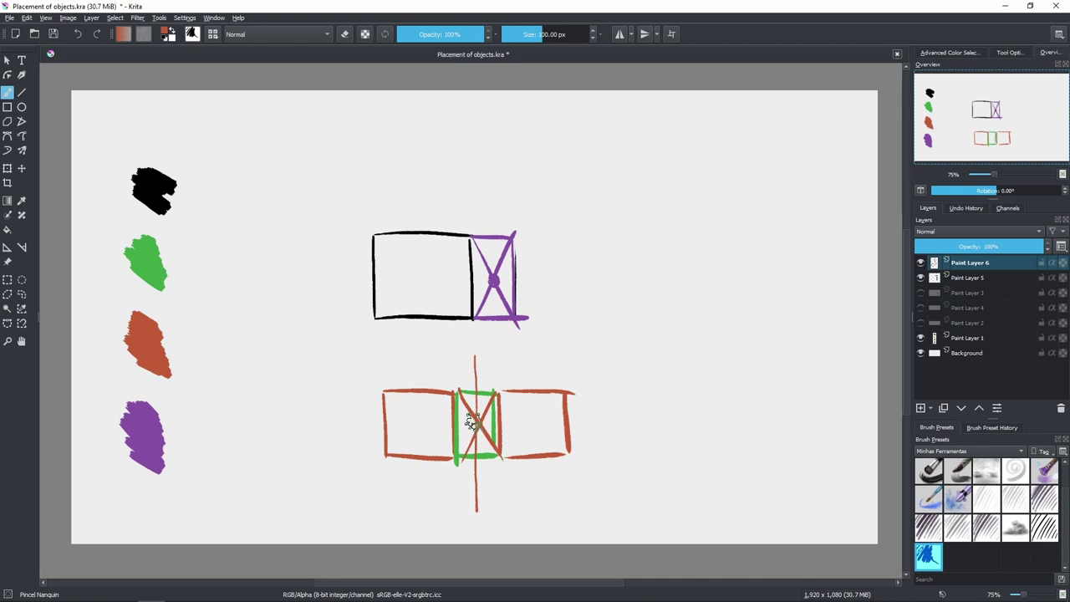
# Step: Undo the entire orange and green sketch below the black rectangle
pyautogui.hotkey('ctrl', 'z')
pyautogui.hotkey('ctrl', 'z')
pyautogui.hotkey('ctrl', 'z')
pyautogui.hotkey('ctrl', 'z')
pyautogui.hotkey('ctrl', 'z')
pyautogui.hotkey('ctrl', 'z')
pyautogui.hotkey('ctrl', 'z')
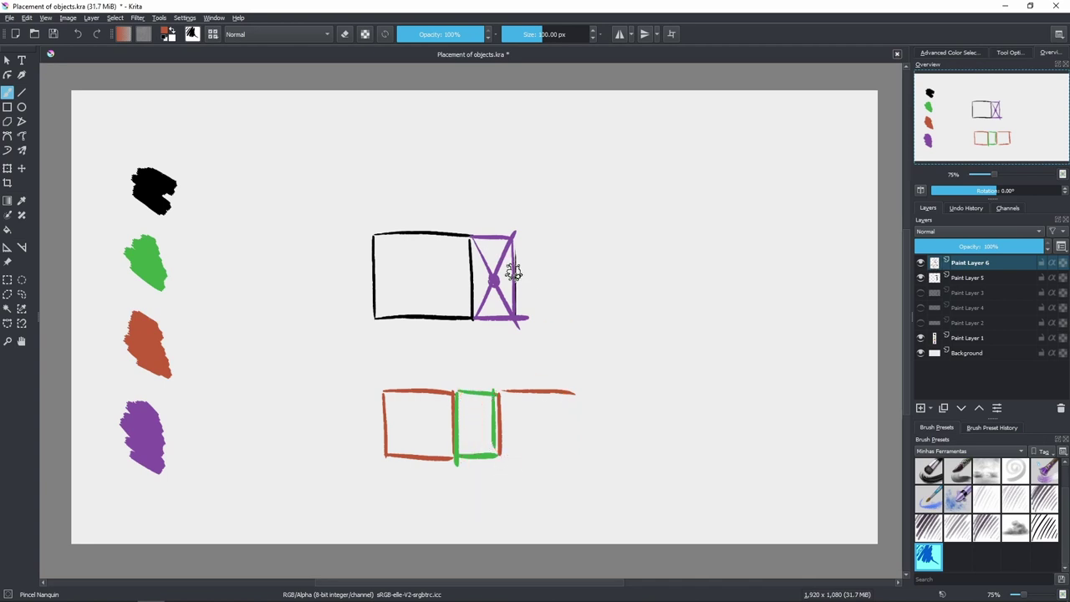
pyautogui.hotkey('ctrl', 'z')
pyautogui.hotkey('ctrl', 'z')
pyautogui.hotkey('ctrl', 'z')
pyautogui.hotkey('ctrl', 'z')
pyautogui.hotkey('ctrl', 'z')
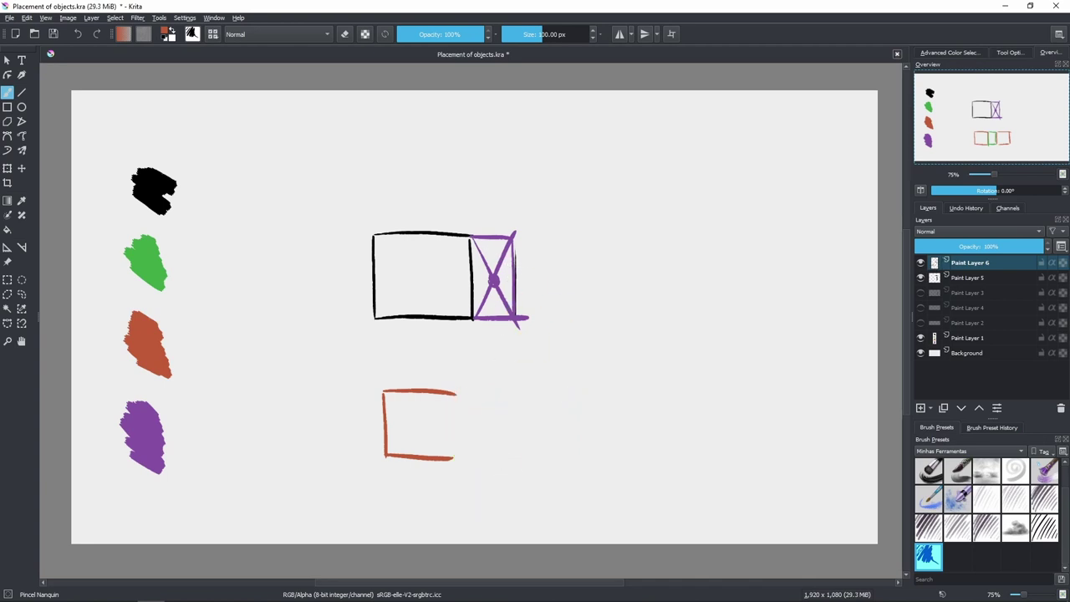
pyautogui.hotkey('ctrl', 'z')
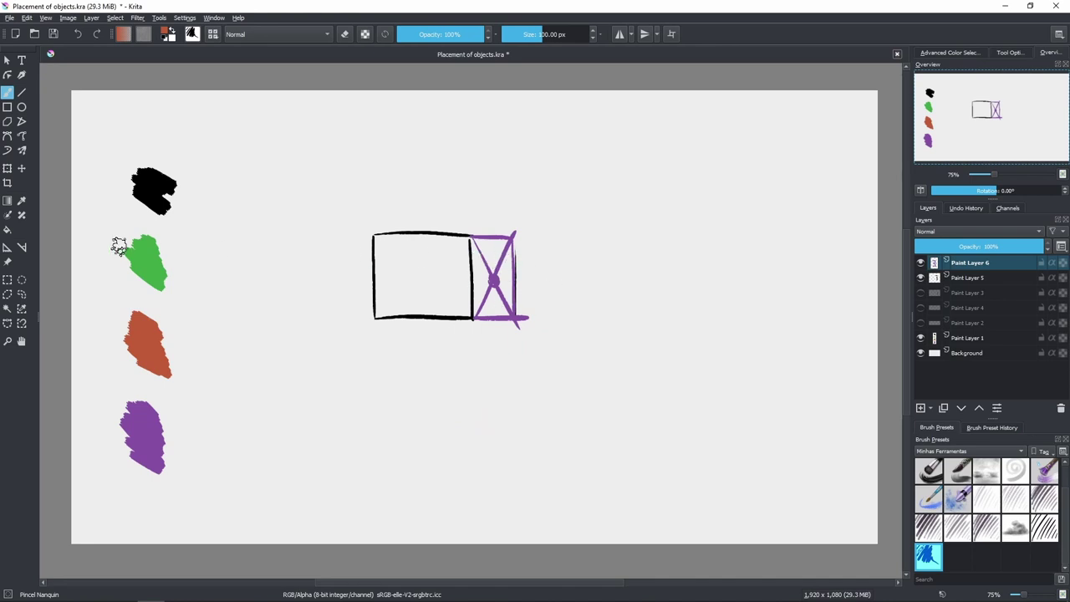
# Step: Draw a purple vertical centre line through the gap's diagonal crossing, undoing the large outline around the black rectangle
pyautogui.keyDown('ctrl'); pyautogui.click(156, 451); pyautogui.keyUp('ctrl')
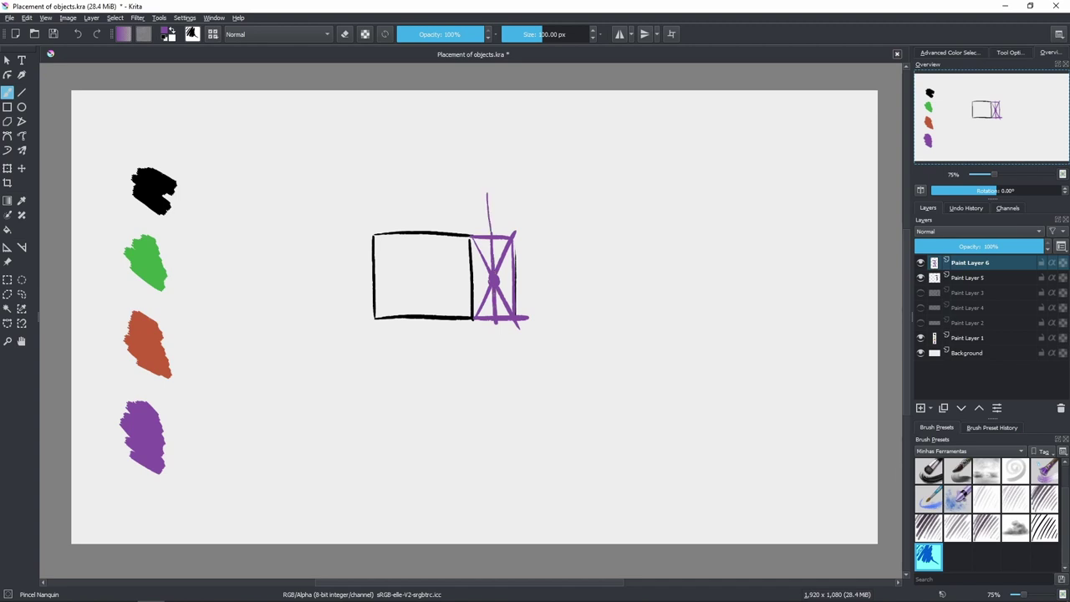
pyautogui.moveTo(494, 370)
pyautogui.mouseDown()
pyautogui.moveTo(369, 371)
pyautogui.moveTo(351, 246)
pyautogui.moveTo(426, 186)
pyautogui.moveTo(493, 194)
pyautogui.mouseUp()
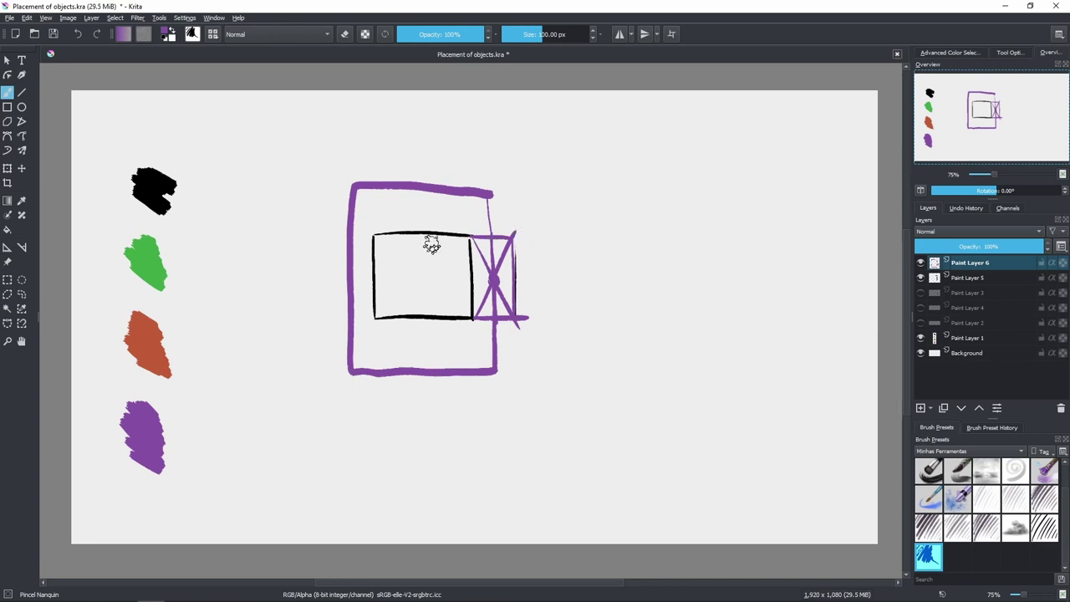
pyautogui.press('ctrl')
pyautogui.hotkey('ctrl', 'z')
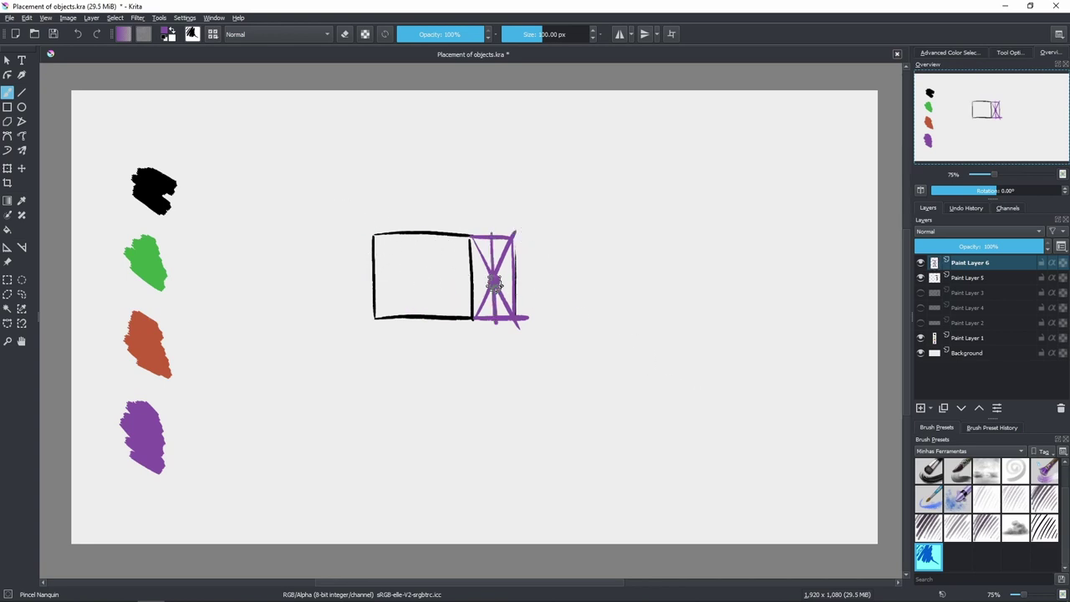
# Step: On Paint Layer 5, extend the black rectangle's bottom edge to the right past the gap, redoing the stroke
pyautogui.keyDown('ctrl'); pyautogui.click(172, 211); pyautogui.keyUp('ctrl')
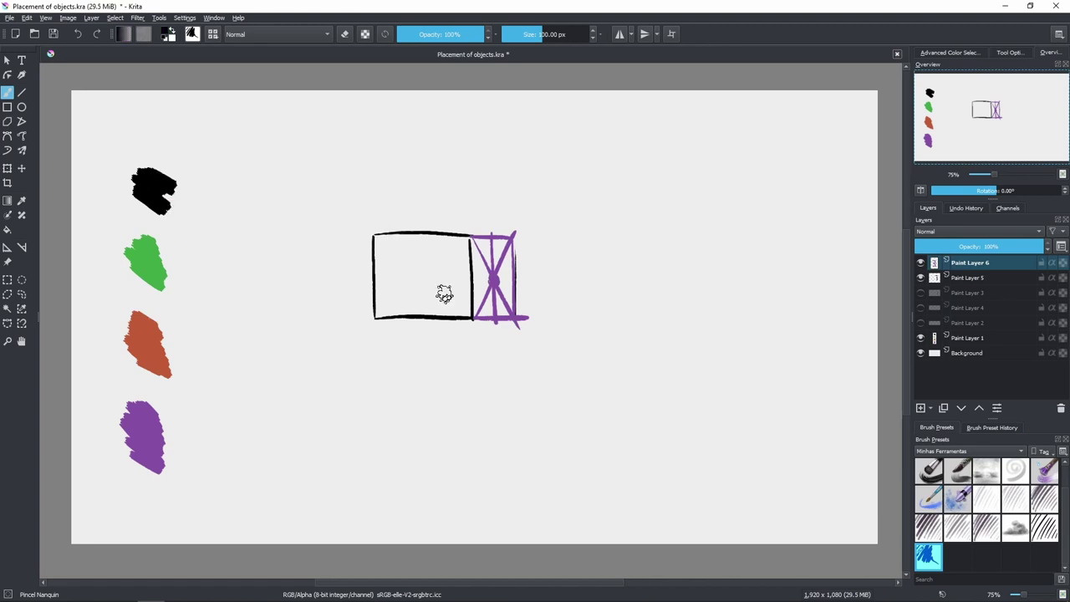
pyautogui.click(953, 278)
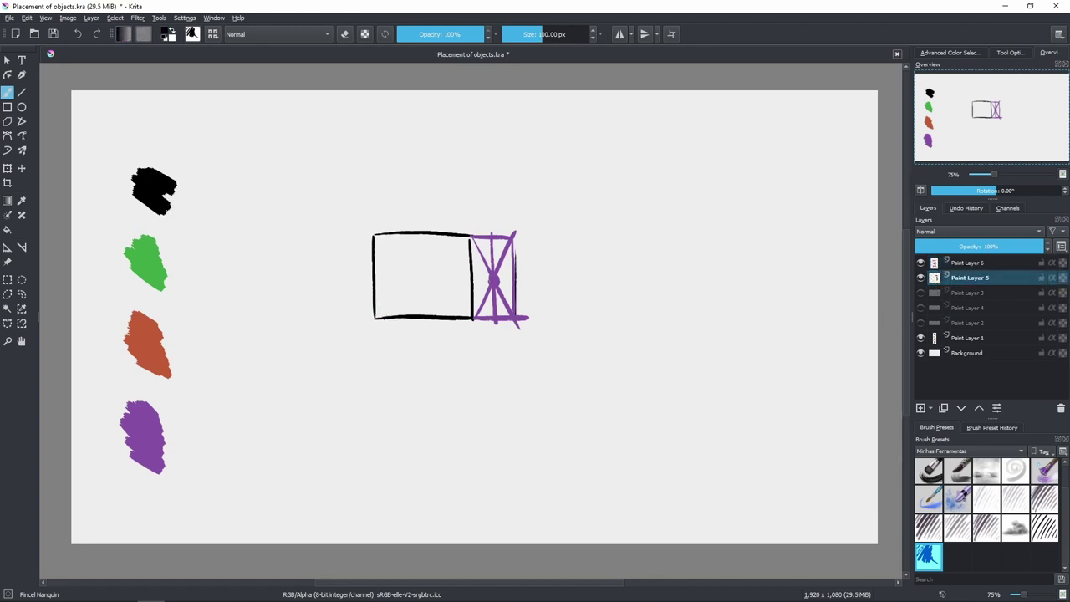
pyautogui.moveTo(482, 313); pyautogui.dragTo(609, 318)
pyautogui.hotkey('ctrl', 'z')
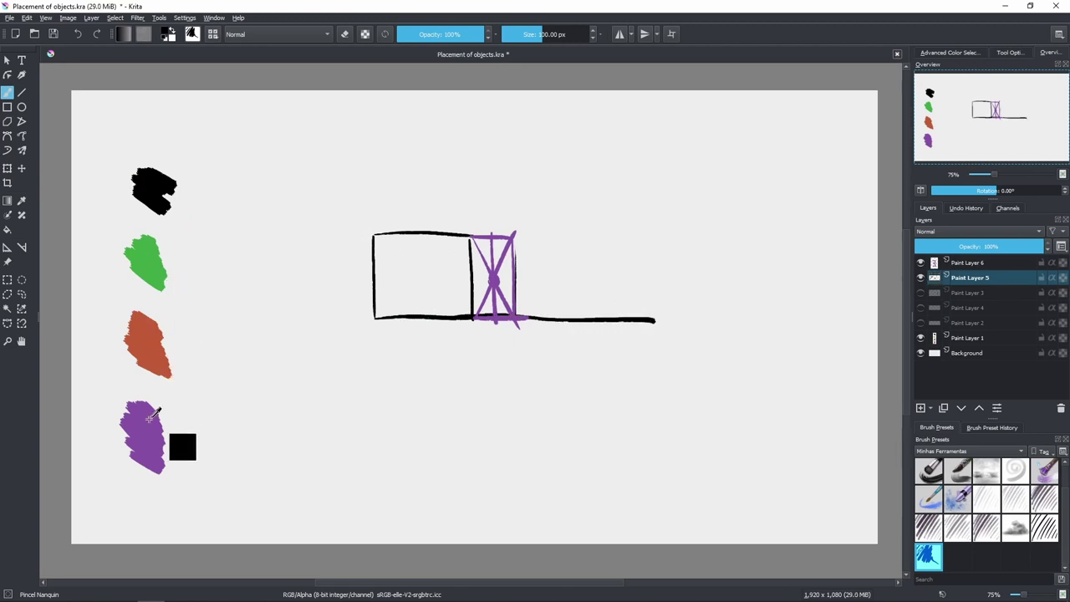
# Step: Draw an orange diagonal from the black rectangle's upper-left corner through the gap's centre to the extended bottom edge, redoing the stroke until it fits
pyautogui.keyDown('ctrl'); pyautogui.click(152, 336); pyautogui.keyUp('ctrl')
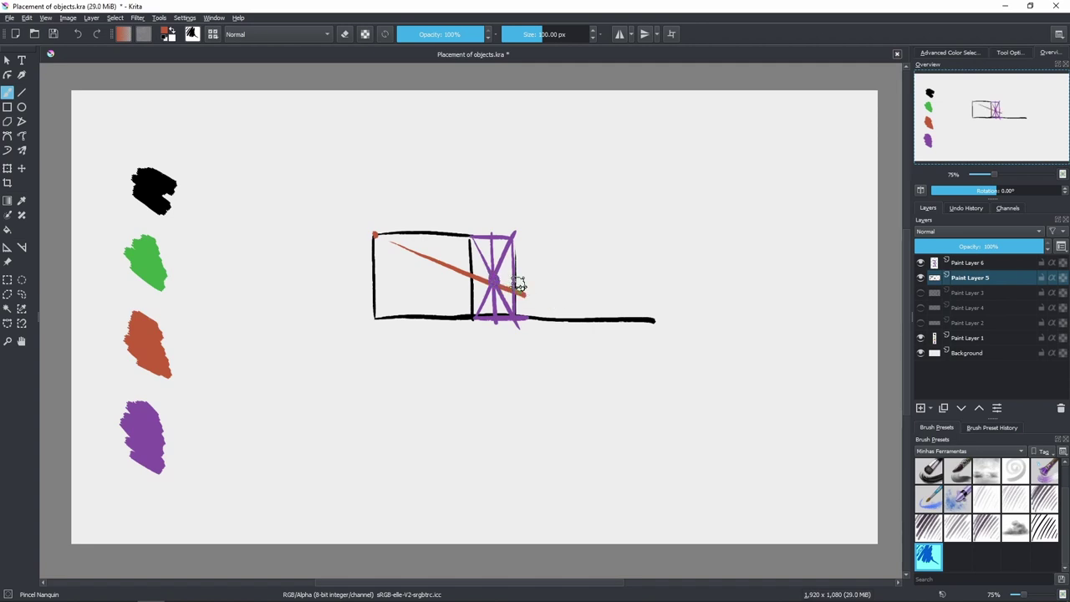
pyautogui.hotkey('ctrl', 'z')
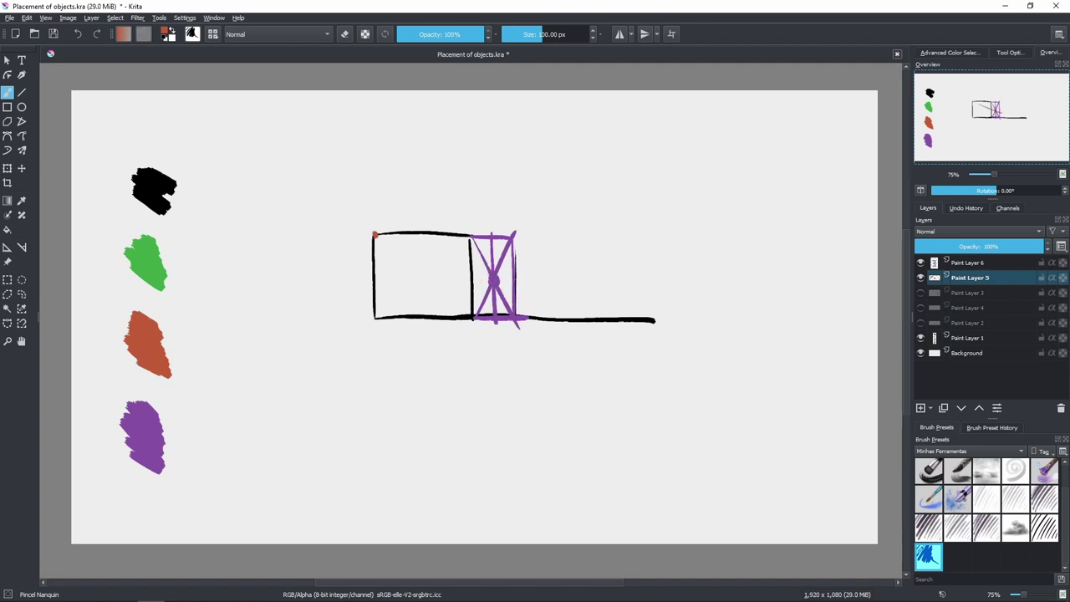
pyautogui.moveTo(374, 235); pyautogui.dragTo(449, 259)
pyautogui.hotkey('ctrl', 'z')
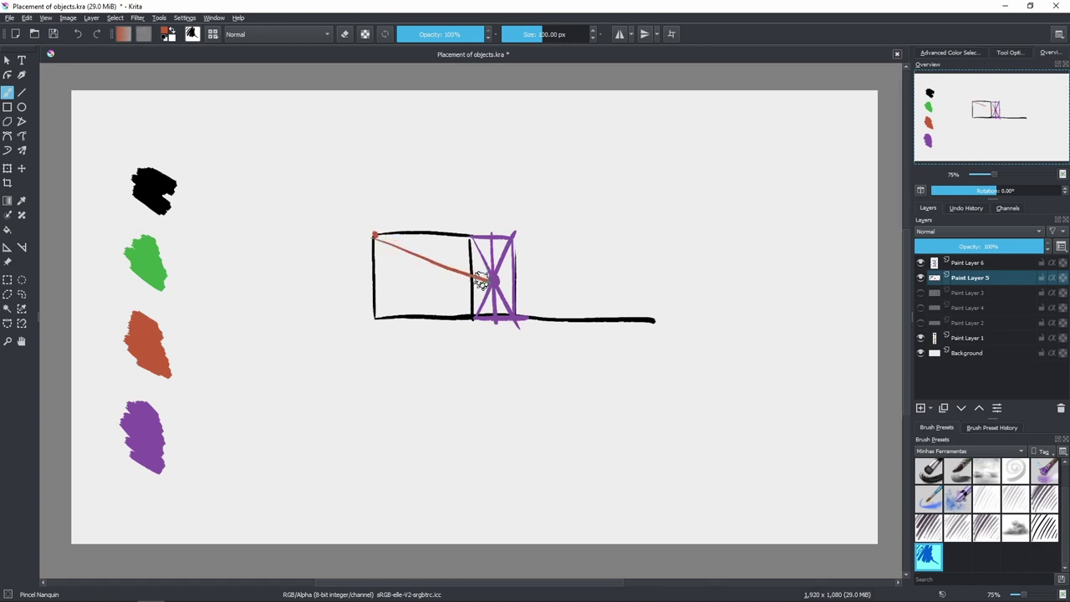
pyautogui.hotkey('ctrl', 'z')
pyautogui.moveTo(375, 234); pyautogui.dragTo(608, 322)
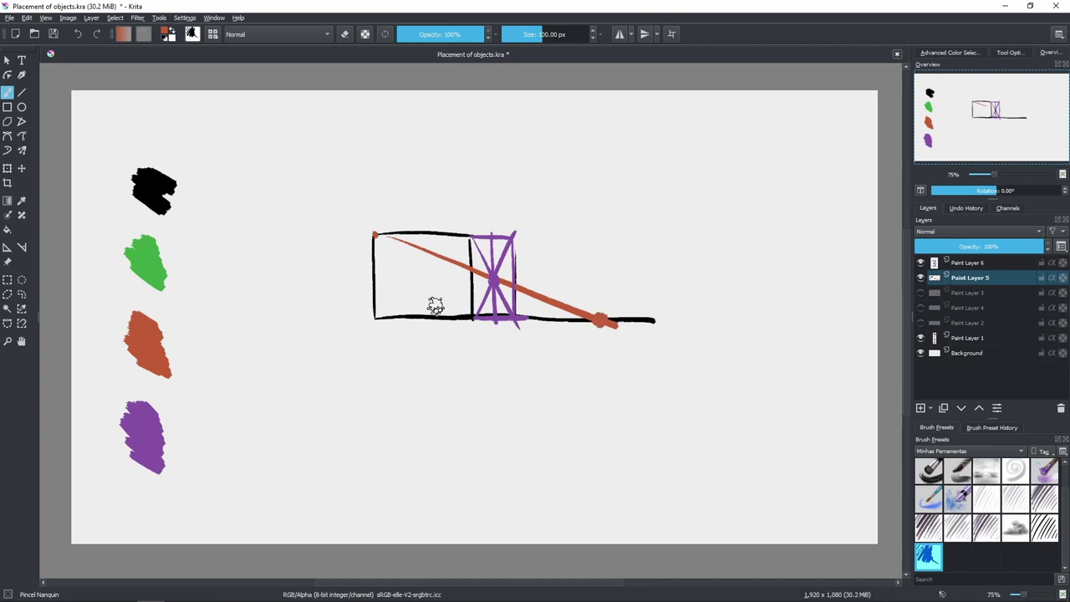
# Step: Draw the second rectangle in black between the gap's far edge and the point where the orange diagonal meets the base line
pyautogui.keyDown('ctrl'); pyautogui.click(160, 197); pyautogui.keyUp('ctrl')
pyautogui.moveTo(598, 325); pyautogui.dragTo(600, 234)
pyautogui.moveTo(513, 230)
pyautogui.mouseDown()
pyautogui.moveTo(602, 231)
pyautogui.moveTo(588, 324)
pyautogui.mouseUp()
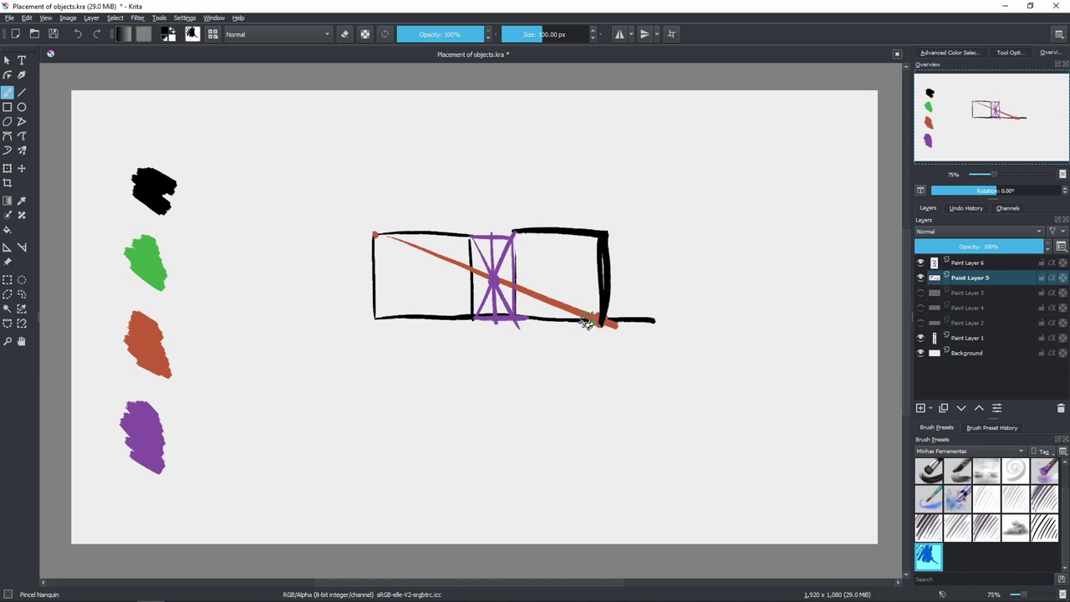
pyautogui.moveTo(522, 218); pyautogui.dragTo(520, 316)
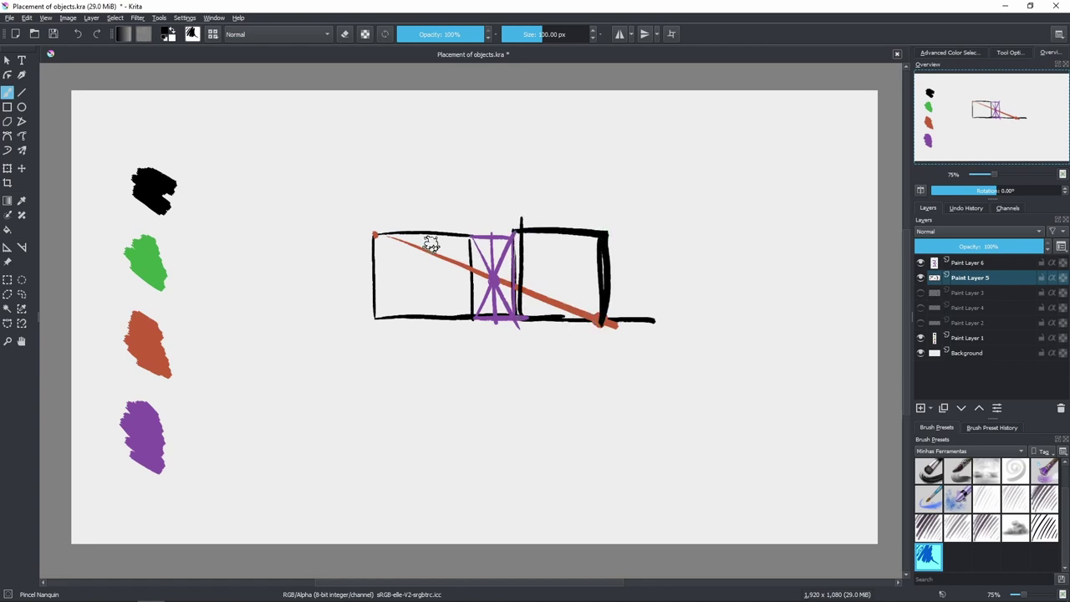
# Step: Outline each of the two rectangles with a large freehand black loop
pyautogui.moveTo(370, 211)
pyautogui.mouseDown()
pyautogui.moveTo(497, 298)
pyautogui.moveTo(359, 276)
pyautogui.mouseUp()
pyautogui.moveTo(511, 192); pyautogui.dragTo(495, 234)
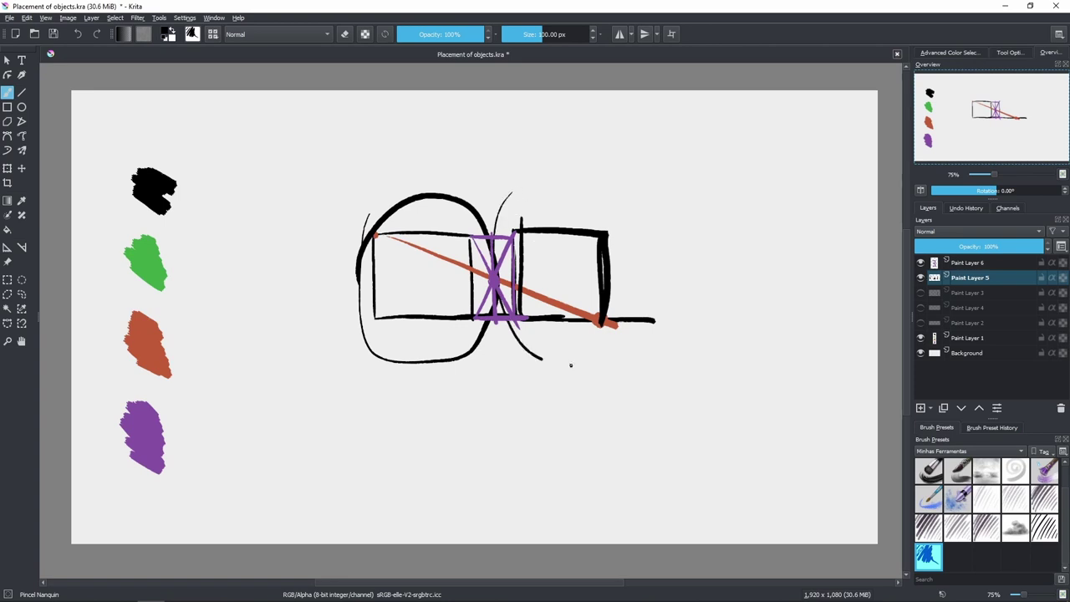
pyautogui.moveTo(568, 365); pyautogui.dragTo(522, 224)
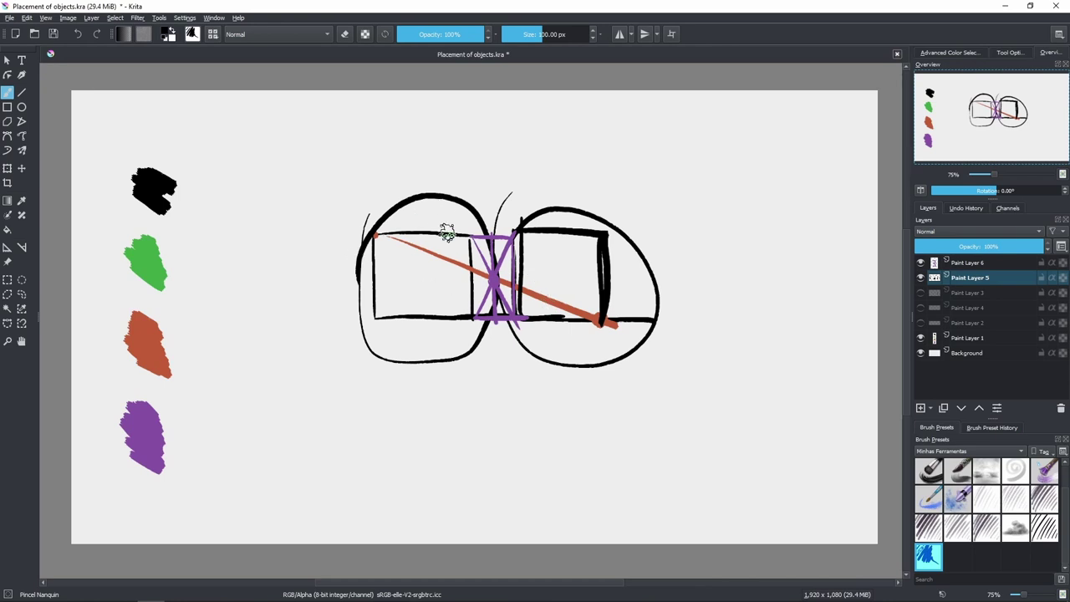
# Step: Clear the contents of Paint Layer 5 and Paint Layer 6
pyautogui.press('Delete')
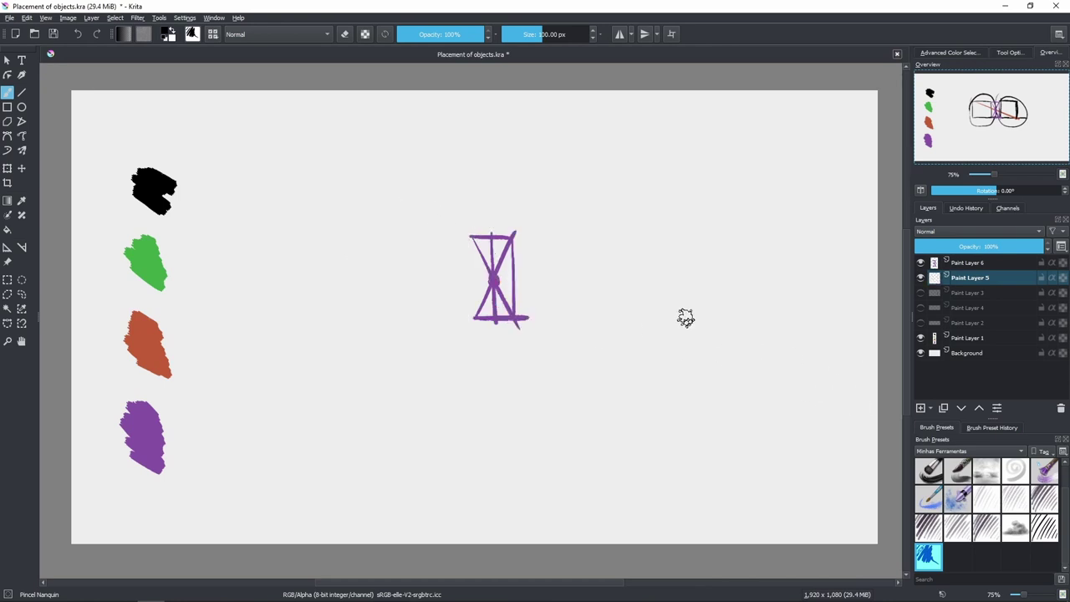
pyautogui.click(934, 266)
pyautogui.press('Delete')
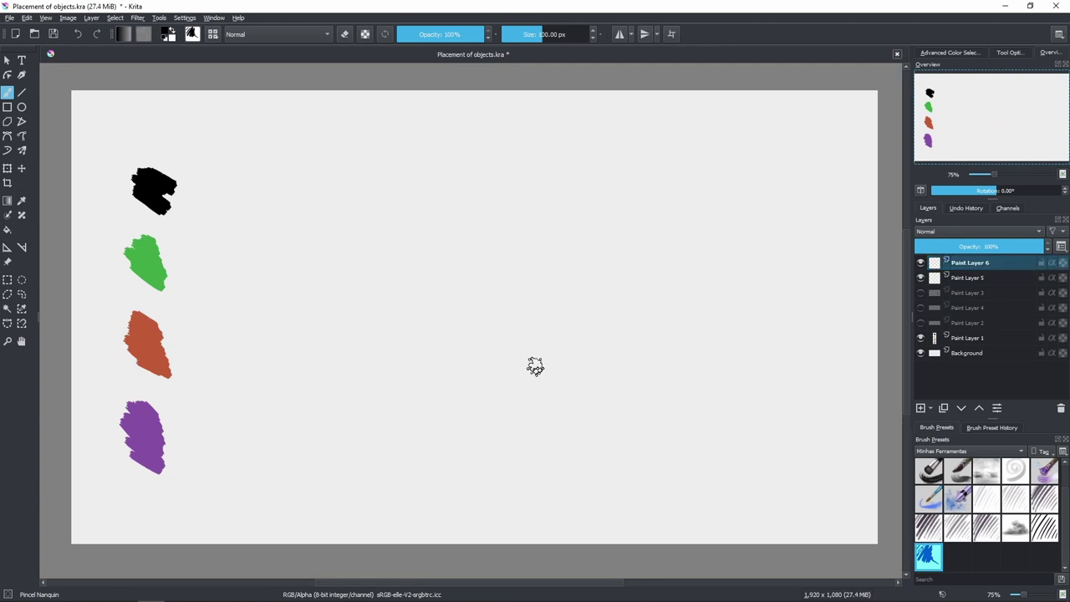
# Step: Draw a new black rectangle on Paint Layer 5 with the Line tool
pyautogui.click(934, 281)
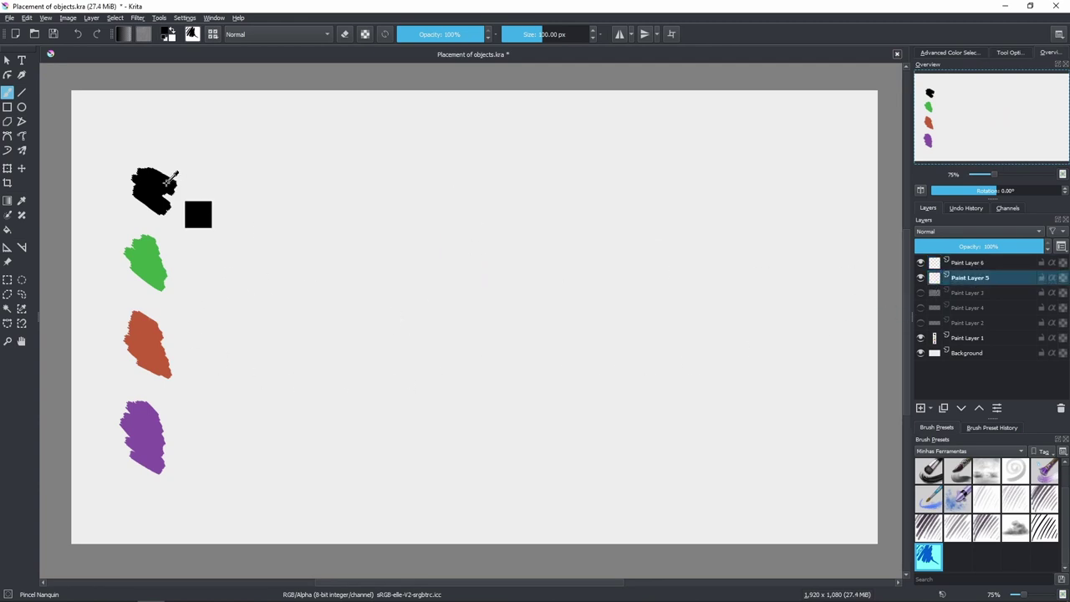
pyautogui.click(22, 92)
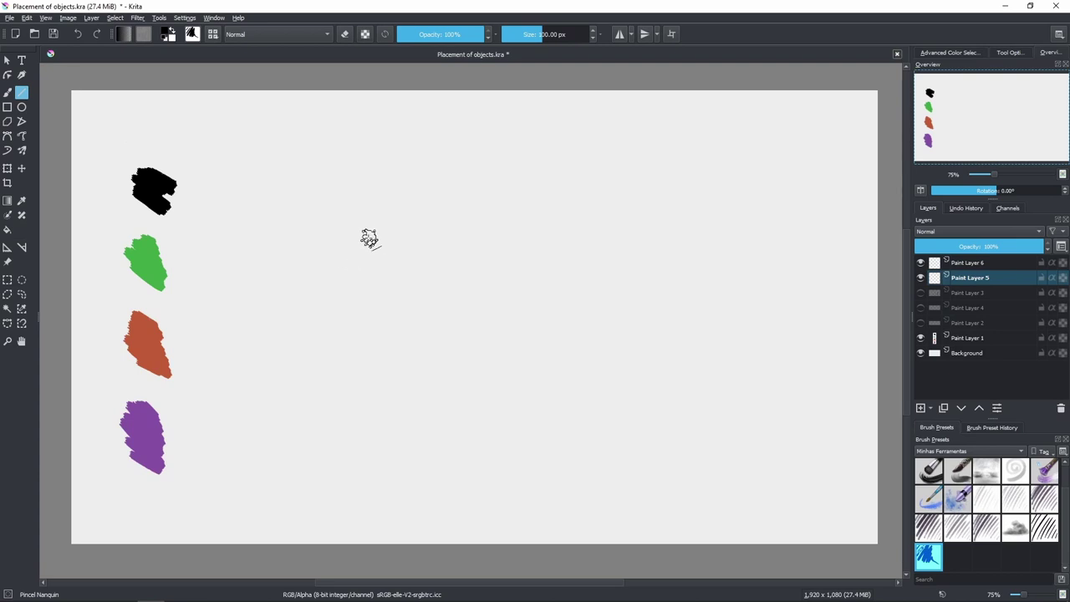
pyautogui.moveTo(361, 222)
pyautogui.mouseDown()
pyautogui.moveTo(361, 308)
pyautogui.moveTo(459, 307)
pyautogui.mouseUp()
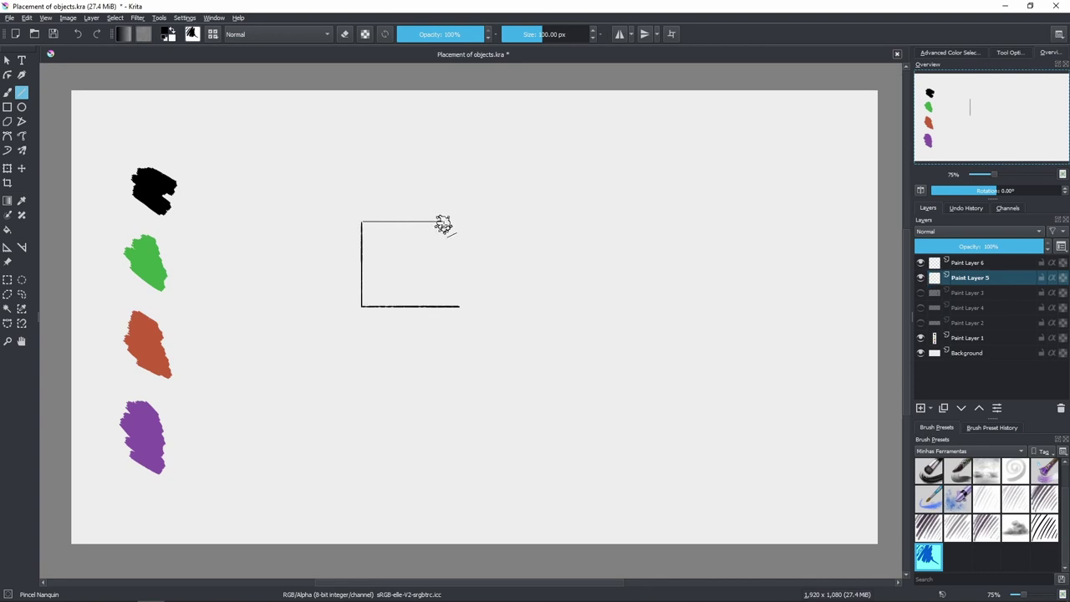
pyautogui.moveTo(361, 222); pyautogui.dragTo(455, 305)
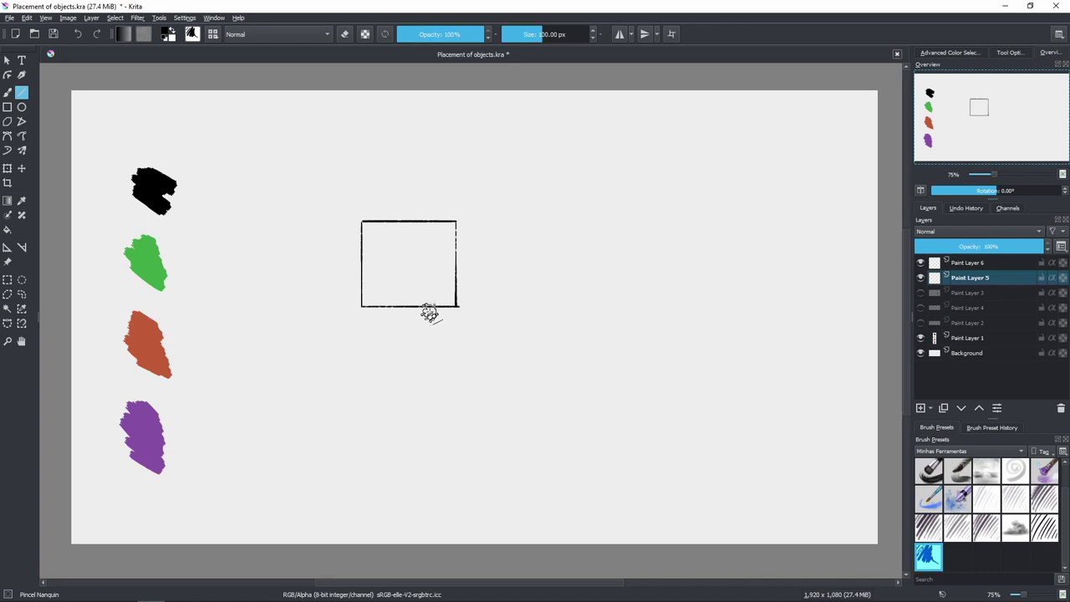
# Step: Extend the black rectangle's bottom and top edges to the right and add a vertical line closing off a narrower gap
pyautogui.moveTo(456, 306); pyautogui.dragTo(602, 306)
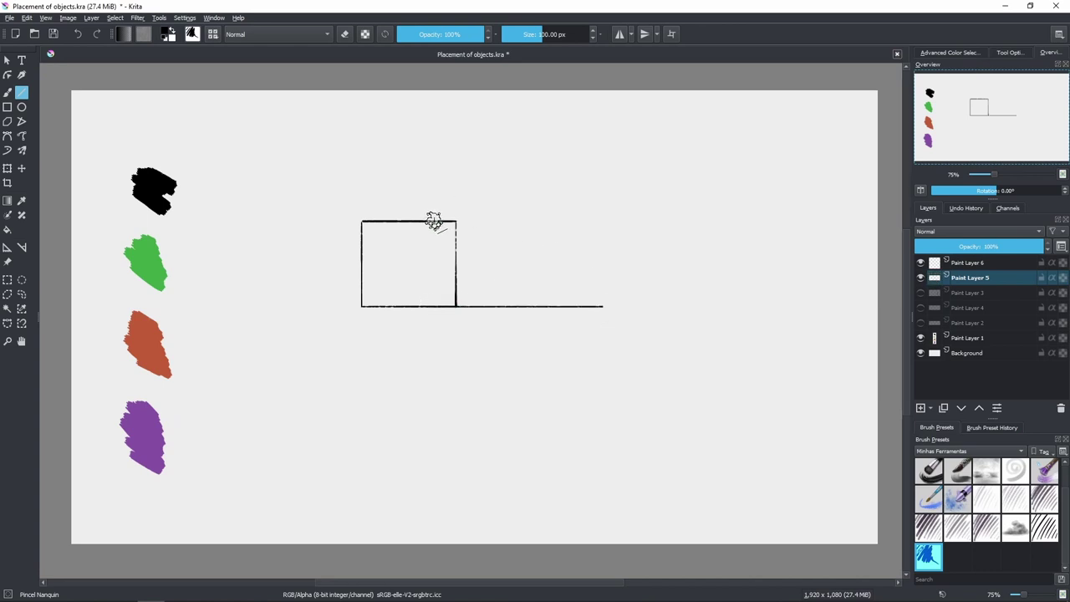
pyautogui.moveTo(439, 222); pyautogui.dragTo(612, 232)
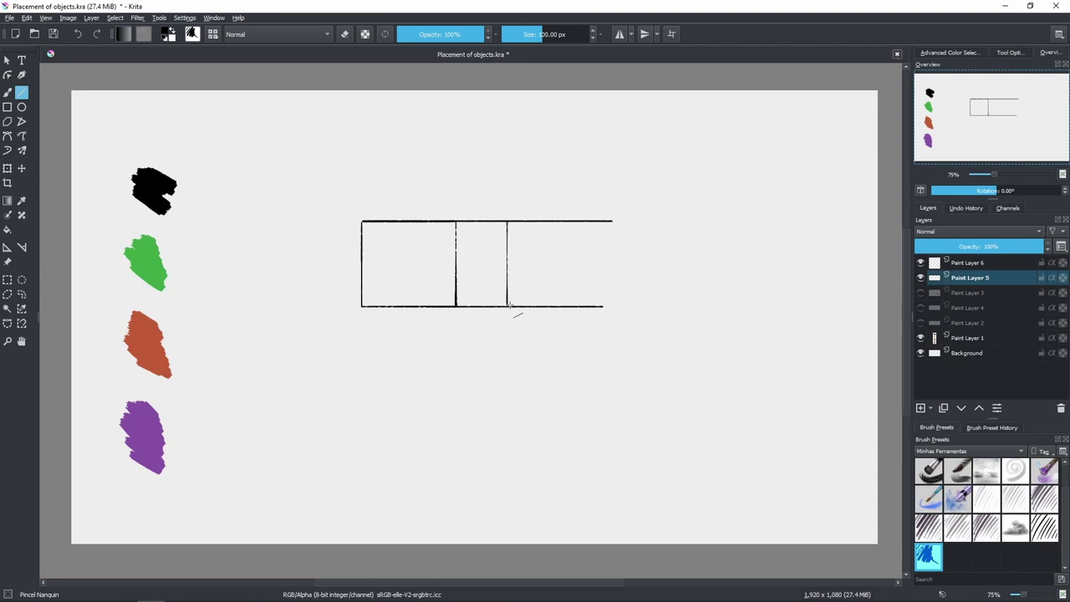
# Step: Pick up the purple swatch colour and move Paint Layer 6 below Paint Layer 5
pyautogui.keyDown('ctrl'); pyautogui.click(155, 418); pyautogui.keyUp('ctrl')
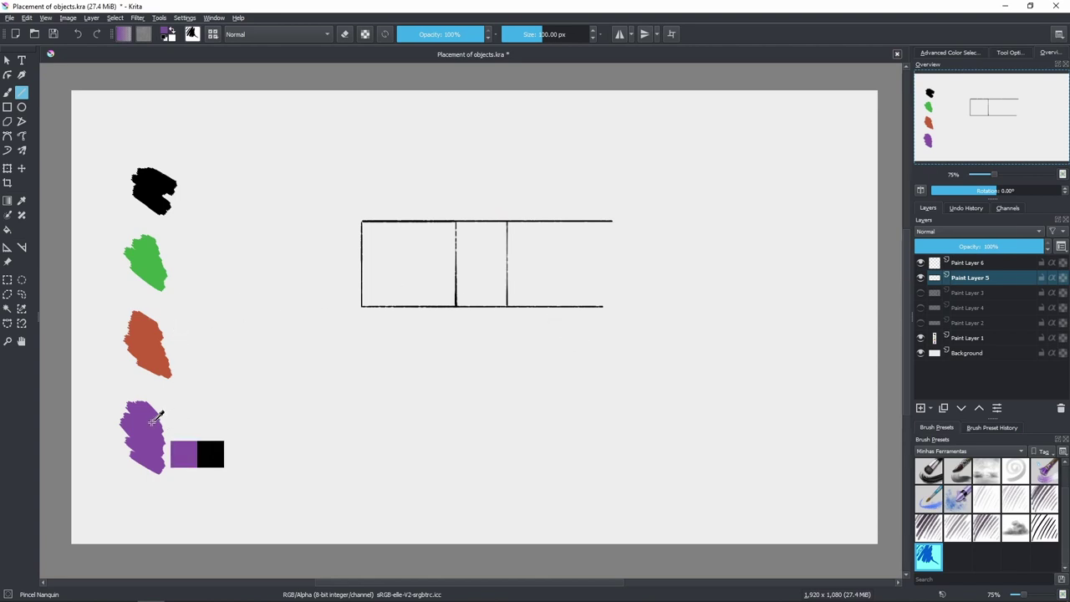
pyautogui.press('pageup')
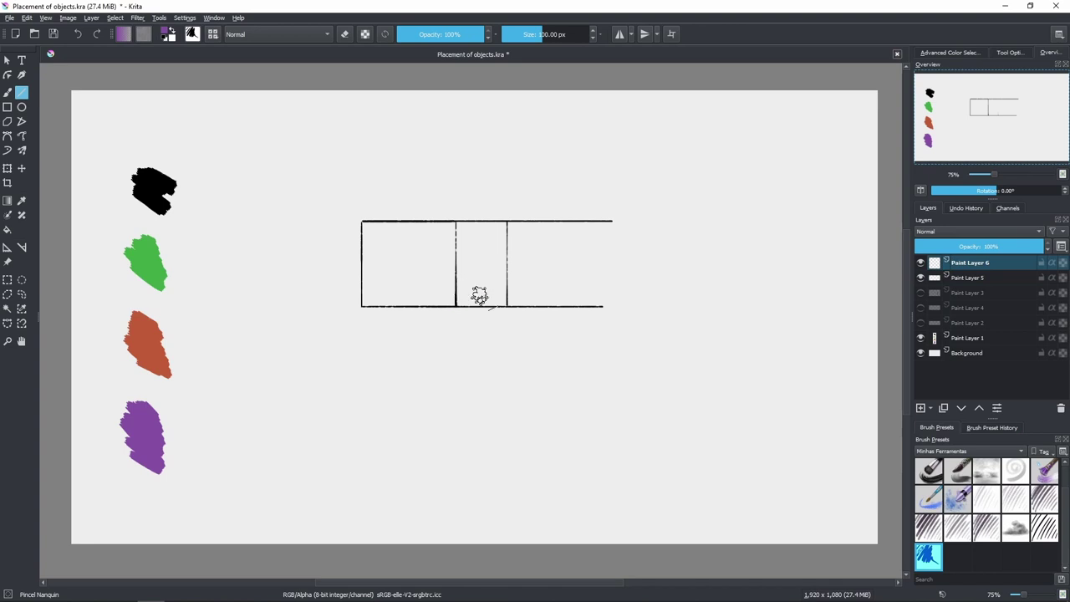
pyautogui.moveTo(937, 264); pyautogui.dragTo(938, 283)
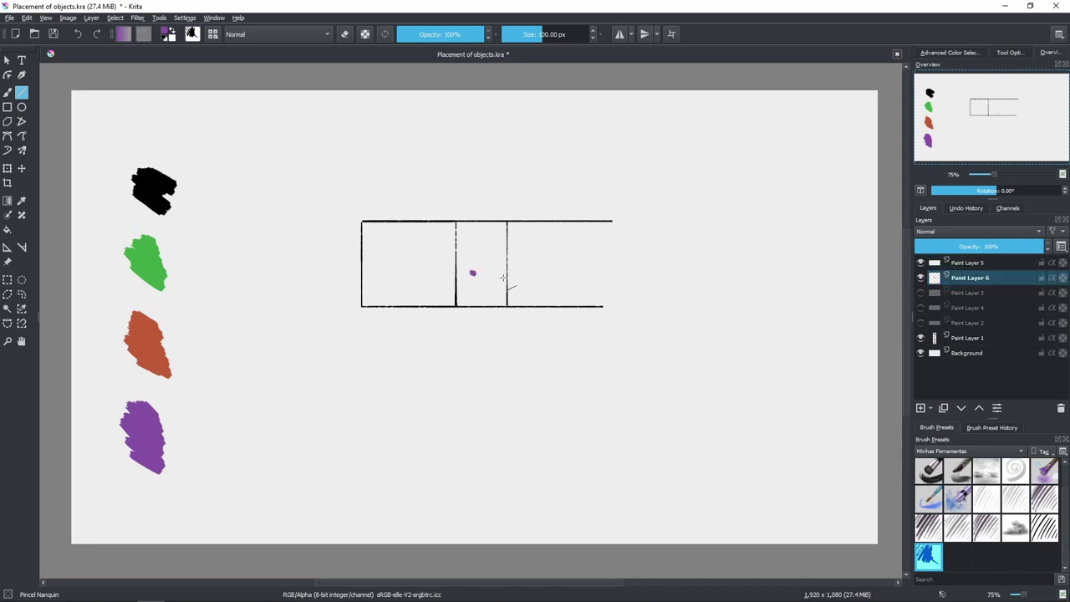
pyautogui.press('b')
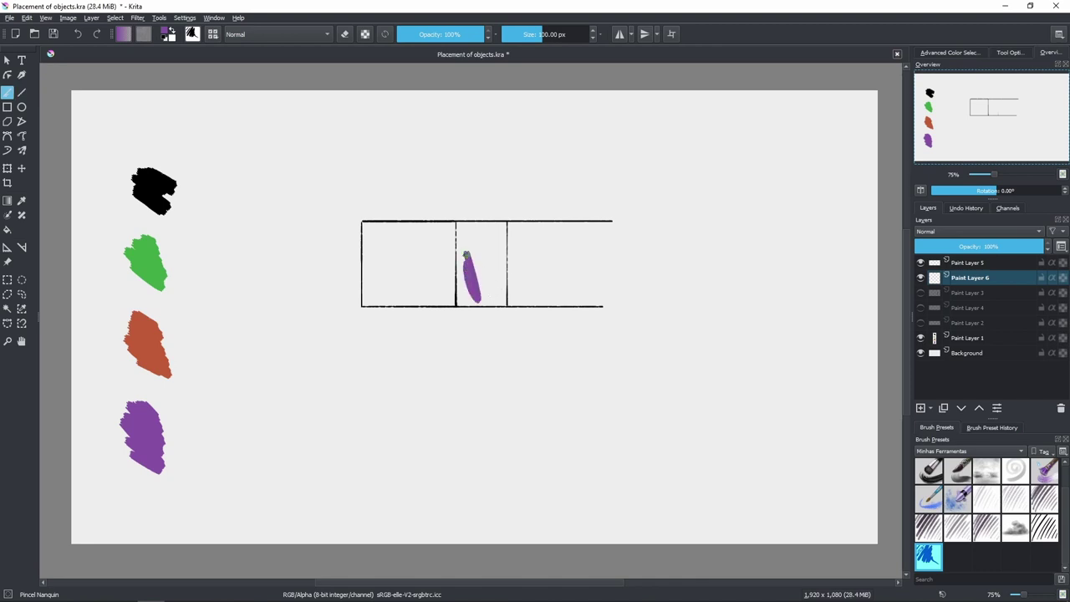
pyautogui.moveTo(466, 253)
pyautogui.mouseDown()
pyautogui.moveTo(462, 225)
pyautogui.moveTo(500, 228)
pyautogui.moveTo(500, 298)
pyautogui.moveTo(463, 300)
pyautogui.moveTo(462, 234)
pyautogui.mouseUp()
pyautogui.moveTo(483, 293); pyautogui.dragTo(846, 357)
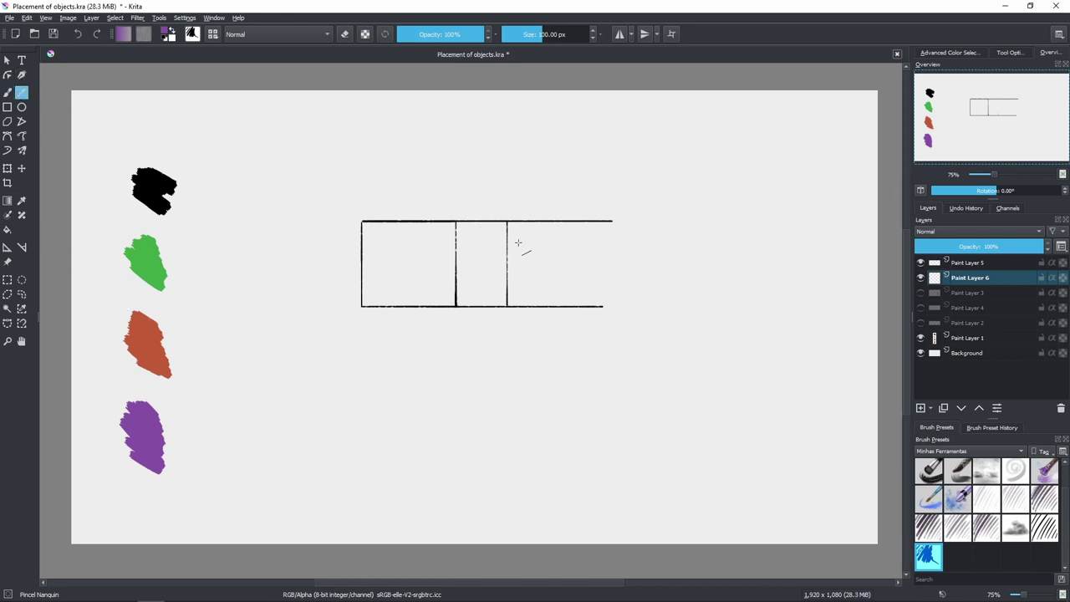
# Step: Cross the gap with two purple diagonals and draw a long line from the rectangle's upper-left corner through their crossing past the base line
pyautogui.scroll(3, 517, 242)
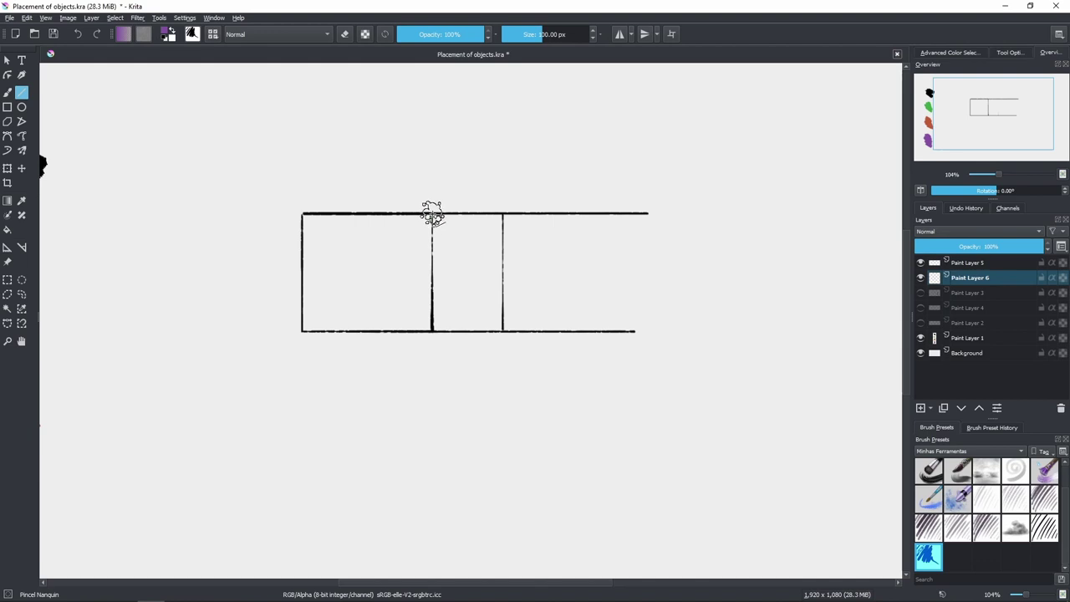
pyautogui.moveTo(432, 215); pyautogui.dragTo(503, 333)
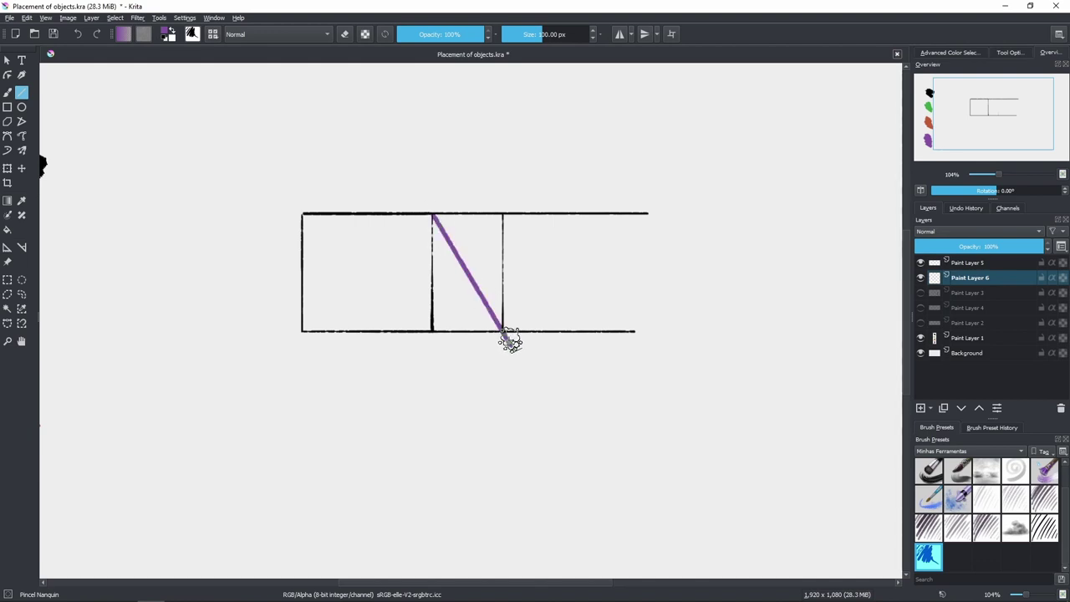
pyautogui.moveTo(432, 330); pyautogui.dragTo(508, 204)
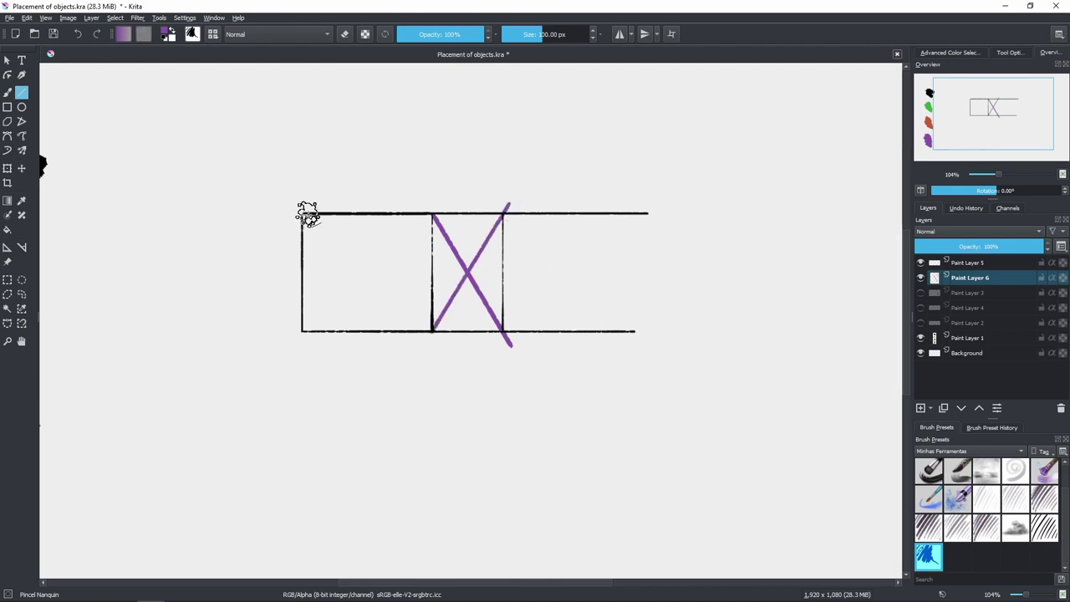
pyautogui.moveTo(302, 215)
pyautogui.mouseDown()
pyautogui.moveTo(444, 241)
pyautogui.moveTo(677, 344)
pyautogui.mouseUp()
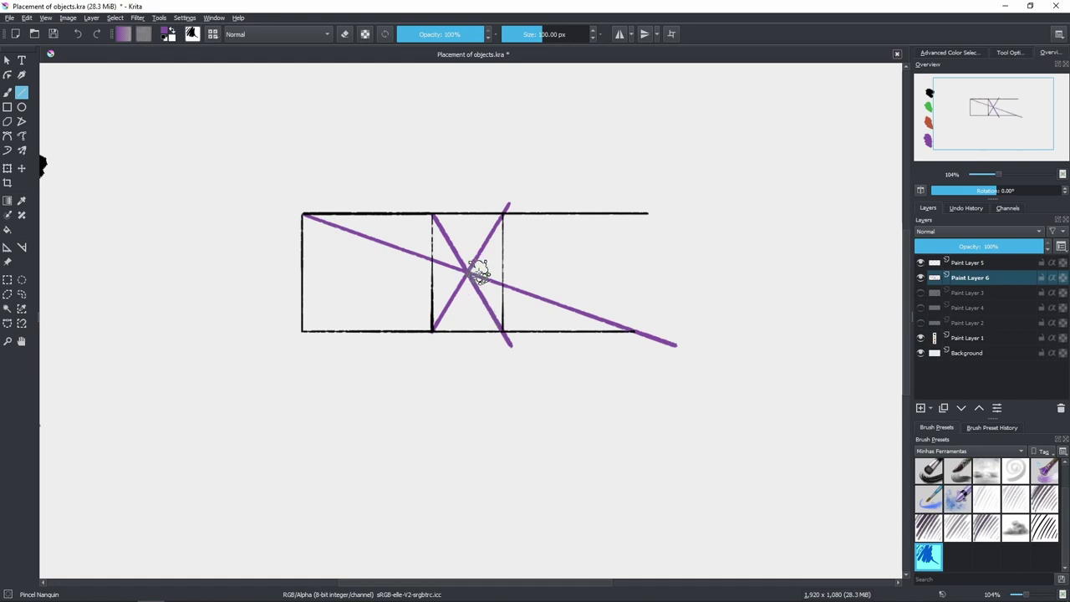
# Step: Draw a purple vertical line upward from the diagonals' crossing, replacing the first attempt
pyautogui.moveTo(464, 159); pyautogui.dragTo(464, 361)
pyautogui.hotkey('ctrl', 'z')
pyautogui.moveTo(466, 274); pyautogui.dragTo(468, 128)
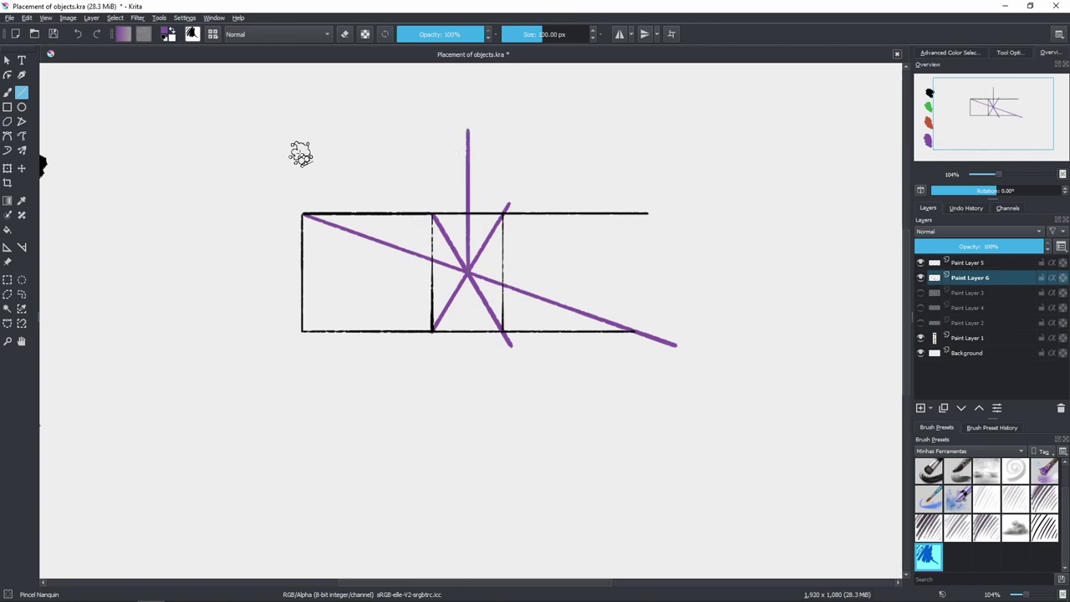
pyautogui.moveTo(298, 156); pyautogui.dragTo(647, 145)
pyautogui.hotkey('ctrl', 'z')
pyautogui.hotkey('ctrl', 'z')
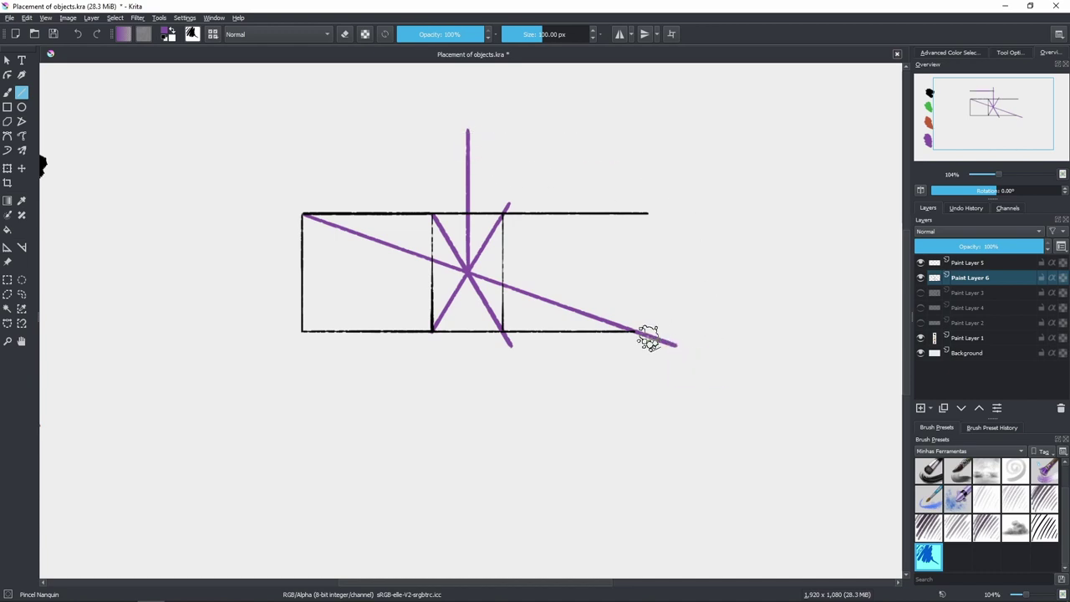
# Step: On Paint Layer 5, close the second rectangle with a black vertical line where the long purple diagonal meets the base line
pyautogui.click(932, 262)
pyautogui.keyDown('ctrl'); pyautogui.click(339, 209); pyautogui.keyUp('ctrl')
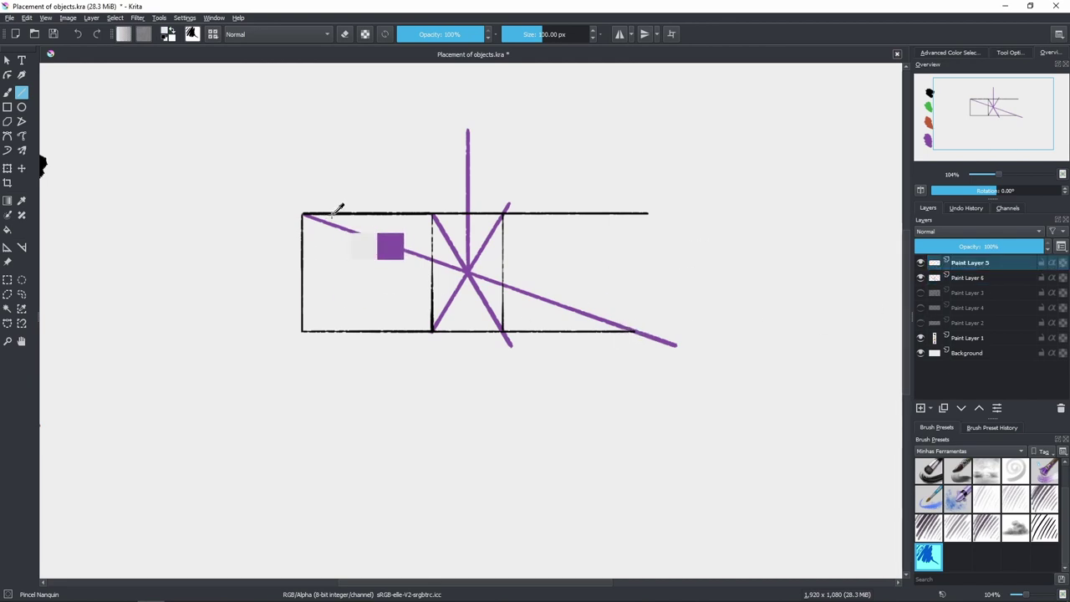
pyautogui.keyDown('ctrl'); pyautogui.click(334, 212); pyautogui.keyUp('ctrl')
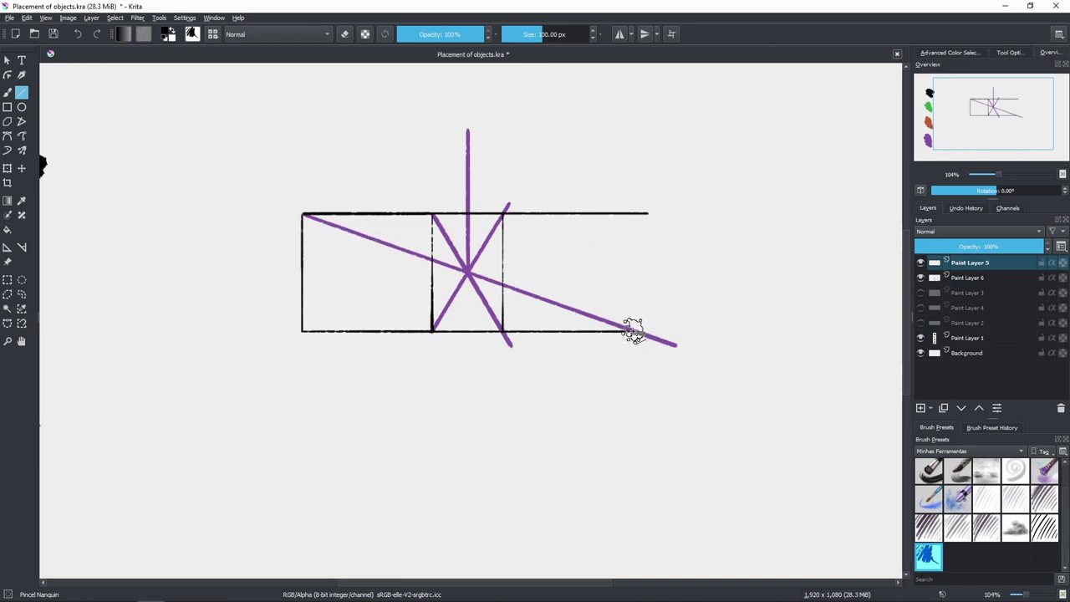
pyautogui.moveTo(635, 332); pyautogui.dragTo(633, 215)
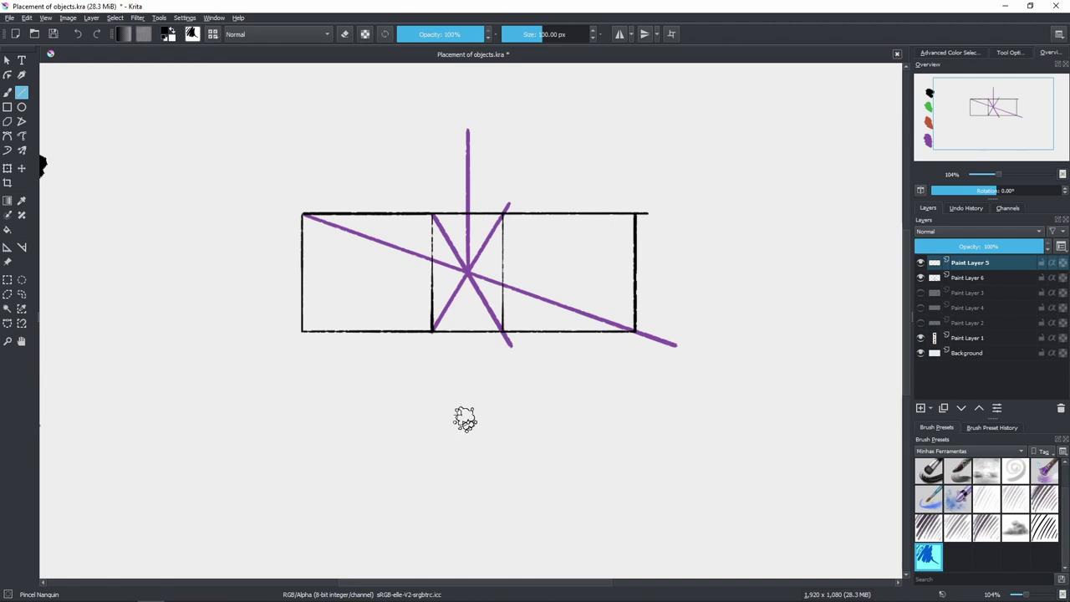
# Step: Clear the straight-line construction from Paint Layer 5 and Paint Layer 6
pyautogui.scroll(-1, 512, 294)
pyautogui.moveTo(512, 294); pyautogui.dragTo(480, 276)
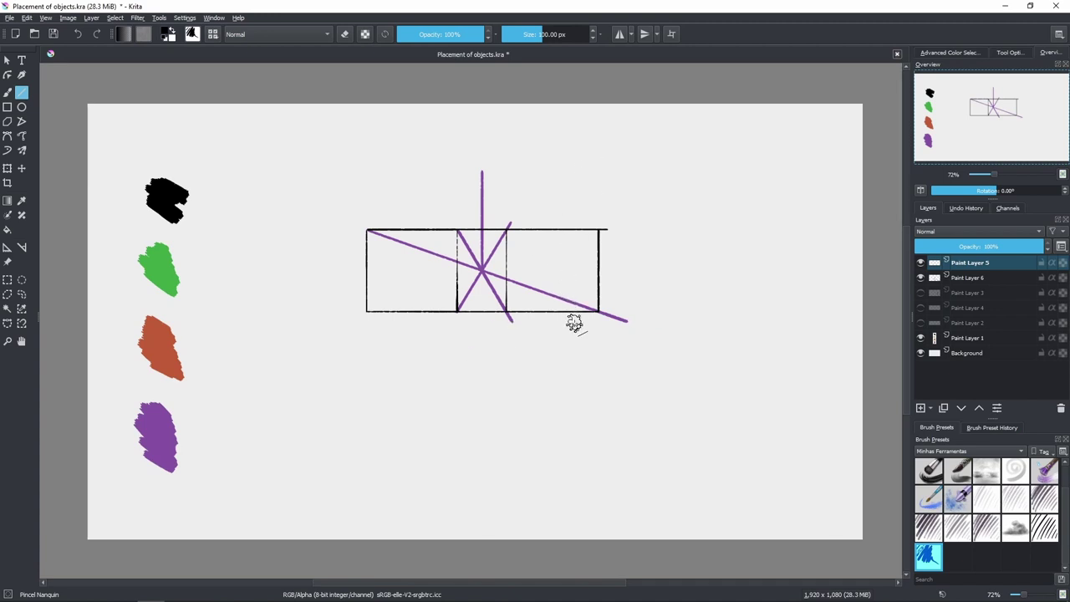
pyautogui.press('Delete')
pyautogui.click(934, 279)
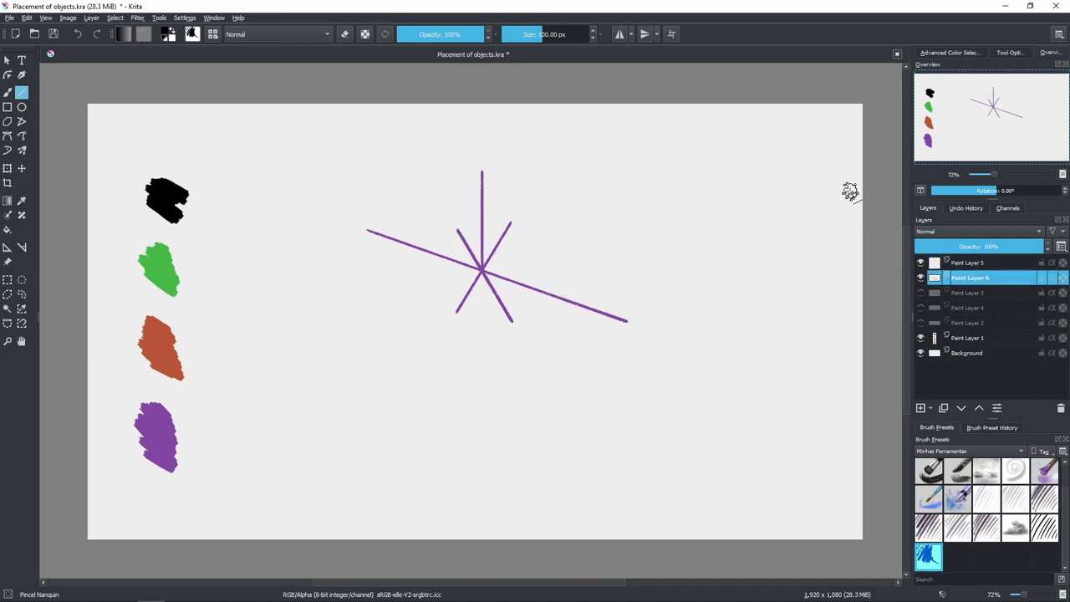
pyautogui.press('Delete')
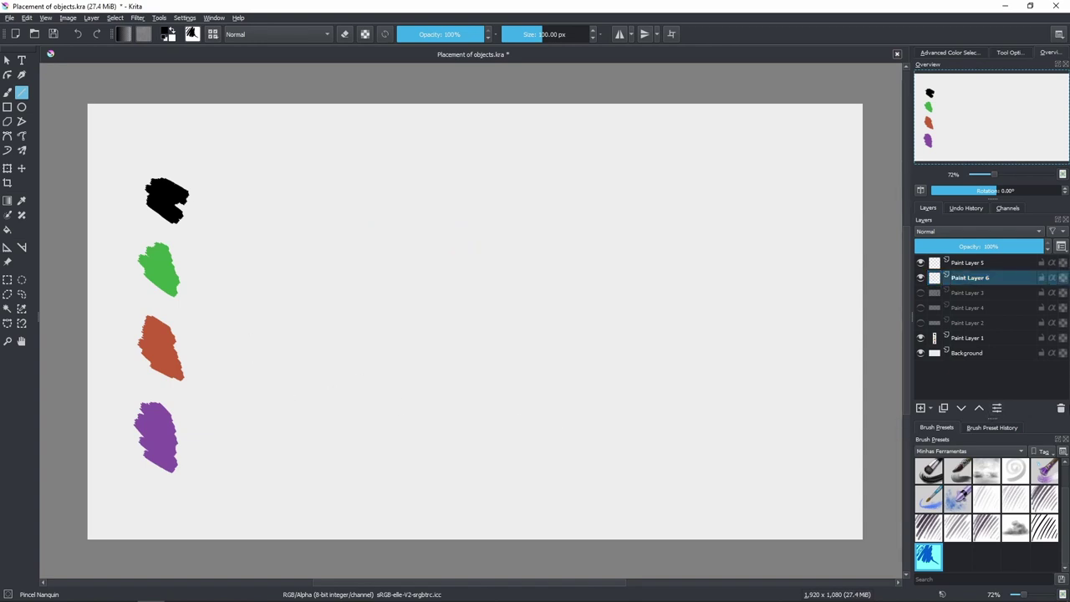
# Step: Delete Paint Layer 6 and Paint Layer 5, and show the perspective drawing on Paint Layer 4 and Paint Layer 2
pyautogui.click(1060, 409)
pyautogui.click(982, 264)
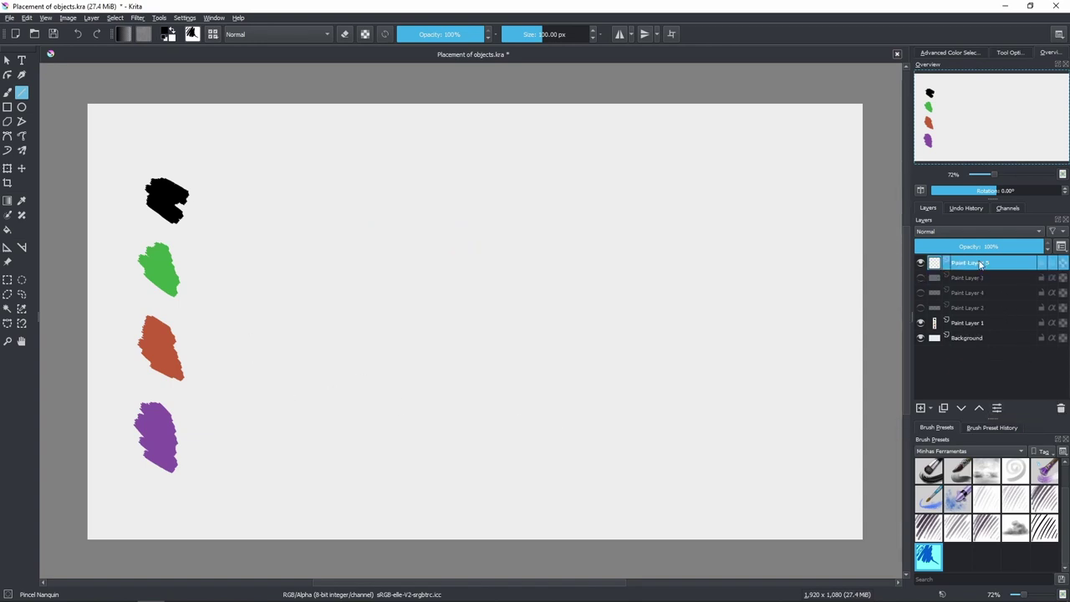
pyautogui.click(1059, 407)
pyautogui.click(920, 277)
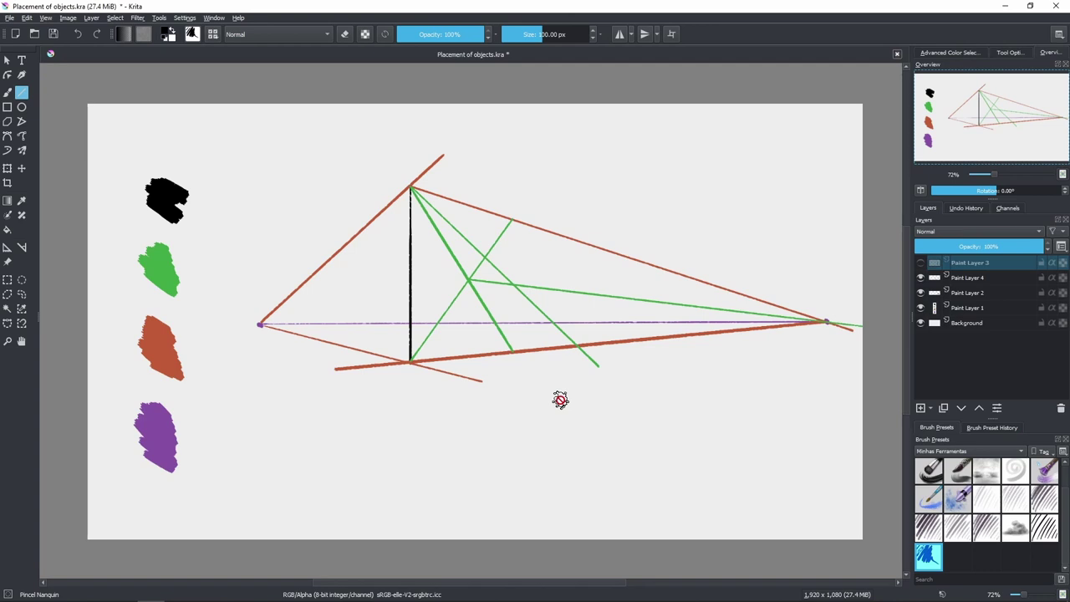
# Step: Show Paint Layer 3, and erase the old green diagonals from the box's front face on Paint Layer 4
pyautogui.click(921, 262)
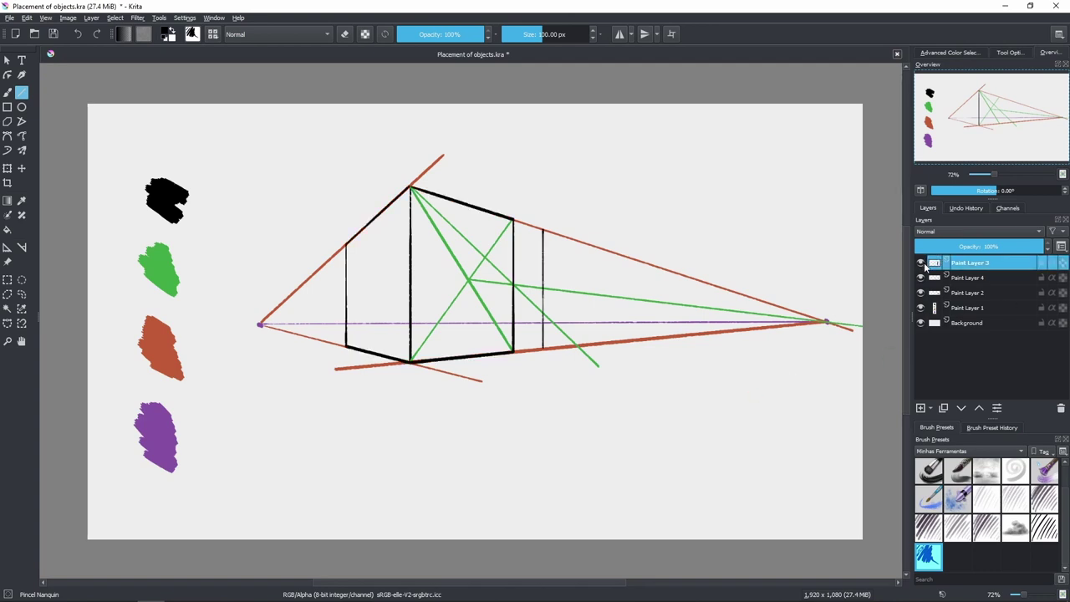
pyautogui.scroll(3, 608, 363)
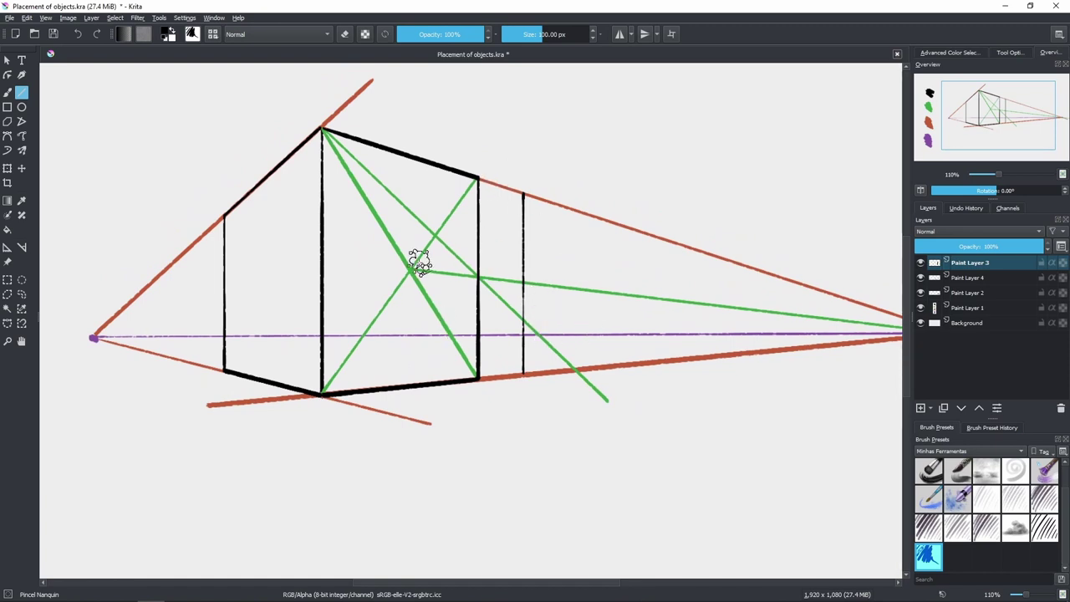
pyautogui.press('b')
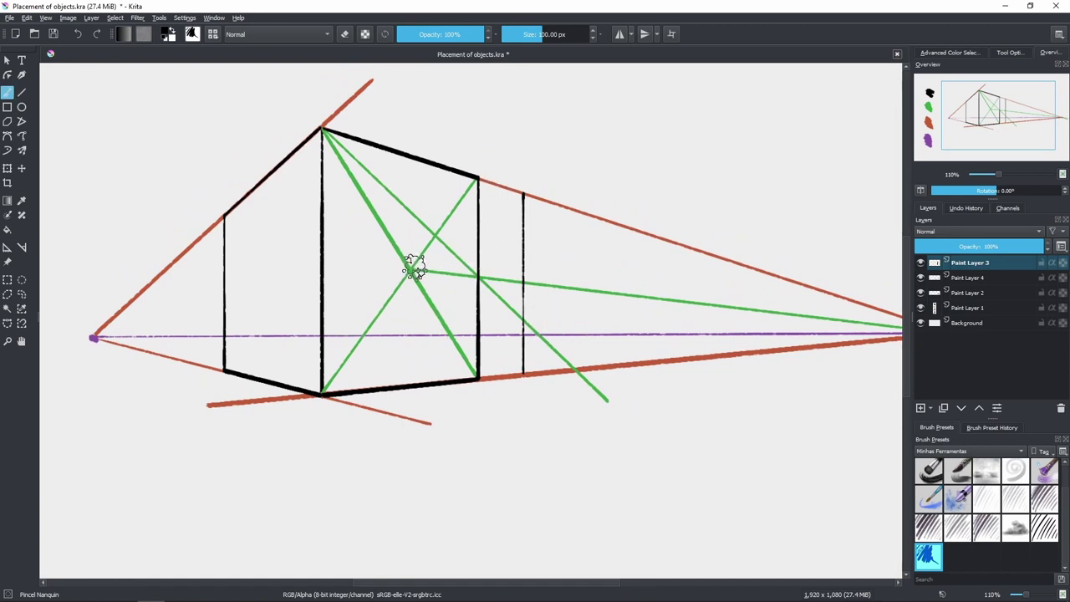
pyautogui.click(343, 37)
pyautogui.click(938, 279)
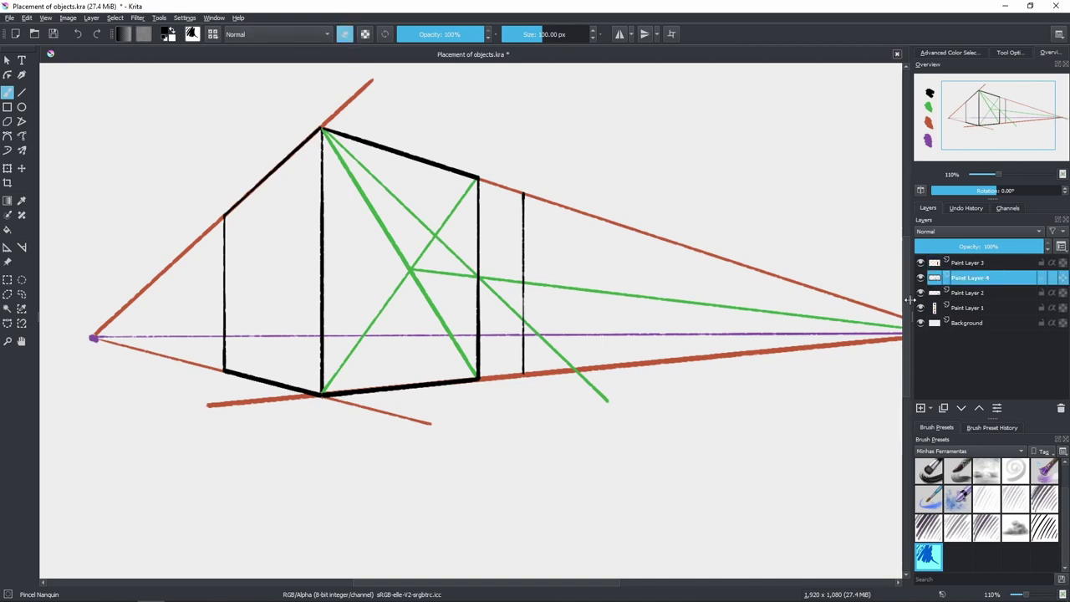
pyautogui.click(921, 278)
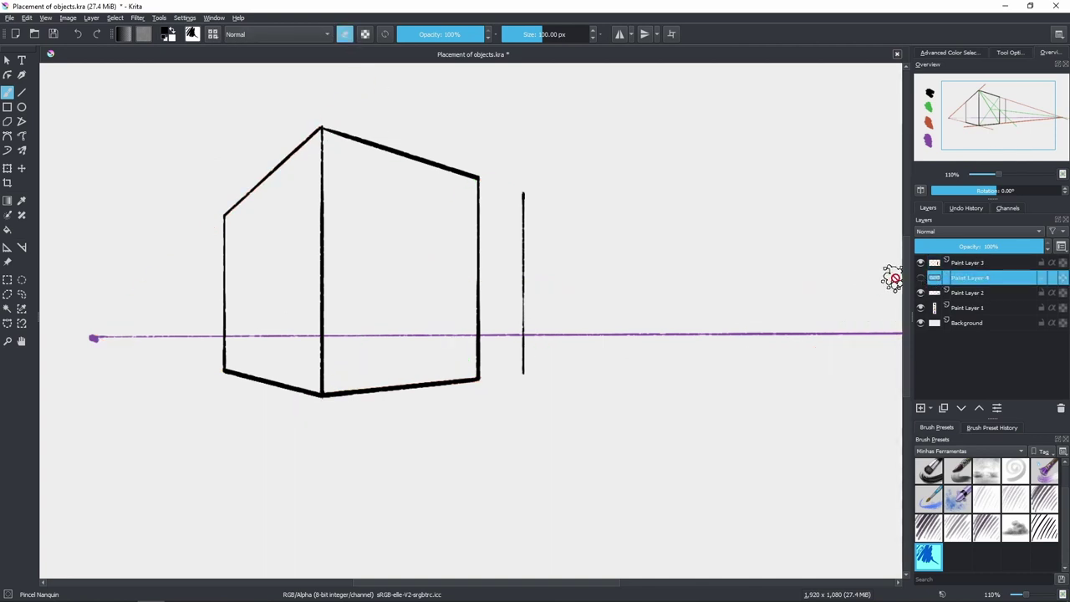
pyautogui.click(922, 279)
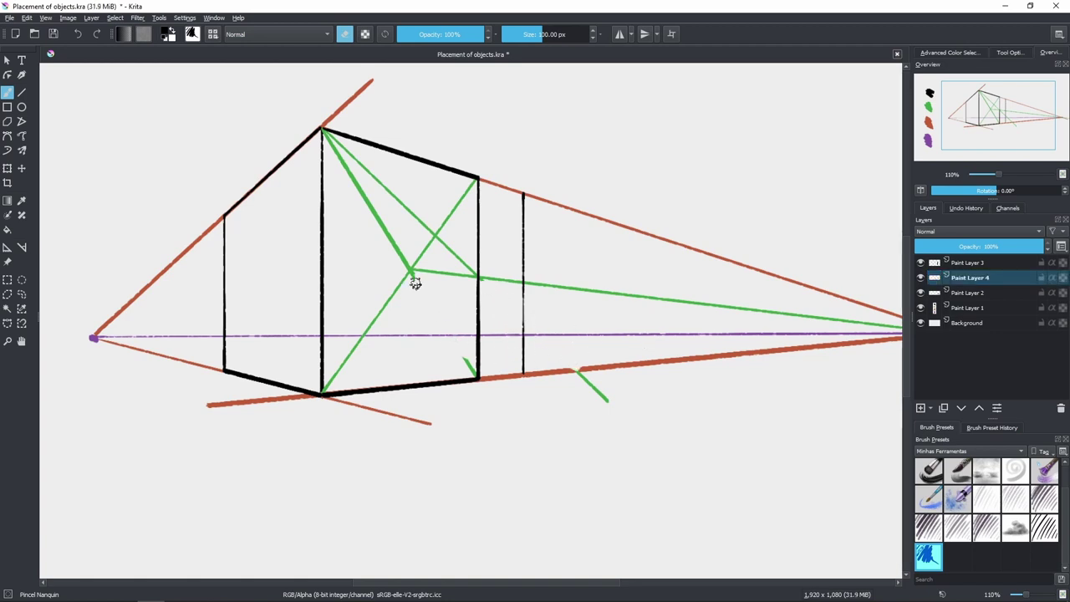
pyautogui.moveTo(376, 221); pyautogui.dragTo(336, 169)
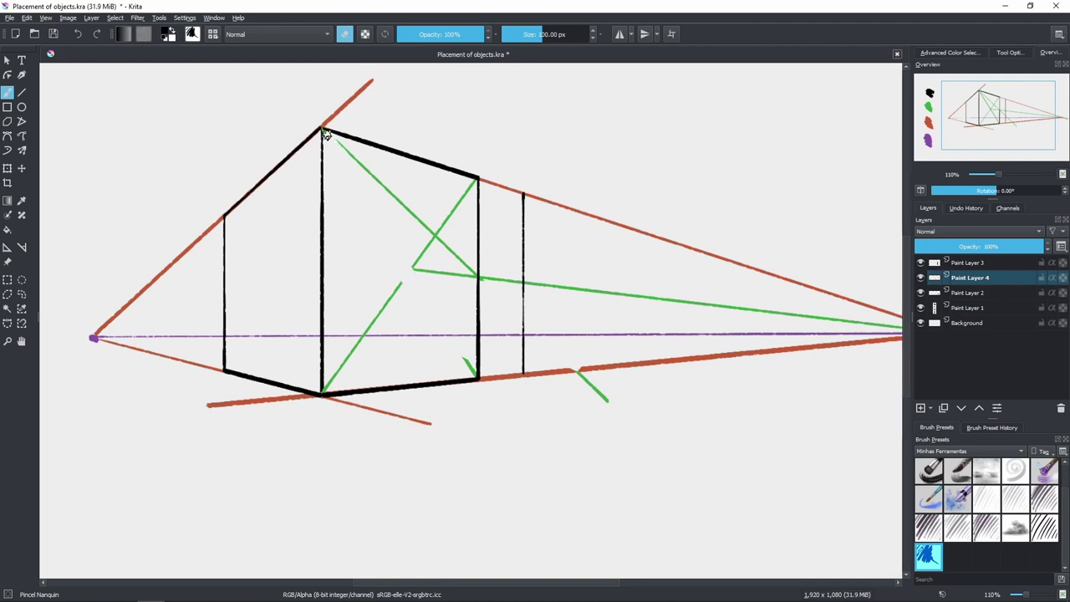
pyautogui.moveTo(360, 165)
pyautogui.mouseDown()
pyautogui.moveTo(410, 223)
pyautogui.moveTo(440, 238)
pyautogui.mouseUp()
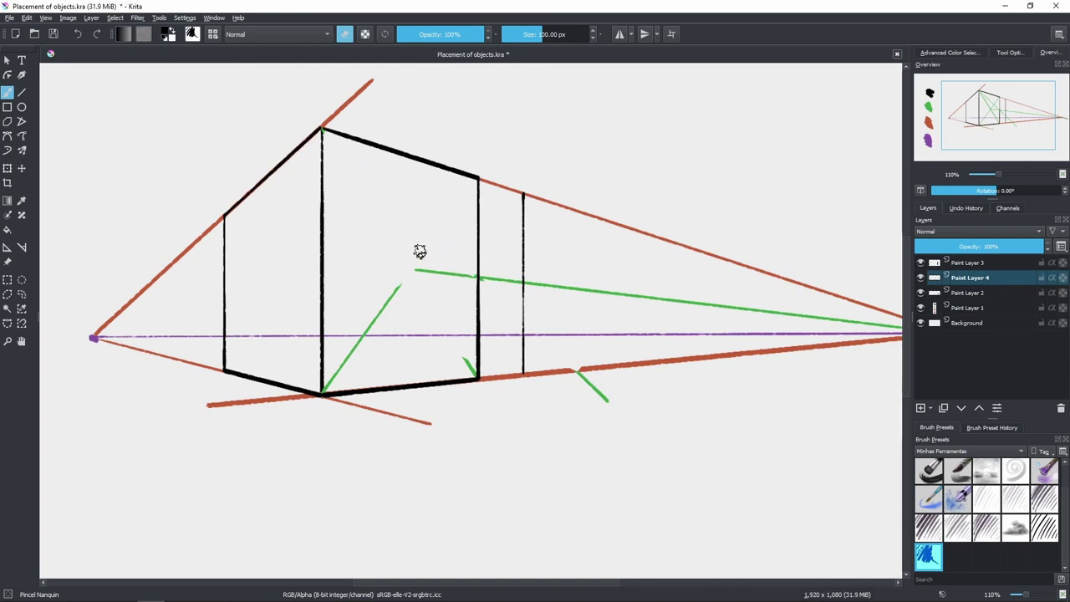
pyautogui.moveTo(399, 284); pyautogui.dragTo(358, 343)
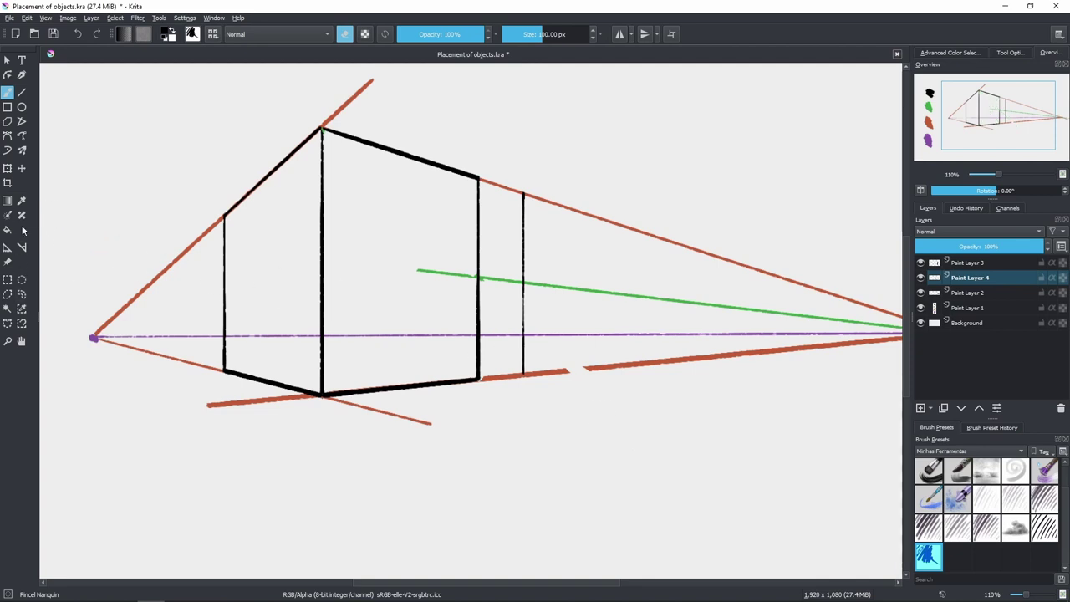
pyautogui.scroll(-3, 377, 394)
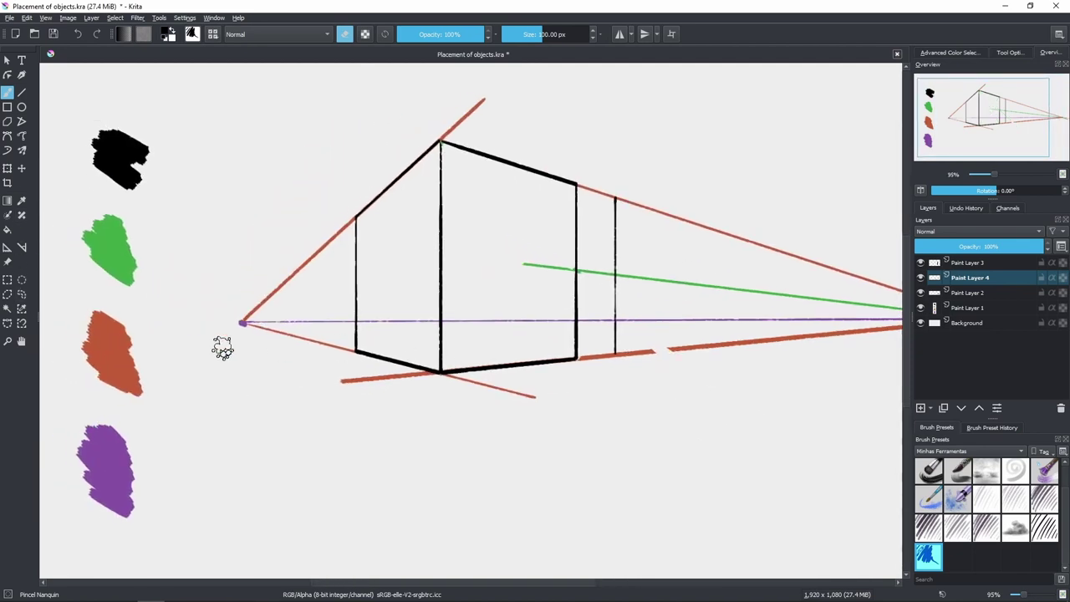
pyautogui.press('e')
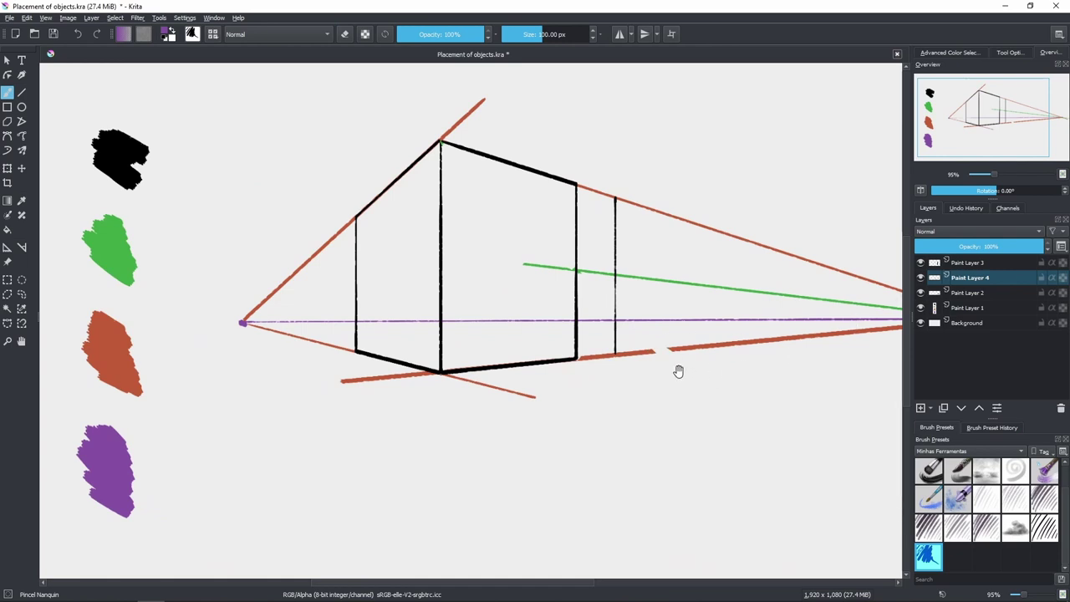
pyautogui.moveTo(678, 371); pyautogui.dragTo(605, 392)
pyautogui.moveTo(514, 362)
pyautogui.mouseDown()
pyautogui.moveTo(513, 251)
pyautogui.moveTo(506, 372)
pyautogui.moveTo(535, 250)
pyautogui.moveTo(547, 351)
pyautogui.mouseUp()
pyautogui.hotkey('ctrl', 'z')
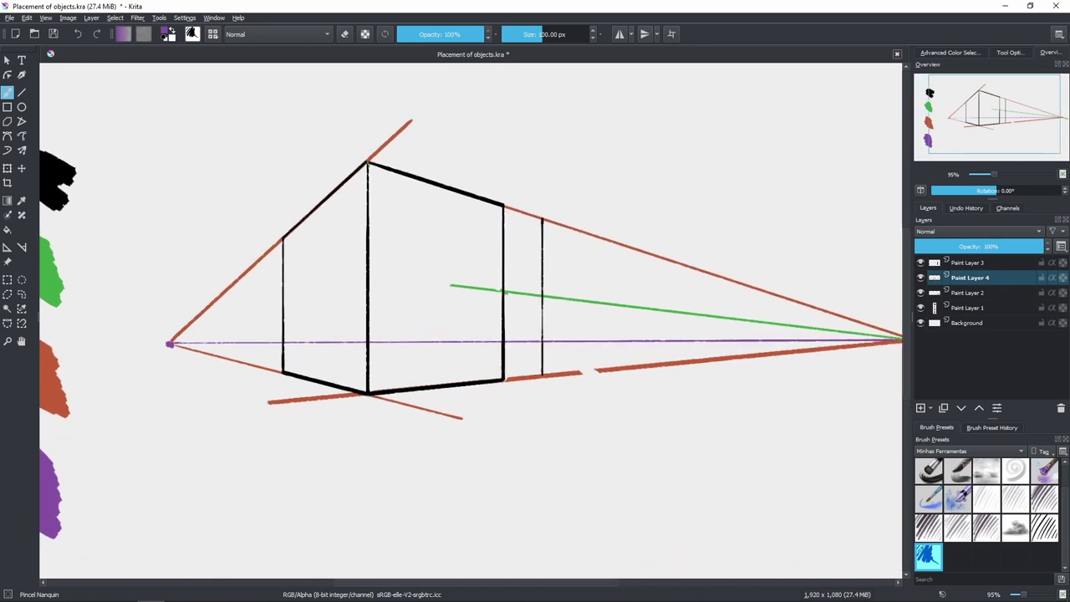
pyautogui.scroll(2, 565, 393)
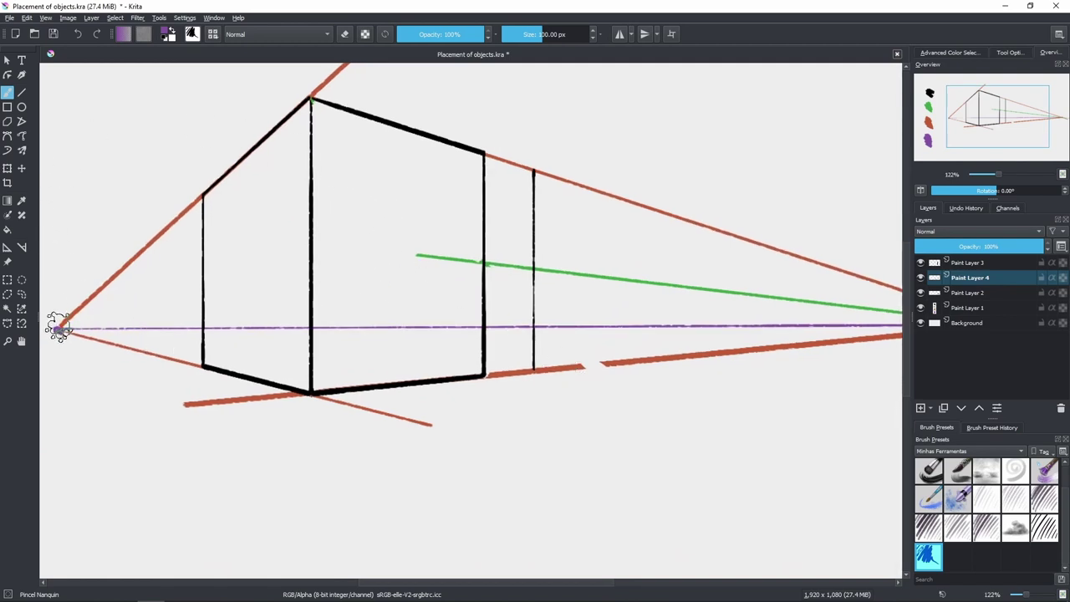
# Step: Draw two crossing green diagonals with the Line tool between the corners of the gap separating the box from the lone vertical
pyautogui.keyDown('ctrl'); pyautogui.click(531, 265); pyautogui.keyUp('ctrl')
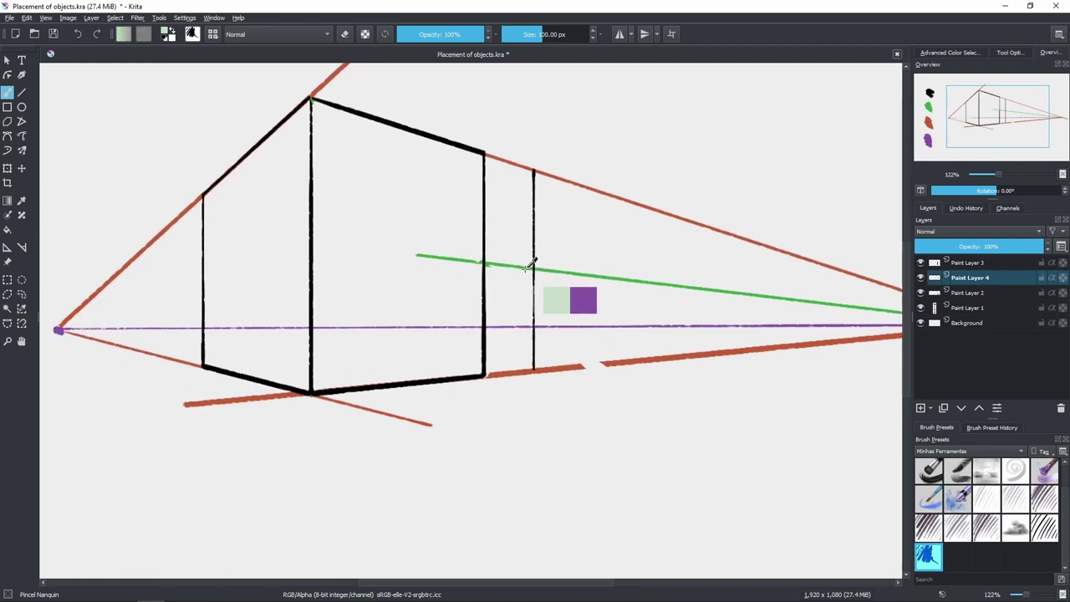
pyautogui.click(24, 91)
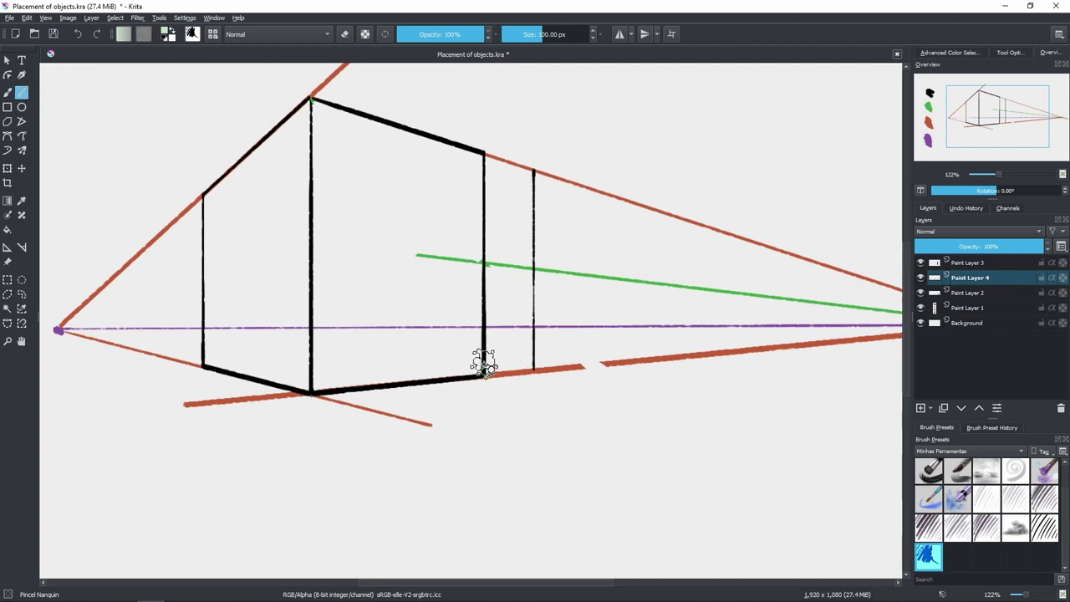
pyautogui.moveTo(488, 364); pyautogui.dragTo(535, 159)
pyautogui.hotkey('ctrl', 'z')
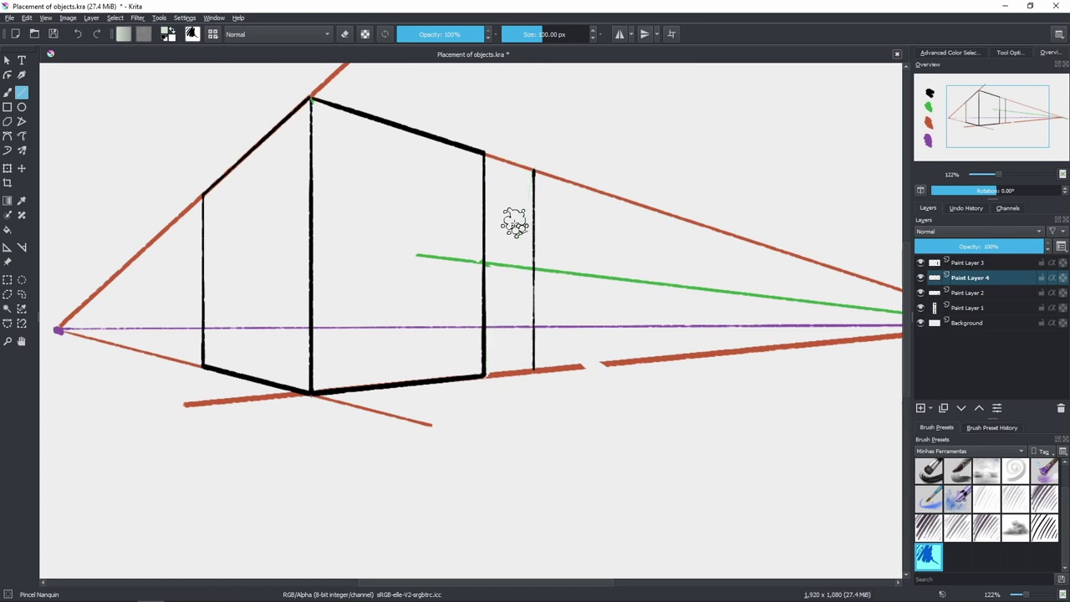
pyautogui.keyDown('ctrl'); pyautogui.click(590, 272); pyautogui.keyUp('ctrl')
pyautogui.moveTo(484, 373); pyautogui.dragTo(546, 421)
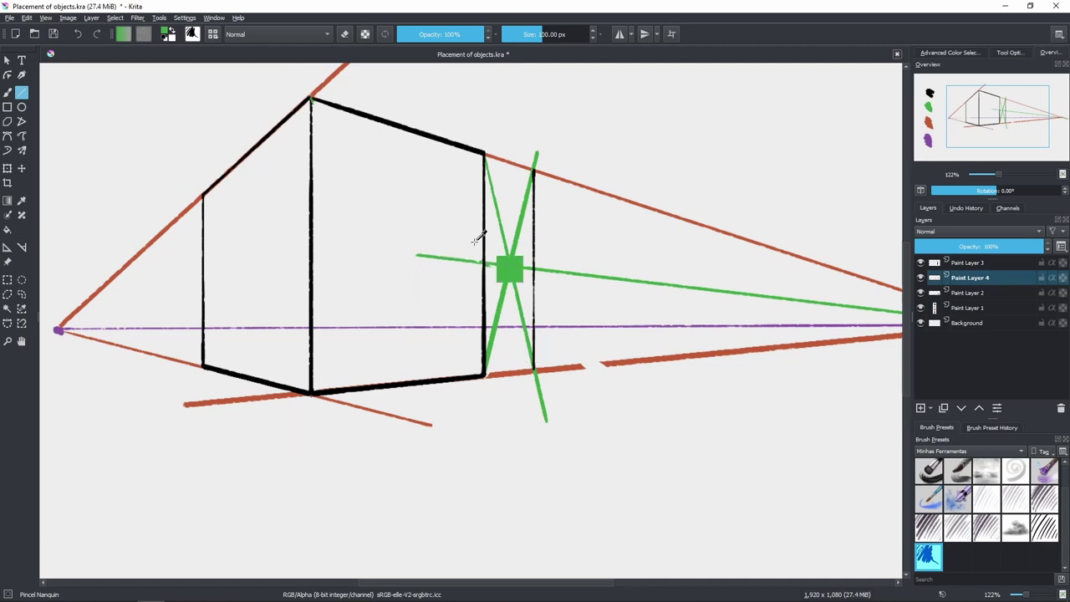
# Step: Draw a green line from the box's front top corner through the gap's centre to just past the red base line
pyautogui.scroll(-2, 480, 250)
pyautogui.scroll(2, 545, 276)
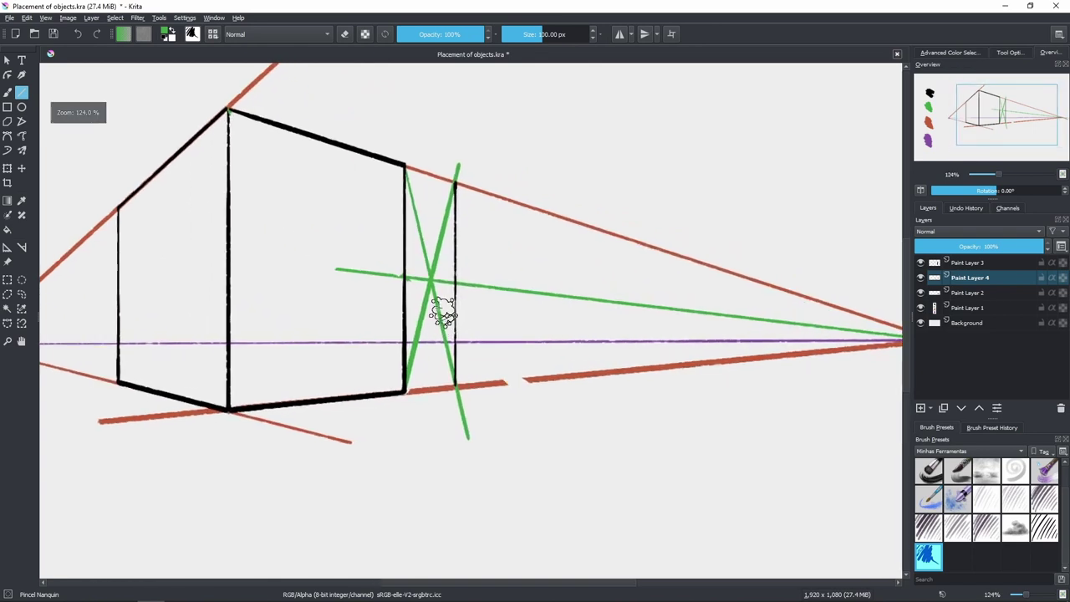
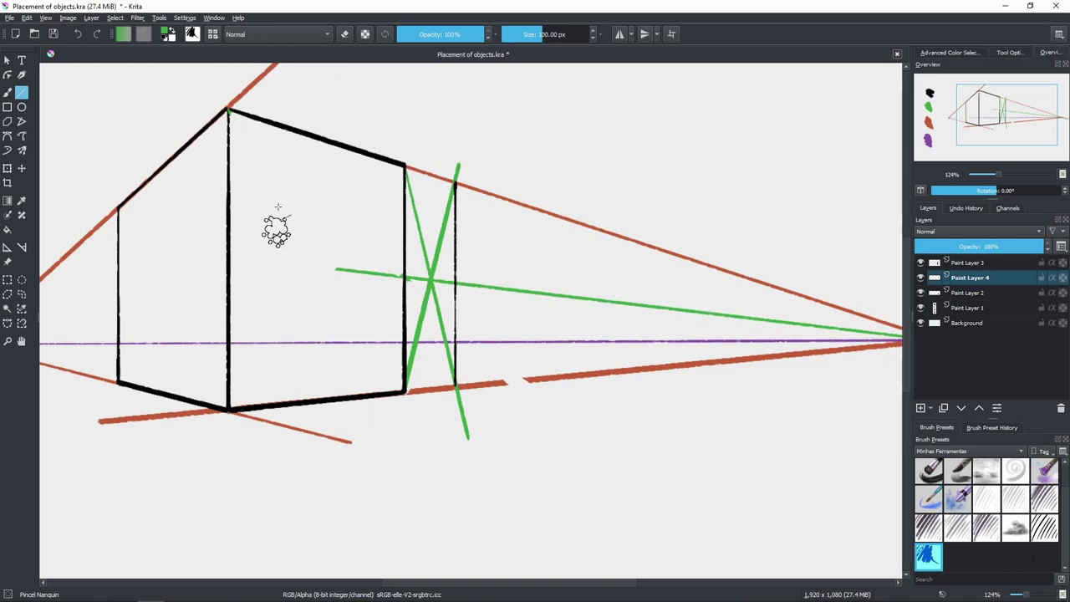
pyautogui.moveTo(601, 353); pyautogui.dragTo(559, 351)
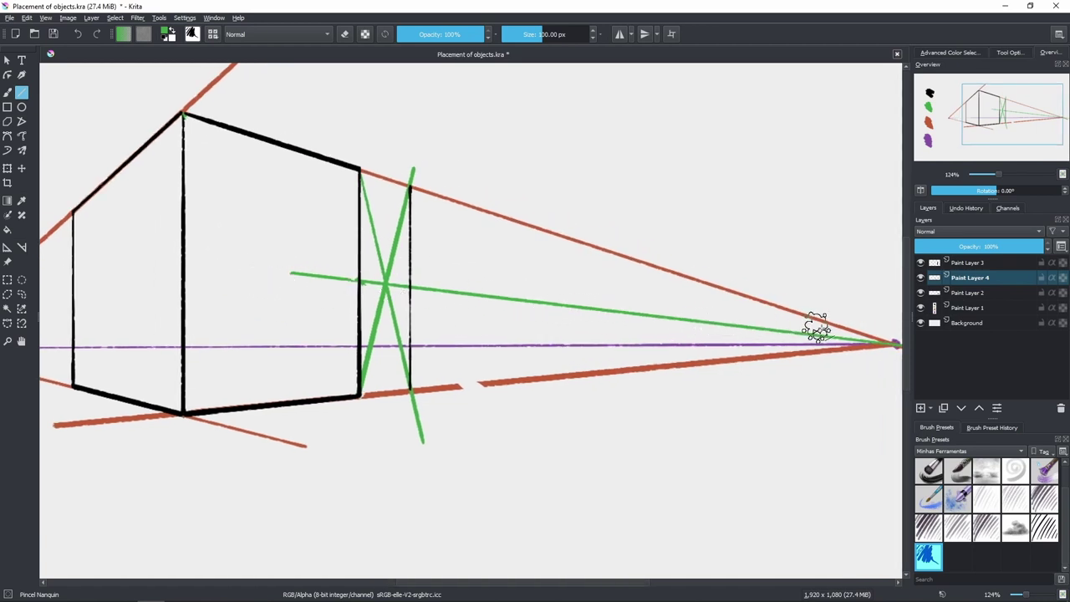
pyautogui.moveTo(362, 309); pyautogui.dragTo(458, 312)
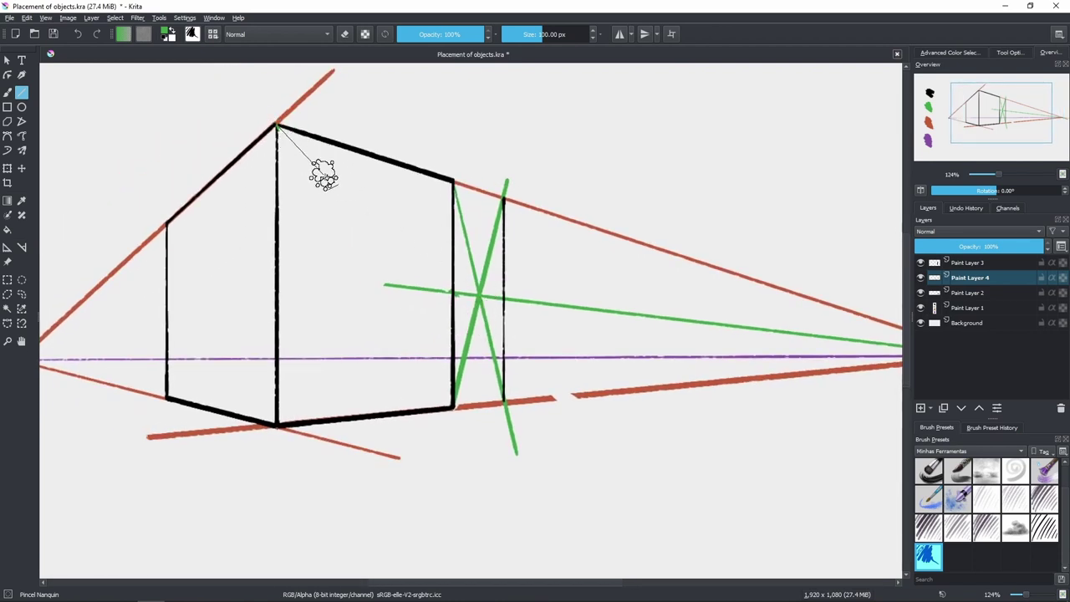
pyautogui.moveTo(323, 174); pyautogui.dragTo(289, 132)
pyautogui.moveTo(404, 221)
pyautogui.mouseDown()
pyautogui.moveTo(468, 291)
pyautogui.moveTo(515, 310)
pyautogui.moveTo(627, 415)
pyautogui.mouseUp()
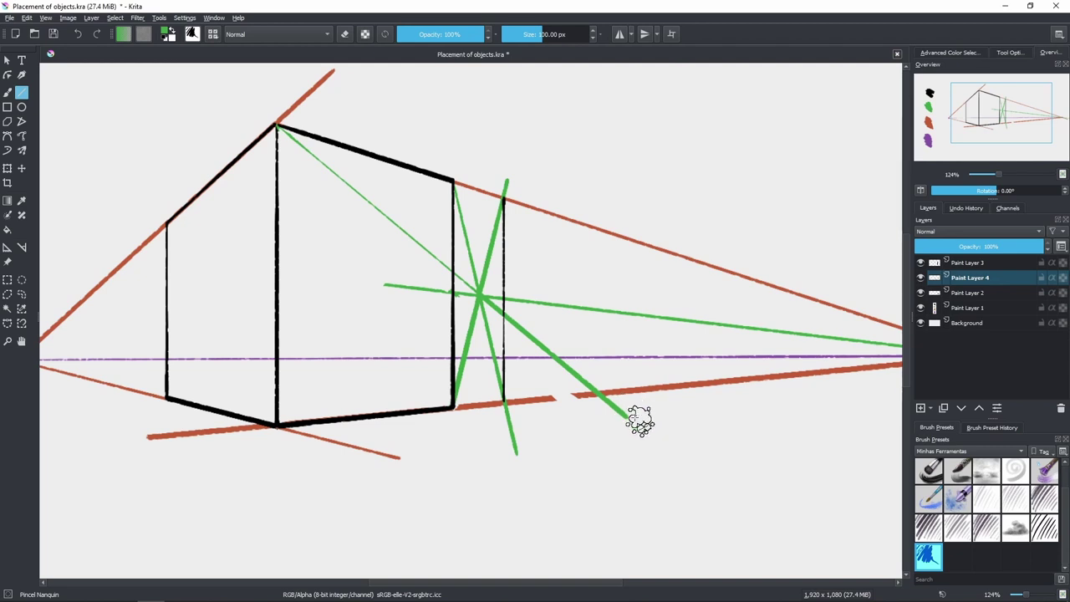
pyautogui.hotkey('ctrl', 'z')
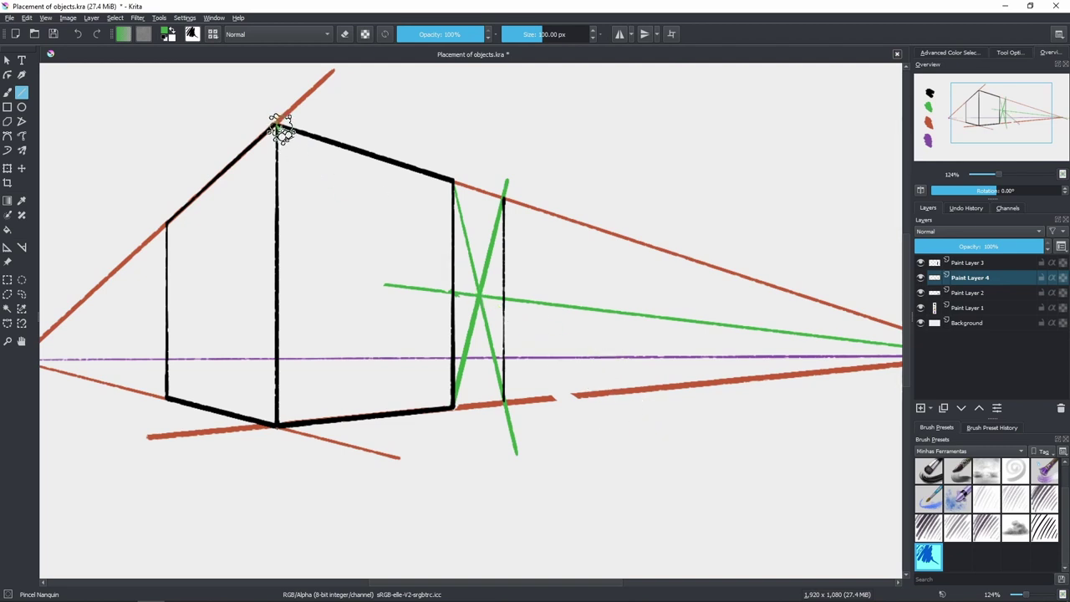
pyautogui.moveTo(279, 125); pyautogui.dragTo(625, 415)
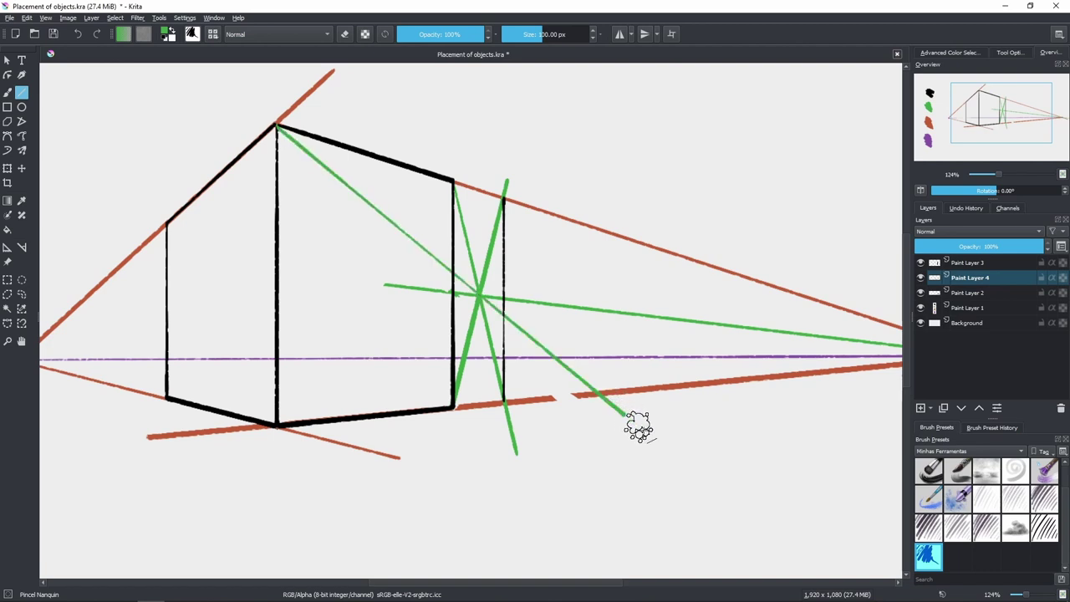
# Step: On Paint Layer 3, complete the second face with a black vertical where the long green diagonal meets the base line, plus top and bottom edges
pyautogui.click(940, 264)
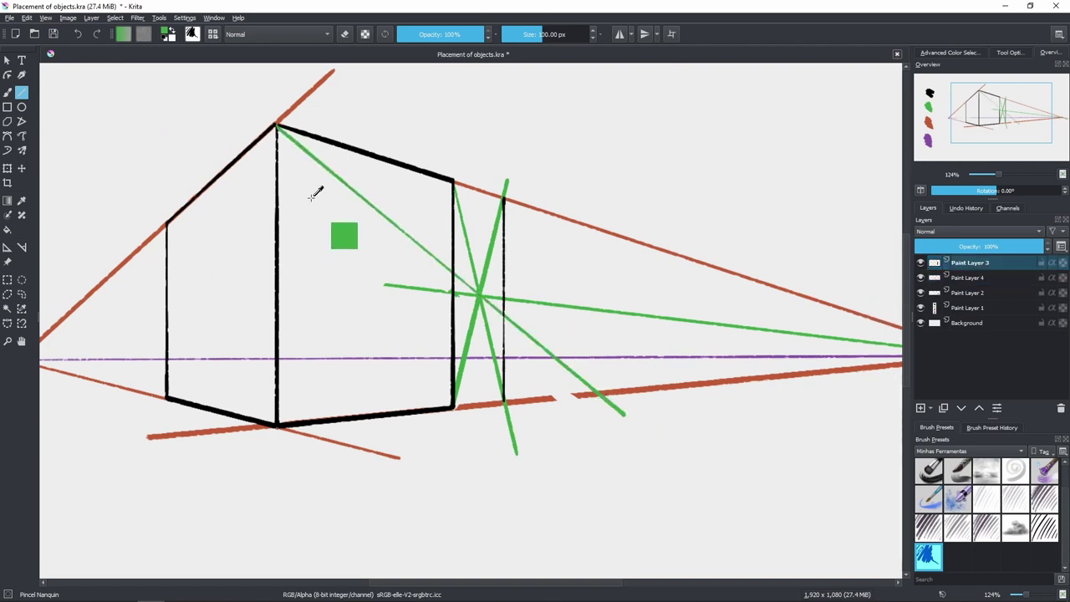
pyautogui.keyDown('ctrl'); pyautogui.click(367, 140); pyautogui.keyUp('ctrl')
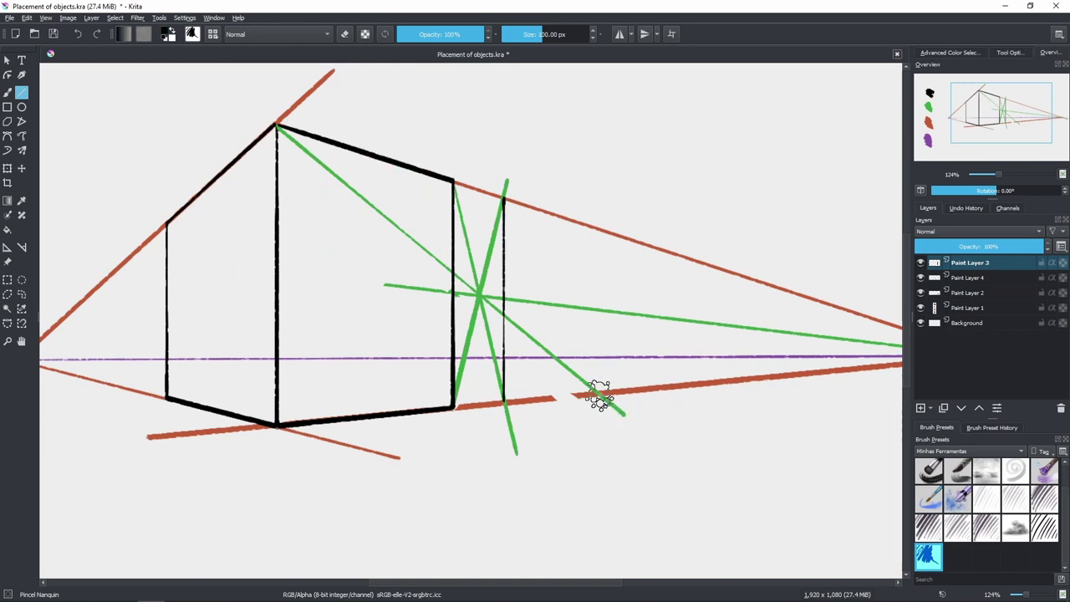
pyautogui.moveTo(598, 391); pyautogui.dragTo(605, 230)
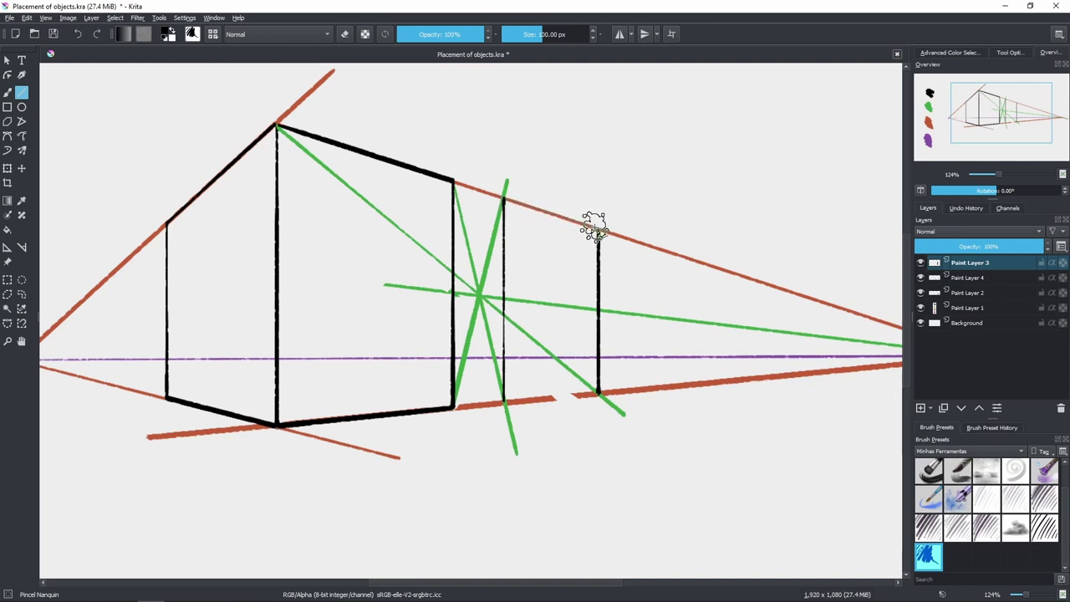
pyautogui.moveTo(596, 227); pyautogui.dragTo(597, 232)
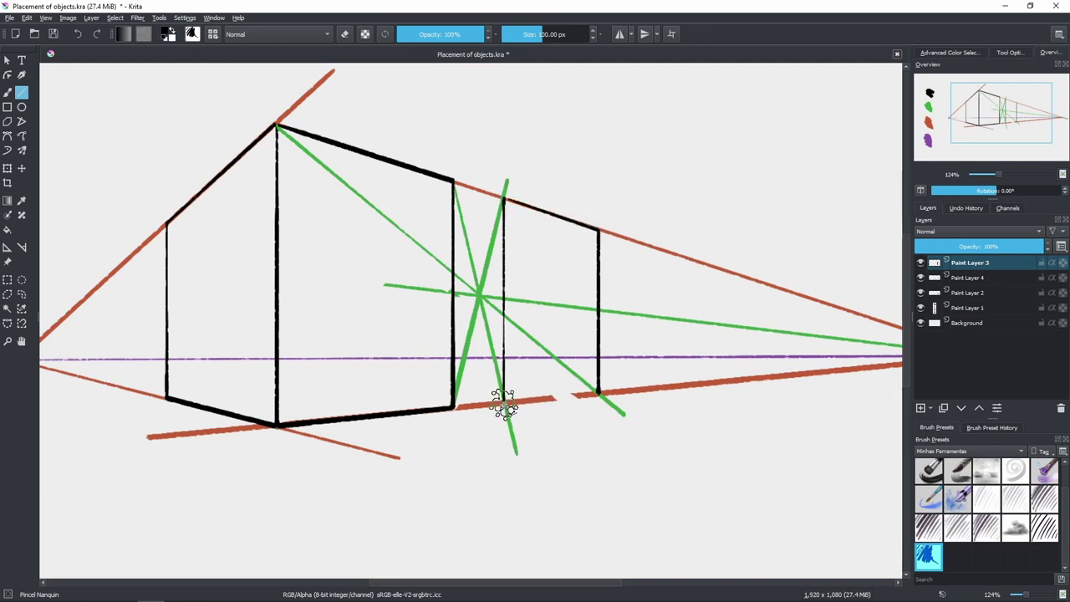
pyautogui.moveTo(504, 404); pyautogui.dragTo(598, 393)
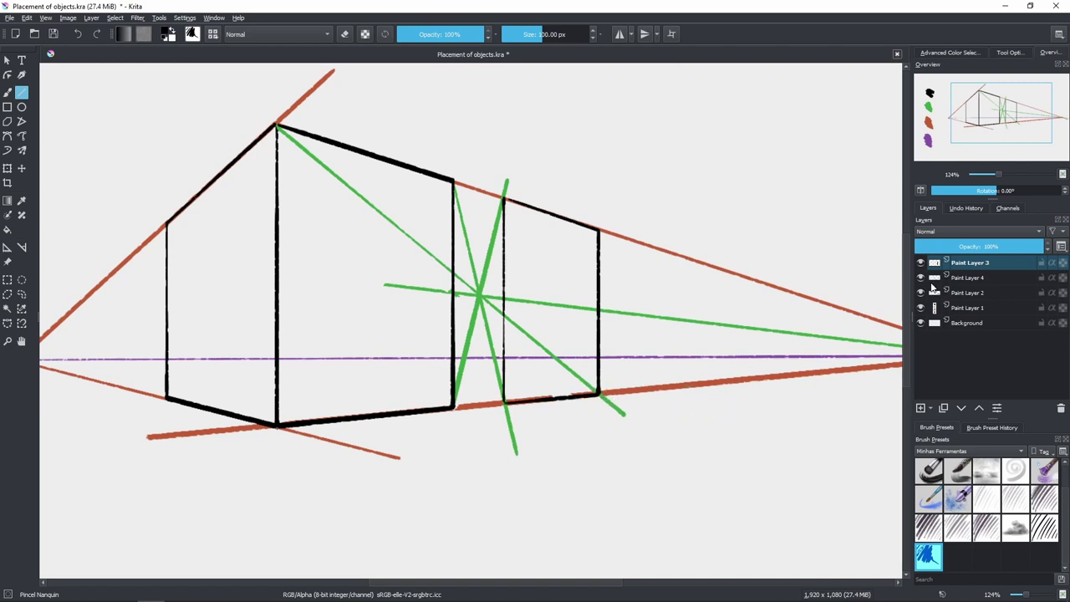
# Step: Hide Paint Layer 4 to examine the two shapes without construction lines, and show it again
pyautogui.click(920, 277)
pyautogui.moveTo(840, 286)
pyautogui.mouseDown()
pyautogui.moveTo(616, 339)
pyautogui.moveTo(686, 376)
pyautogui.moveTo(609, 370)
pyautogui.moveTo(568, 322)
pyautogui.mouseUp()
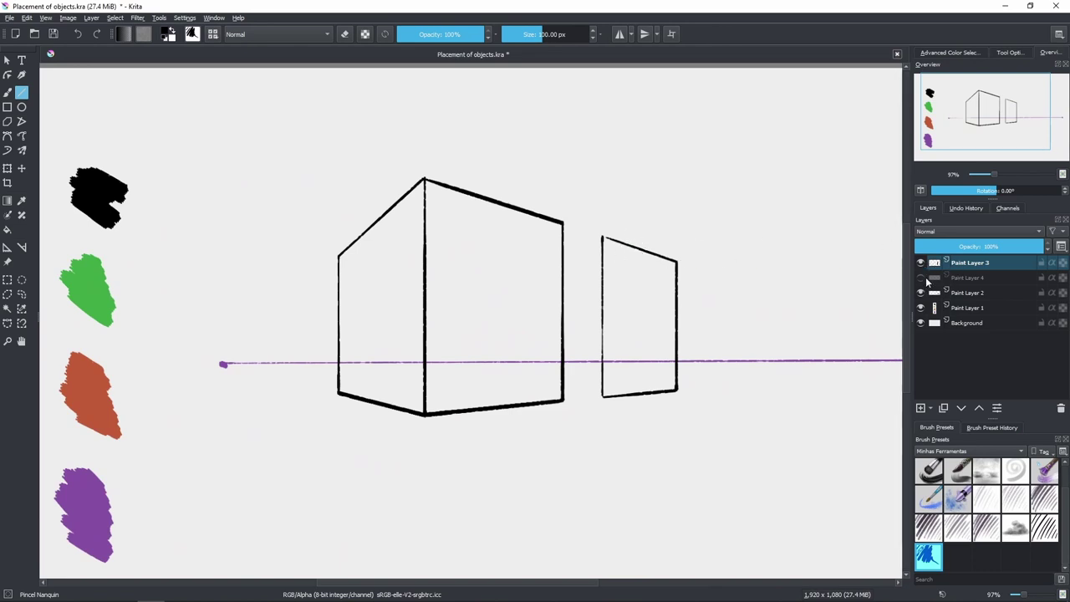
pyautogui.click(921, 277)
# Step: On Paint Layer 4, draw red perspective lines from the second face's near top and bottom corners to the left vanishing point
pyautogui.click(967, 278)
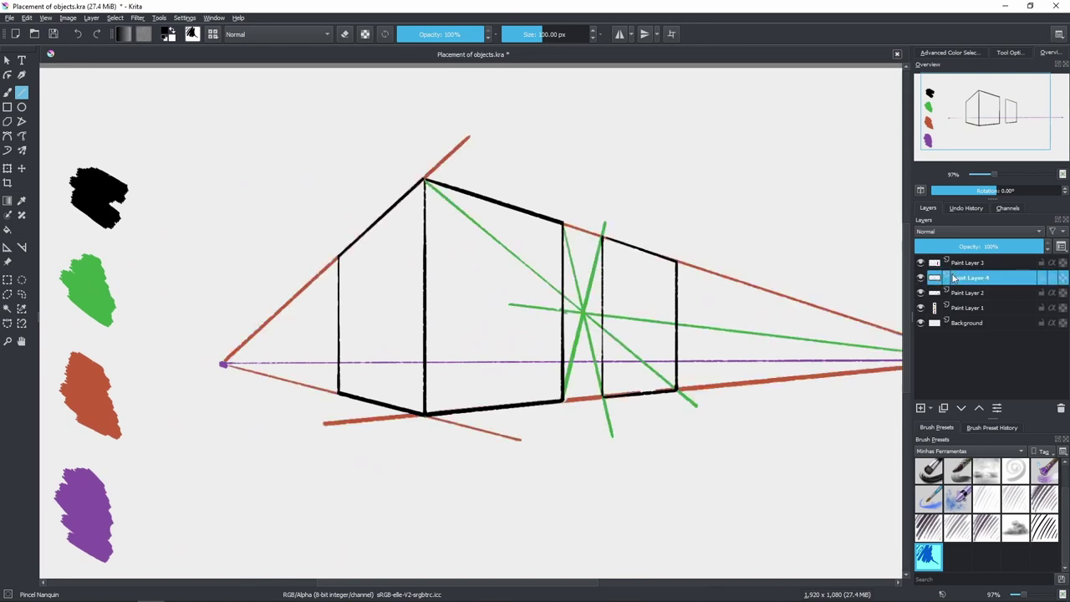
pyautogui.keyDown('ctrl'); pyautogui.click(775, 381); pyautogui.keyUp('ctrl')
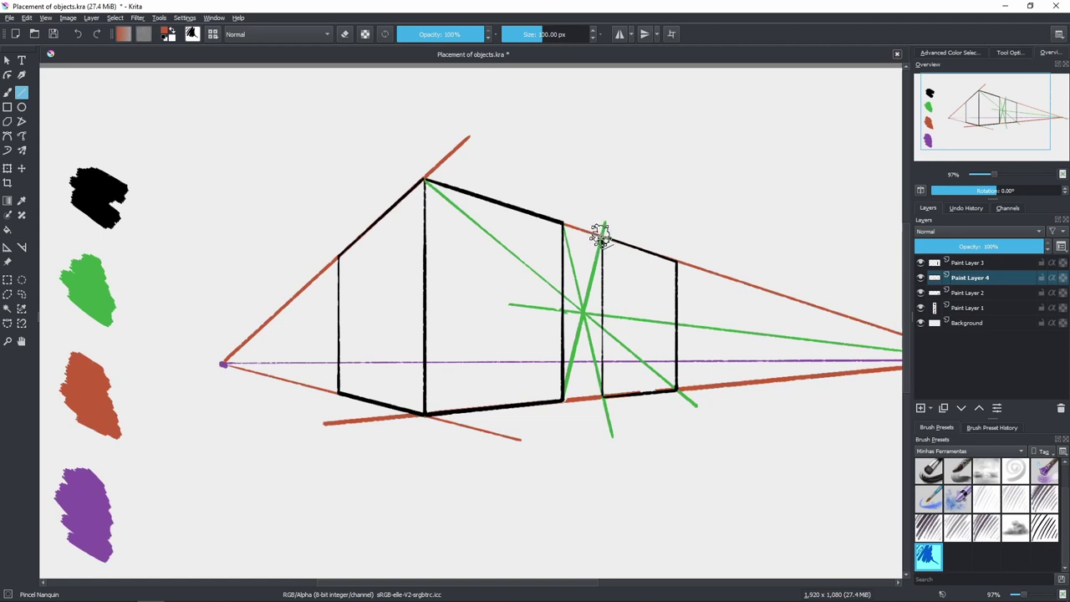
pyautogui.moveTo(602, 238); pyautogui.dragTo(218, 364)
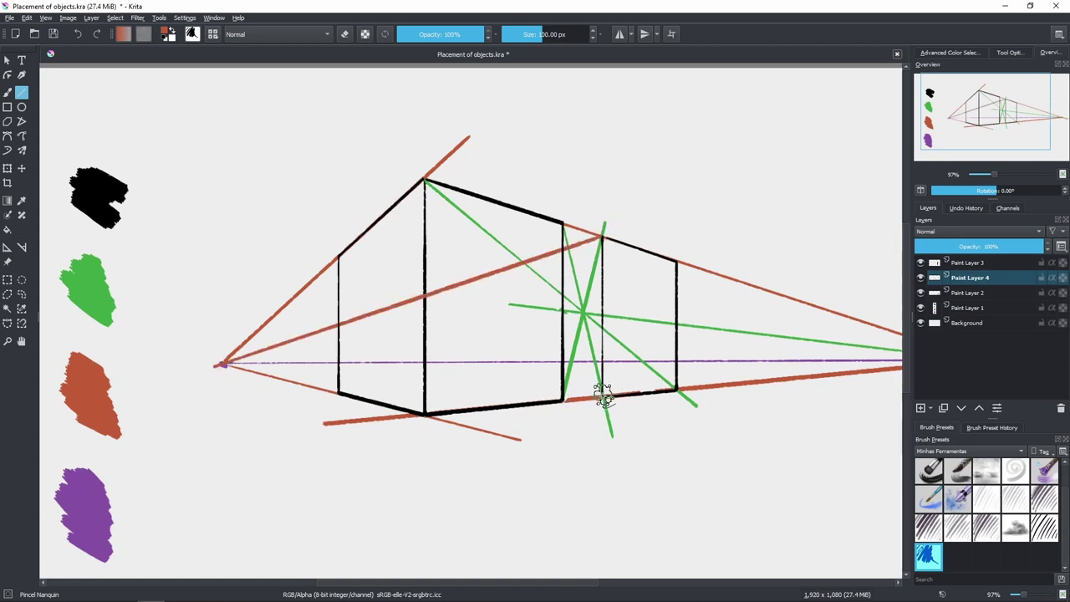
pyautogui.moveTo(602, 396); pyautogui.dragTo(194, 361)
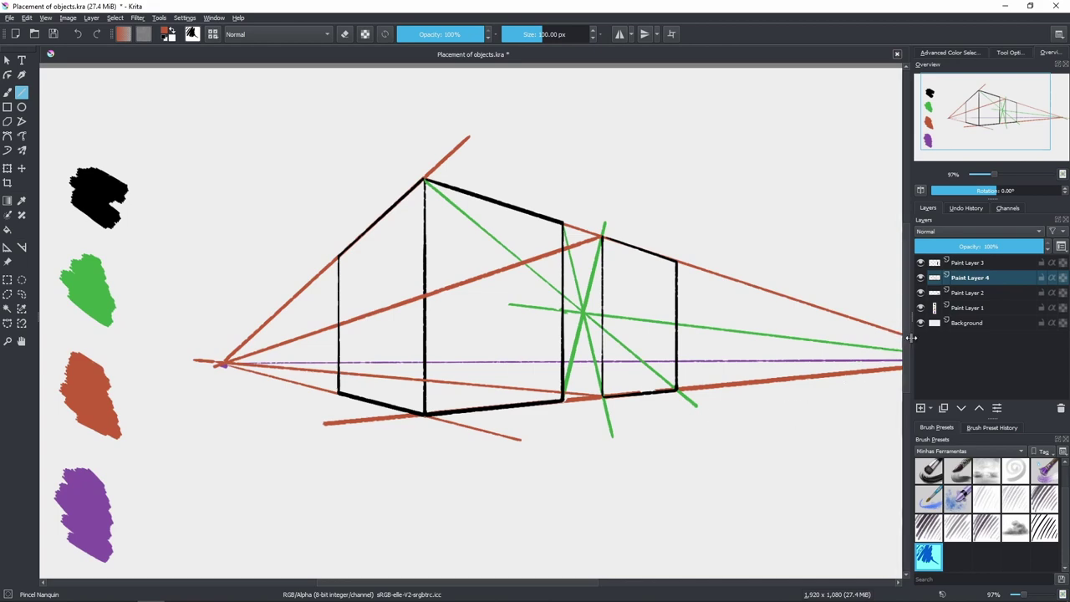
# Step: On Paint Layer 3, draw the second box's side-face top and bottom edges in black up to the first box, and hide Paint Layer 4
pyautogui.click(929, 266)
pyautogui.keyDown('ctrl'); pyautogui.click(552, 238); pyautogui.keyUp('ctrl')
pyautogui.scroll(4, 573, 256)
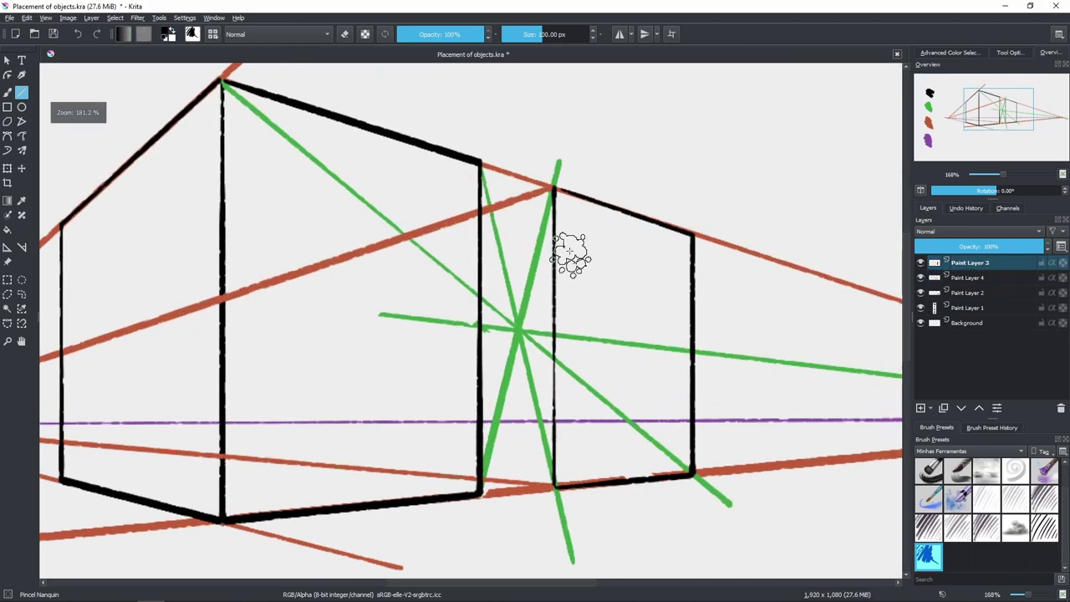
pyautogui.moveTo(550, 486); pyautogui.dragTo(481, 482)
pyautogui.click(921, 278)
pyautogui.scroll(-4, 649, 351)
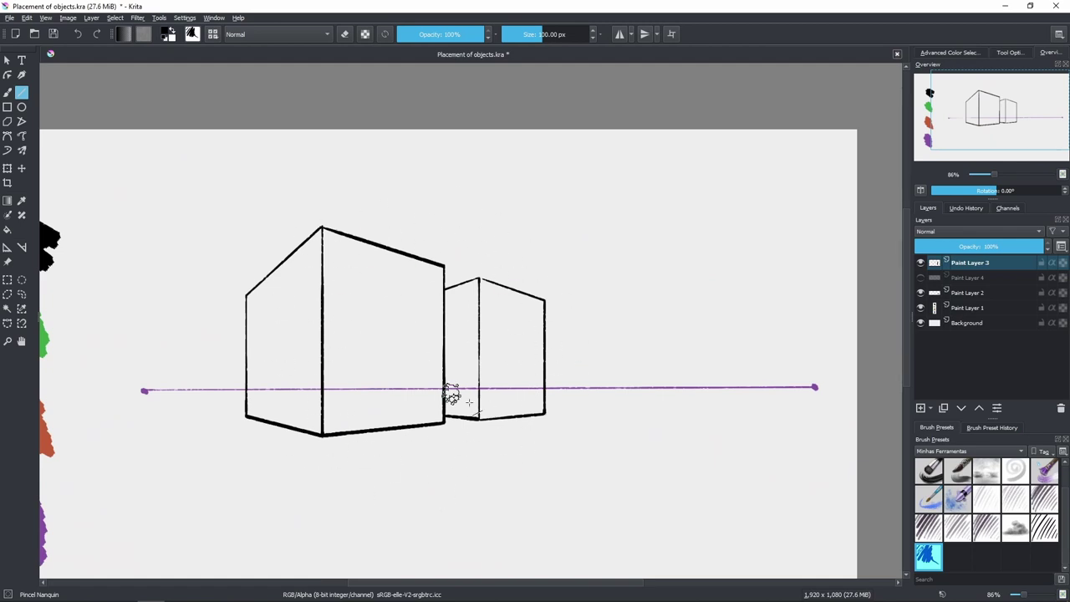
pyautogui.scroll(2, 568, 410)
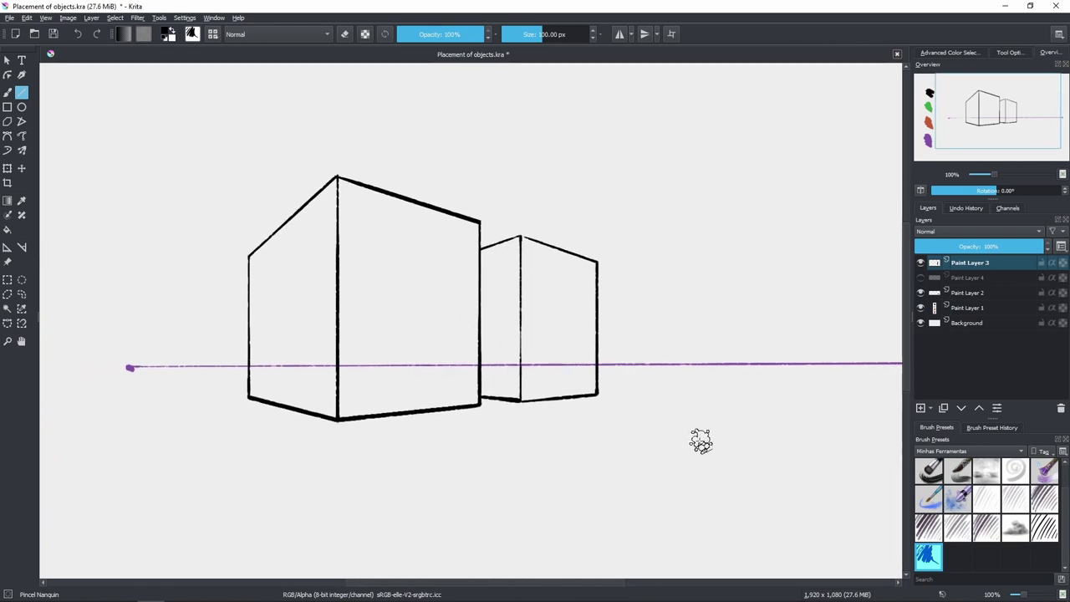
# Step: Add a new paint layer and draw two freehand red diagonals through opposite corners of the first box's wide face
pyautogui.press('Insert')
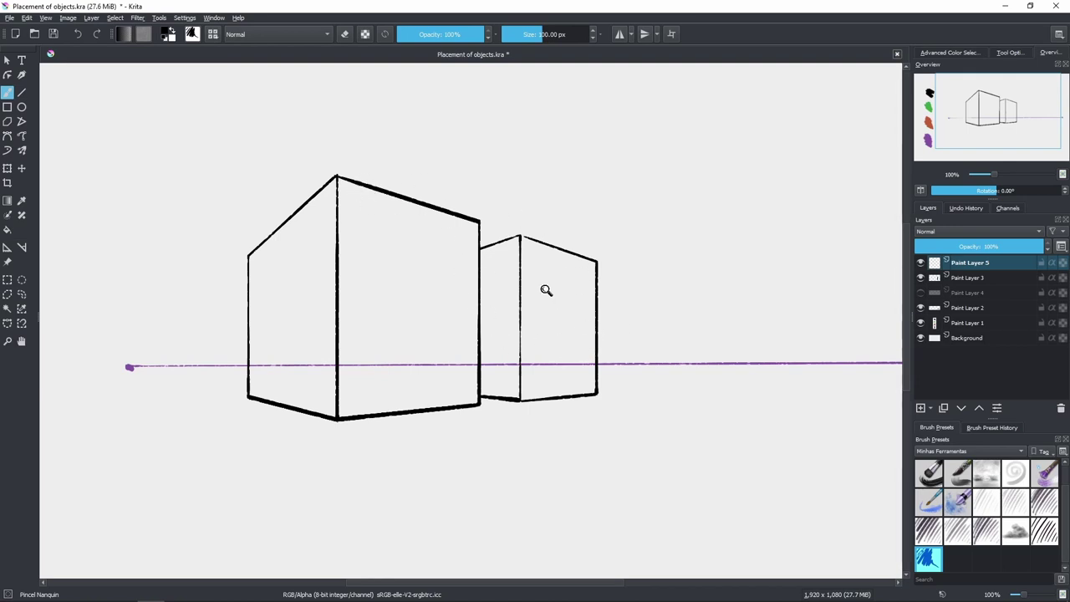
pyautogui.moveTo(546, 290); pyautogui.dragTo(571, 293)
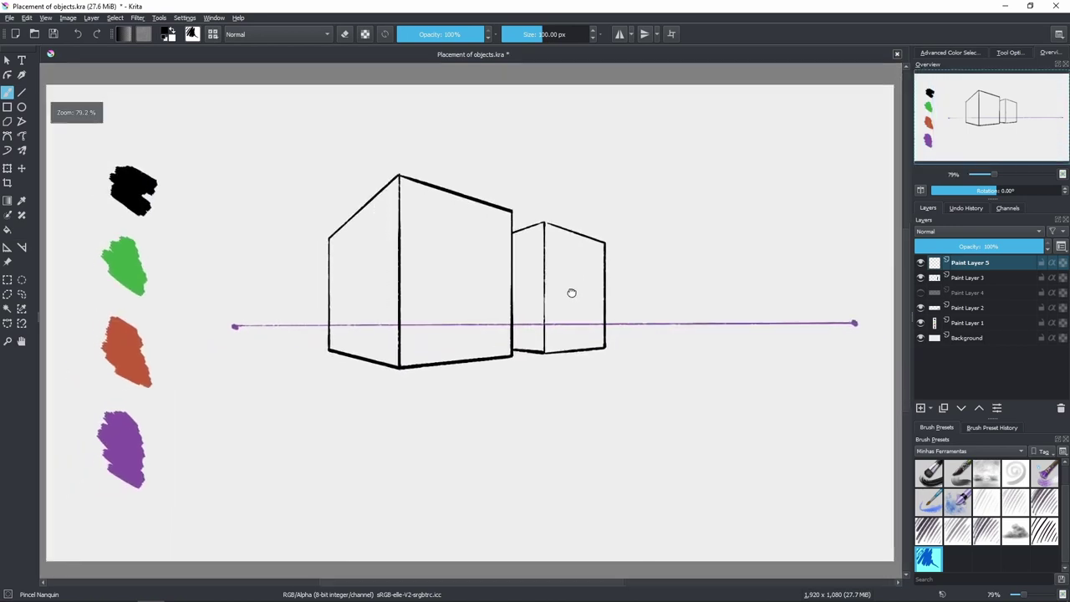
pyautogui.keyDown('ctrl'); pyautogui.click(161, 345); pyautogui.keyUp('ctrl')
pyautogui.moveTo(473, 342); pyautogui.dragTo(504, 334)
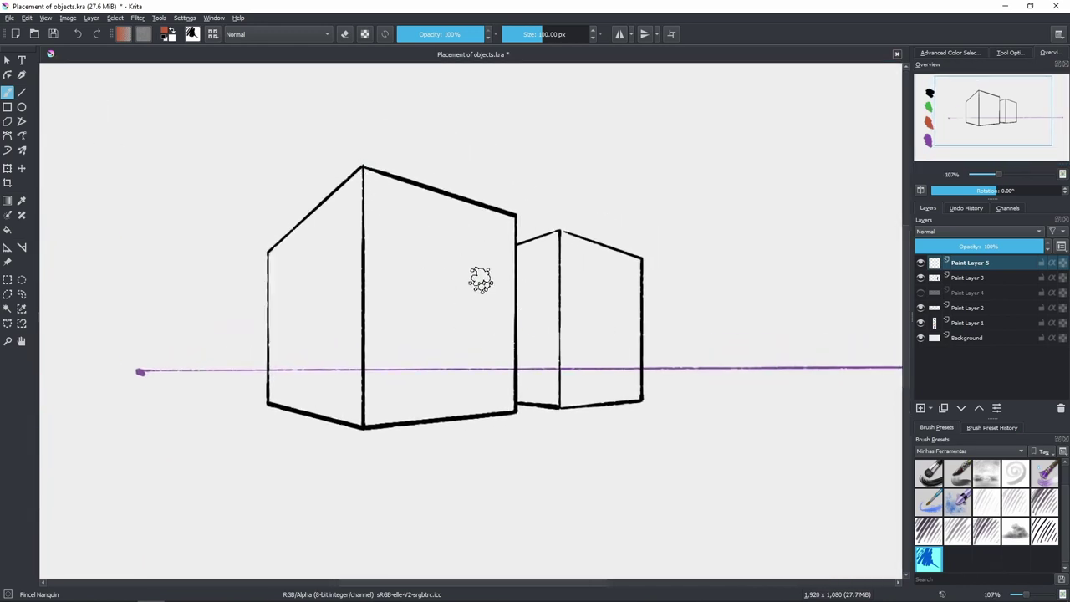
pyautogui.moveTo(362, 167)
pyautogui.mouseDown()
pyautogui.moveTo(501, 394)
pyautogui.moveTo(557, 459)
pyautogui.mouseUp()
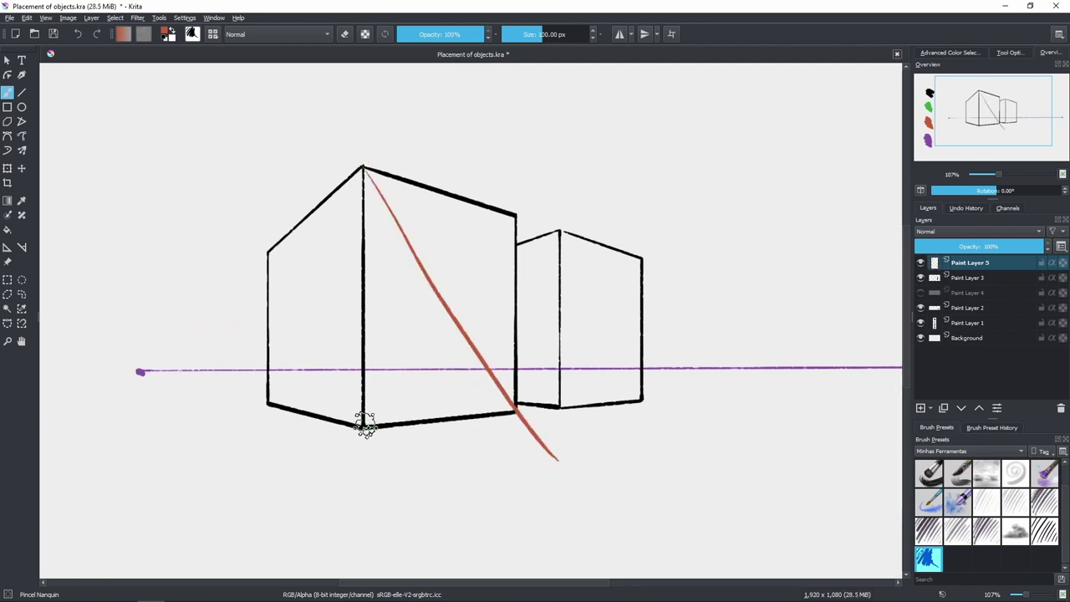
pyautogui.moveTo(358, 433); pyautogui.dragTo(569, 146)
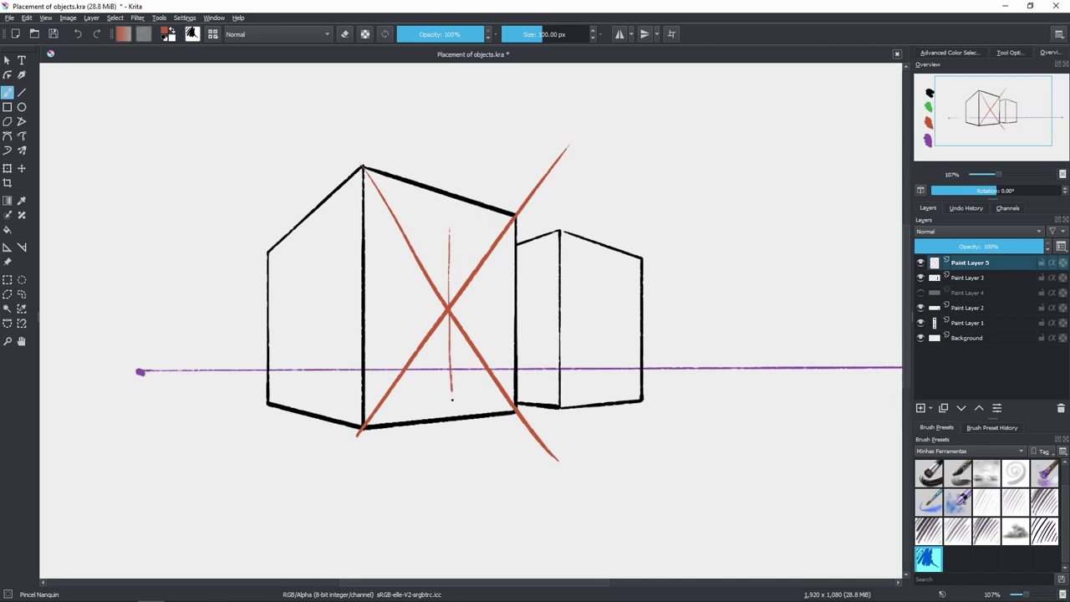
pyautogui.hotkey('ctrl', 'z')
pyautogui.moveTo(451, 349); pyautogui.dragTo(456, 462)
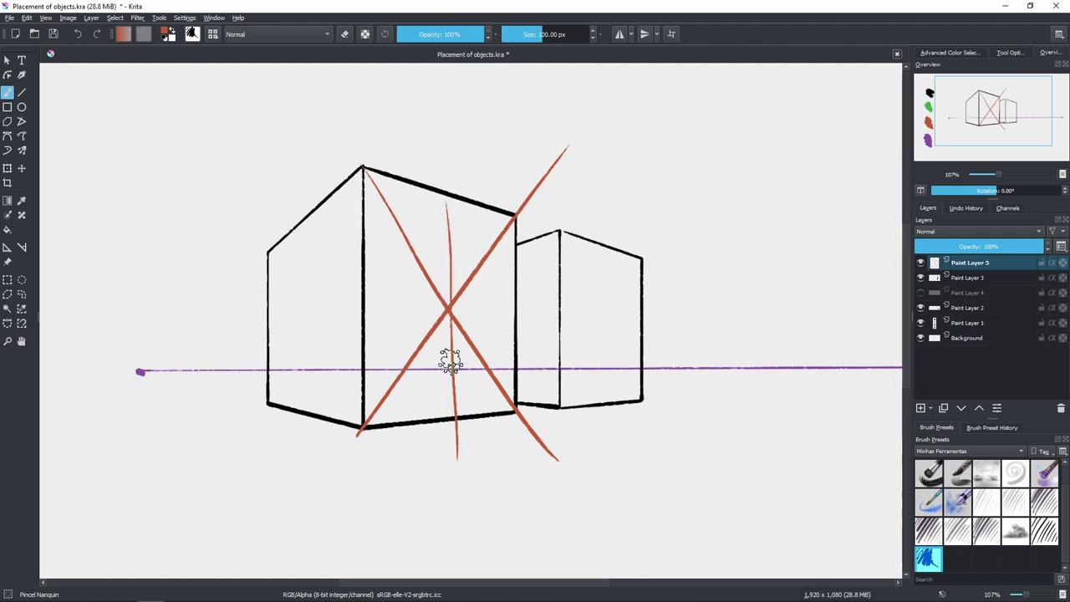
pyautogui.hotkey('ctrl', 'z')
pyautogui.moveTo(444, 187); pyautogui.dragTo(456, 486)
pyautogui.hotkey('ctrl', 'z')
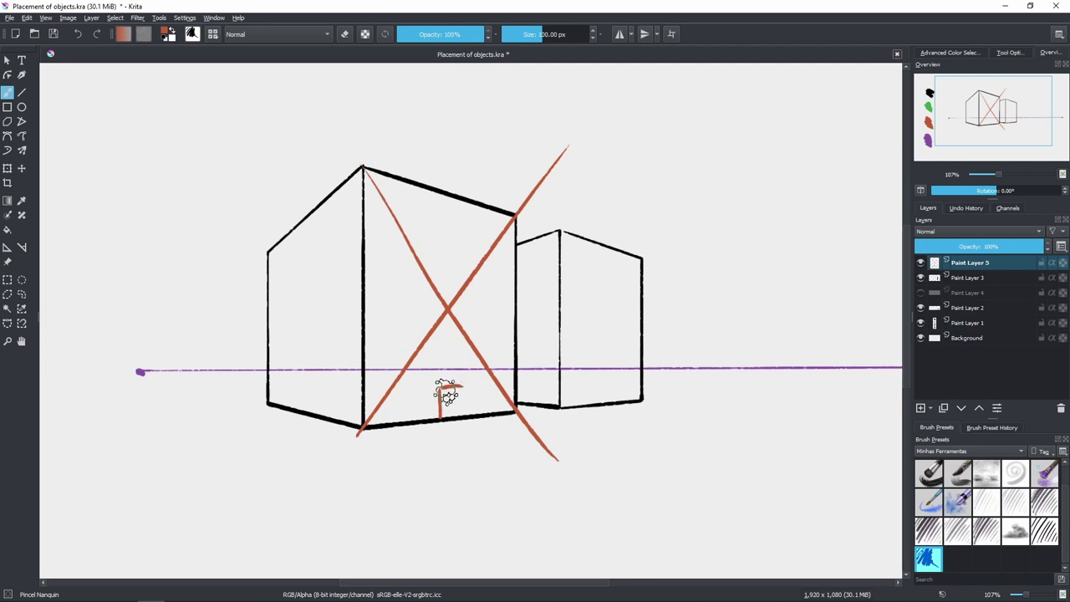
# Step: Sketch a small red door at the base of the wide face, directly below the crossing of the diagonals
pyautogui.moveTo(441, 390)
pyautogui.mouseDown()
pyautogui.moveTo(462, 392)
pyautogui.moveTo(461, 415)
pyautogui.mouseUp()
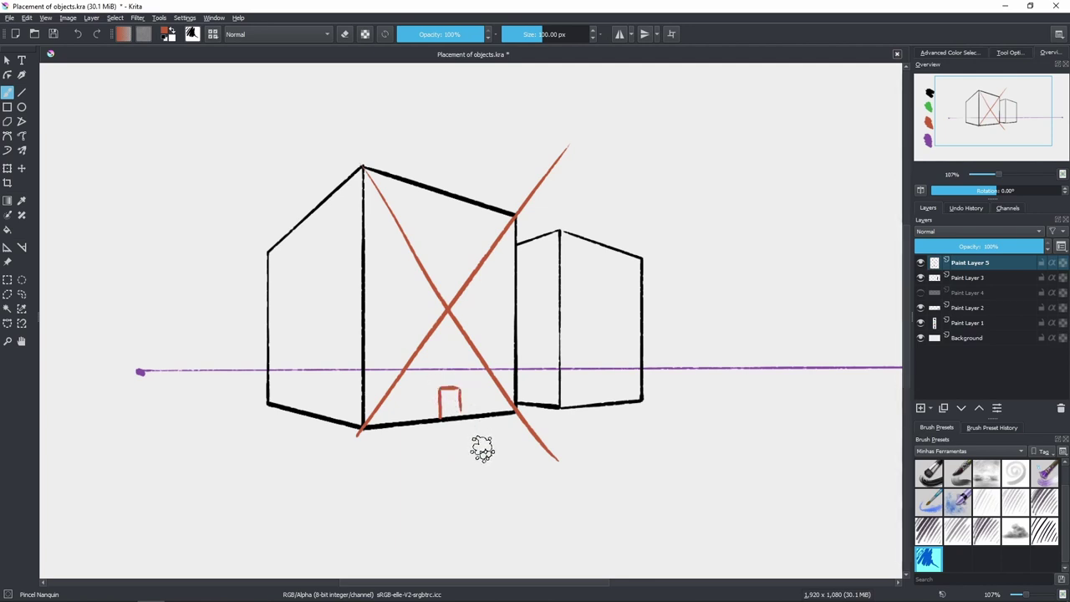
# Step: Mark the wide face's width and its perspective midpoint with red strokes below the building, and undo the marks
pyautogui.moveTo(365, 443)
pyautogui.mouseDown()
pyautogui.moveTo(365, 487)
pyautogui.moveTo(482, 469)
pyautogui.mouseUp()
pyautogui.hotkey('ctrl', 'z')
pyautogui.moveTo(375, 459); pyautogui.dragTo(501, 470)
pyautogui.hotkey('ctrl', 'z')
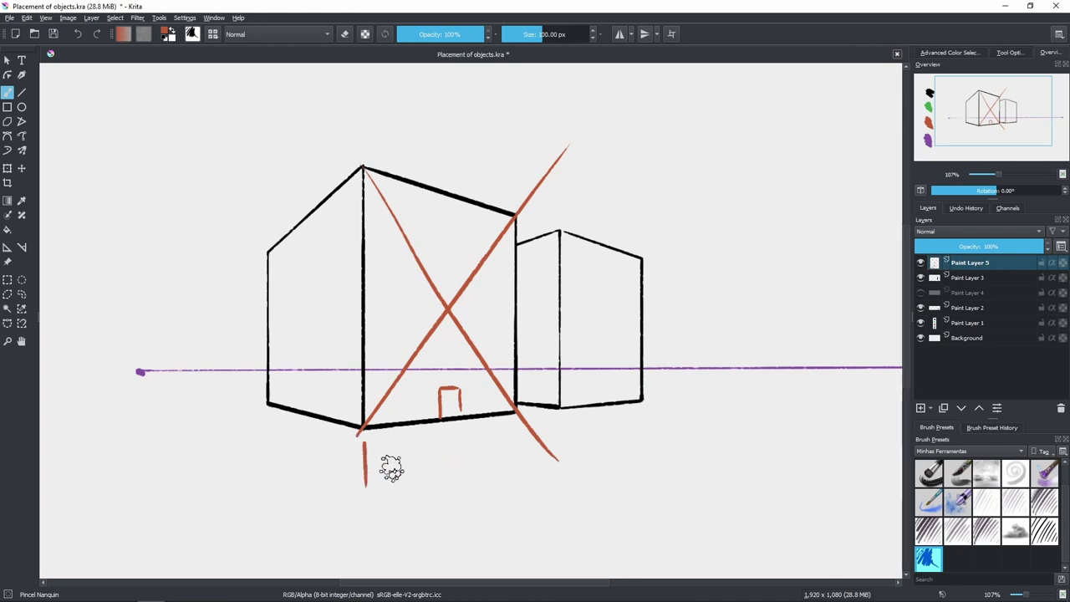
pyautogui.moveTo(404, 466); pyautogui.dragTo(480, 468)
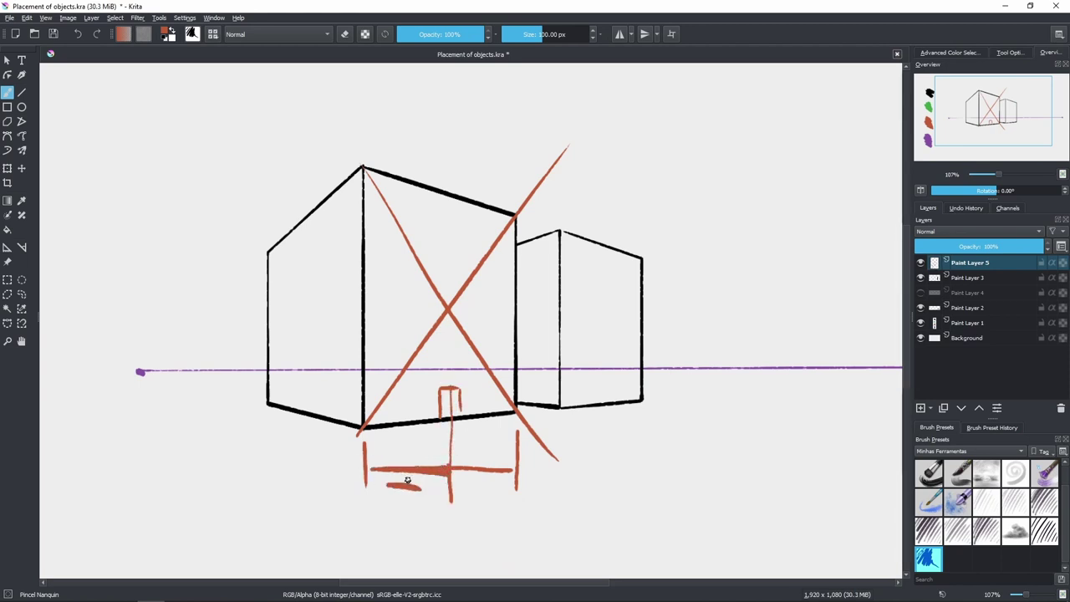
pyautogui.moveTo(407, 480); pyautogui.dragTo(422, 500)
pyautogui.hotkey('ctrl', 'z')
pyautogui.hotkey('ctrl', 'z')
pyautogui.hotkey('ctrl', 'z')
pyautogui.hotkey('ctrl', 'z')
pyautogui.hotkey('ctrl', 'z')
pyautogui.hotkey('ctrl', 'z')
pyautogui.hotkey('ctrl', 'z')
pyautogui.hotkey('ctrl', 'z')
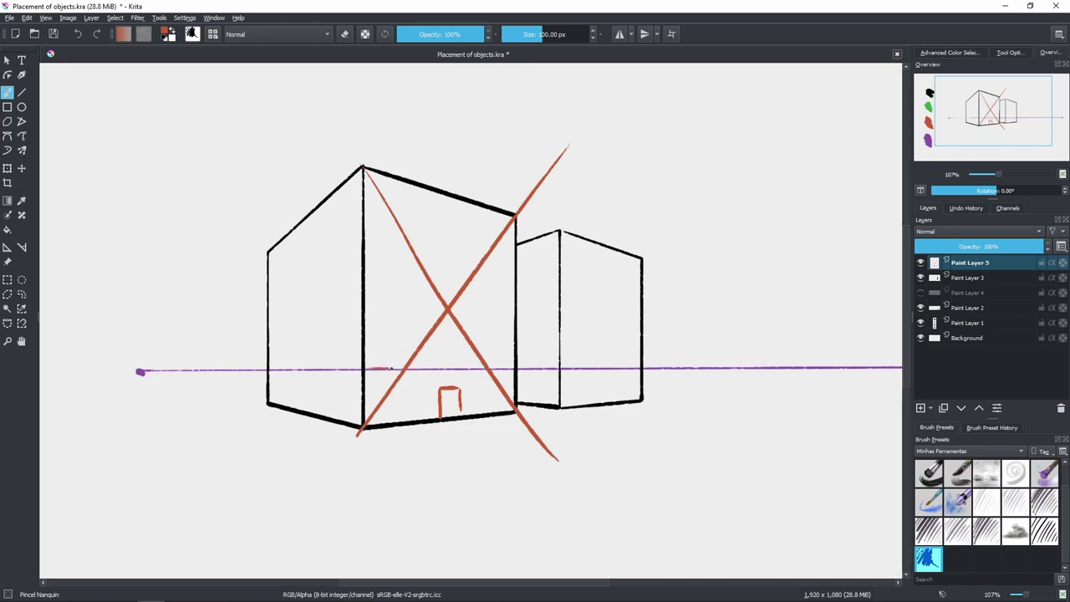
pyautogui.hotkey('ctrl', 'z')
pyautogui.moveTo(359, 369); pyautogui.dragTo(497, 371)
pyautogui.hotkey('ctrl', 'z')
pyautogui.moveTo(376, 368); pyautogui.dragTo(525, 366)
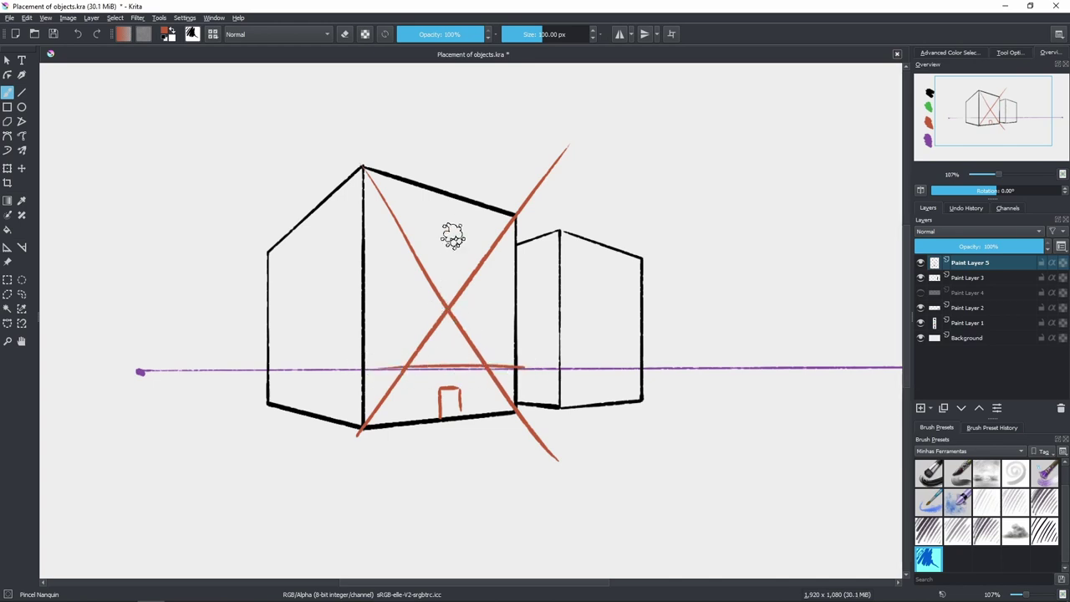
# Step: Replace the freehand floor line with a straight red line along the horizon, and draw a vertical from the diagonals' crossing to below the base
pyautogui.click(22, 92)
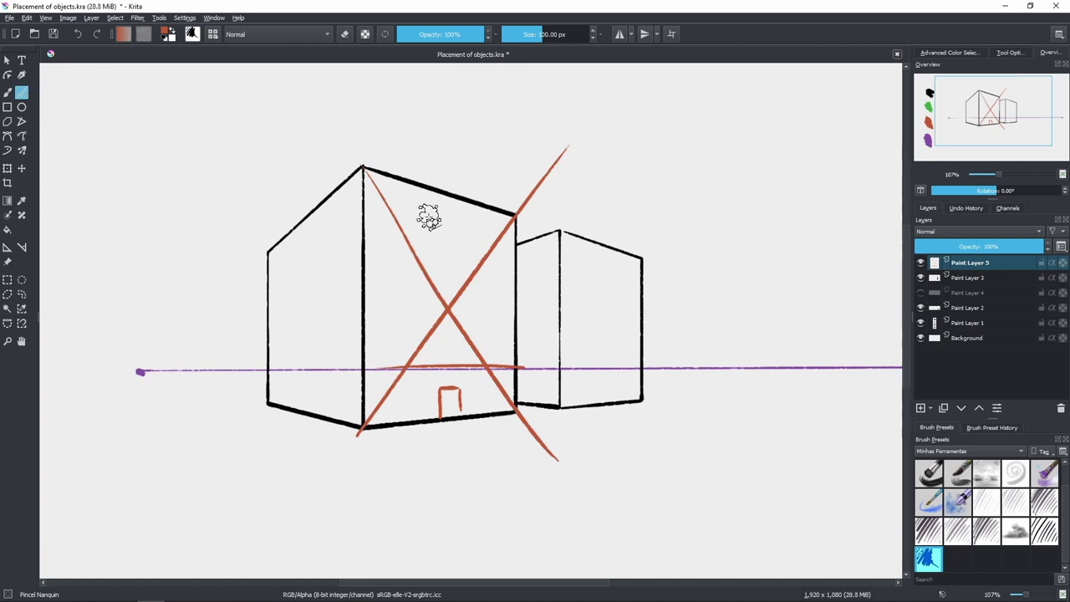
pyautogui.hotkey('ctrl', 'z')
pyautogui.moveTo(363, 368); pyautogui.dragTo(516, 368)
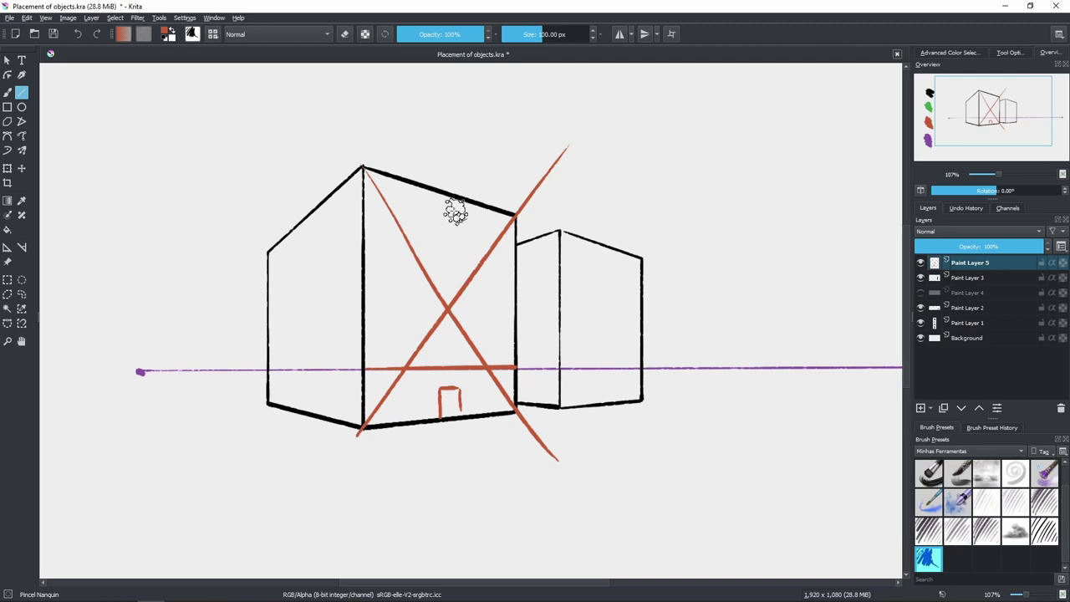
pyautogui.moveTo(447, 310); pyautogui.dragTo(447, 458)
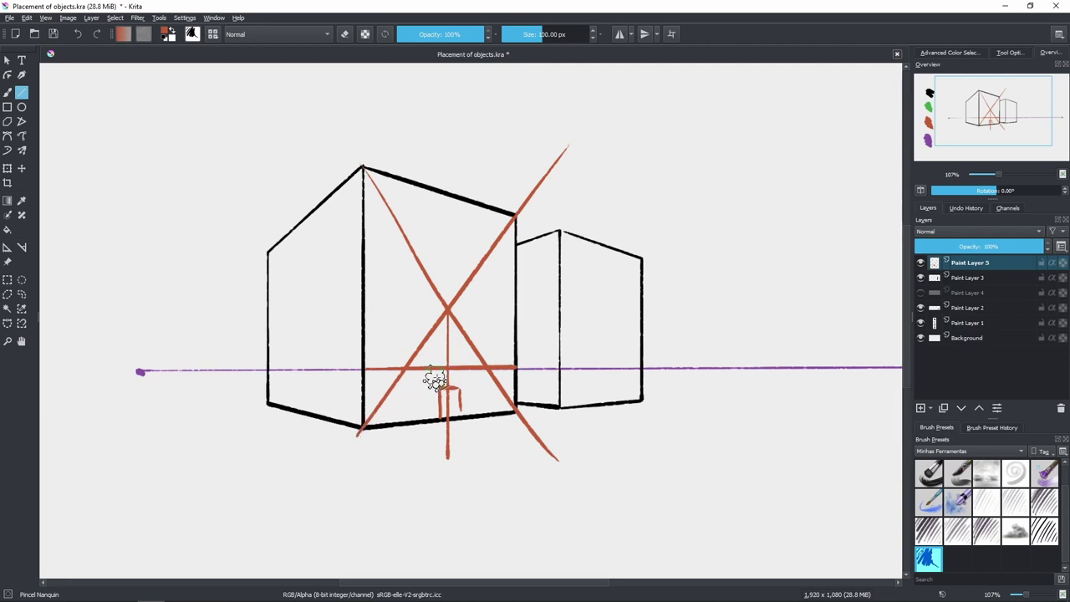
# Step: Cross the strip between the horizon line and the face's base with two red diagonals, and undo them
pyautogui.moveTo(360, 429)
pyautogui.mouseDown()
pyautogui.moveTo(490, 363)
pyautogui.moveTo(514, 369)
pyautogui.mouseUp()
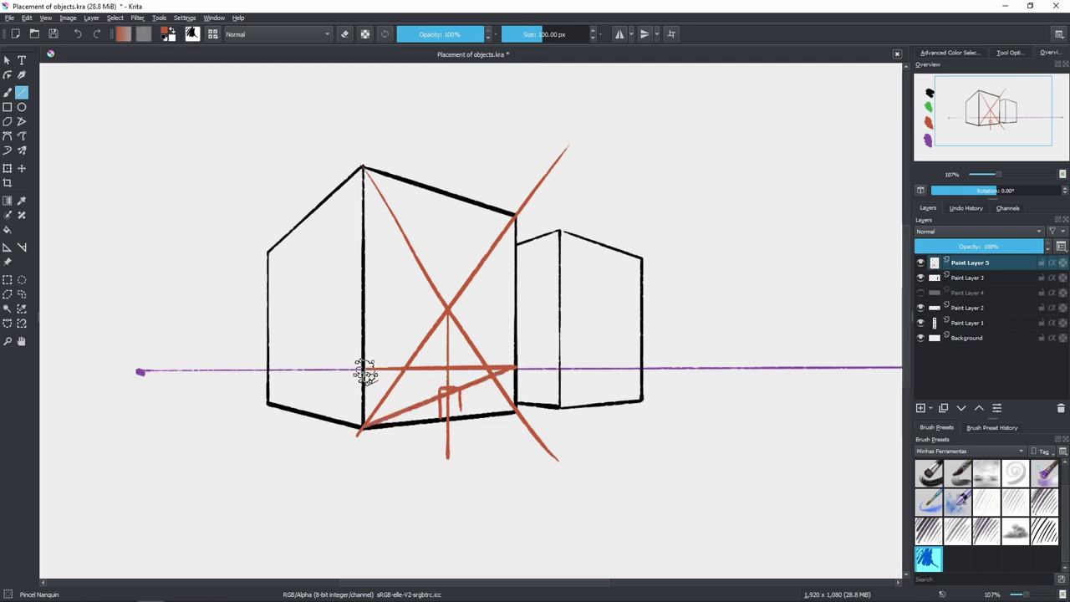
pyautogui.moveTo(364, 370); pyautogui.dragTo(516, 411)
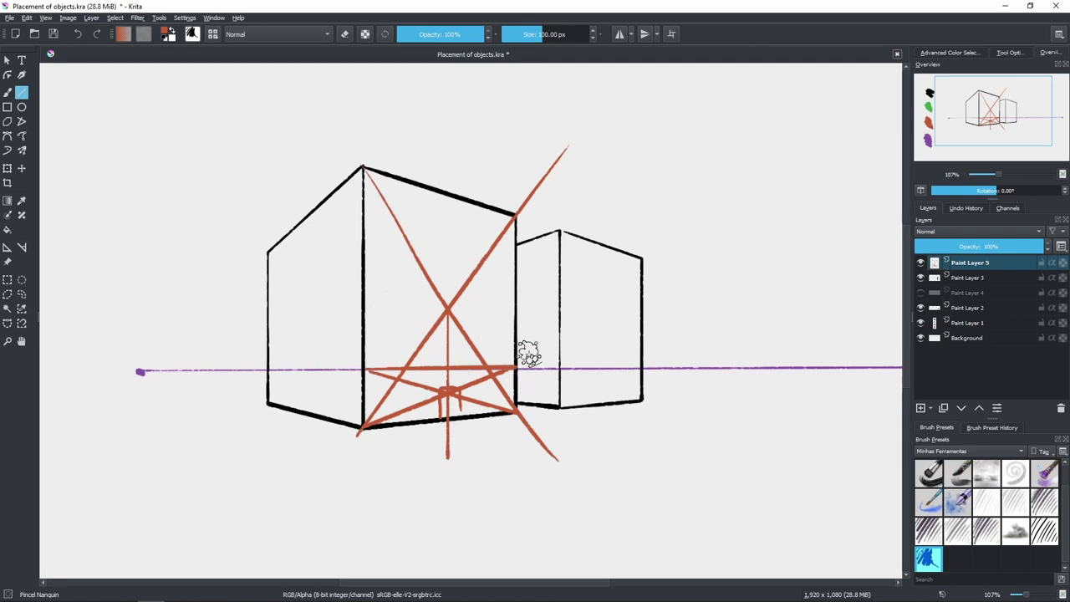
pyautogui.hotkey('ctrl', 'z')
pyautogui.hotkey('ctrl', 'z')
pyautogui.hotkey('ctrl', 'z')
pyautogui.hotkey('ctrl', 'z')
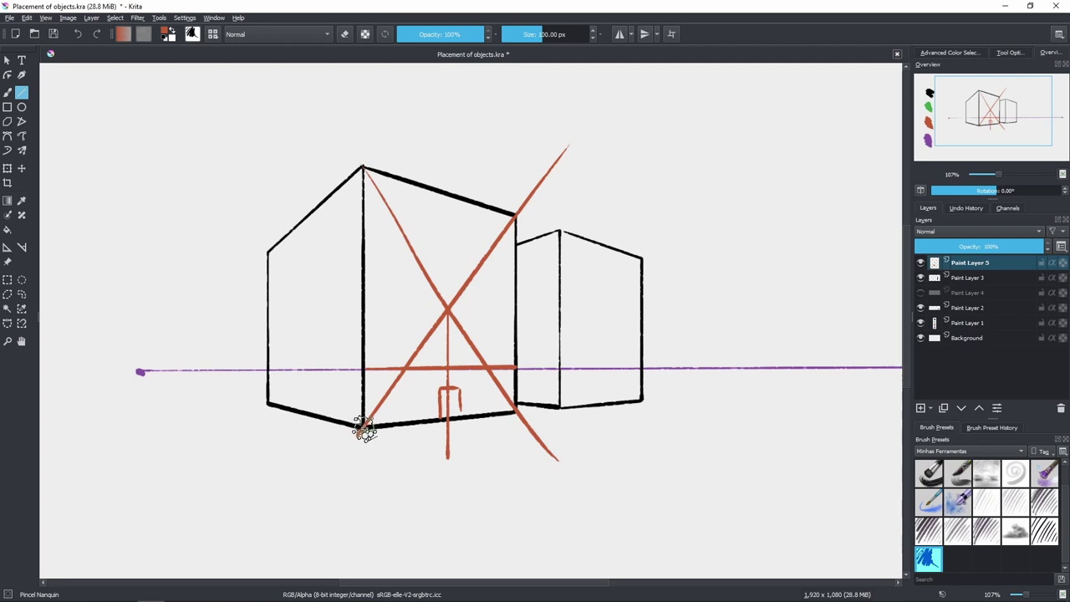
# Step: Divide the wide face into repeated floors using red diagonals through the centre vertical, adding floor lines and extending the vertical past the top edge
pyautogui.moveTo(359, 431)
pyautogui.mouseDown()
pyautogui.moveTo(515, 324)
pyautogui.moveTo(365, 311)
pyautogui.mouseUp()
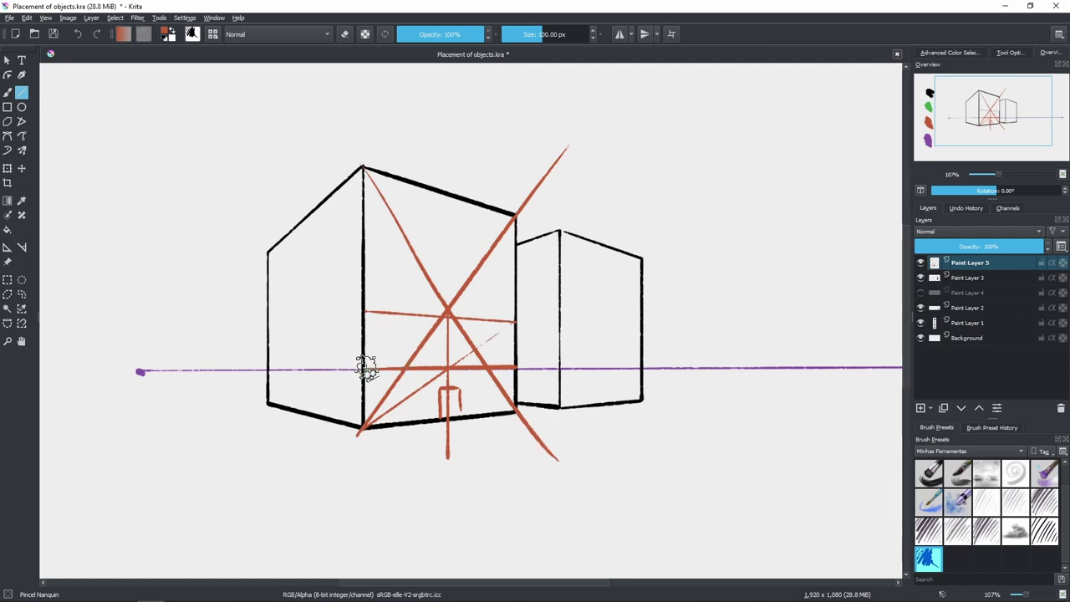
pyautogui.moveTo(365, 368); pyautogui.dragTo(514, 279)
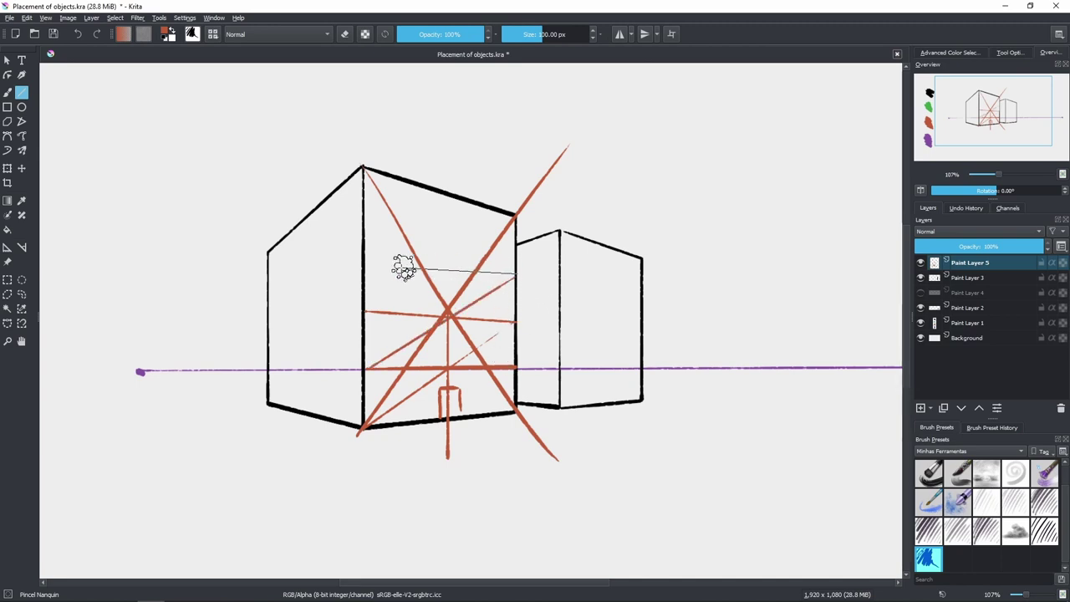
pyautogui.moveTo(365, 250); pyautogui.dragTo(513, 271)
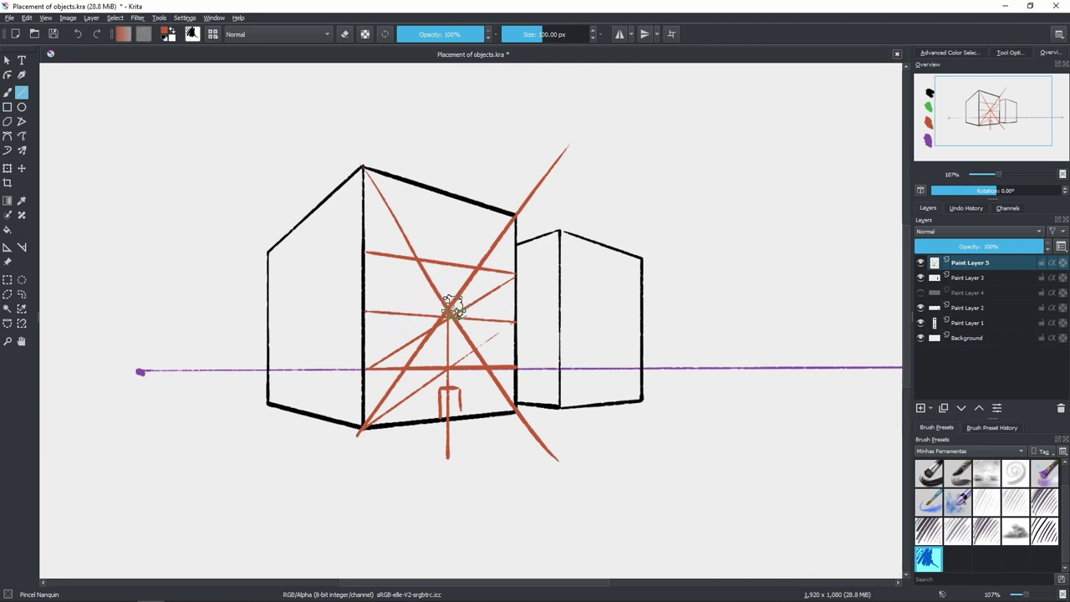
pyautogui.moveTo(449, 315); pyautogui.dragTo(450, 188)
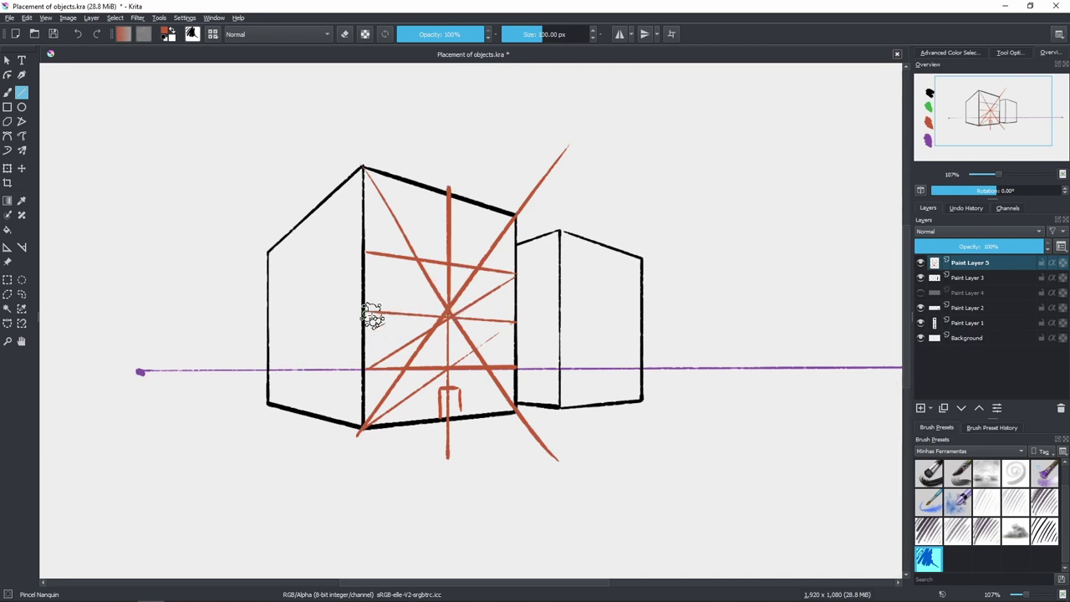
pyautogui.moveTo(365, 310)
pyautogui.mouseDown()
pyautogui.moveTo(461, 246)
pyautogui.moveTo(516, 226)
pyautogui.moveTo(364, 185)
pyautogui.mouseUp()
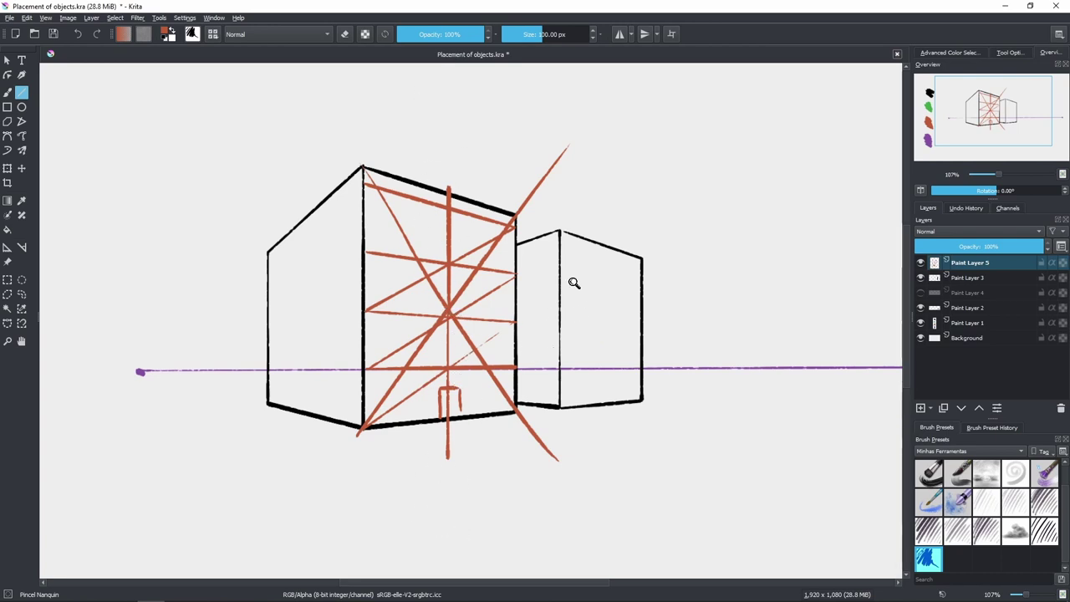
# Step: Beside the two boxes, sketch a third building's near vertical edge and two roof edges descending from its peak in freehand red
pyautogui.moveTo(574, 282)
pyautogui.mouseDown()
pyautogui.moveTo(609, 303)
pyautogui.moveTo(437, 310)
pyautogui.mouseUp()
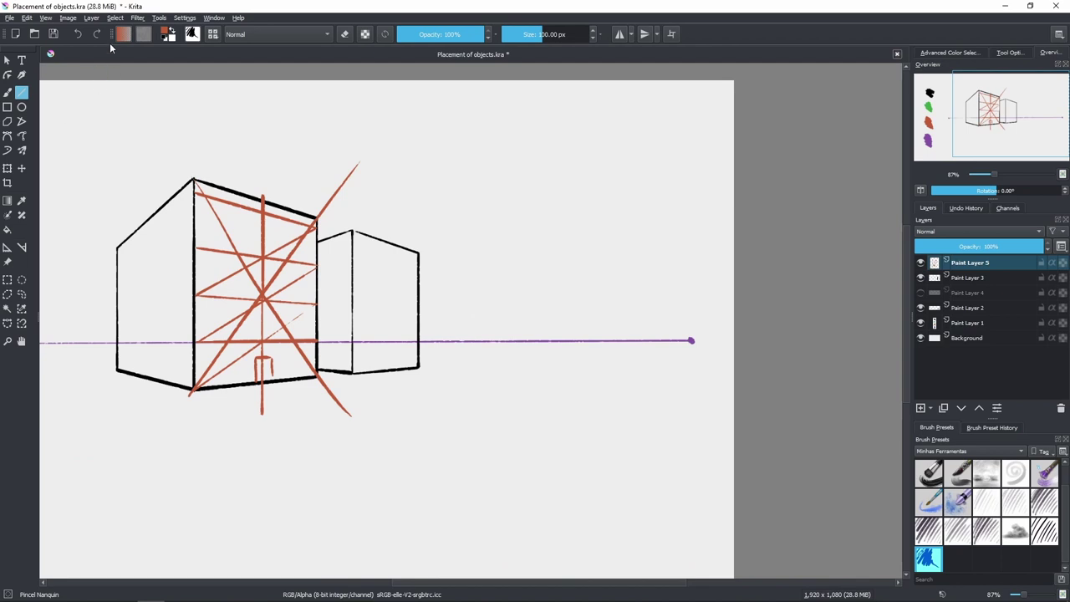
pyautogui.press('b')
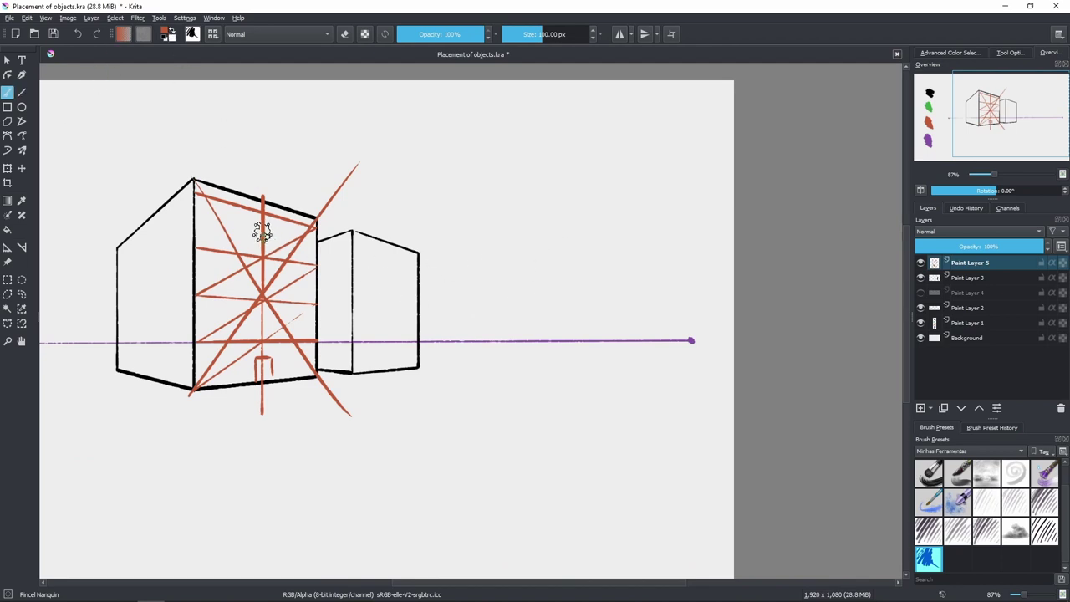
pyautogui.click(559, 368)
pyautogui.hotkey('ctrl', 'z')
pyautogui.moveTo(532, 332)
pyautogui.mouseDown()
pyautogui.moveTo(535, 276)
pyautogui.moveTo(526, 355)
pyautogui.mouseUp()
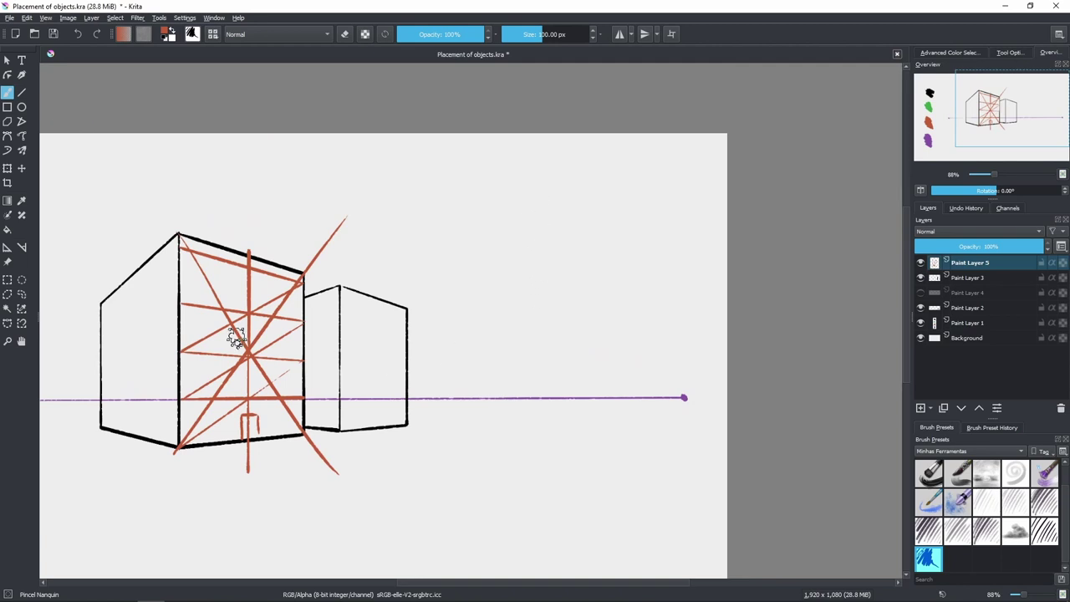
pyautogui.moveTo(527, 195); pyautogui.dragTo(529, 398)
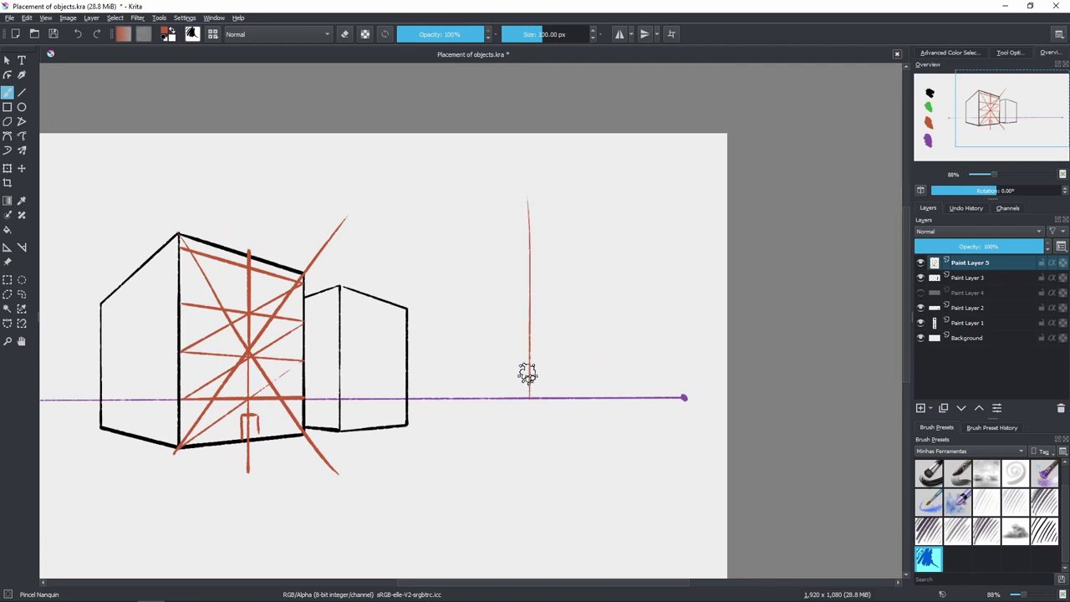
pyautogui.hotkey('ctrl', 'z')
pyautogui.moveTo(525, 194); pyautogui.dragTo(532, 309)
pyautogui.moveTo(524, 176); pyautogui.dragTo(481, 239)
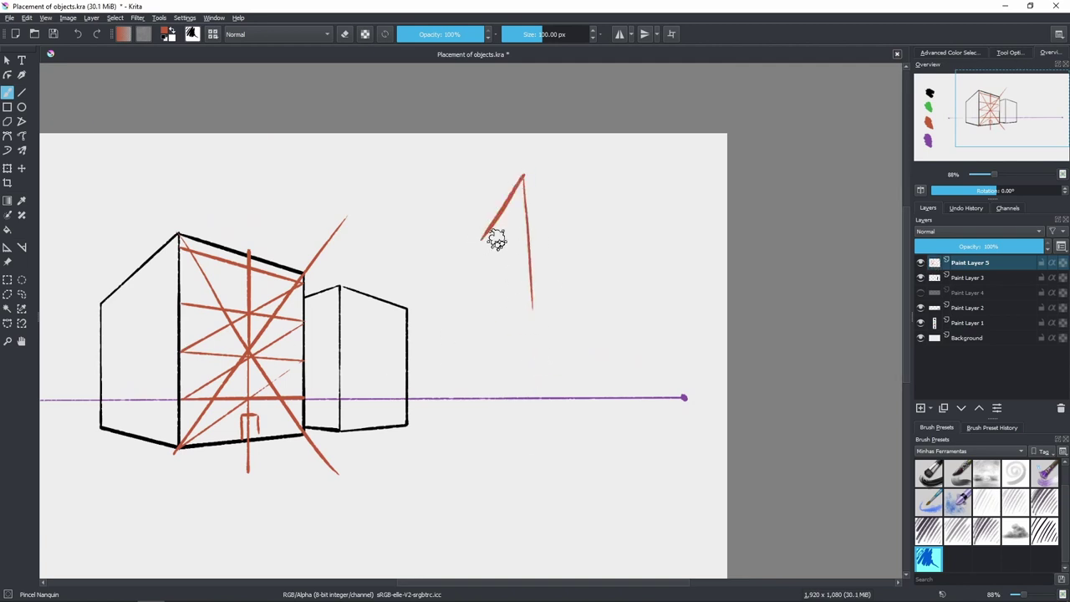
pyautogui.moveTo(524, 176); pyautogui.dragTo(605, 239)
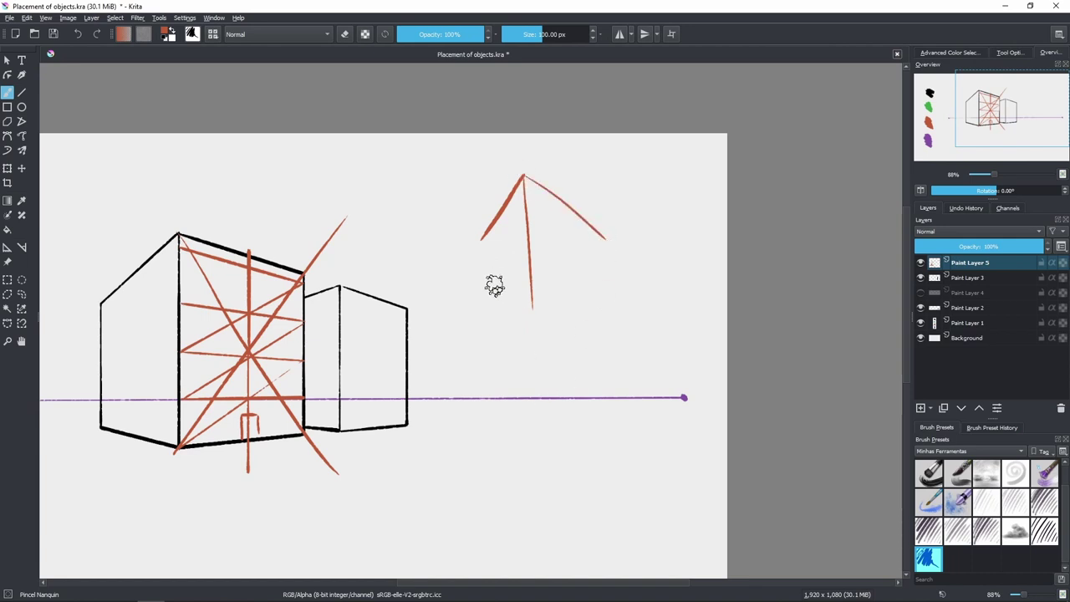
# Step: Extend the third building's near edge, draw both outer edges flaring outward toward the ground, and add a horizontal base line
pyautogui.moveTo(485, 240); pyautogui.dragTo(457, 477)
pyautogui.moveTo(532, 306); pyautogui.dragTo(543, 460)
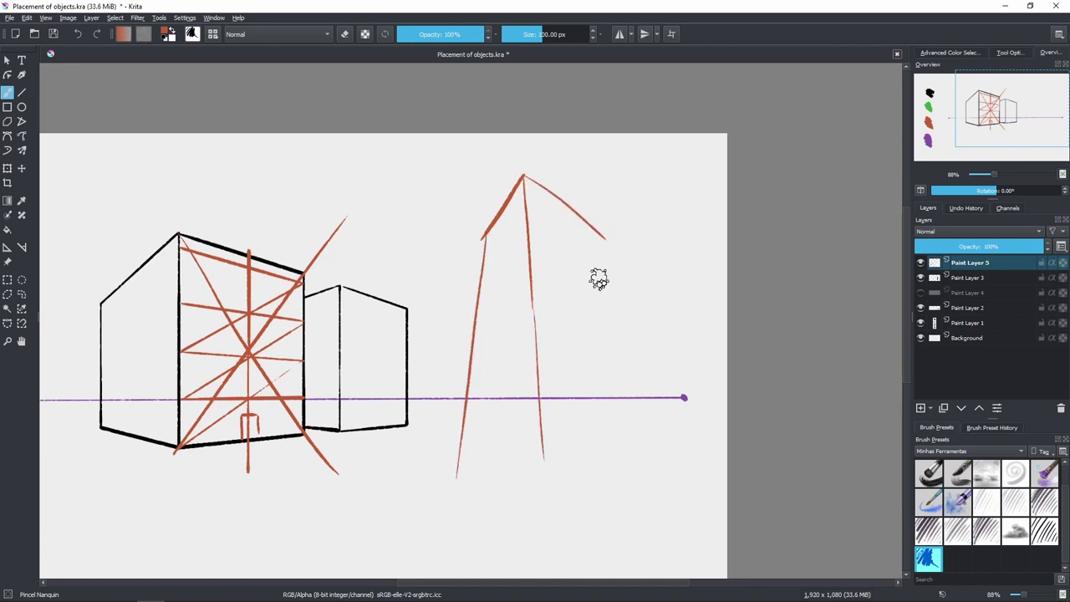
pyautogui.moveTo(604, 240); pyautogui.dragTo(668, 461)
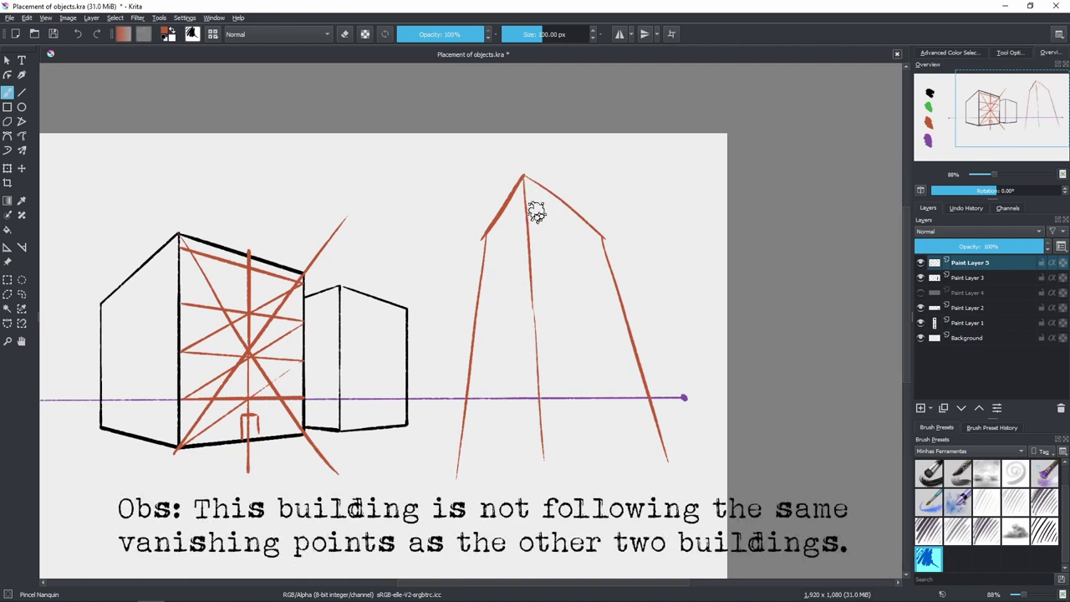
pyautogui.moveTo(465, 489); pyautogui.dragTo(641, 490)
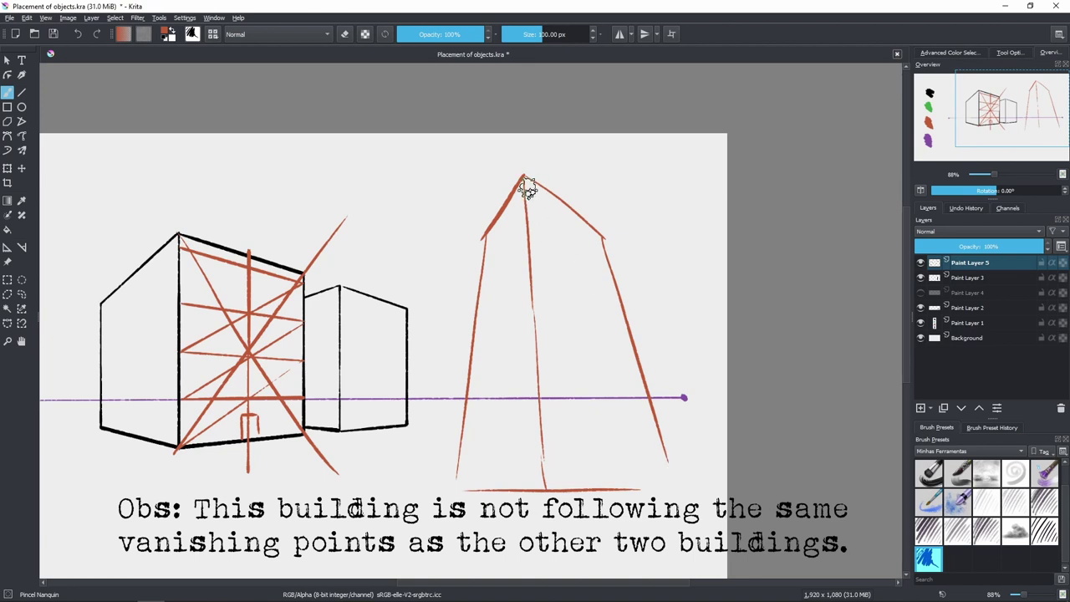
# Step: Try to cross the third building's wide face with two red diagonals to locate its centre, and undo the strokes
pyautogui.moveTo(567, 282); pyautogui.dragTo(635, 437)
pyautogui.moveTo(550, 485)
pyautogui.mouseDown()
pyautogui.moveTo(616, 234)
pyautogui.moveTo(648, 172)
pyautogui.mouseUp()
pyautogui.hotkey('ctrl', 'z')
pyautogui.moveTo(550, 484); pyautogui.dragTo(619, 202)
pyautogui.hotkey('ctrl', 'z')
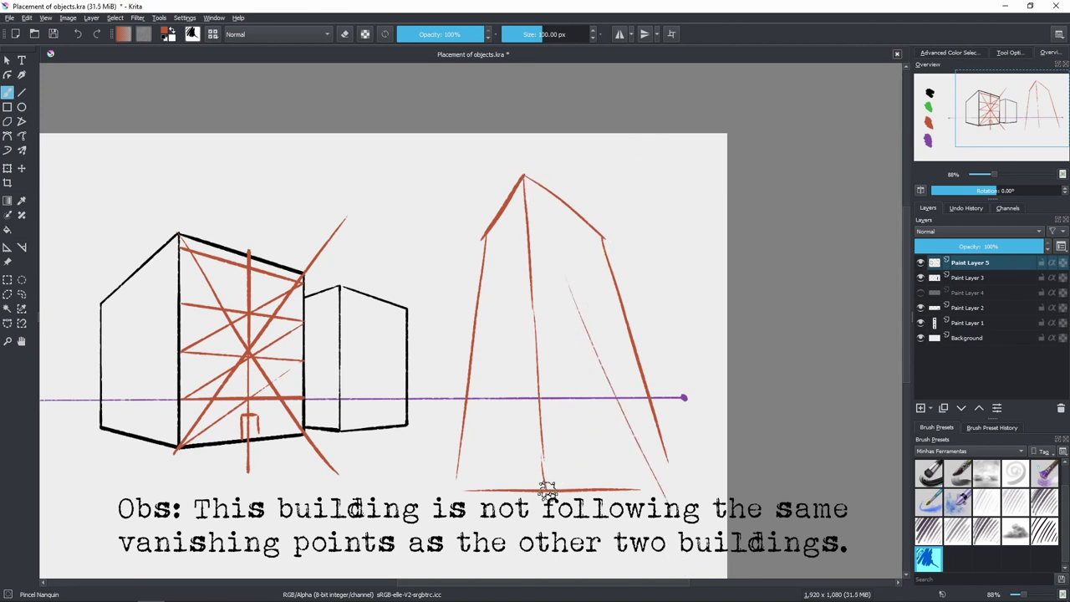
pyautogui.moveTo(552, 469); pyautogui.dragTo(595, 179)
pyautogui.hotkey('ctrl', 'z')
pyautogui.moveTo(599, 249); pyautogui.dragTo(551, 464)
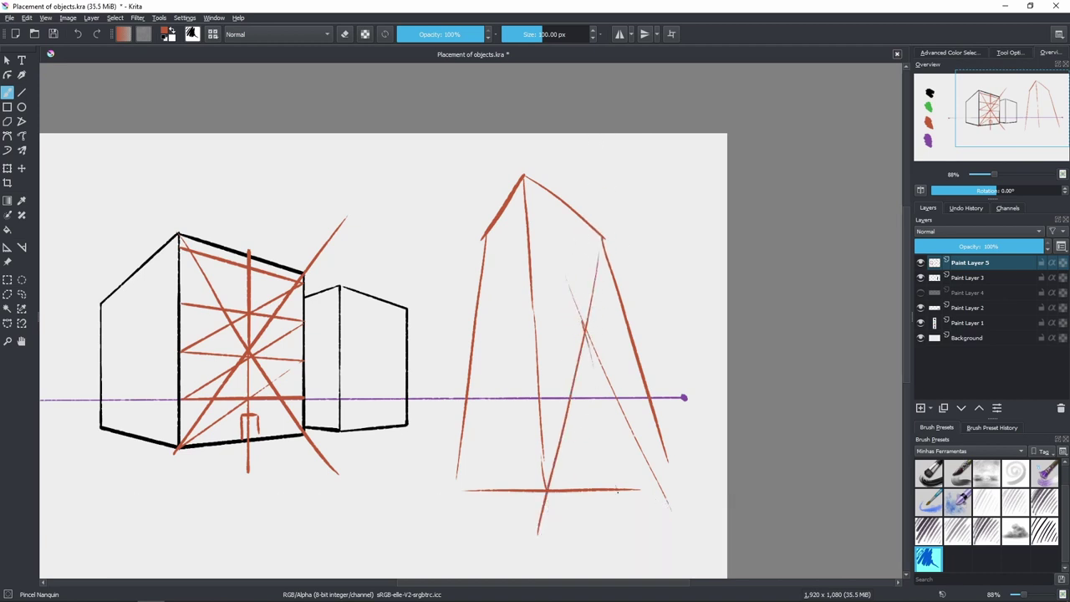
pyautogui.hotkey('ctrl', 'z')
pyautogui.hotkey('ctrl', 'z')
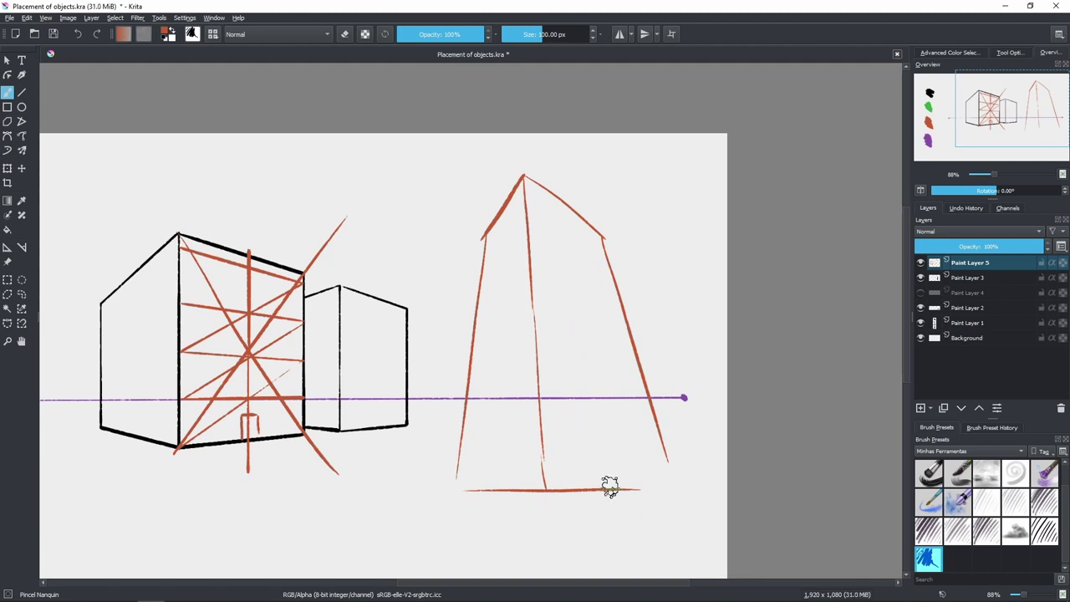
pyautogui.hotkey('ctrl', 'z')
# Step: On the third building's wide face, sketch a small door, two floor lines joined by a diagonal, and a slanted centre line running up to the roof
pyautogui.moveTo(628, 474); pyautogui.dragTo(629, 489)
pyautogui.moveTo(575, 433); pyautogui.dragTo(659, 452)
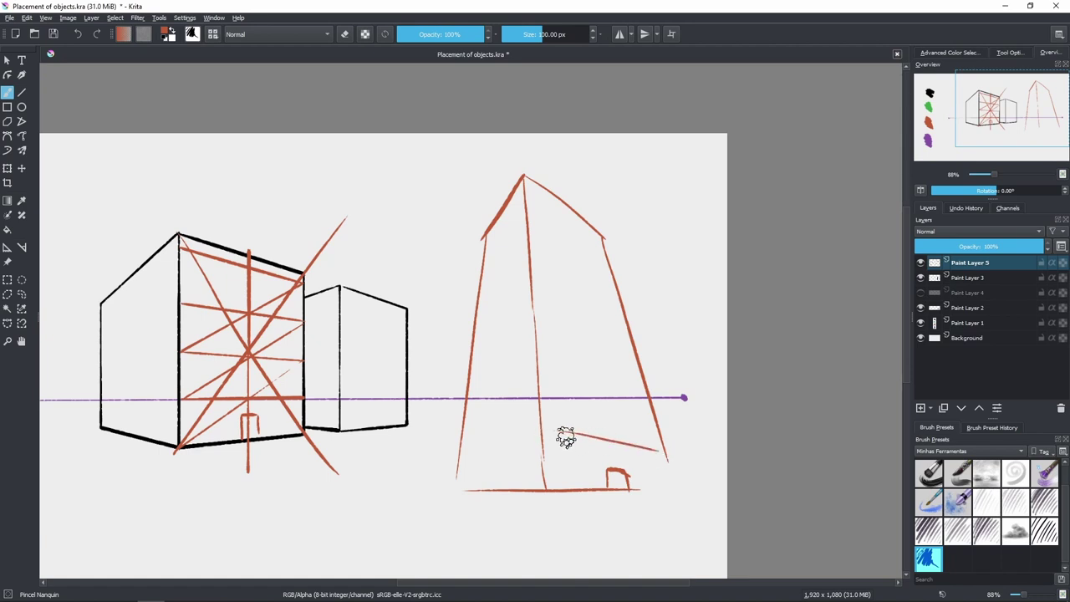
pyautogui.hotkey('ctrl', 'z')
pyautogui.moveTo(549, 436); pyautogui.dragTo(660, 444)
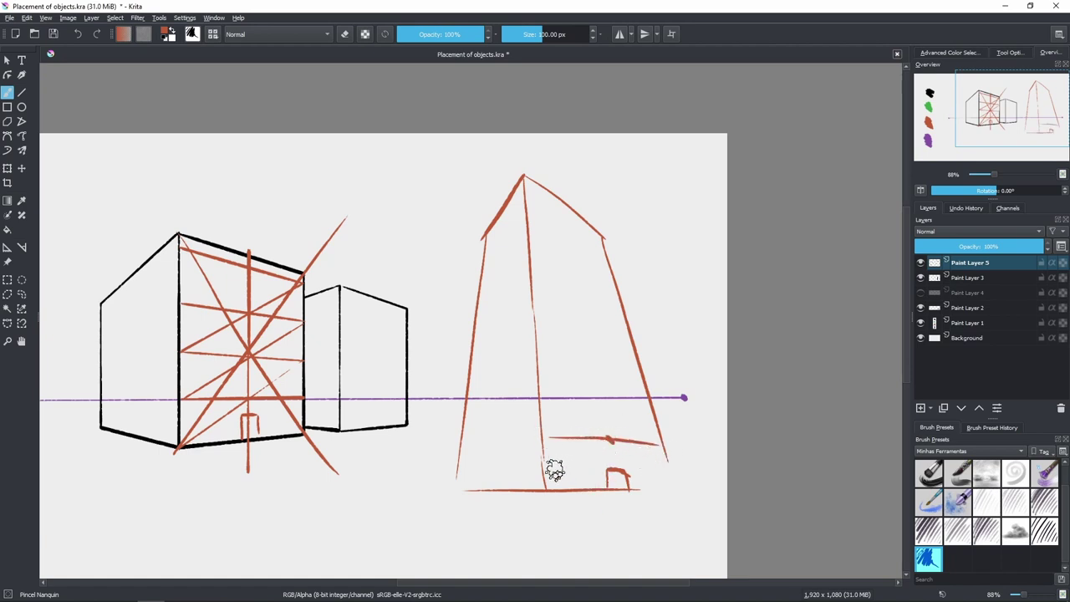
pyautogui.moveTo(566, 473); pyautogui.dragTo(652, 401)
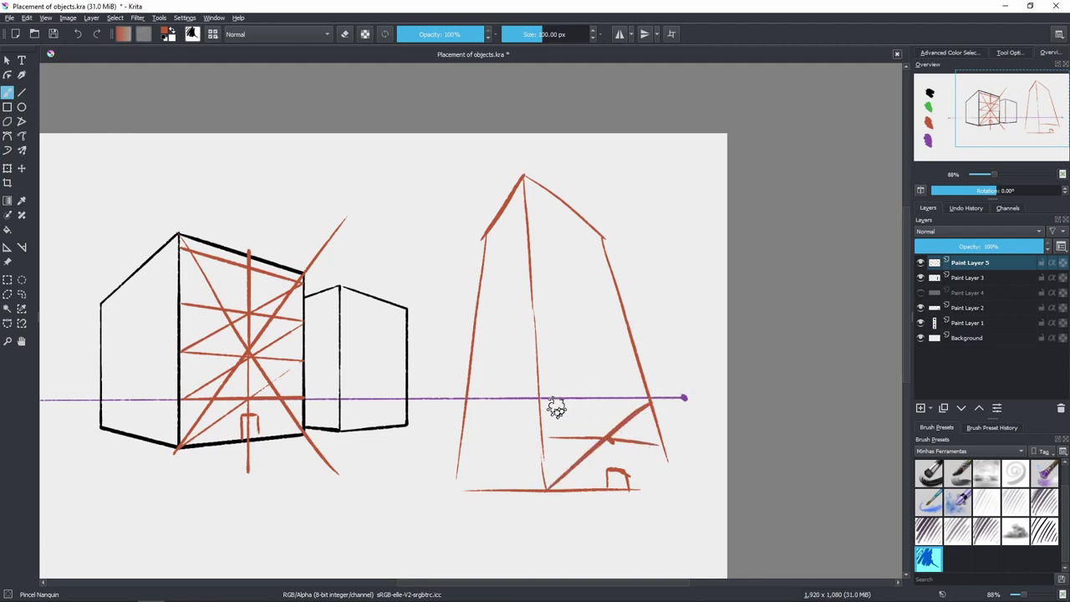
pyautogui.moveTo(544, 392); pyautogui.dragTo(584, 393)
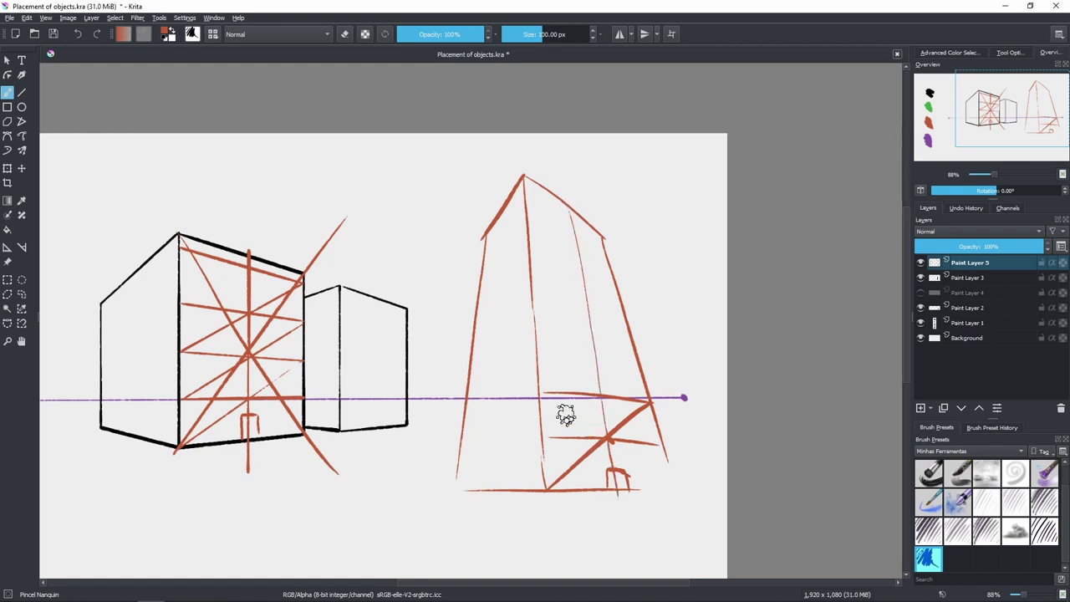
# Step: Repeat the floors up the middle of the tapered face, drawing red diagonals through the centre line and a floor line where each meets the outer edge
pyautogui.moveTo(541, 437); pyautogui.dragTo(645, 367)
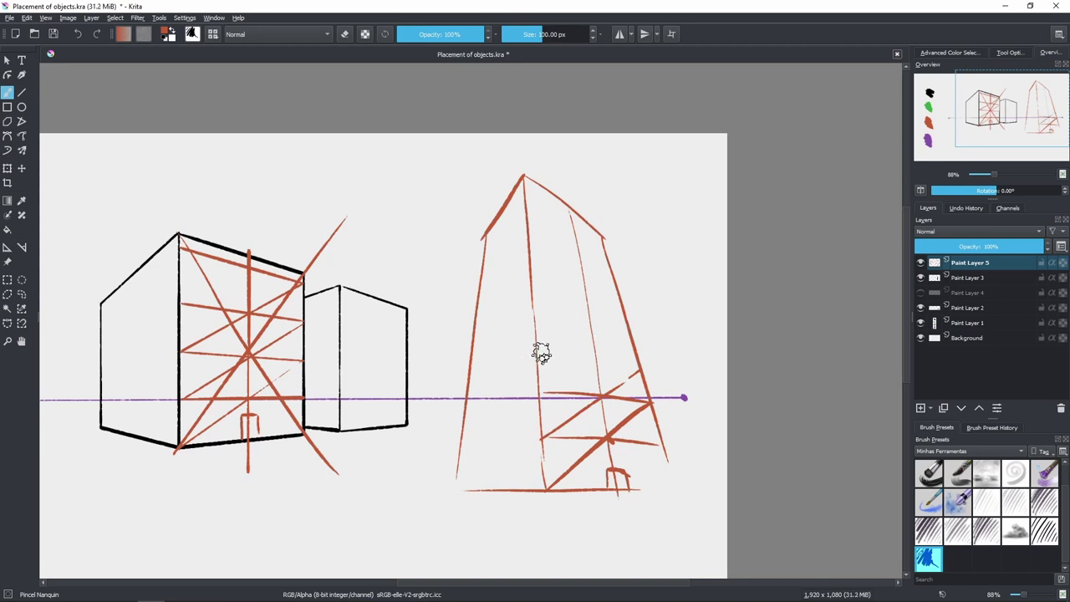
pyautogui.moveTo(552, 352); pyautogui.dragTo(649, 370)
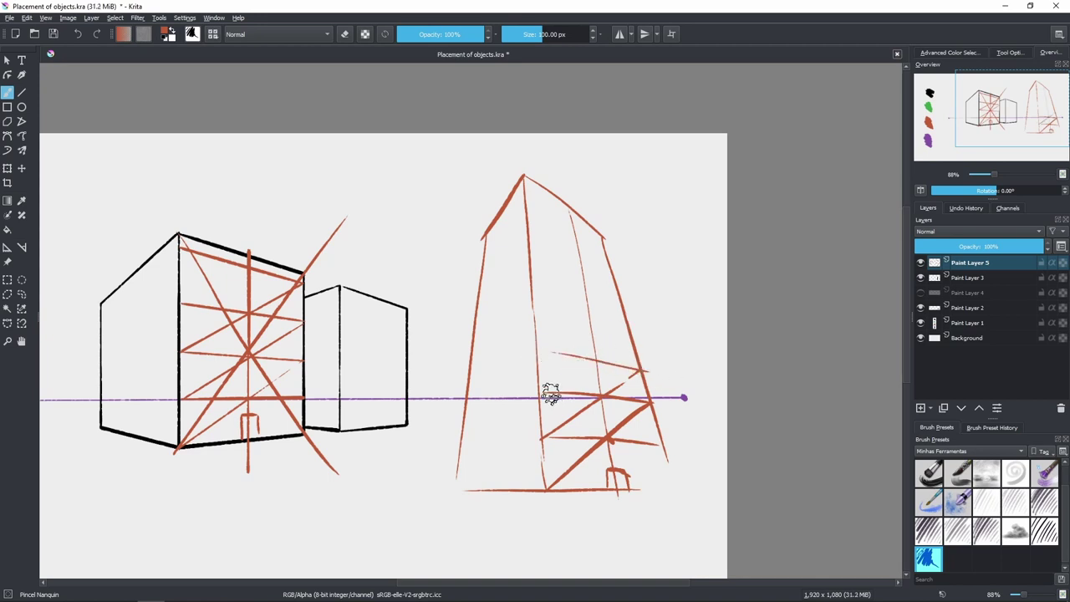
pyautogui.moveTo(544, 391); pyautogui.dragTo(663, 310)
pyautogui.hotkey('ctrl', 'z')
pyautogui.moveTo(545, 391); pyautogui.dragTo(631, 335)
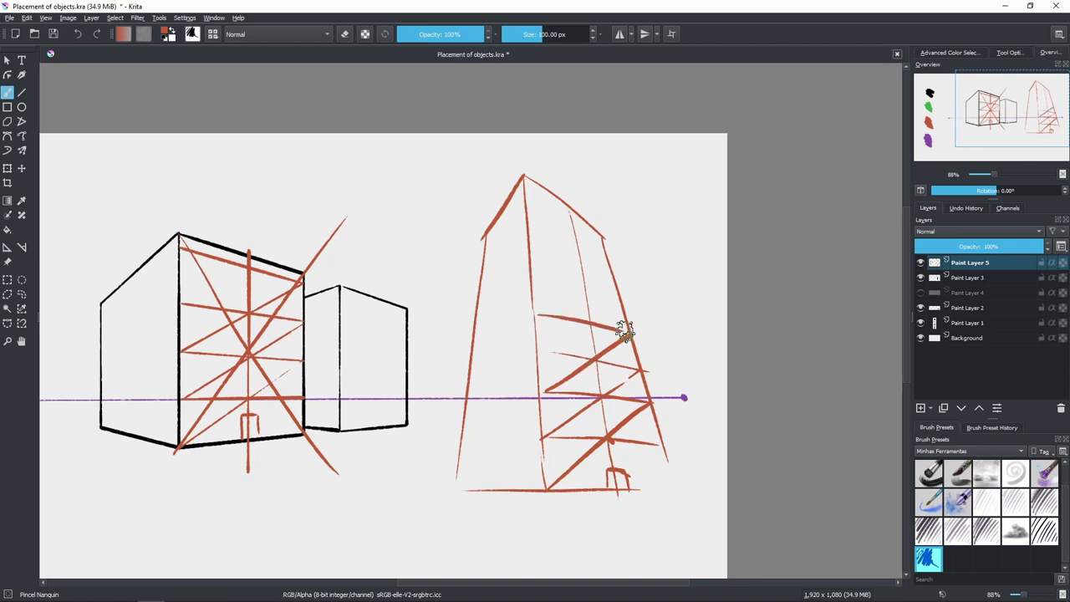
pyautogui.moveTo(542, 357); pyautogui.dragTo(641, 305)
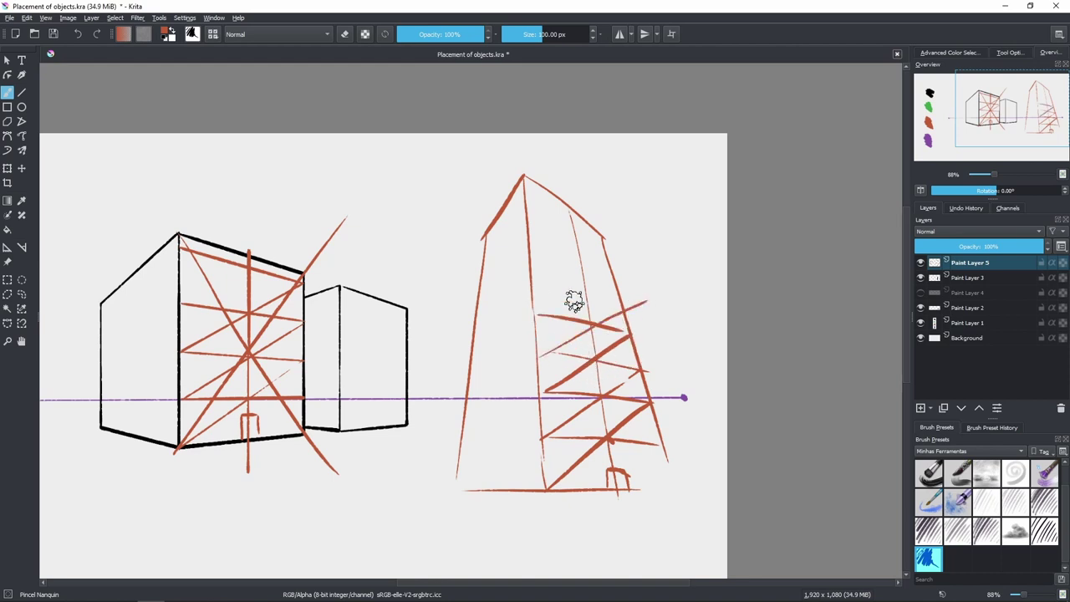
pyautogui.moveTo(548, 284); pyautogui.dragTo(629, 310)
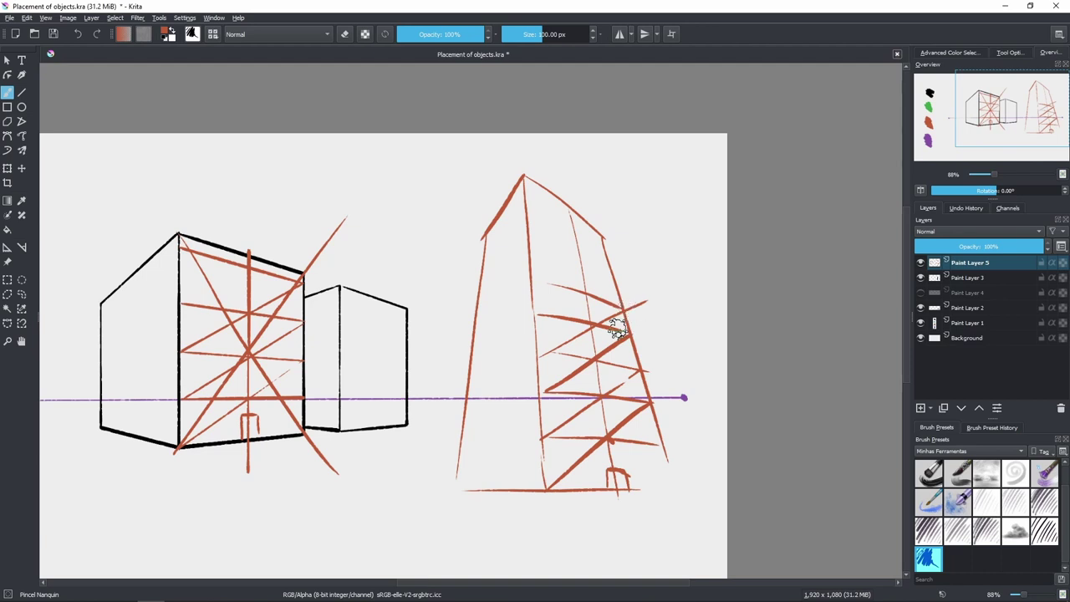
# Step: Continue the diagonals and floor lines up to the tapered building's roof, spacing the floors closer together, and add a line beneath the roof edge
pyautogui.moveTo(540, 310); pyautogui.dragTo(624, 261)
pyautogui.hotkey('ctrl', 'z')
pyautogui.moveTo(552, 309); pyautogui.dragTo(623, 276)
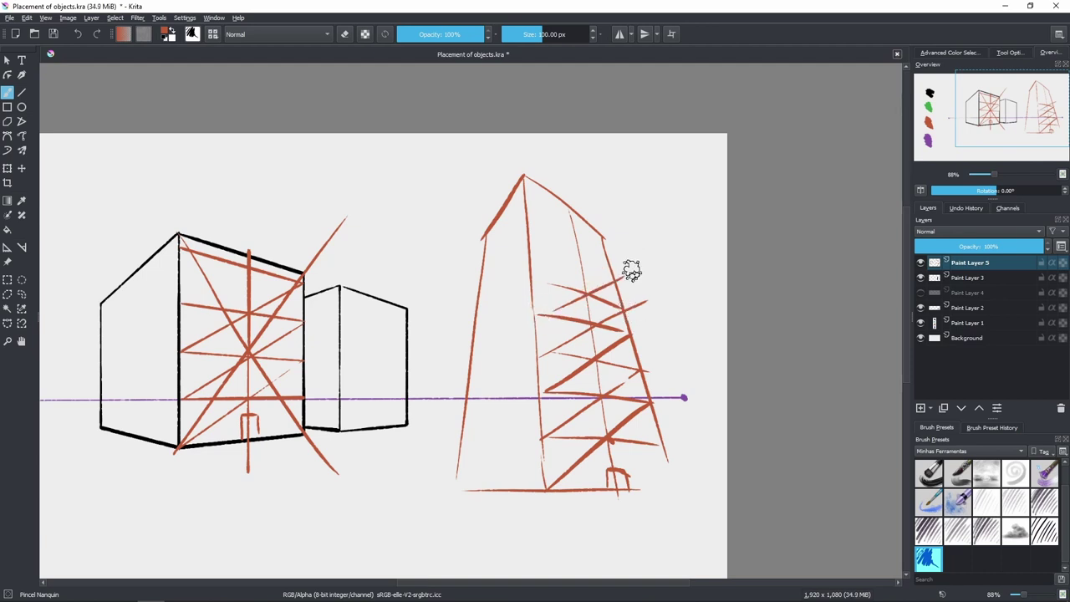
pyautogui.hotkey('ctrl', 'z')
pyautogui.moveTo(530, 239); pyautogui.dragTo(611, 279)
pyautogui.hotkey('ctrl', 'z')
pyautogui.moveTo(534, 249); pyautogui.dragTo(622, 282)
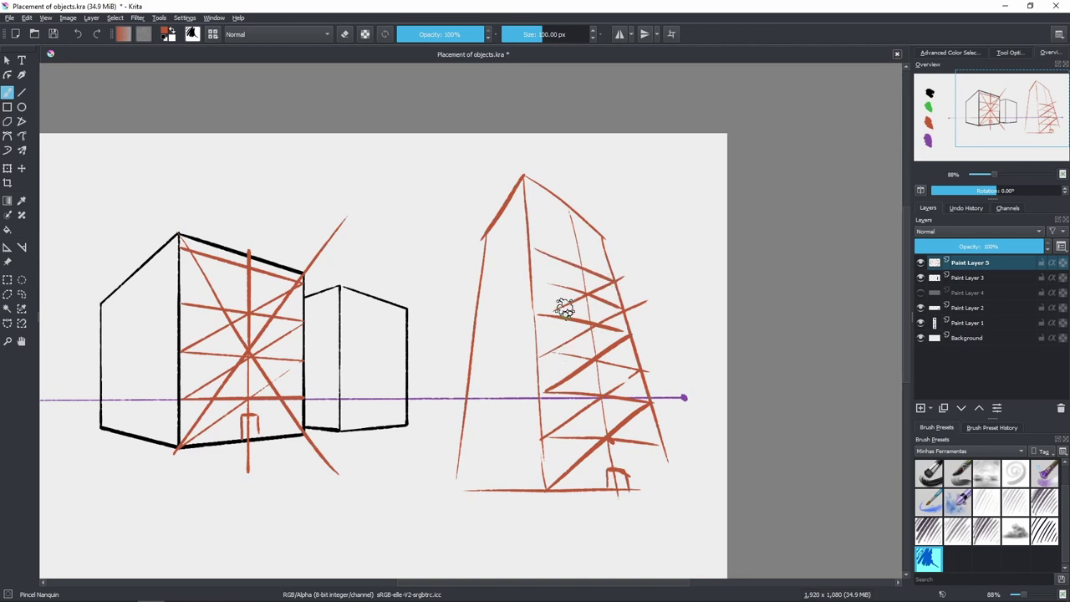
pyautogui.moveTo(539, 284); pyautogui.dragTo(625, 247)
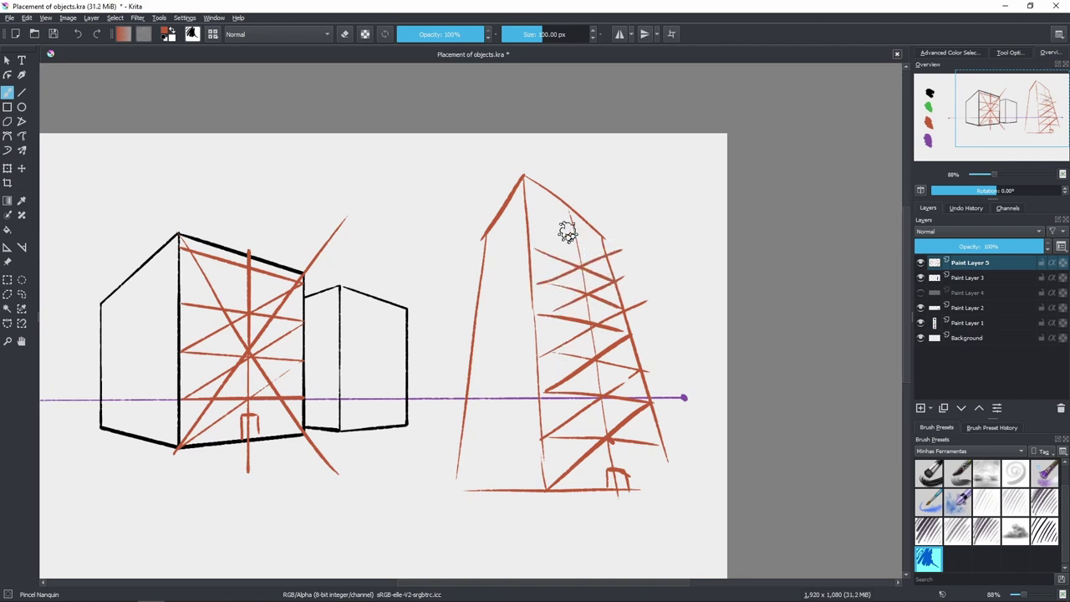
pyautogui.moveTo(535, 229); pyautogui.dragTo(613, 261)
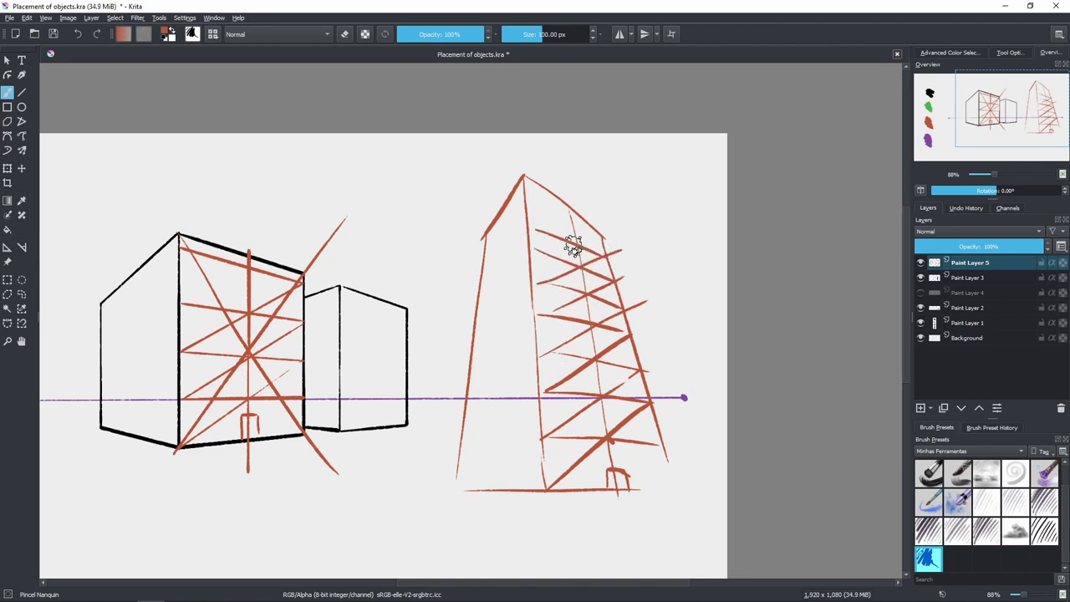
pyautogui.moveTo(539, 248); pyautogui.dragTo(623, 230)
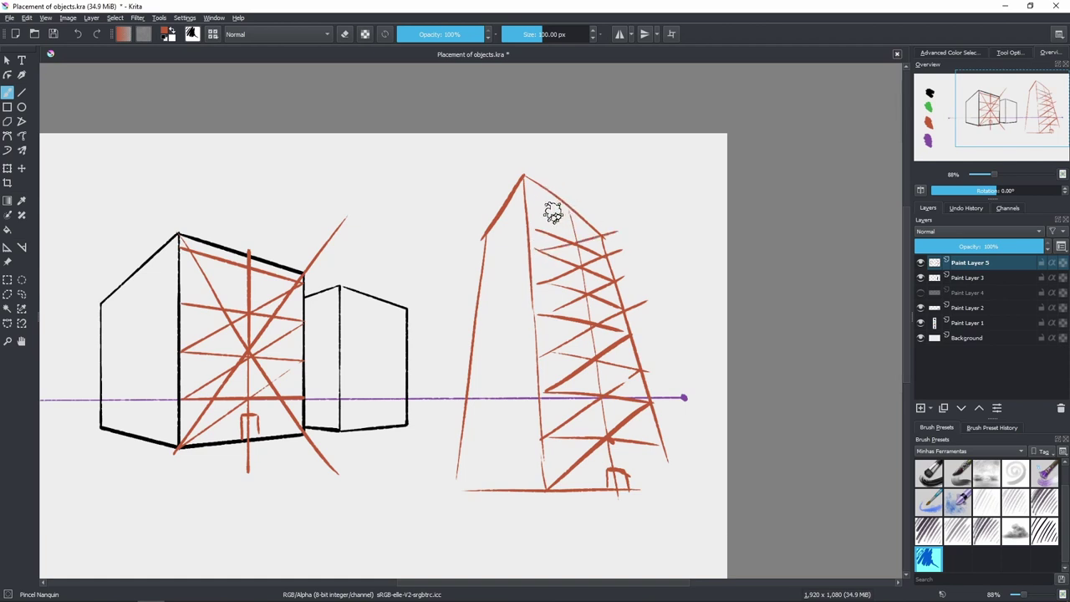
pyautogui.moveTo(524, 196); pyautogui.dragTo(581, 227)
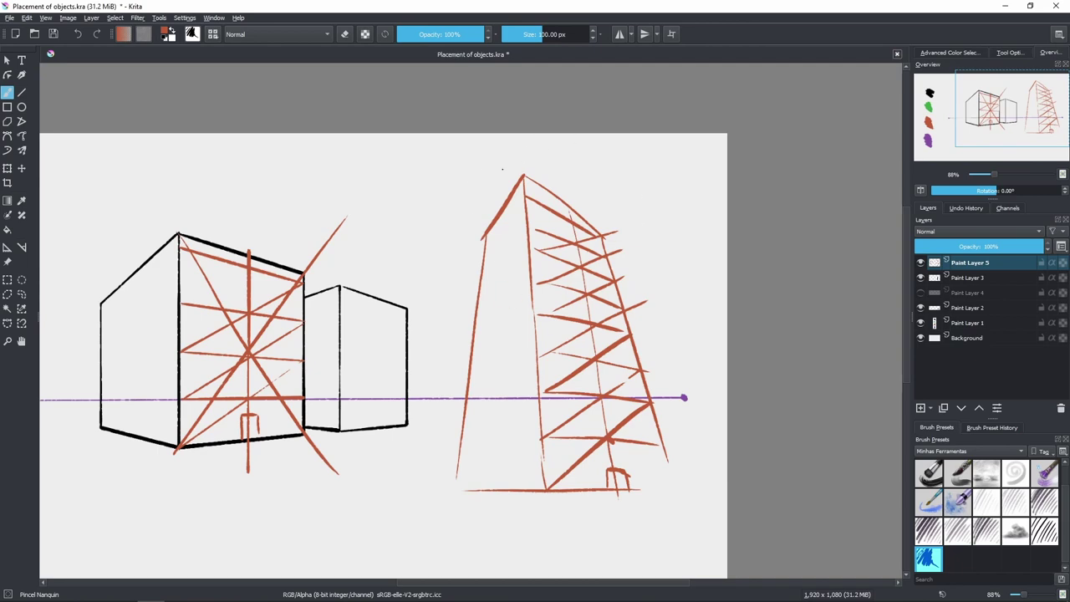
pyautogui.moveTo(502, 169)
pyautogui.mouseDown()
pyautogui.moveTo(468, 234)
pyautogui.moveTo(456, 368)
pyautogui.mouseUp()
pyautogui.hotkey('ctrl', 'z')
pyautogui.hotkey('ctrl', 'z')
# Step: Mark the equal floor heights with red segments beside the first box's near vertical edge, and circle the third building's upper part
pyautogui.scroll(5, 381, 351)
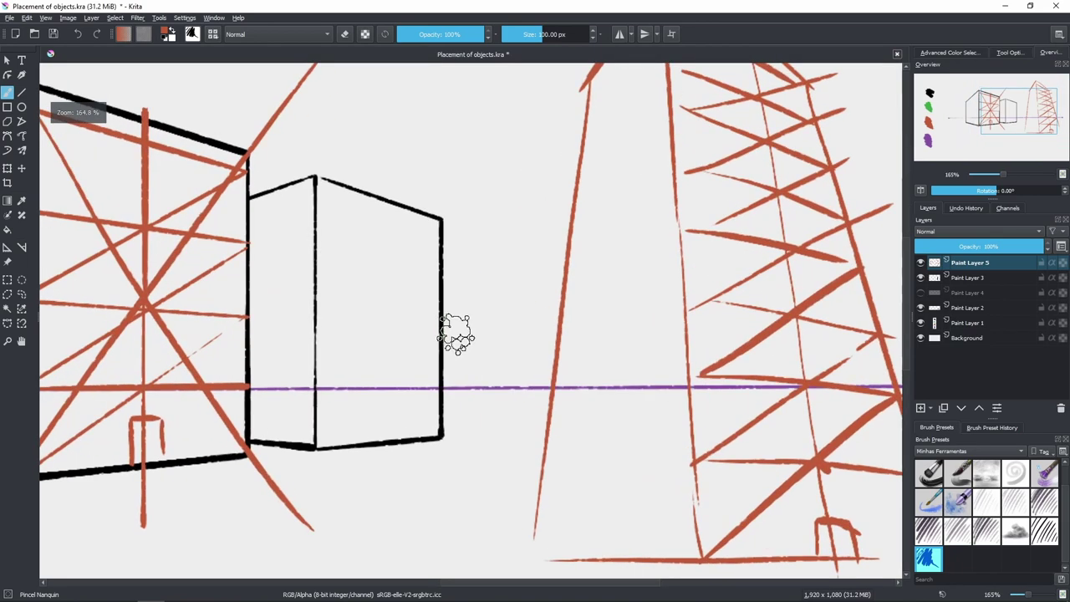
pyautogui.scroll(-5, 454, 418)
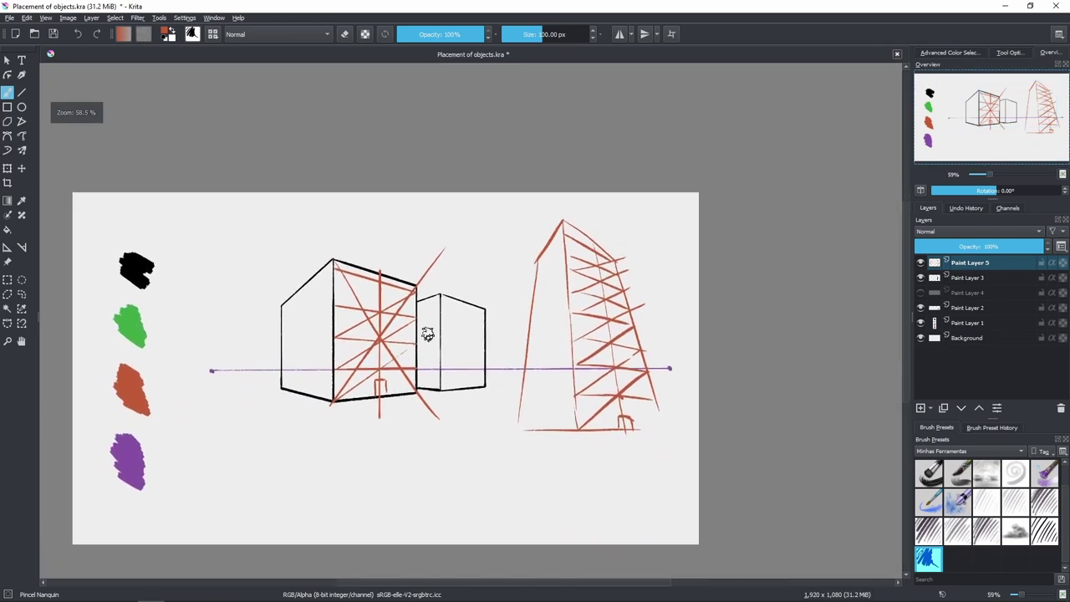
pyautogui.scroll(2, 377, 232)
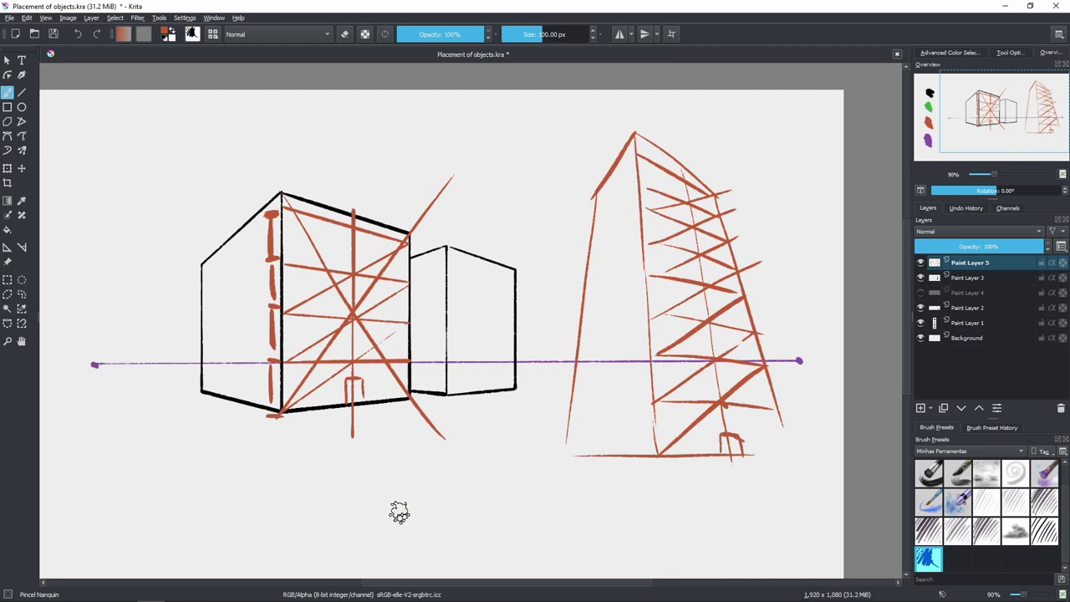
pyautogui.moveTo(641, 248)
pyautogui.mouseDown()
pyautogui.moveTo(754, 158)
pyautogui.moveTo(686, 90)
pyautogui.moveTo(590, 322)
pyautogui.mouseUp()
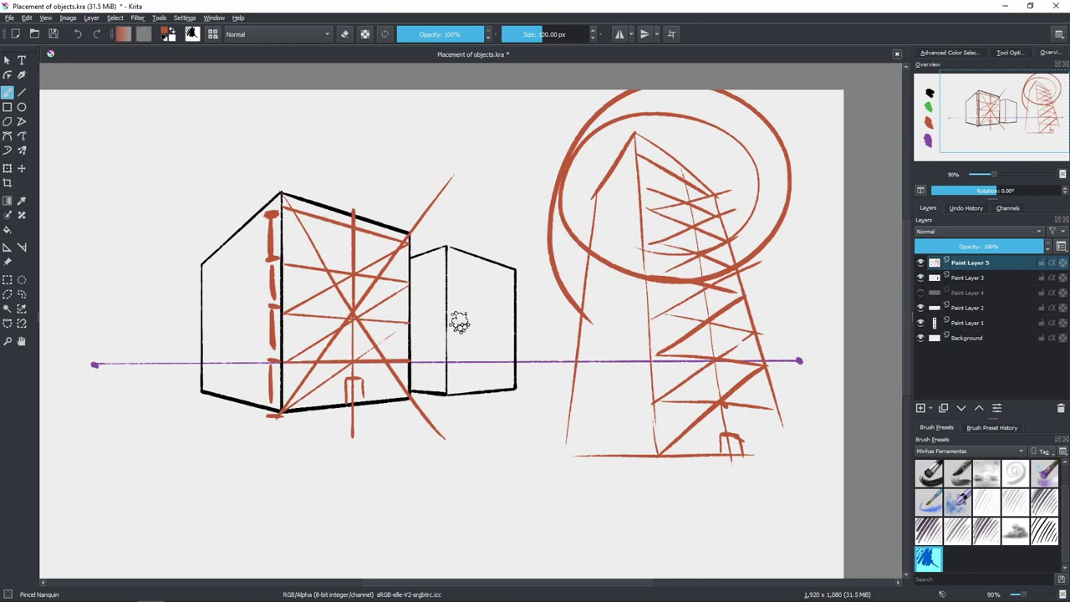
pyautogui.scroll(-1, 455, 321)
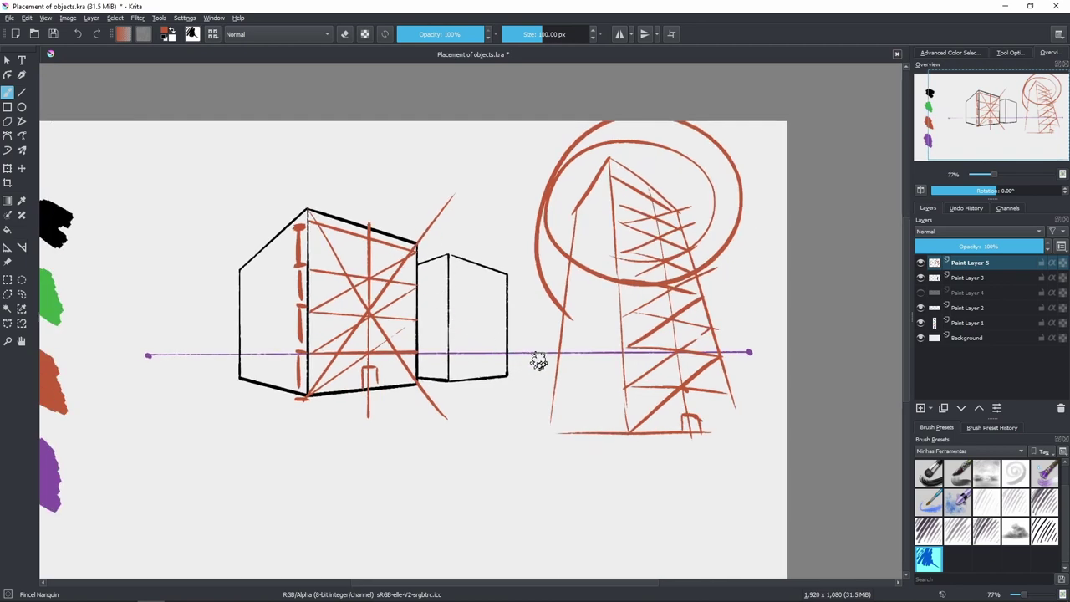
pyautogui.scroll(1, 526, 372)
pyautogui.scroll(-2, 544, 343)
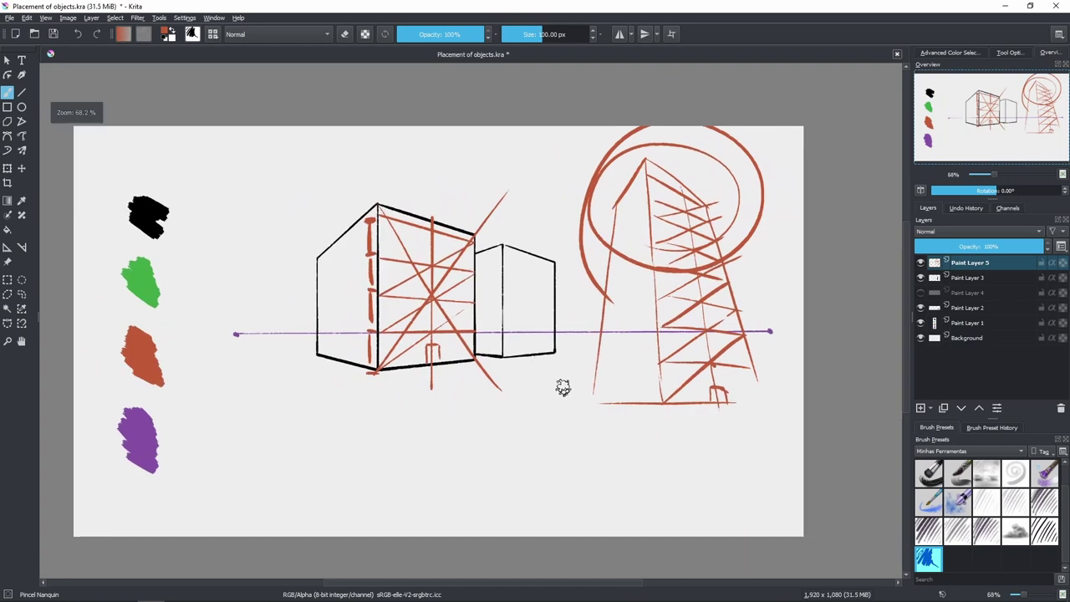